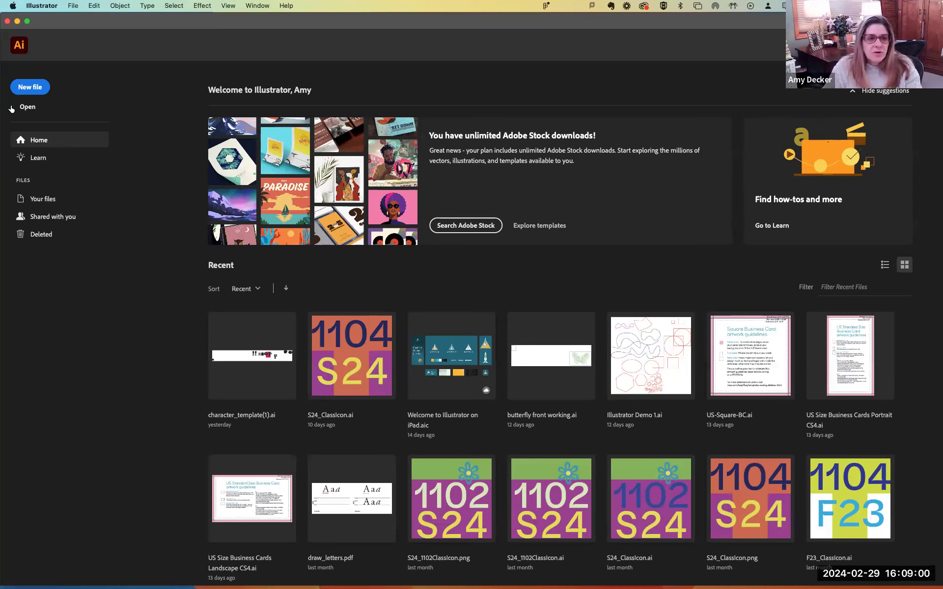
Step: Start a new document from the Print Letter preset and set its units to inches
click(34, 87)
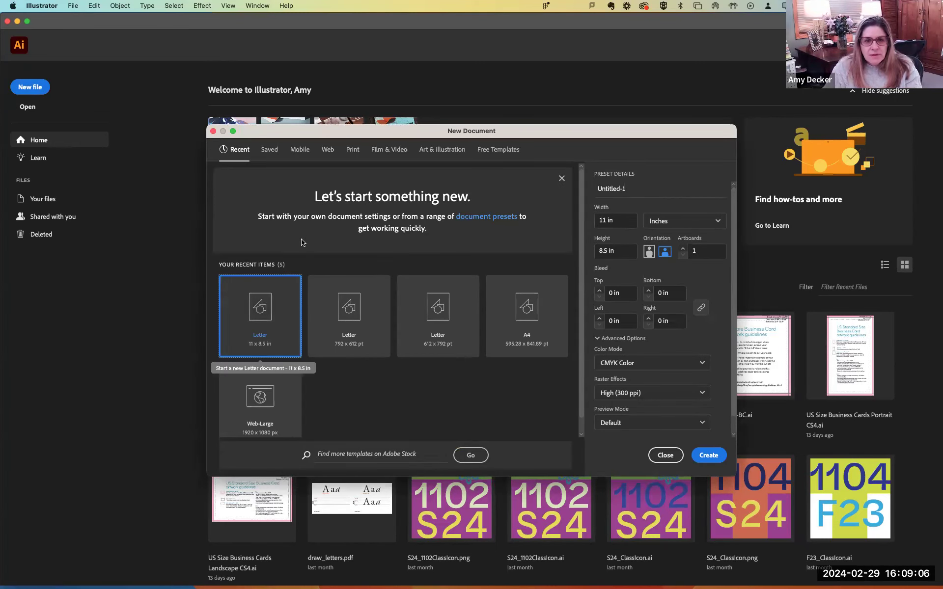
click(353, 150)
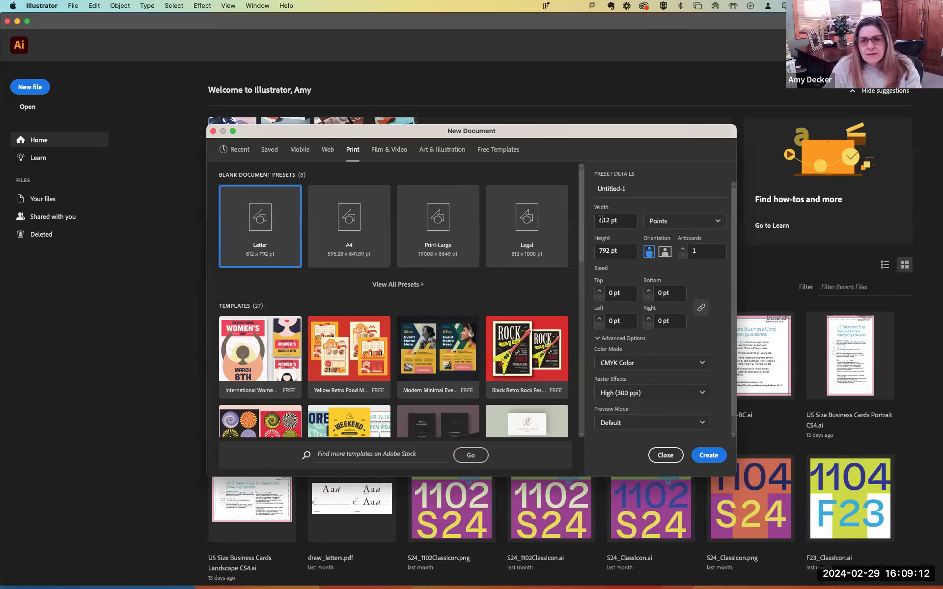
click(664, 222)
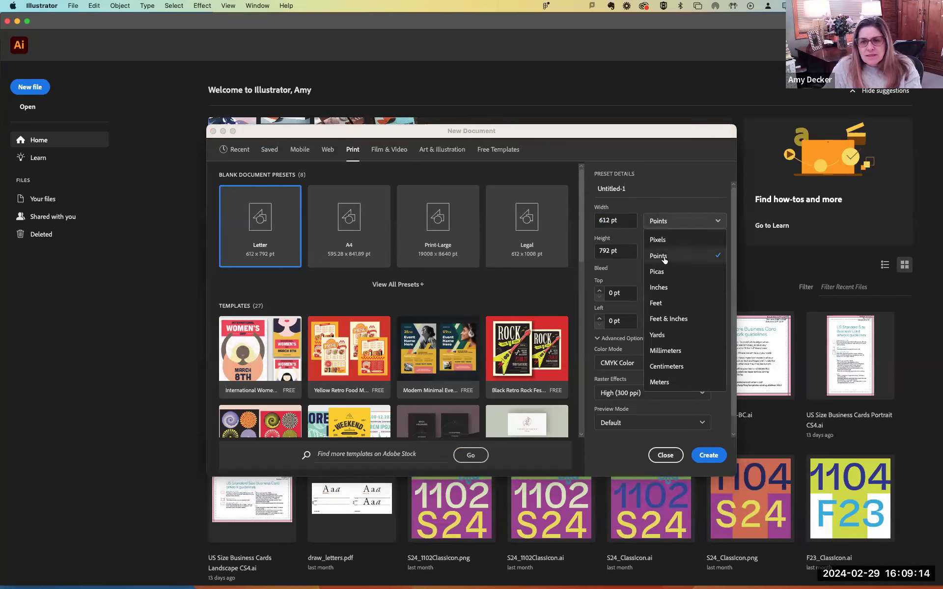
click(659, 287)
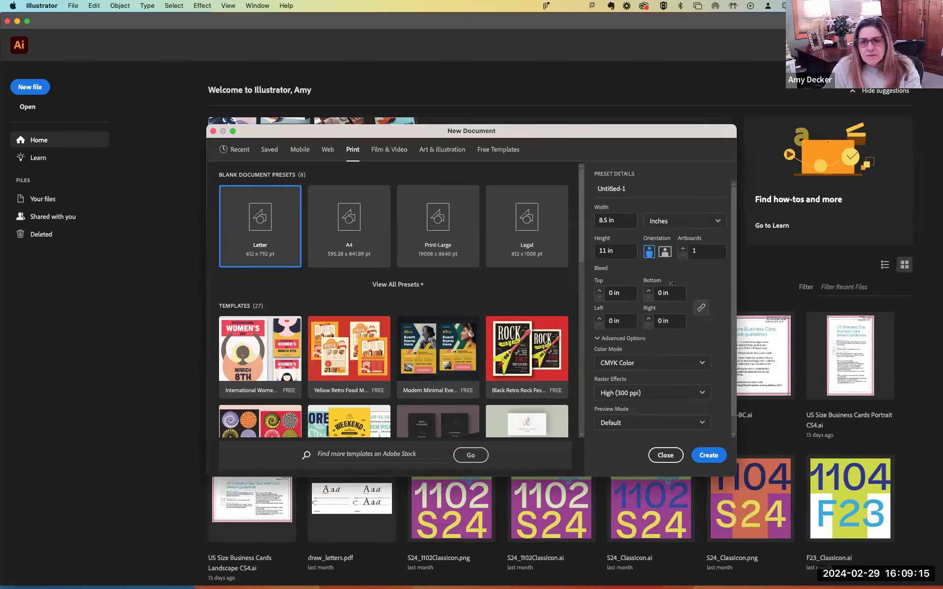
Step: Set the new document's page size to 11 in wide by 17 in high with 2 artboards
double_click(605, 222)
key(BackSpace)
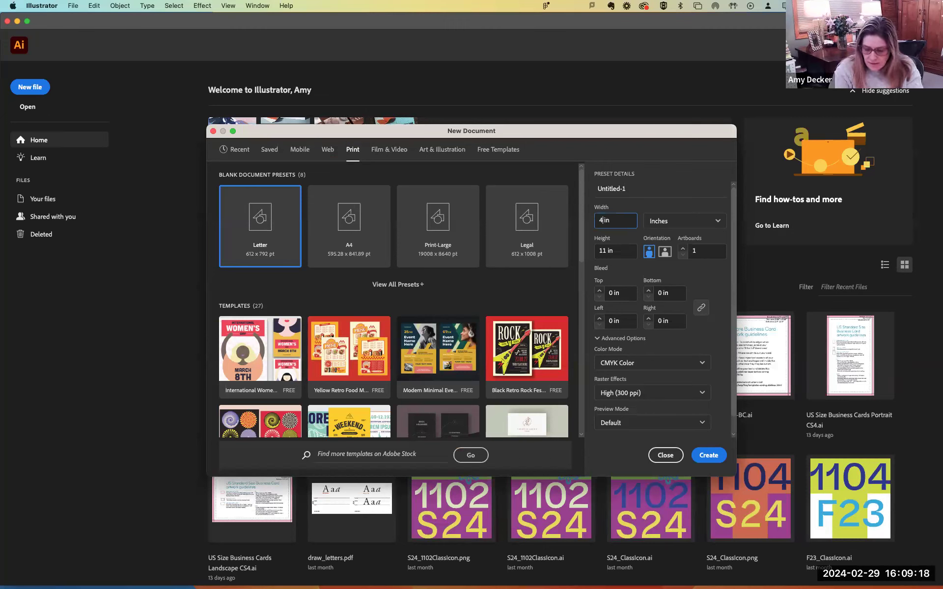
text(11)
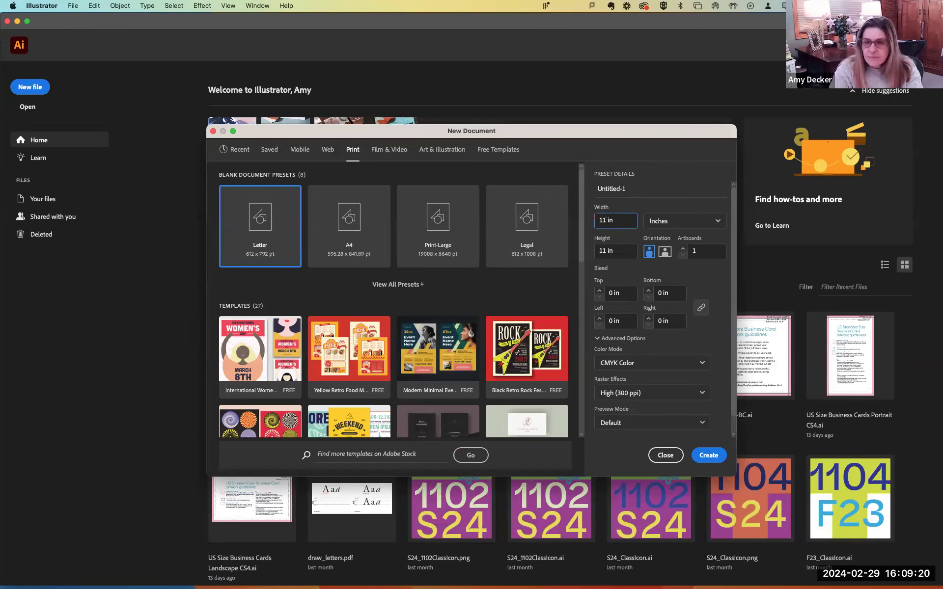
key(Tab)
key(Tab)
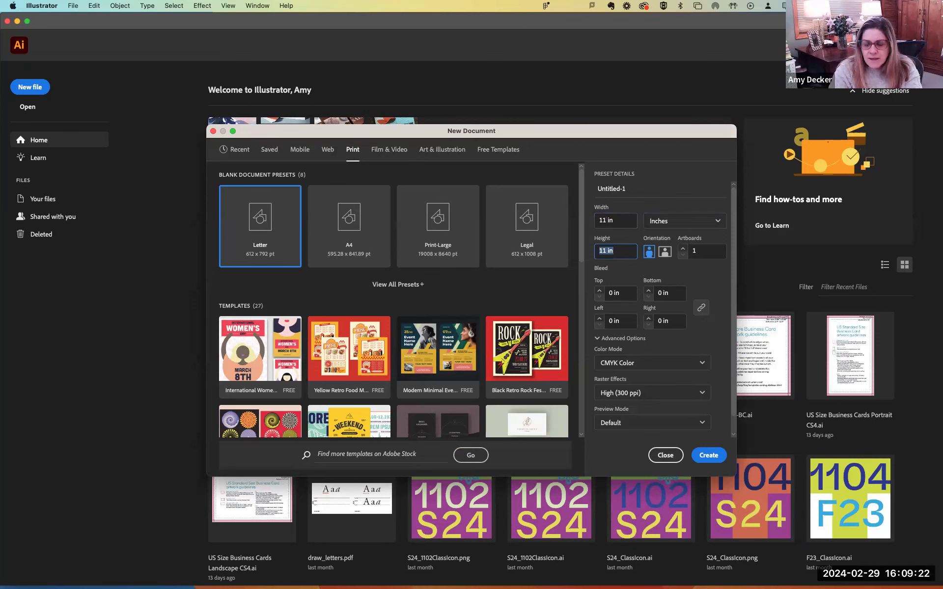
text(17)
key(Tab)
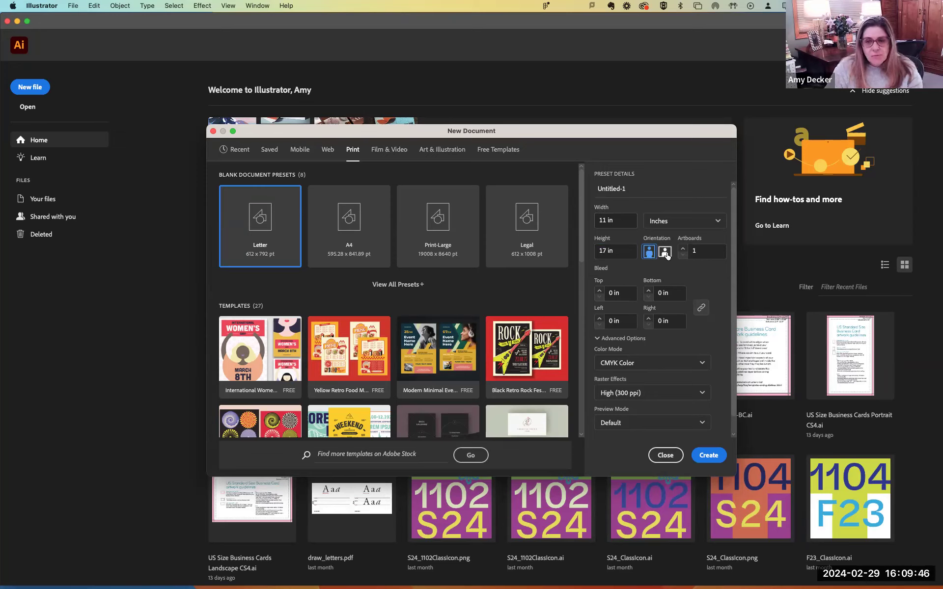
click(683, 248)
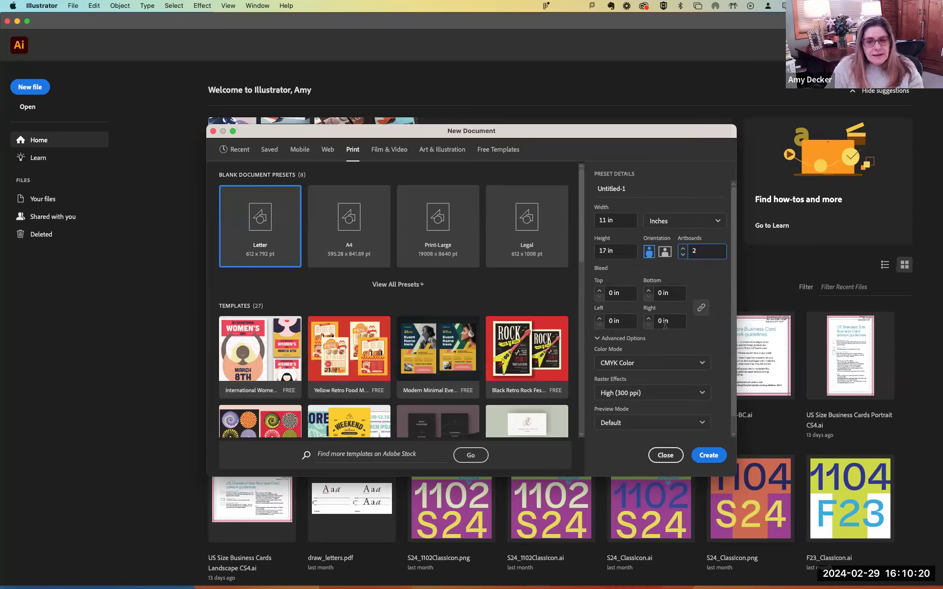
Step: Try RGB Color as the new document's color mode, check its compatibility notice, and restore CMYK Color
click(678, 364)
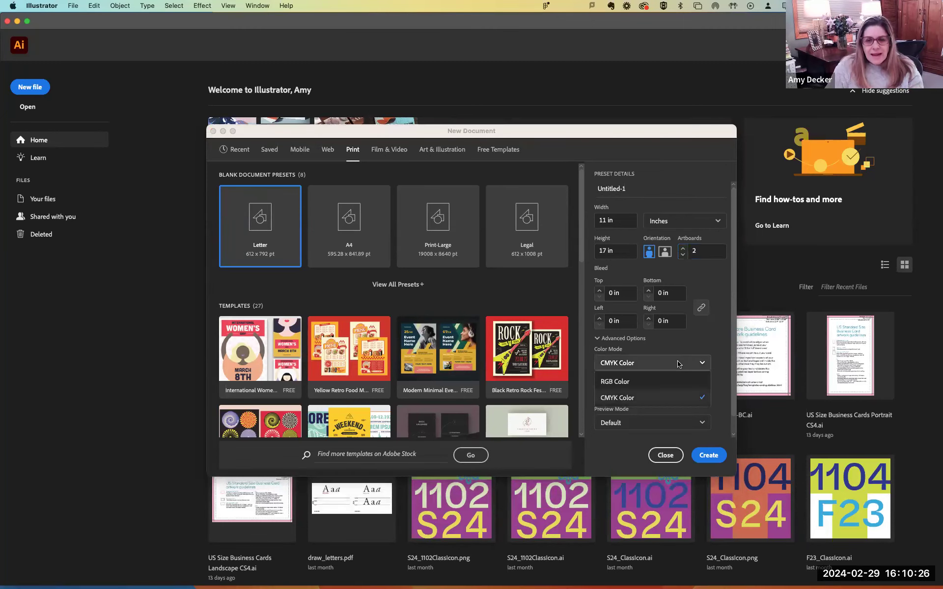
click(664, 383)
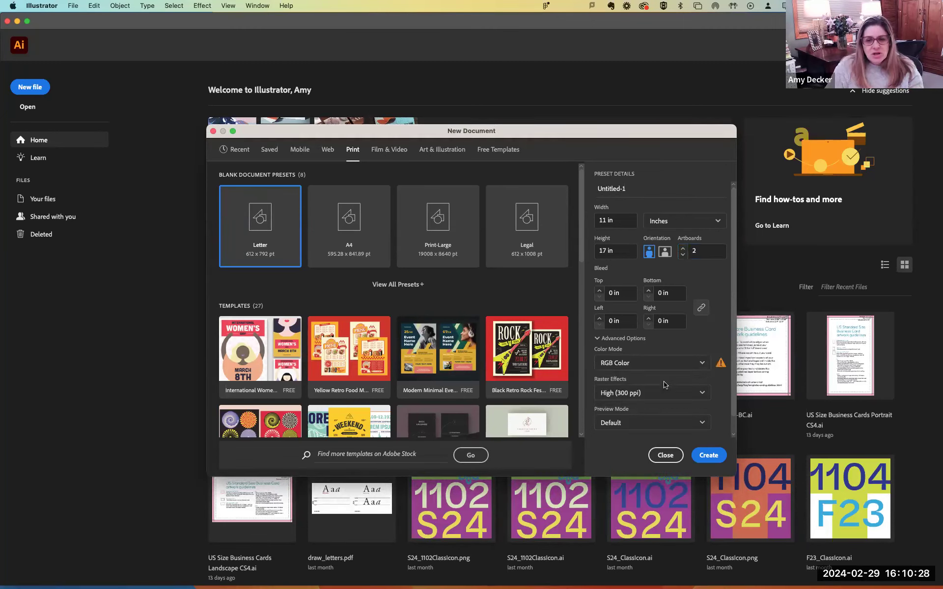
click(617, 364)
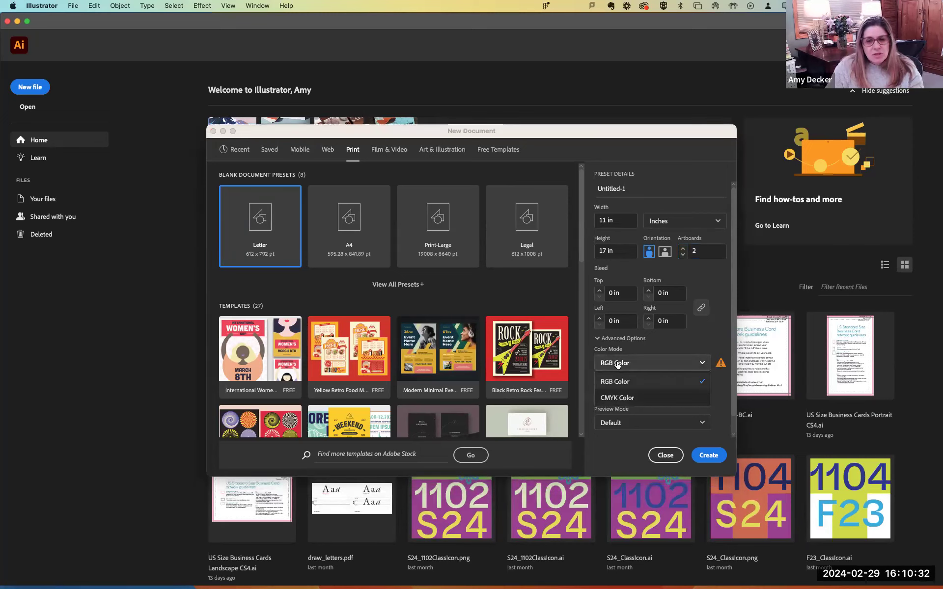
click(618, 363)
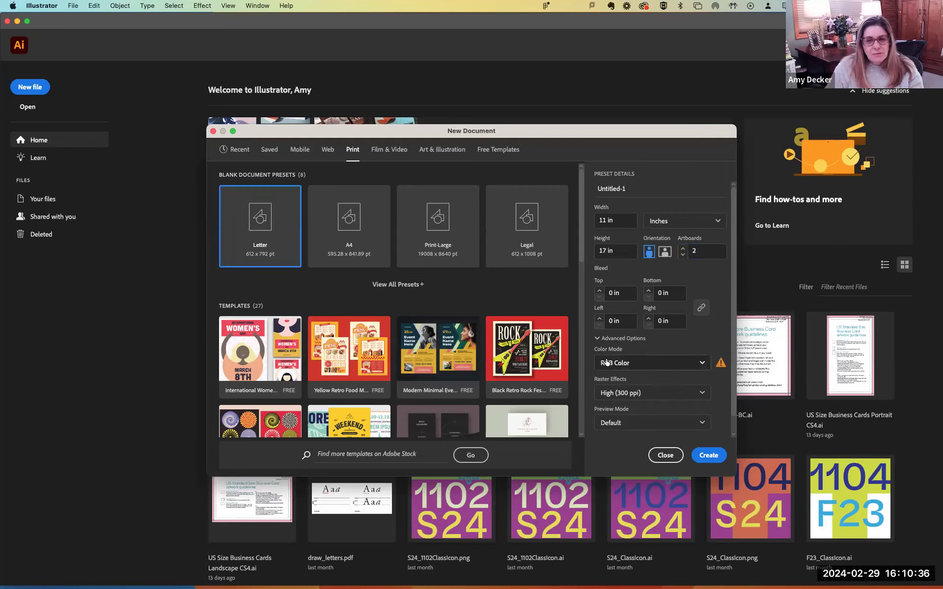
click(632, 363)
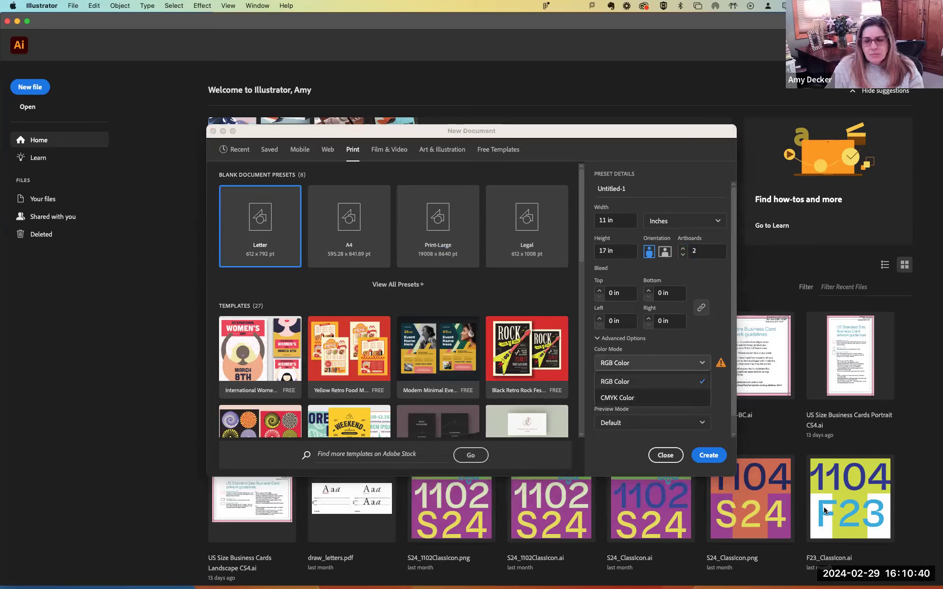
click(720, 366)
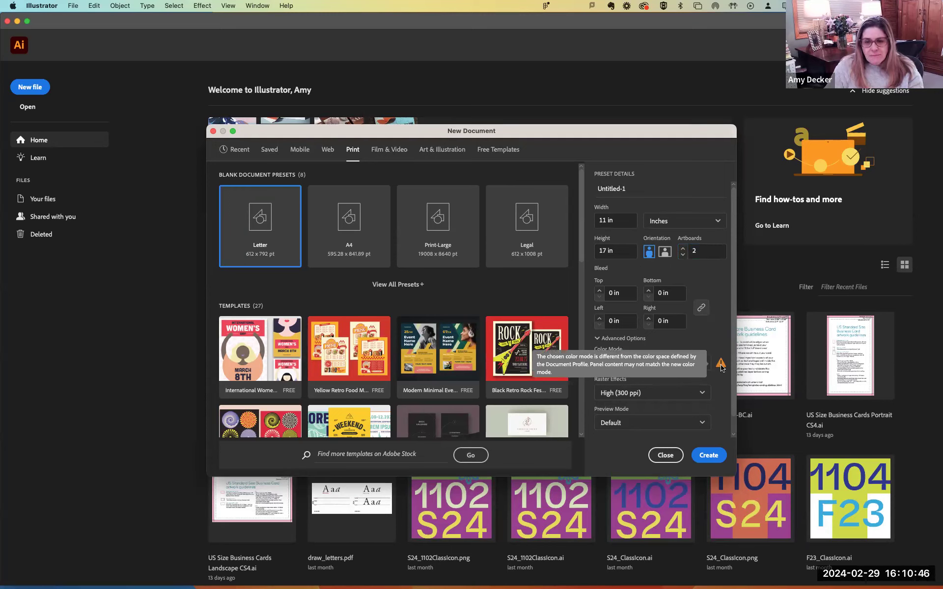
click(656, 364)
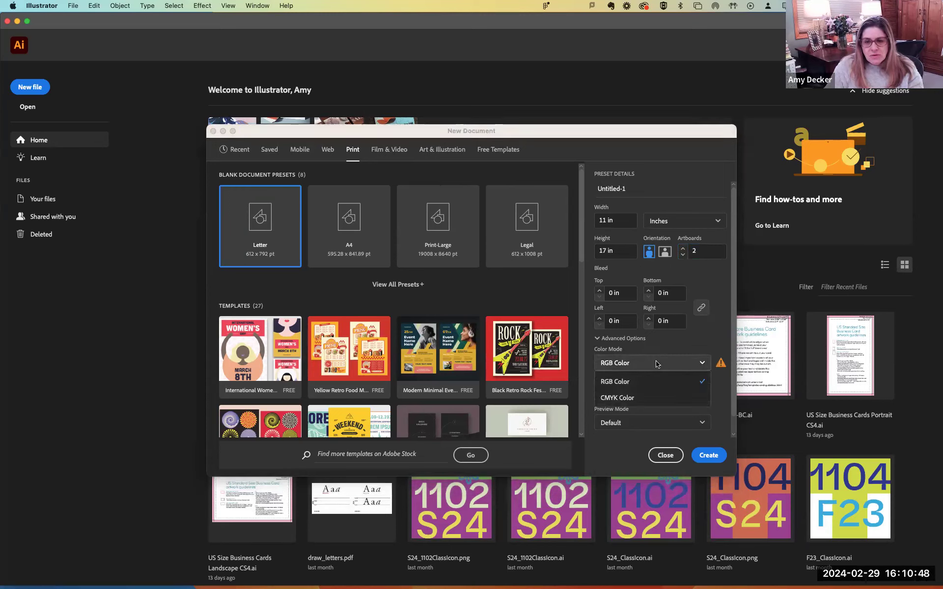
click(658, 364)
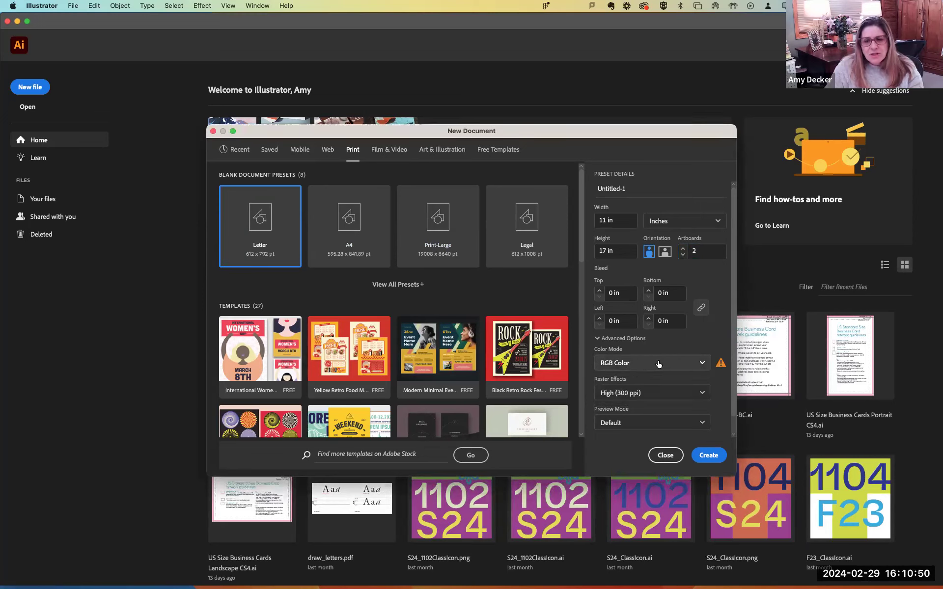
click(658, 364)
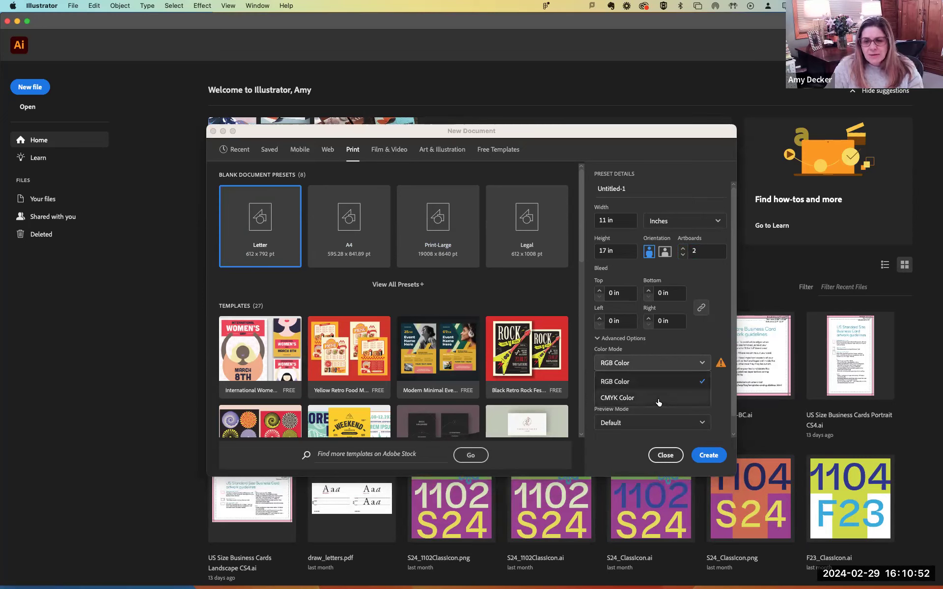
click(658, 398)
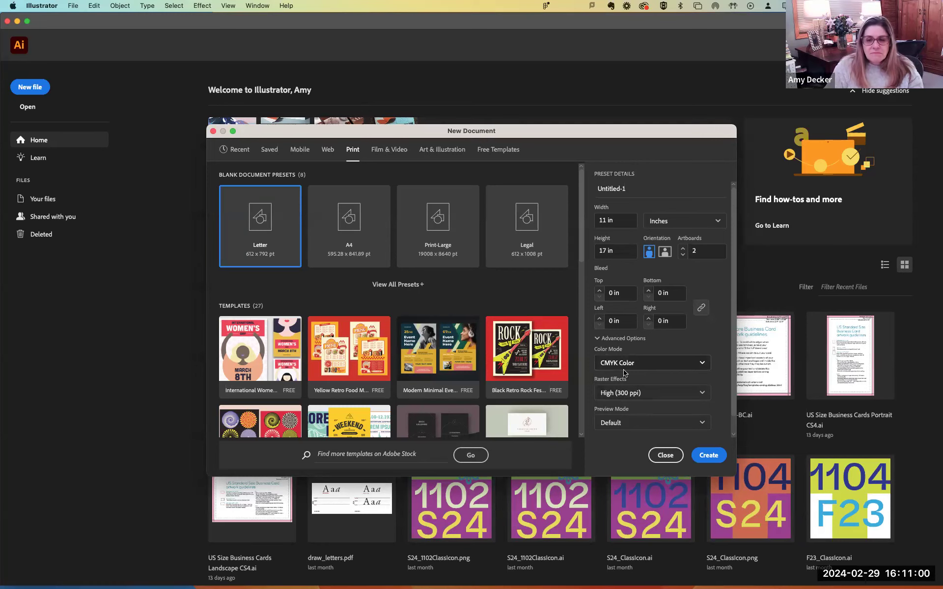
Step: Create the document with the chosen print settings and fit both artboards comfortably in view
click(708, 456)
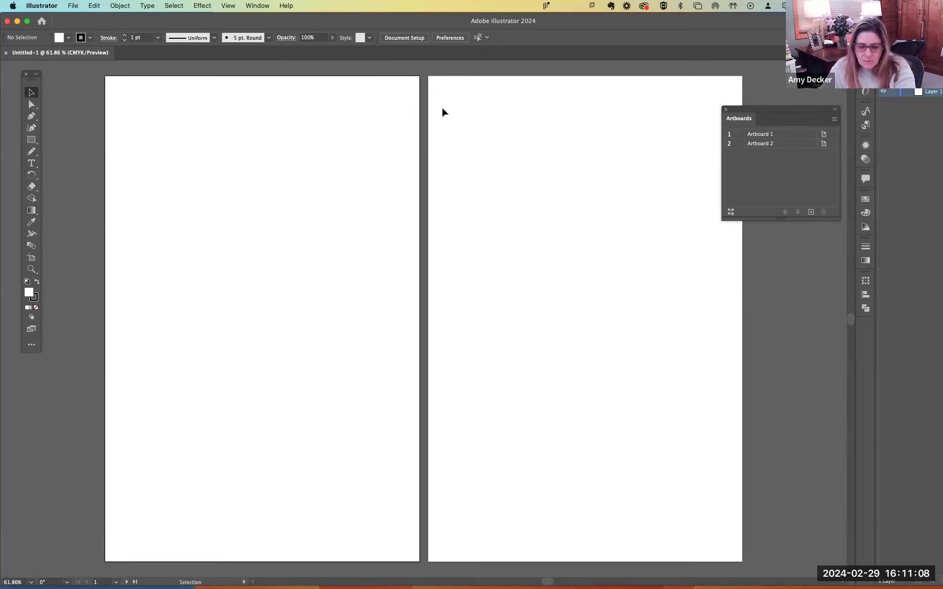
key(super+minus)
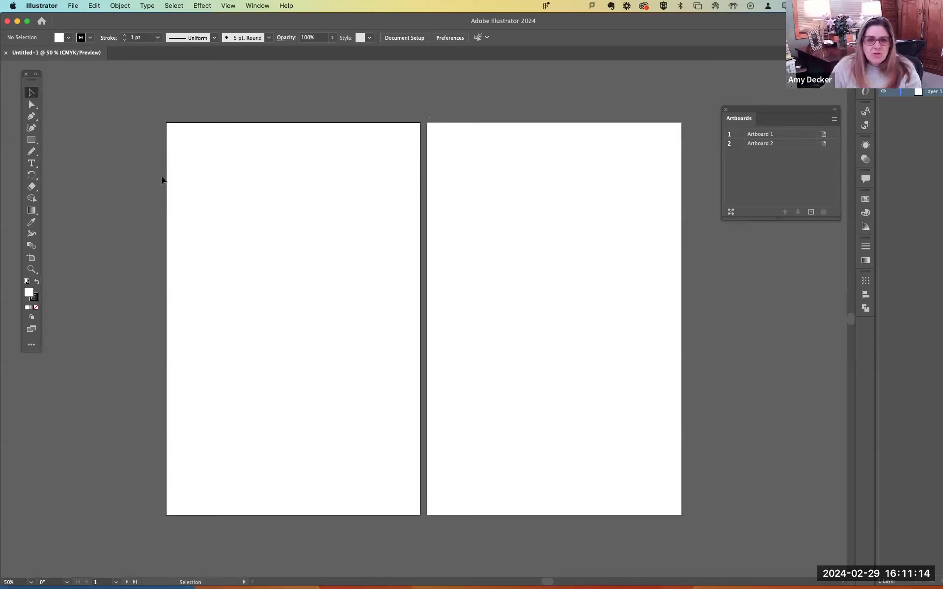
Step: Move Artboard 1 away from Artboard 2 with the Artboard tool, to an X position of about 1.13 in
click(31, 260)
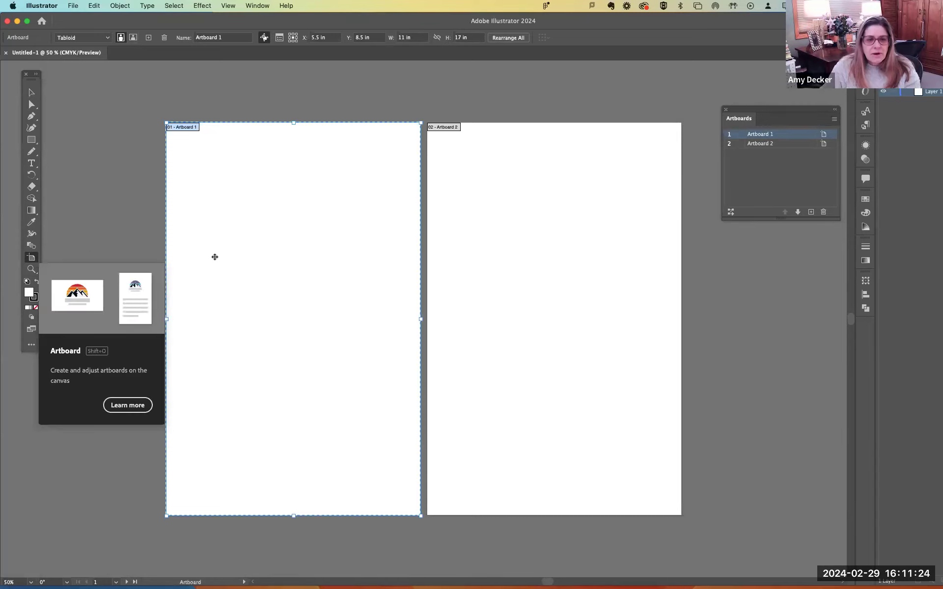
drag(214, 257, 112, 257)
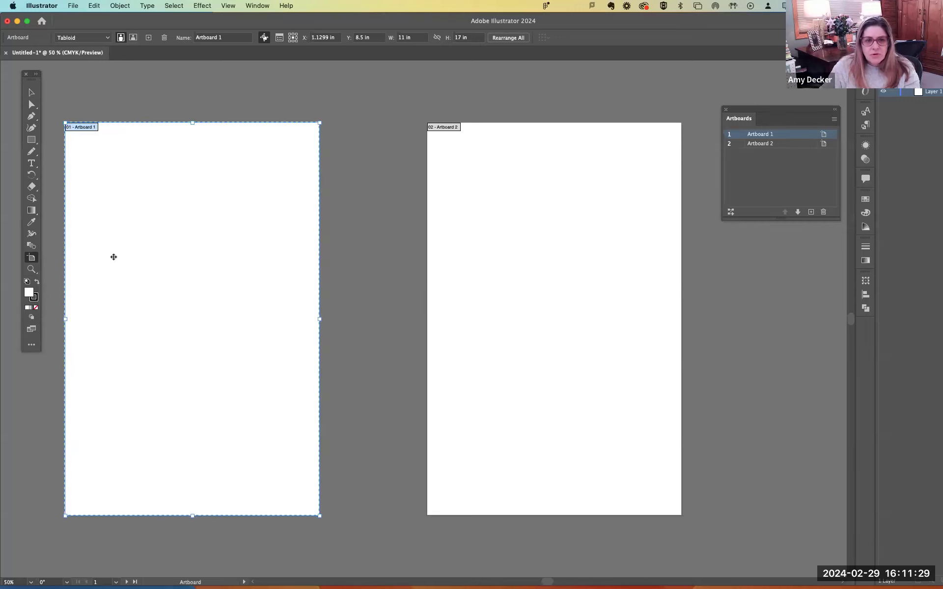
click(354, 254)
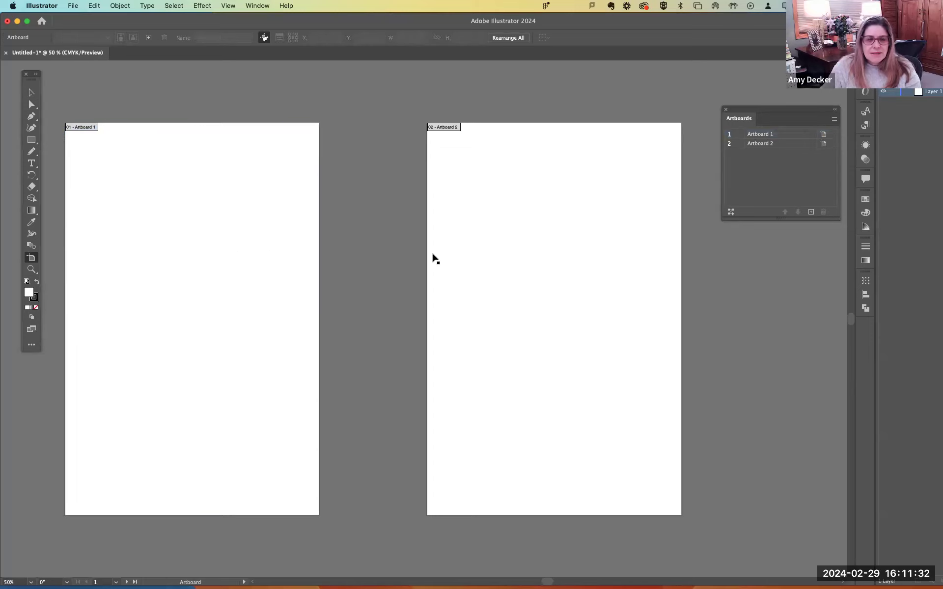
mouse_move(216, 262)
mouse_down()
mouse_move(181, 257)
mouse_move(181, 231)
mouse_move(182, 263)
mouse_move(231, 264)
mouse_up()
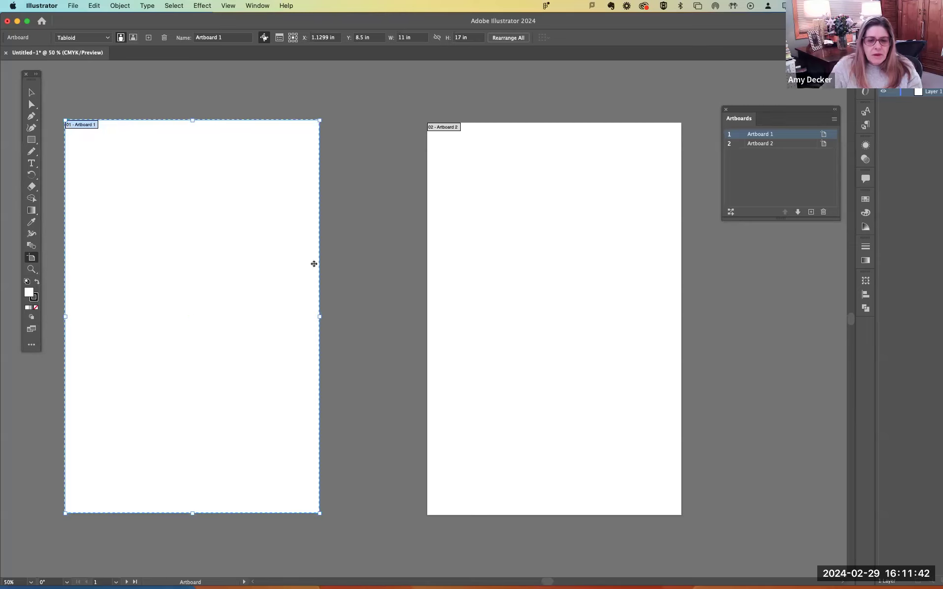
click(345, 263)
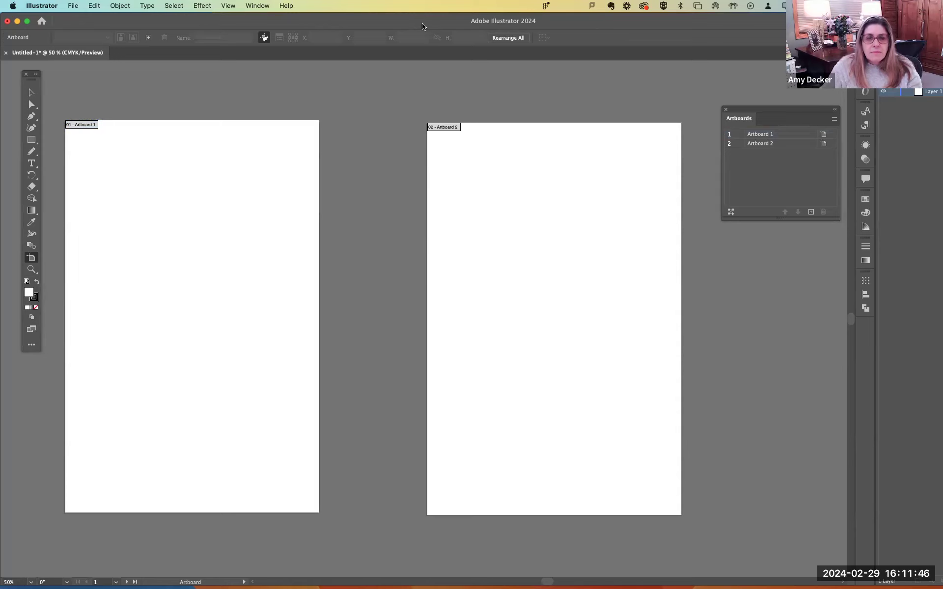
Step: Switch to the Layout workspace and reposition the application window so its docked panels are accessible
click(260, 8)
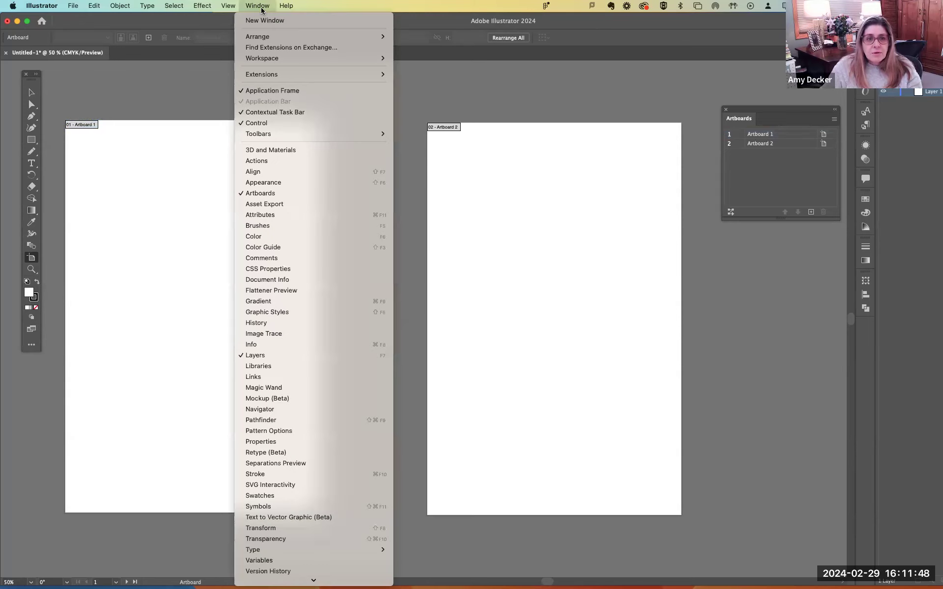
mouse_move(273, 62)
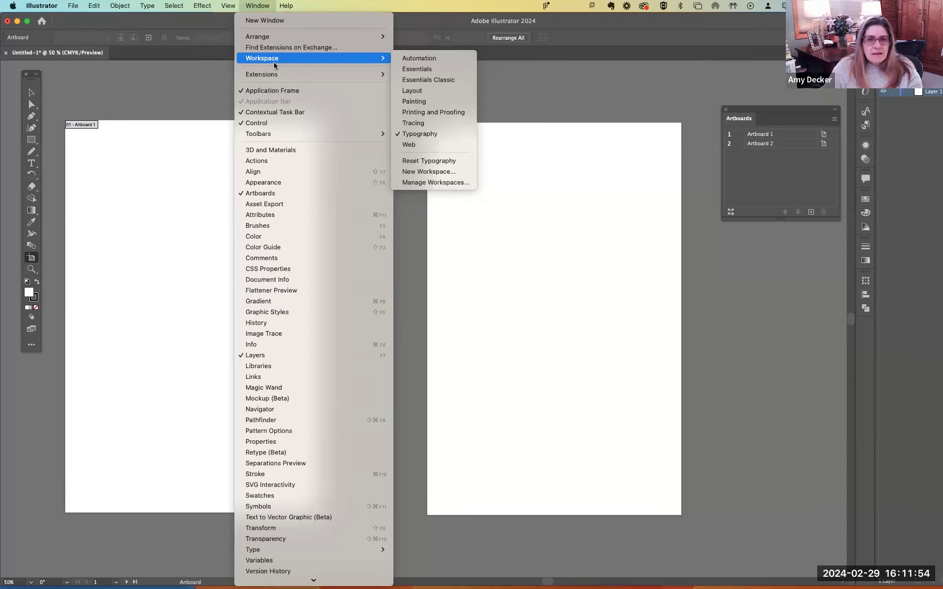
click(416, 91)
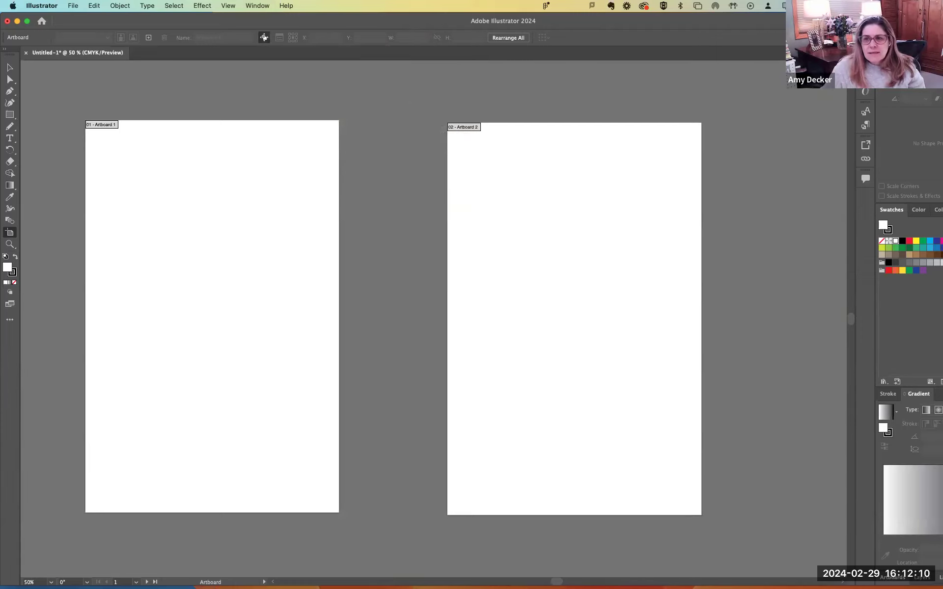
drag(540, 20, 422, 21)
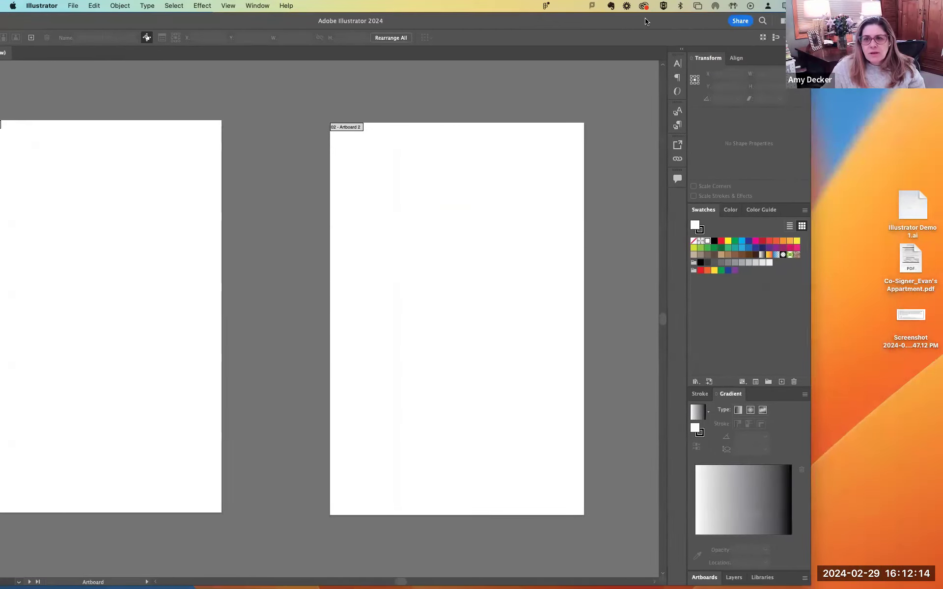
double_click(641, 22)
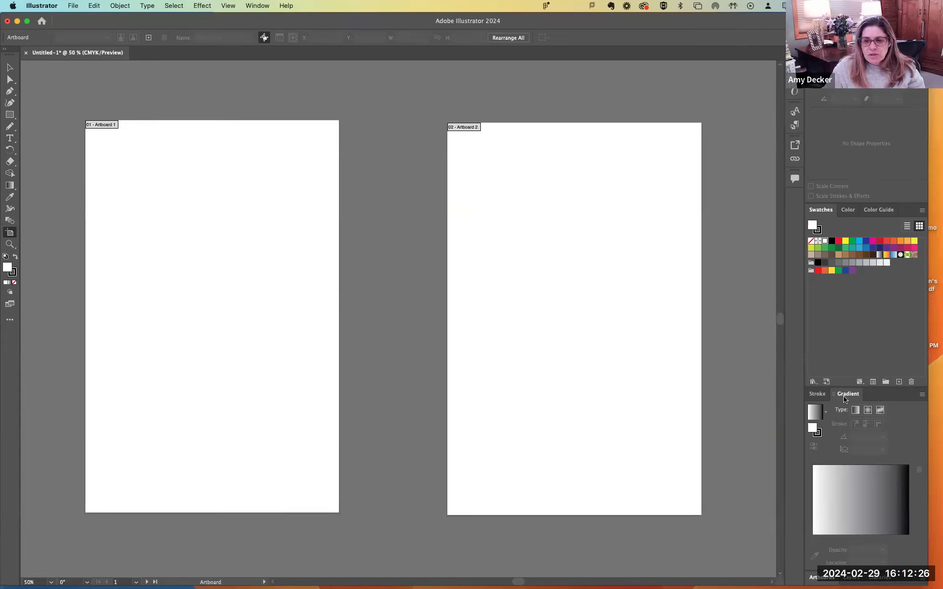
Step: Display the Stroke options, and bring up the Character, Paragraph and OpenType settings one after another
click(818, 396)
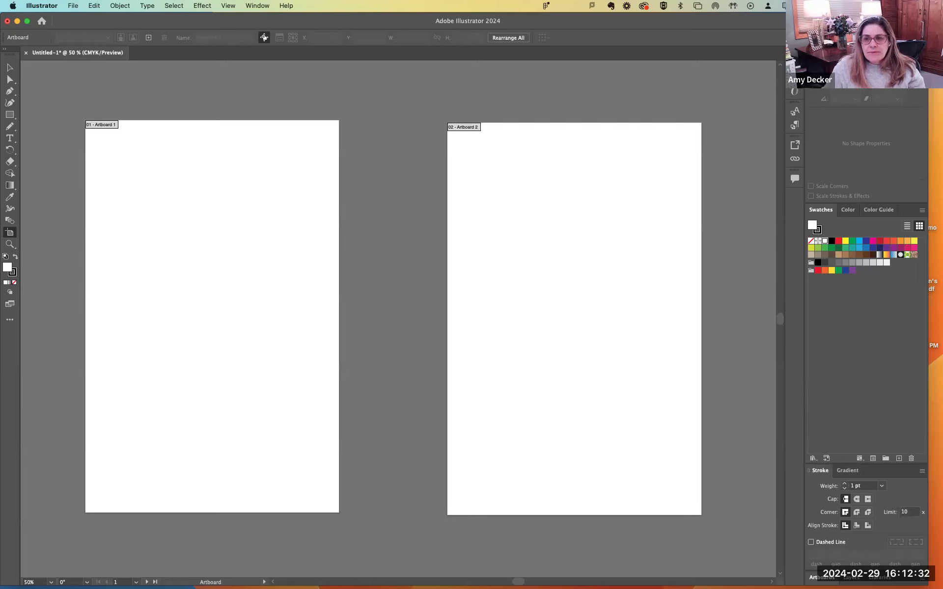
key(super+t)
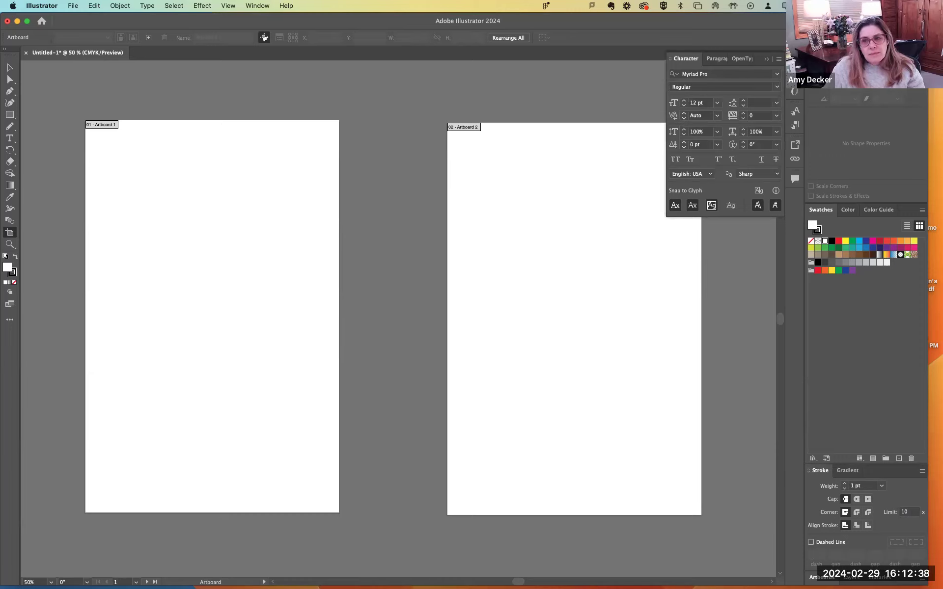
key(super+alt+t)
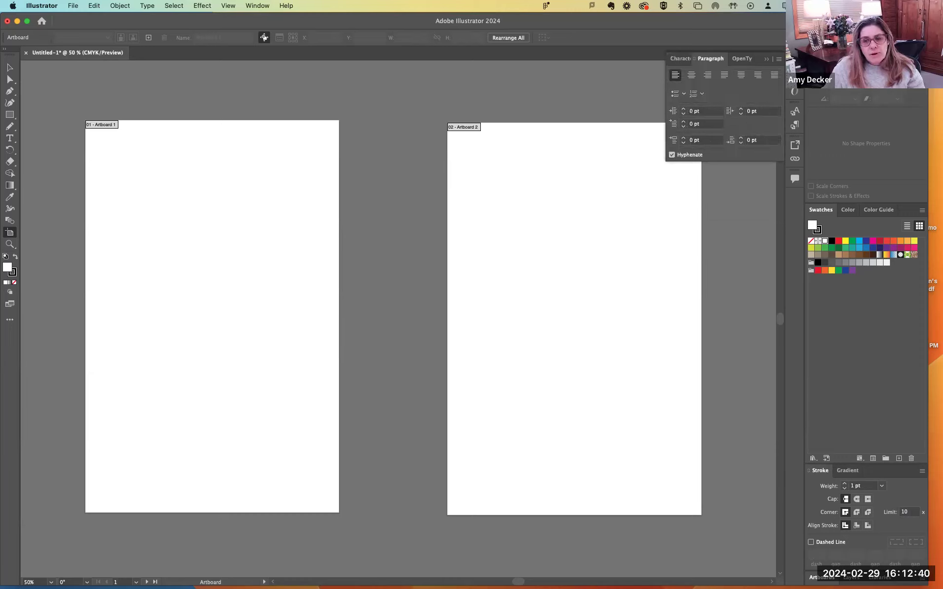
key(super+alt+shift+t)
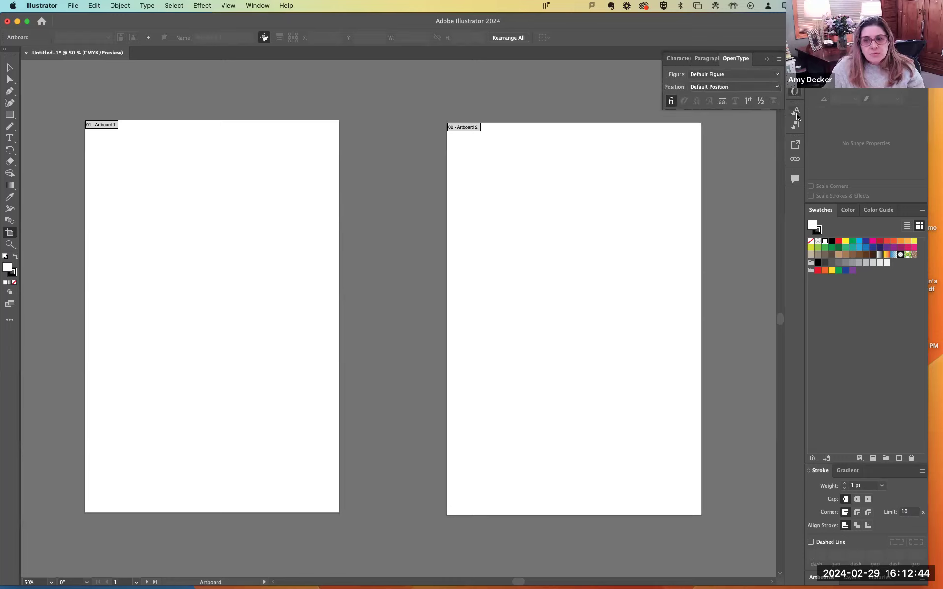
Step: Bring up the Character Styles, Paragraph Styles, Asset Export, Links and Comments options one after another, and collapse Comments
click(796, 113)
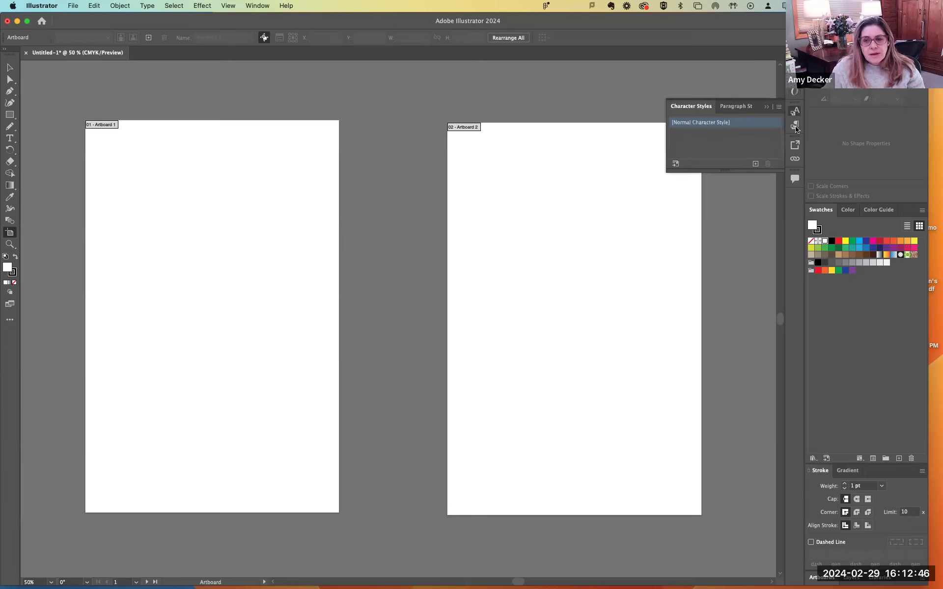
click(796, 127)
click(796, 147)
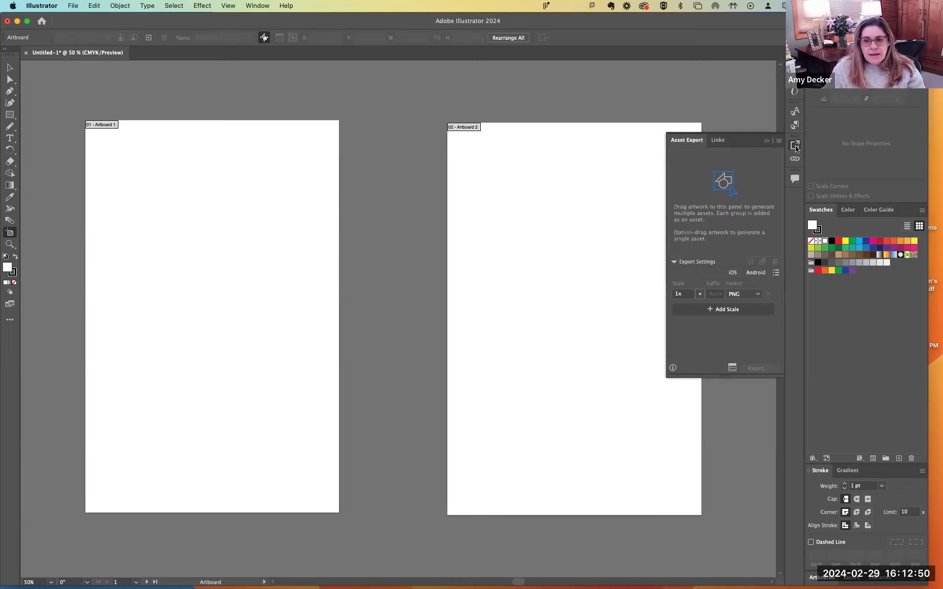
click(795, 160)
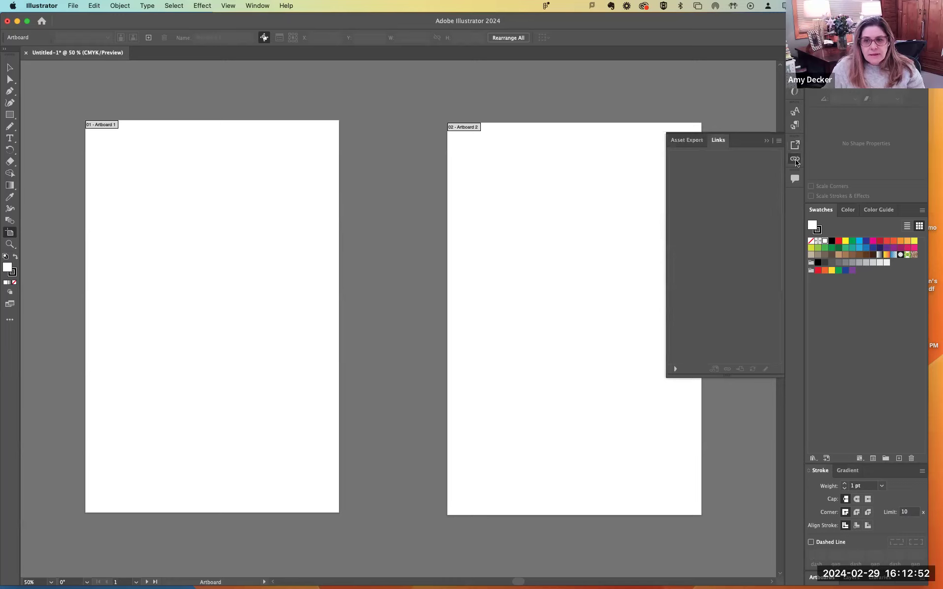
click(796, 180)
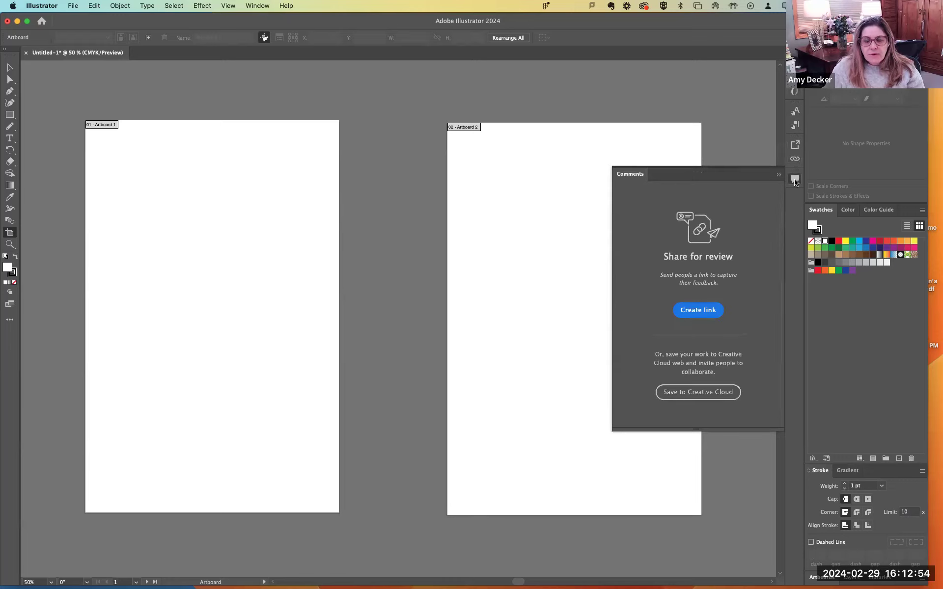
click(795, 179)
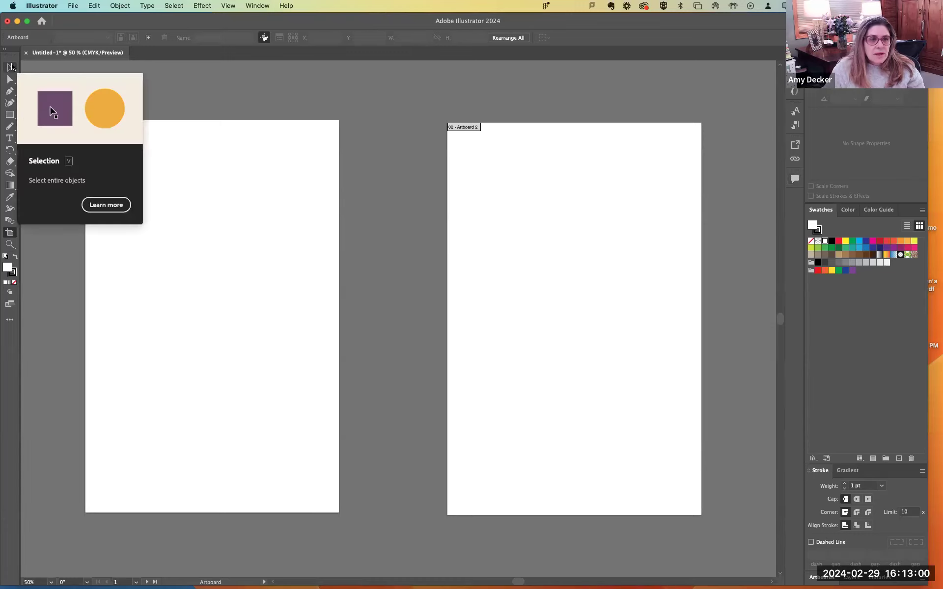
Step: Activate the Selection, Direct Selection, Pen, Curvature and Rectangle tools one after another to review them
click(10, 67)
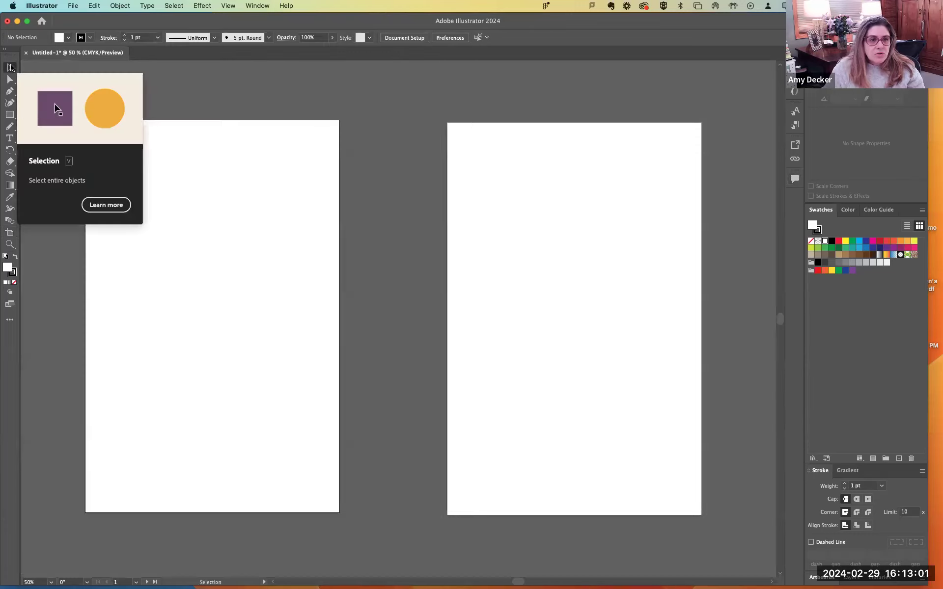
click(12, 82)
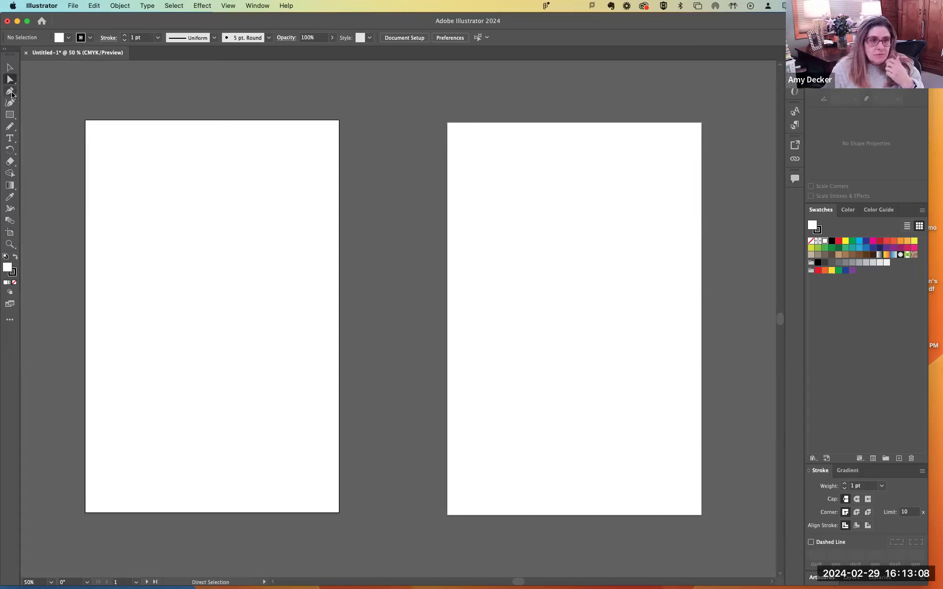
click(12, 93)
click(10, 104)
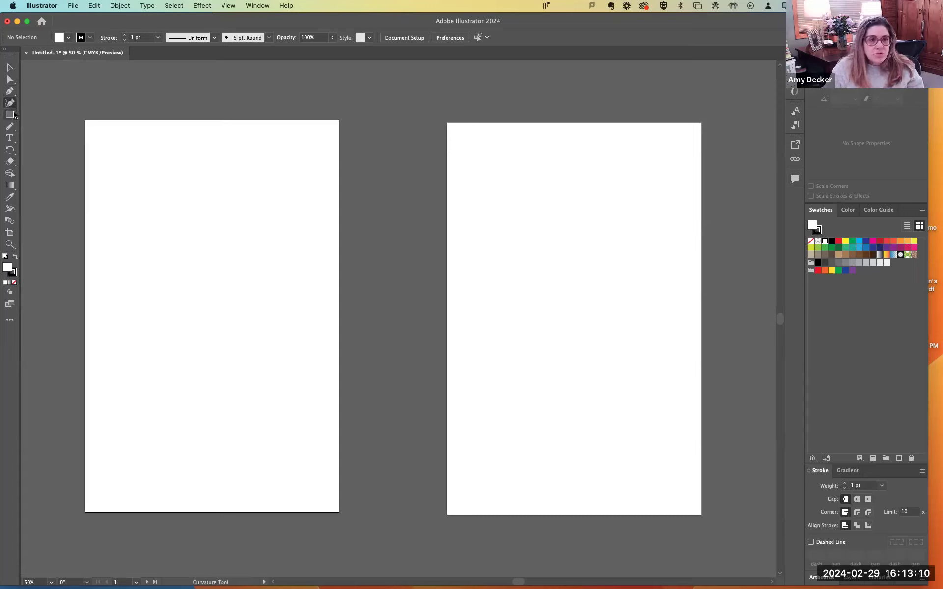
click(13, 115)
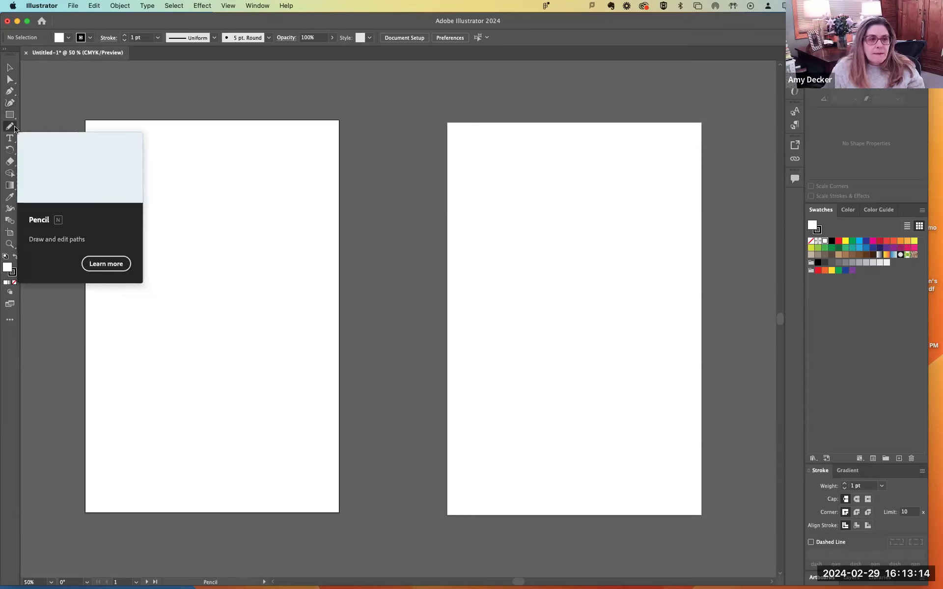
Step: Show the tool variants grouped with the Pencil tool and with the Type tool, and choose the Type tool
click(15, 129)
click(15, 129)
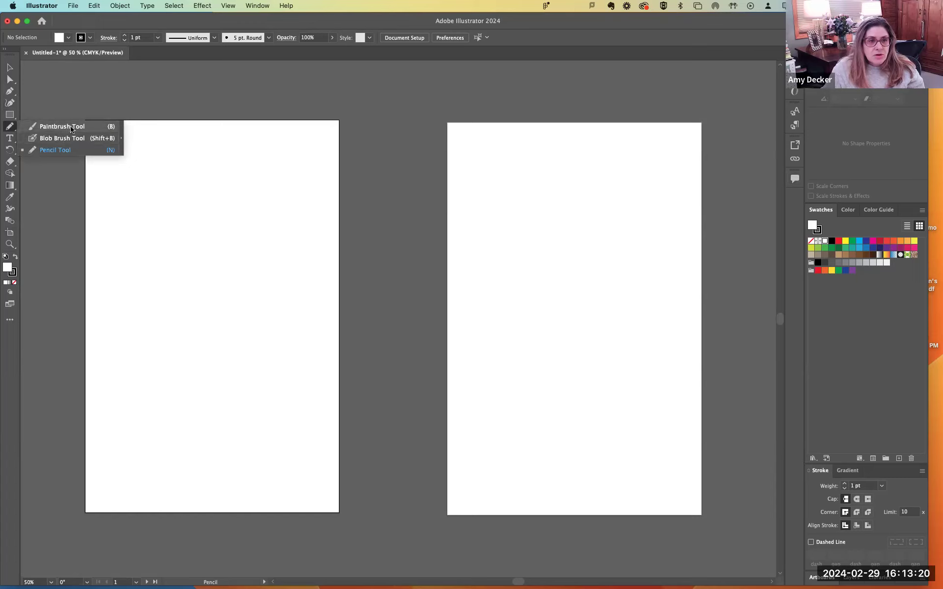
click(10, 139)
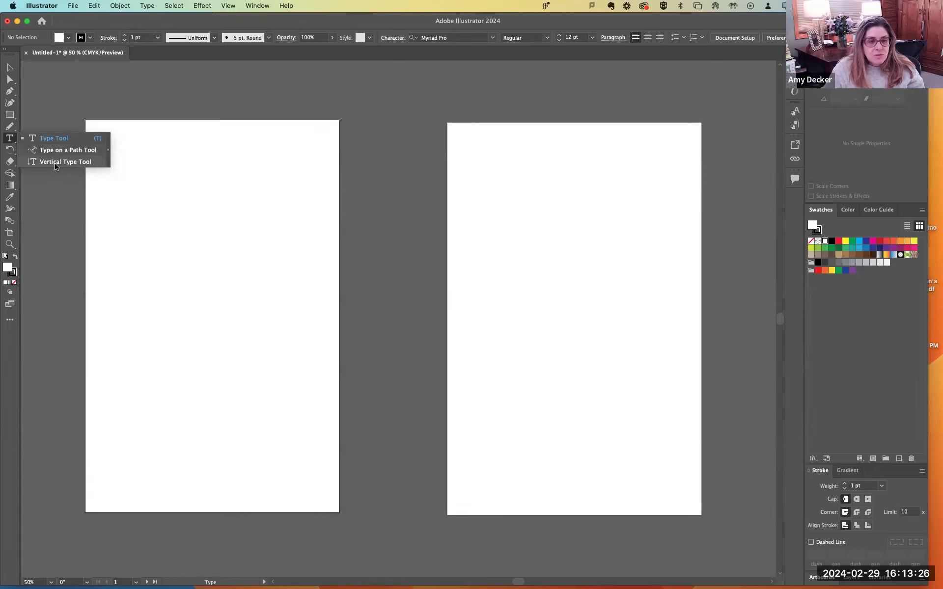
click(52, 142)
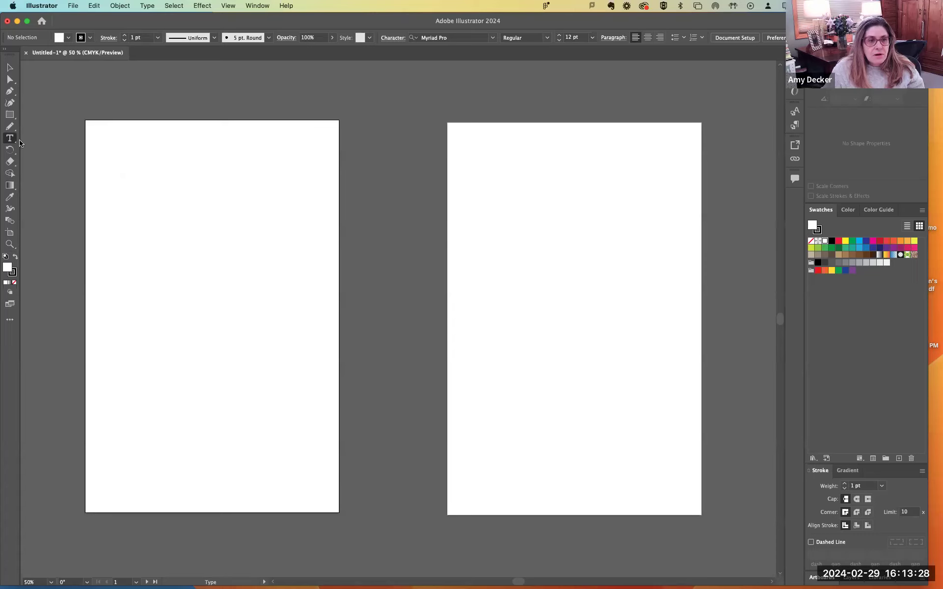
Step: Switch the Rotate tool group to the Shear tool and the Eraser tool group to the Scissors tool
click(15, 155)
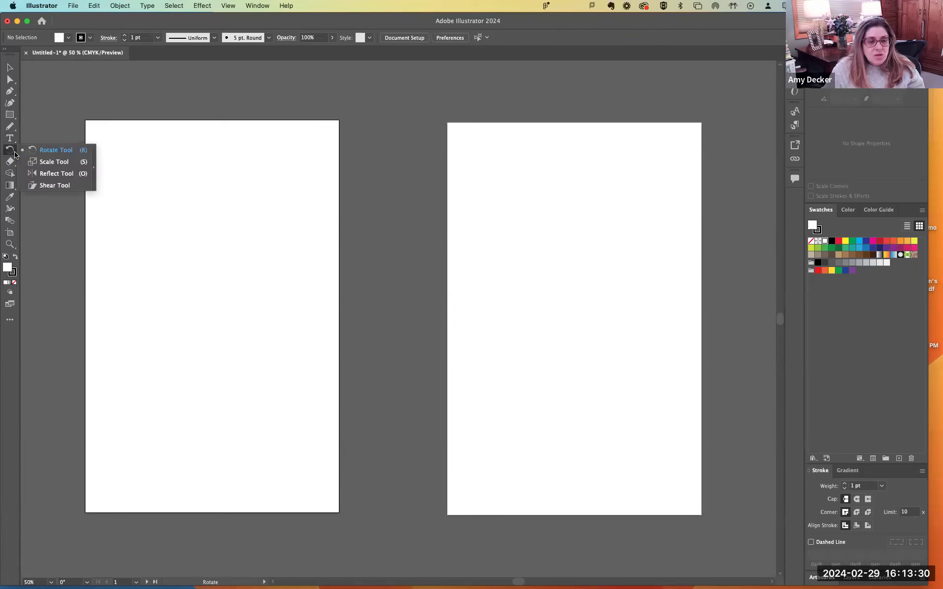
click(71, 189)
click(11, 163)
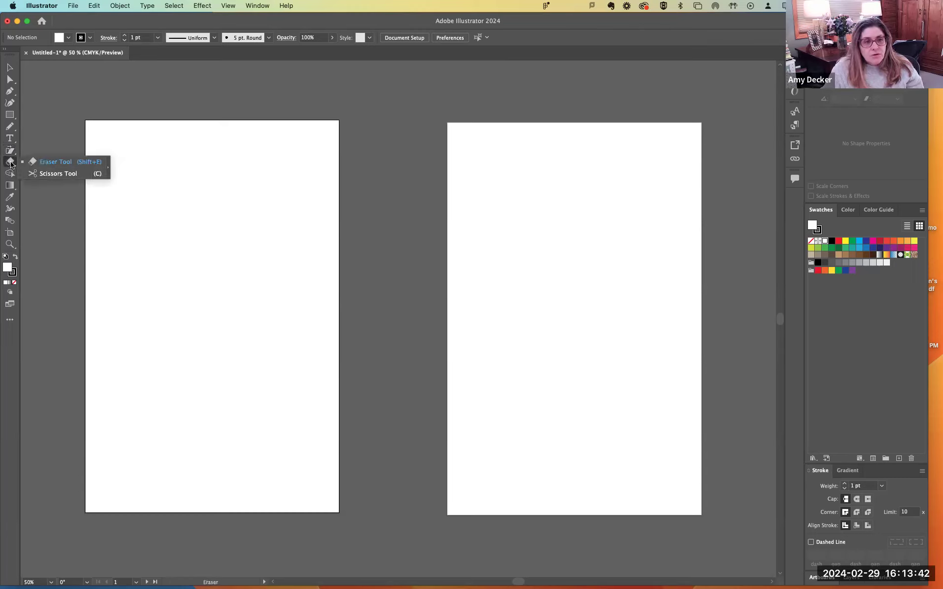
click(42, 175)
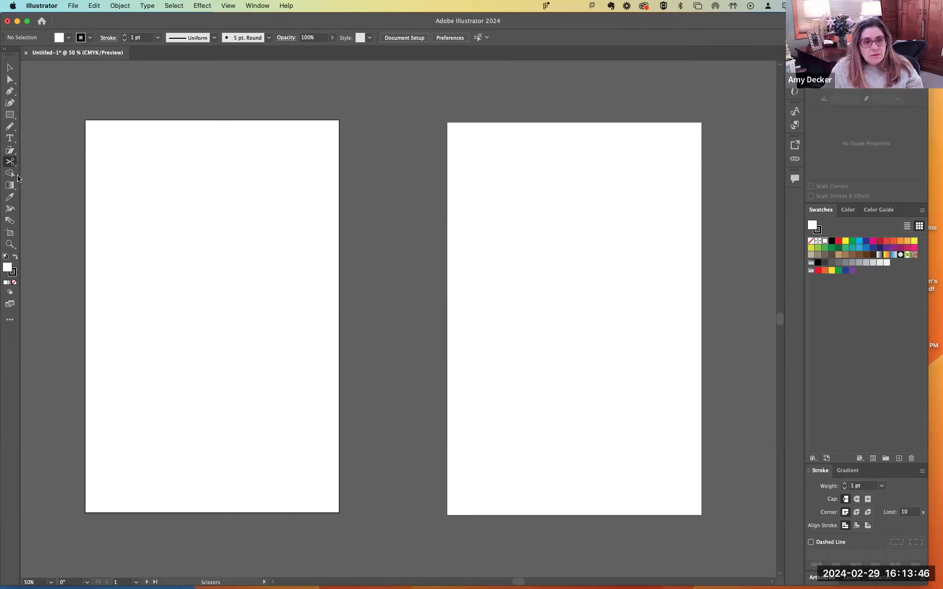
Step: Activate the Shape Builder, Gradient, Eyedropper, Width, Blend and Artboard tools in turn to review them
click(11, 175)
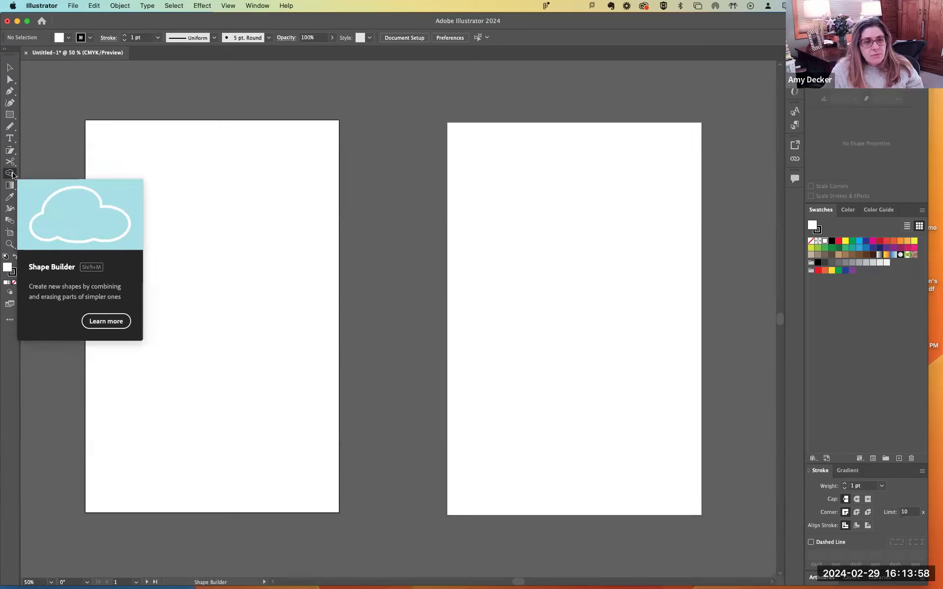
click(10, 185)
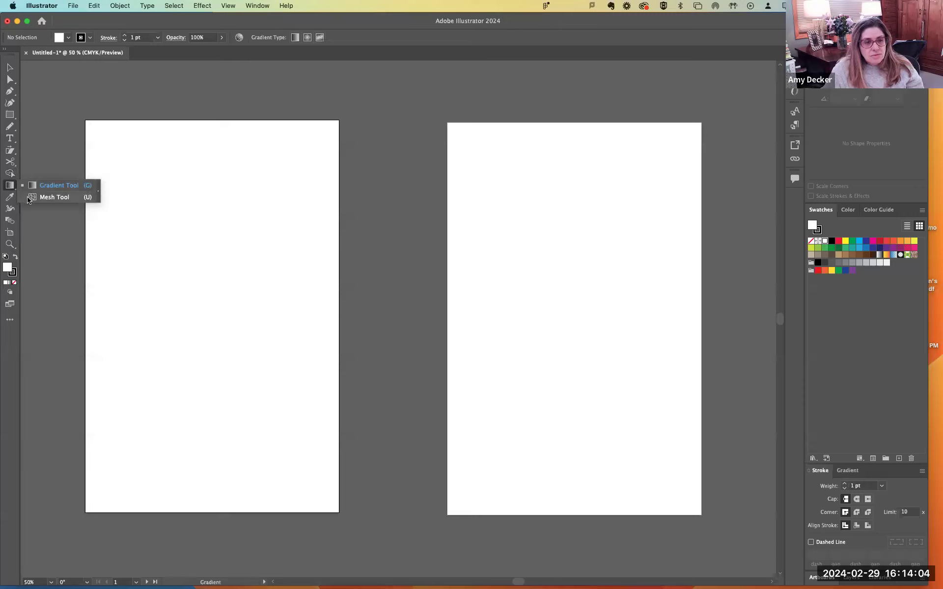
click(9, 198)
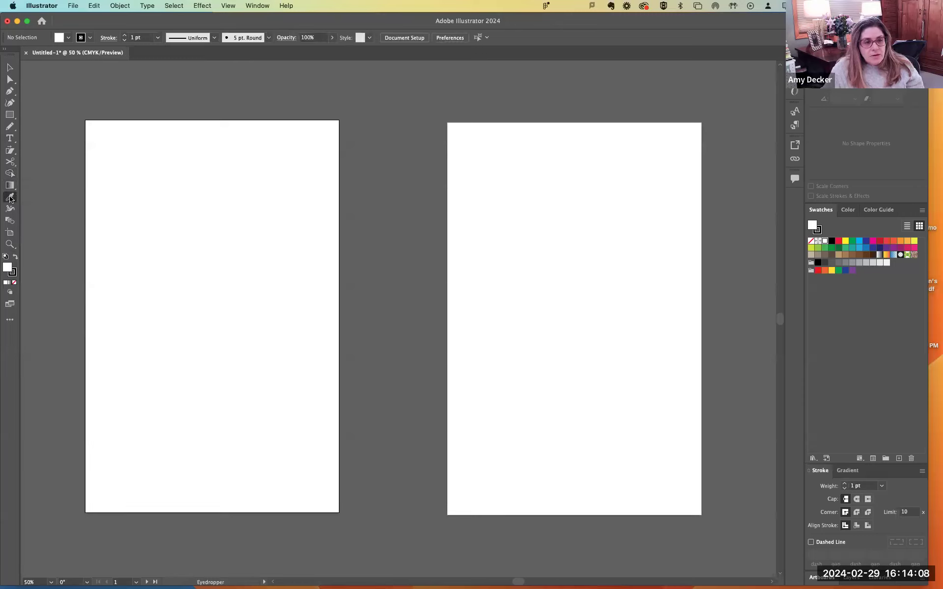
click(11, 209)
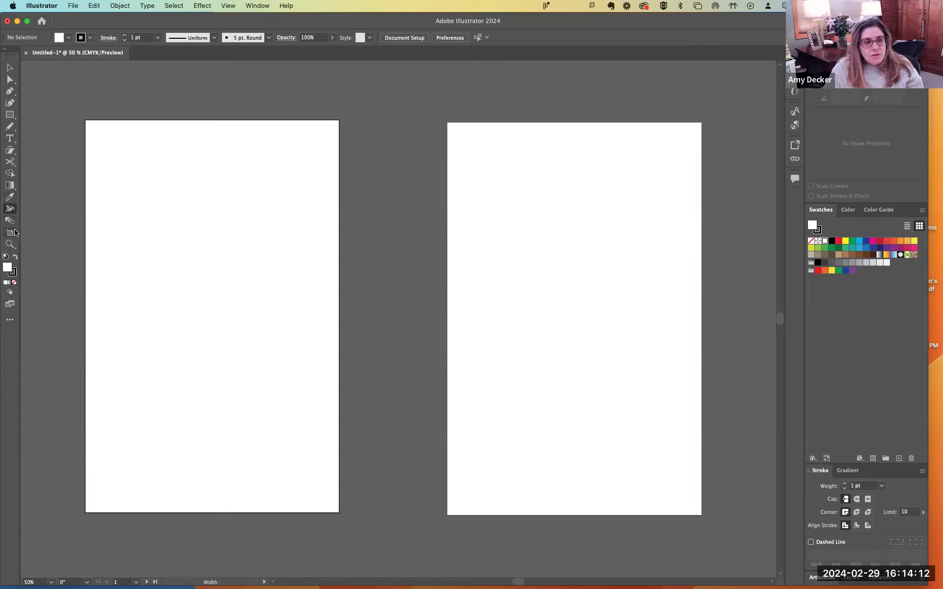
click(12, 222)
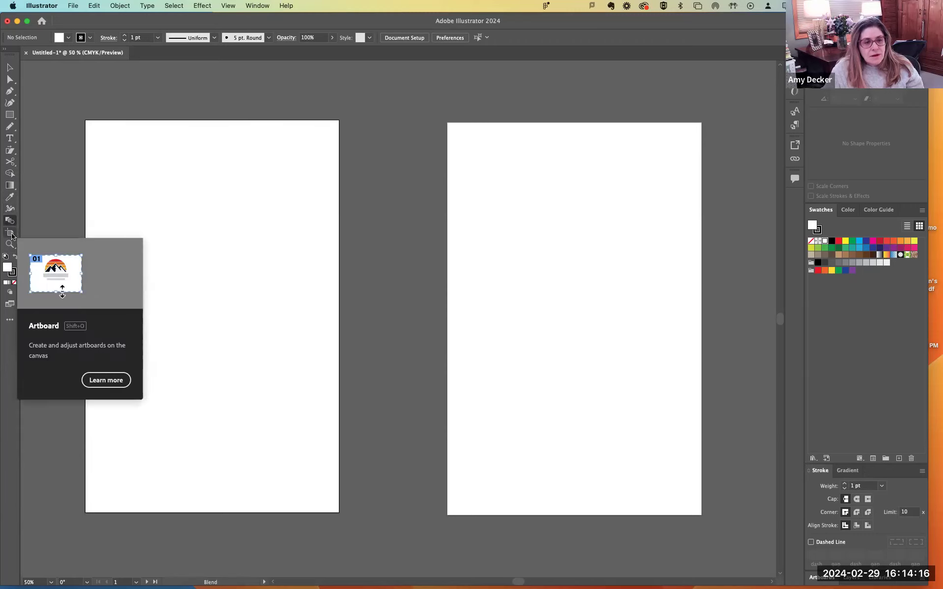
click(12, 236)
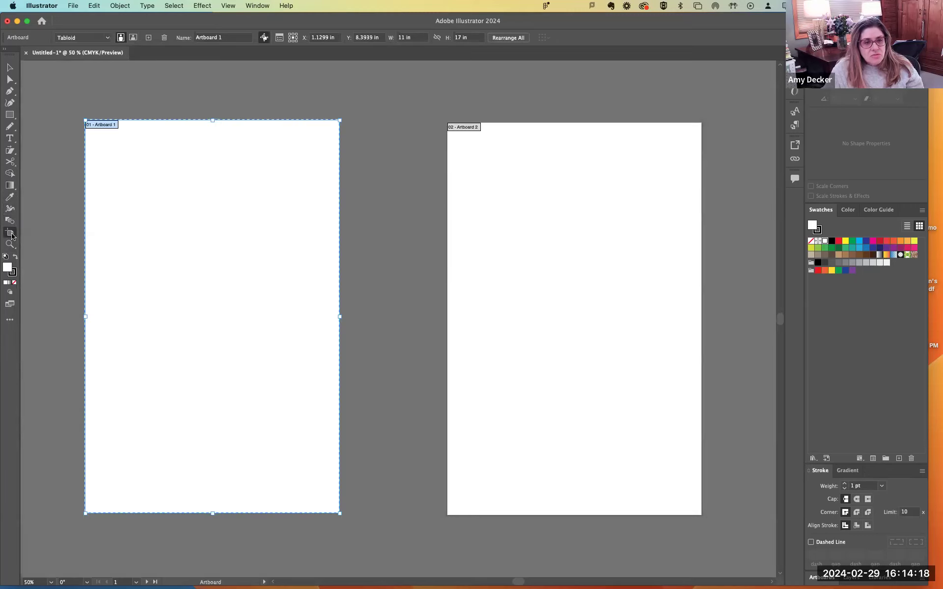
Step: Magnify Artboard 1 to 150% with the Zoom tool
click(10, 244)
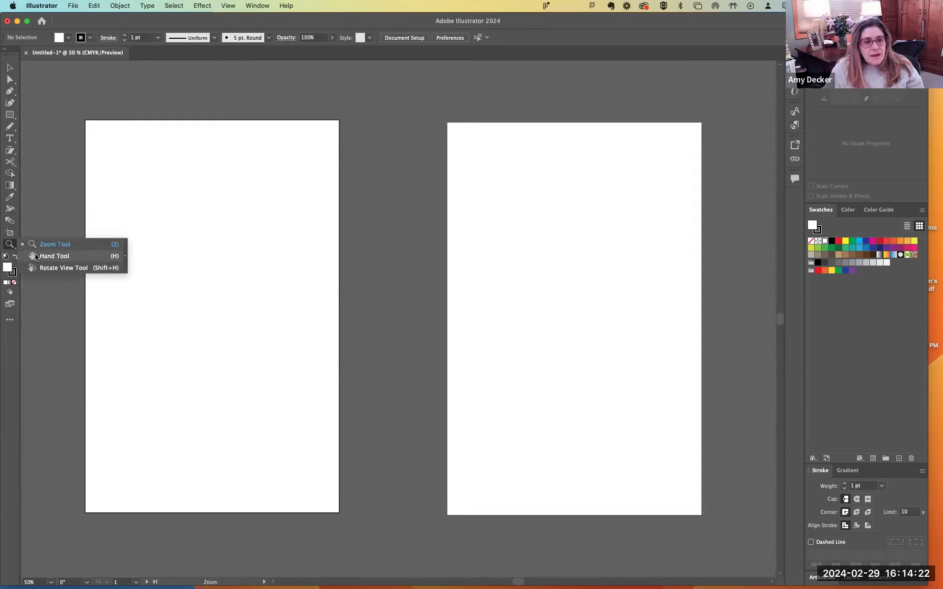
click(280, 252)
click(276, 253)
click(277, 252)
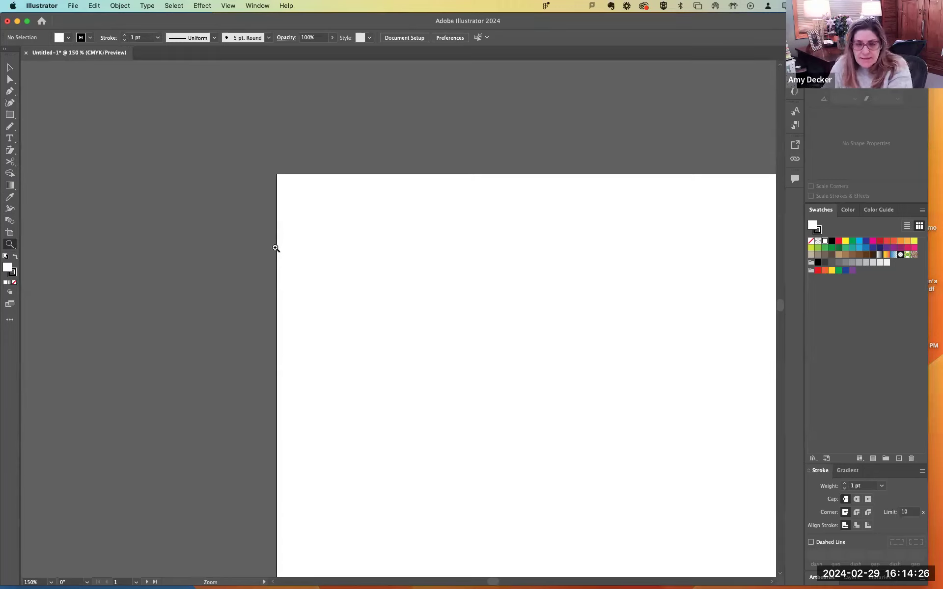
key(minus)
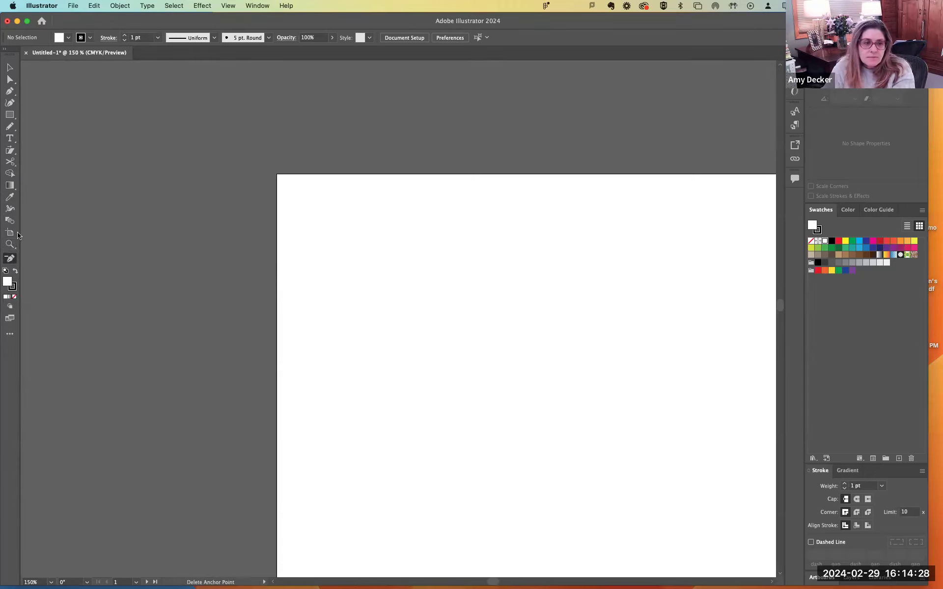
click(368, 285)
click(556, 319)
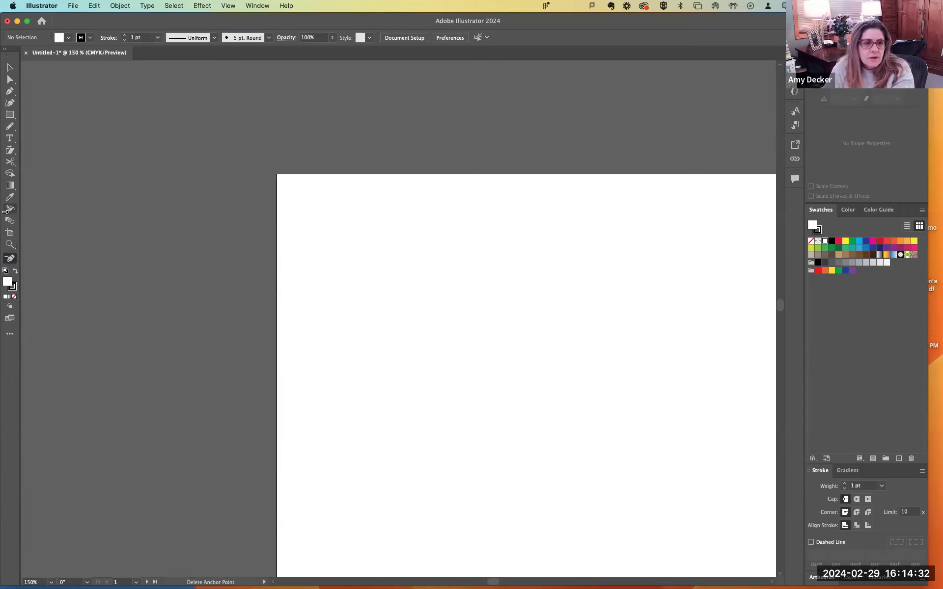
Step: Return to the Zoom tool, reset the view to 100%, and zoom out until both artboards are fully in view
click(10, 244)
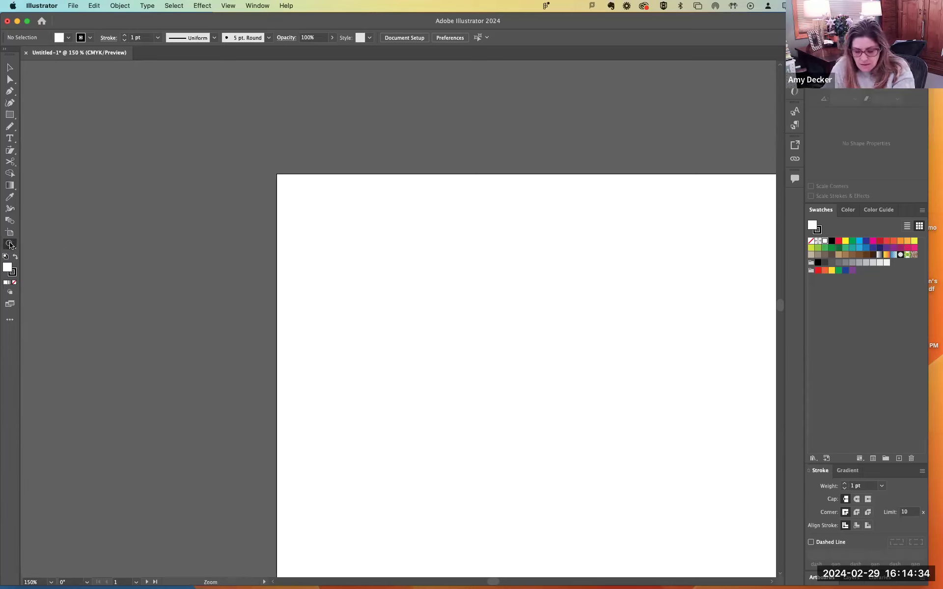
double_click(10, 244)
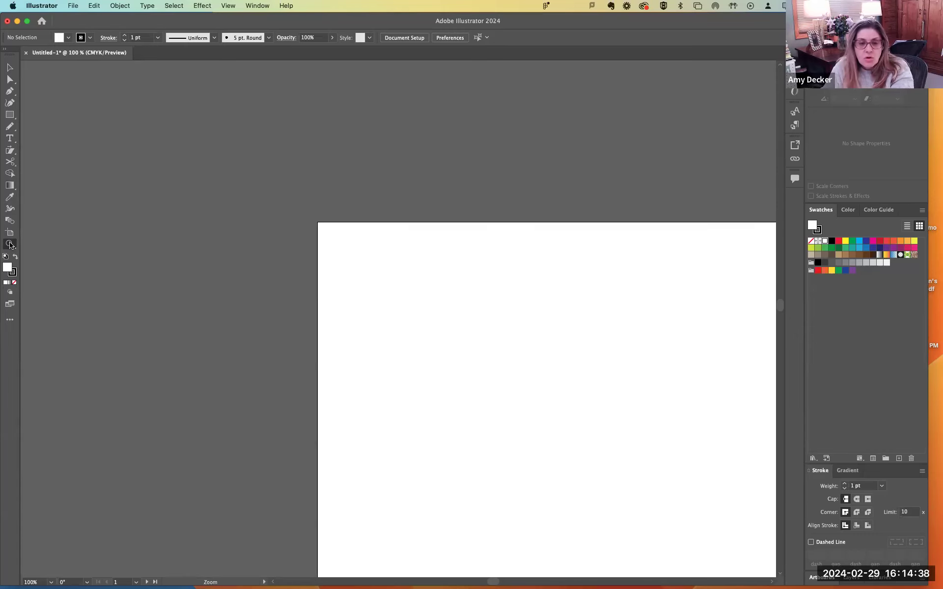
key(super+minus)
key(super+minus)
key(super+minus)
key(super+minus)
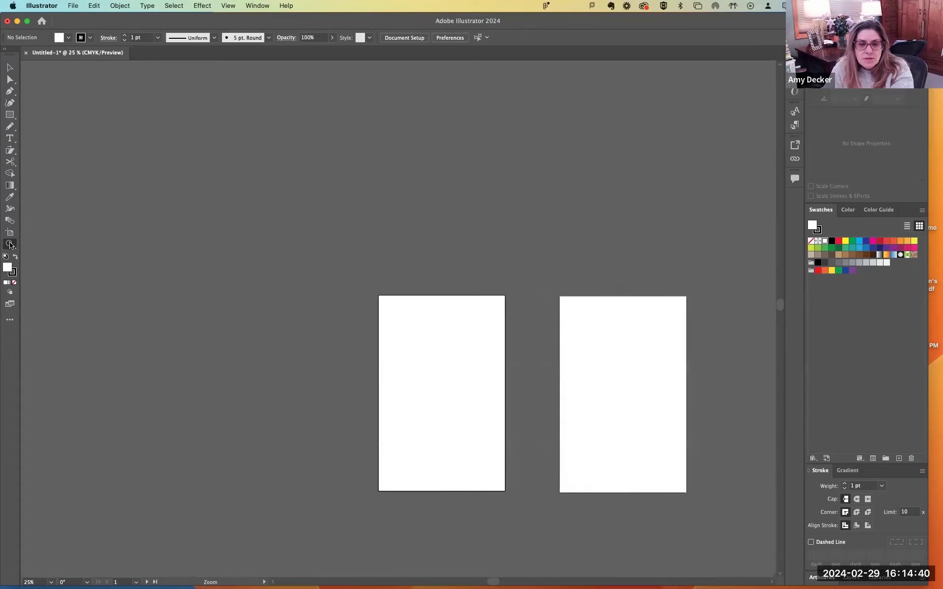
key(super+minus)
Step: Zoom in on the upper part of Artboard 1 to 200%
key(super+plus)
key(super+plus)
key(super+plus)
key(super+plus)
key(super+plus)
key(super+plus)
key(super+plus)
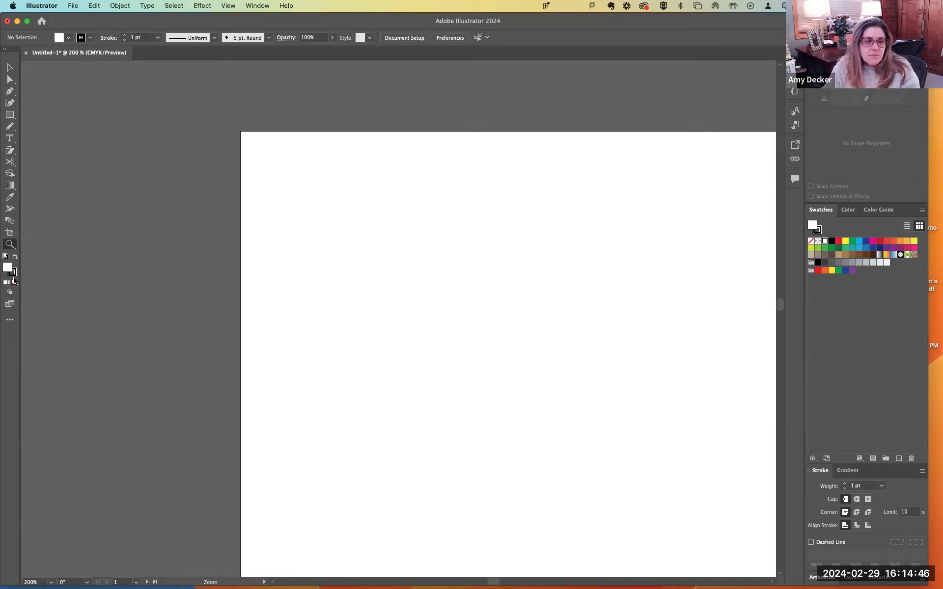
Step: Display the complete collection of available tools, look through its categories, and close it
click(10, 322)
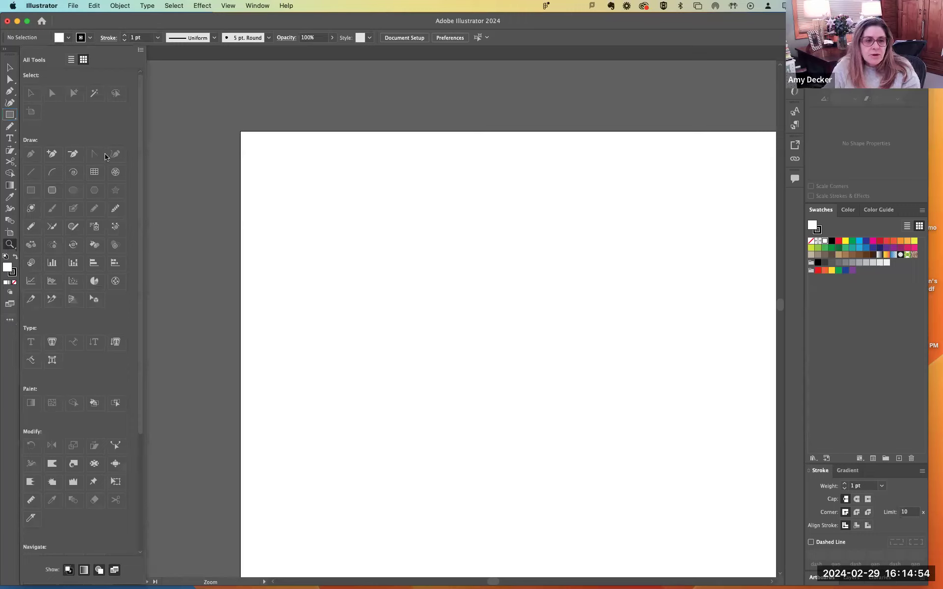
click(10, 322)
click(10, 321)
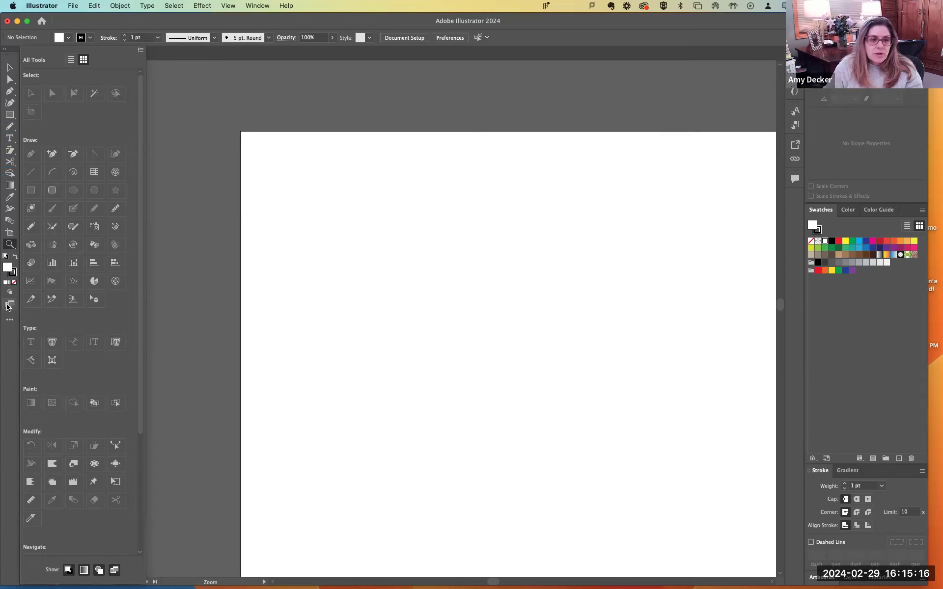
click(8, 321)
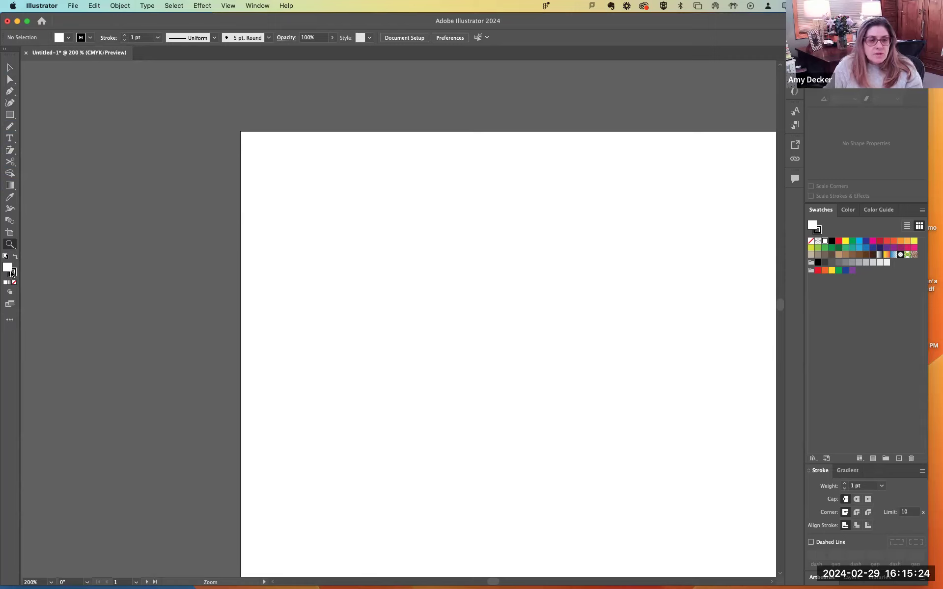
Step: Set both the fill and the stroke to None
click(11, 272)
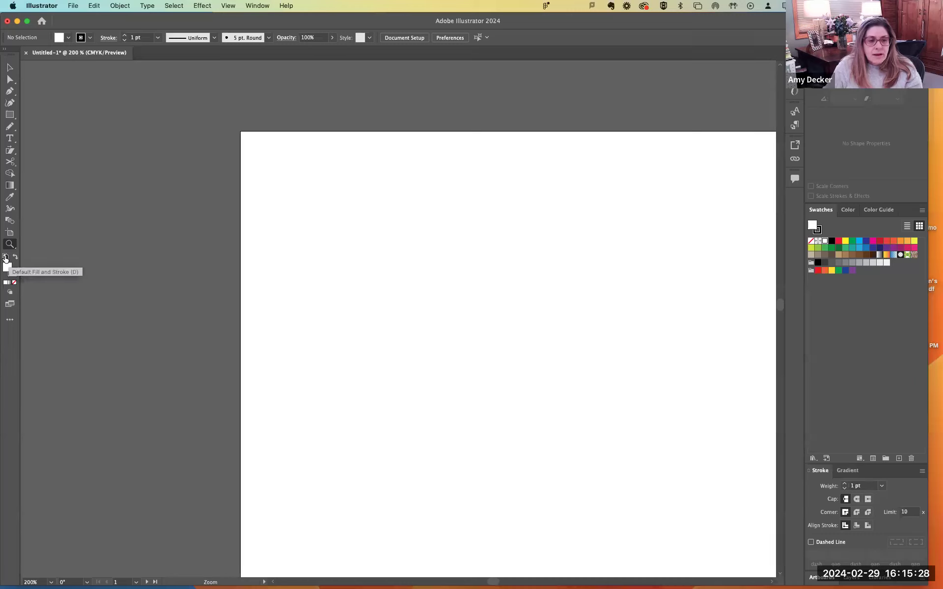
click(14, 283)
click(12, 273)
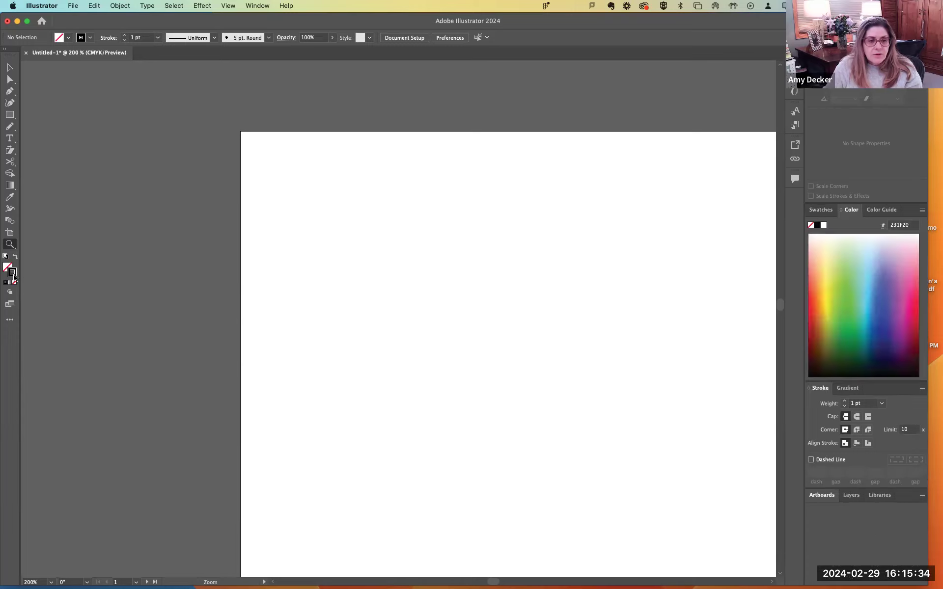
click(14, 284)
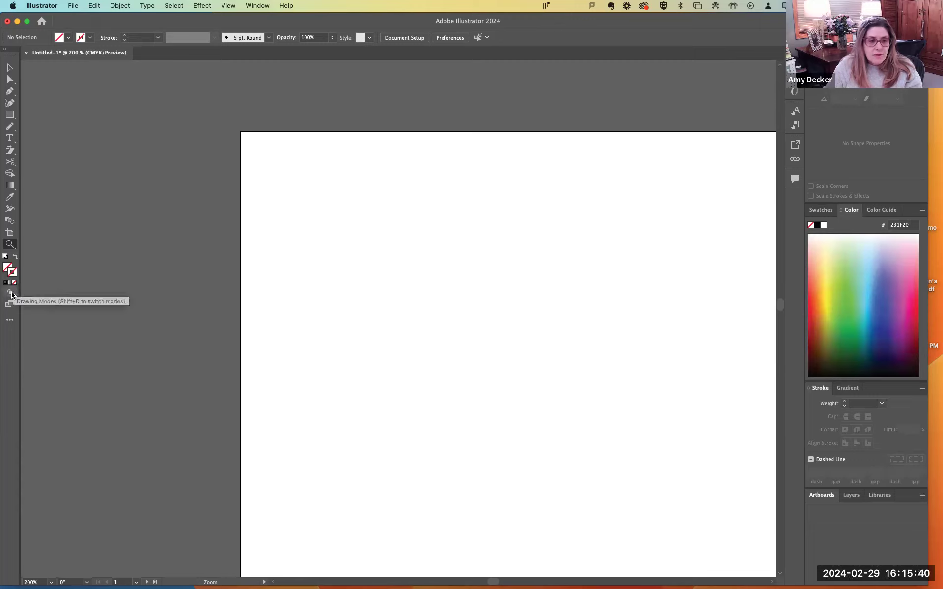
Step: Display the available drawing modes and close the list with Draw Normal kept
click(12, 294)
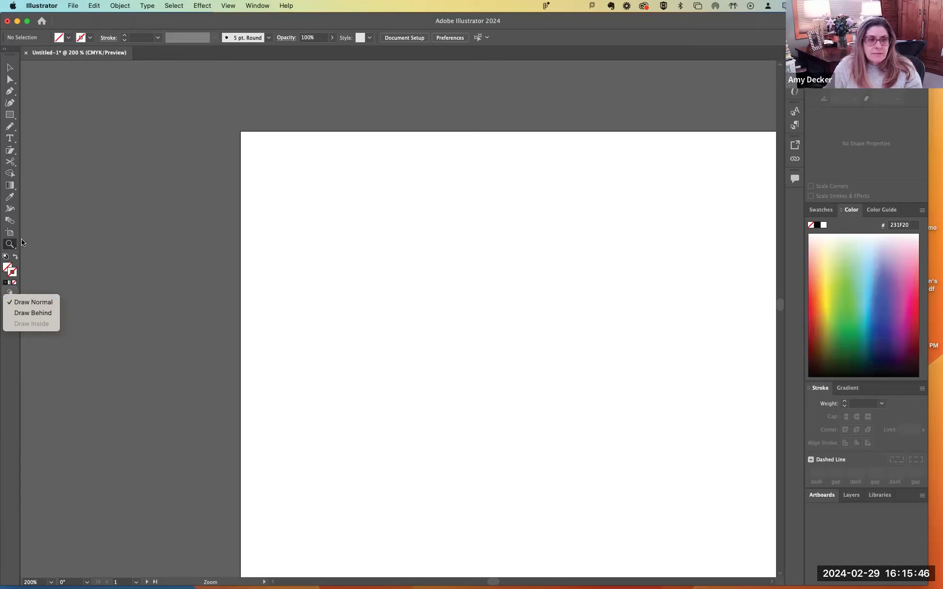
click(57, 239)
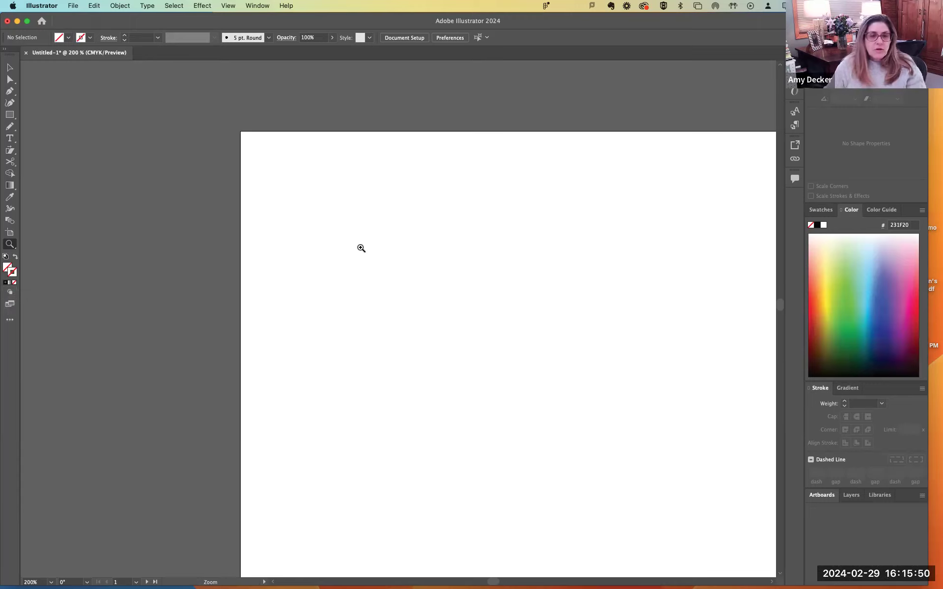
Step: Zoom out to 50% and reposition the canvas until both artboards are fully in view side by side
key(space)
drag(389, 225, 223, 181)
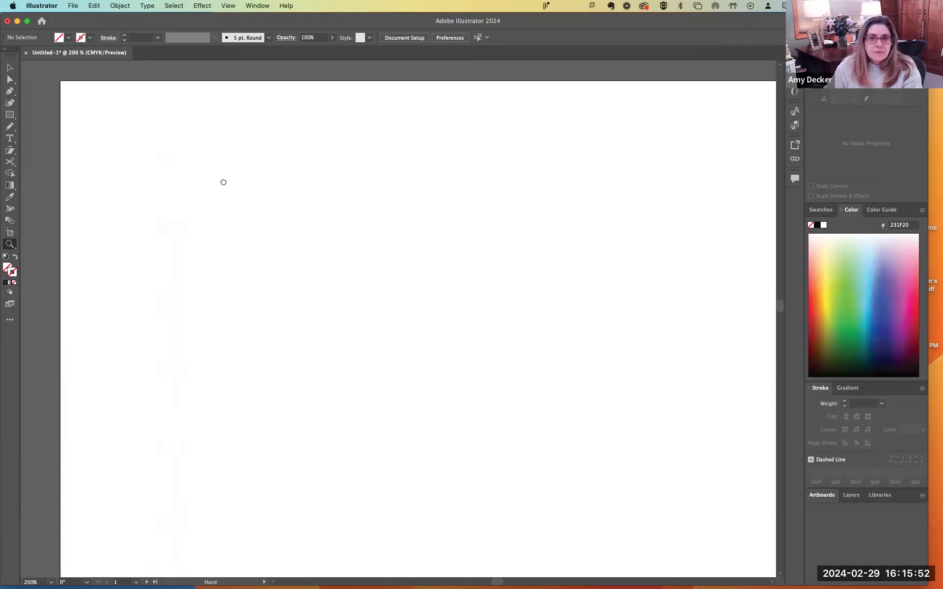
key(super+minus)
drag(328, 225, 262, 177)
key(super+minus)
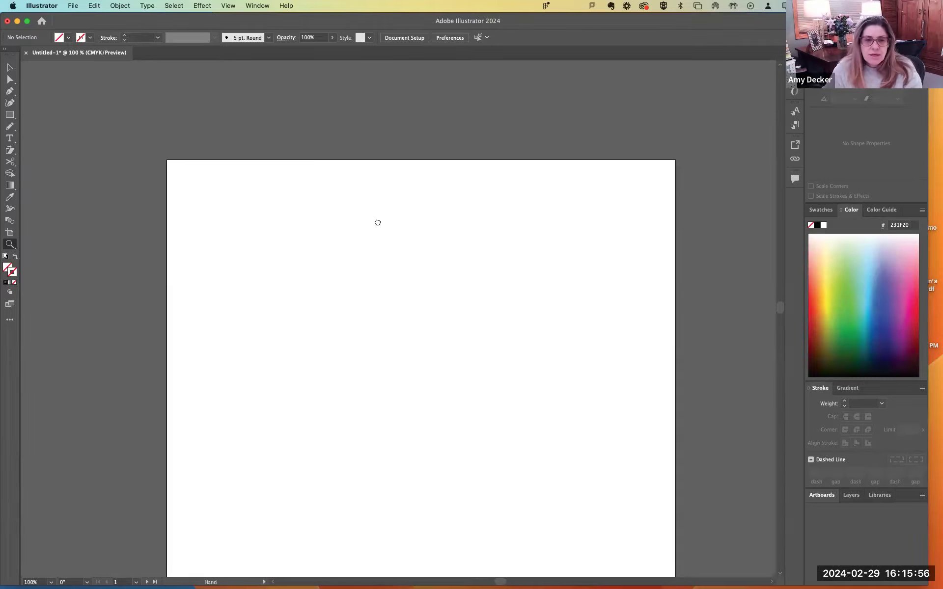
drag(376, 221, 369, 158)
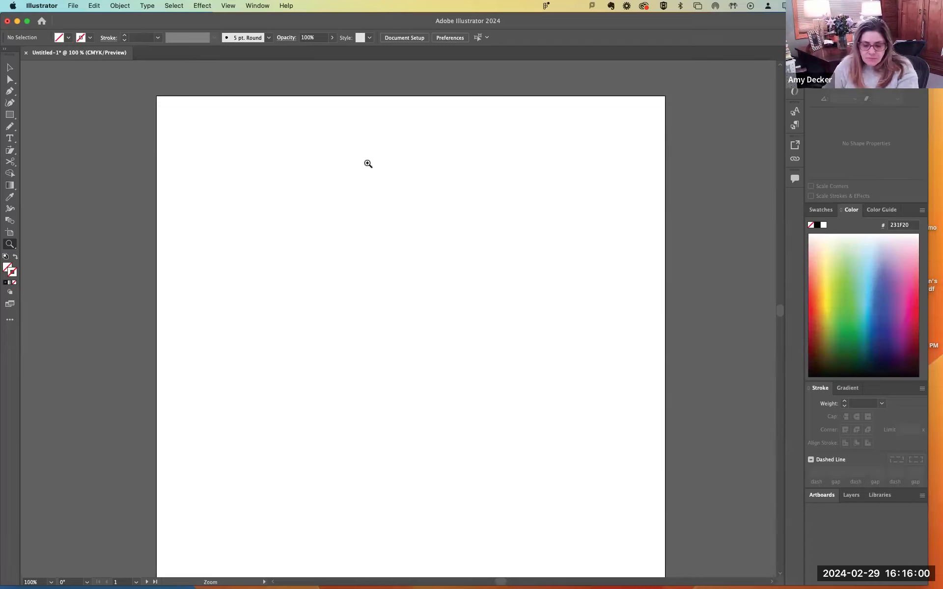
key(super+minus)
drag(389, 201, 325, 94)
key(super+minus)
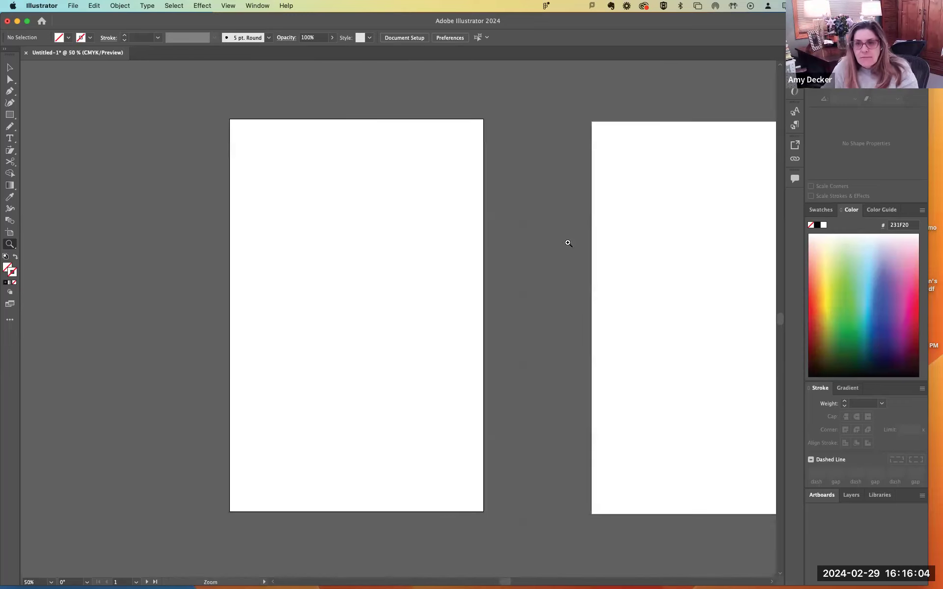
drag(467, 233, 347, 211)
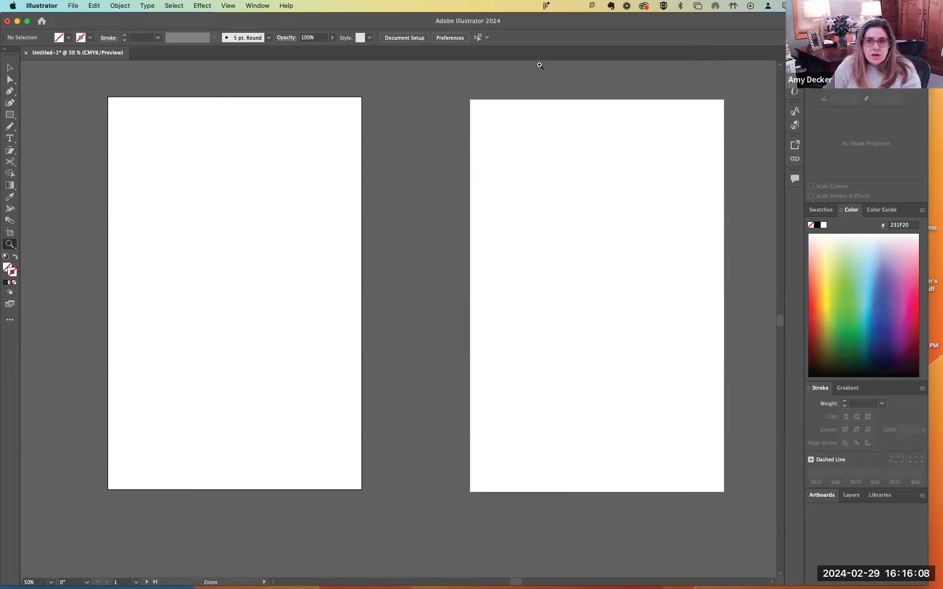
Step: Show the Layers panel and rename Layer 1 as sketch
click(263, 5)
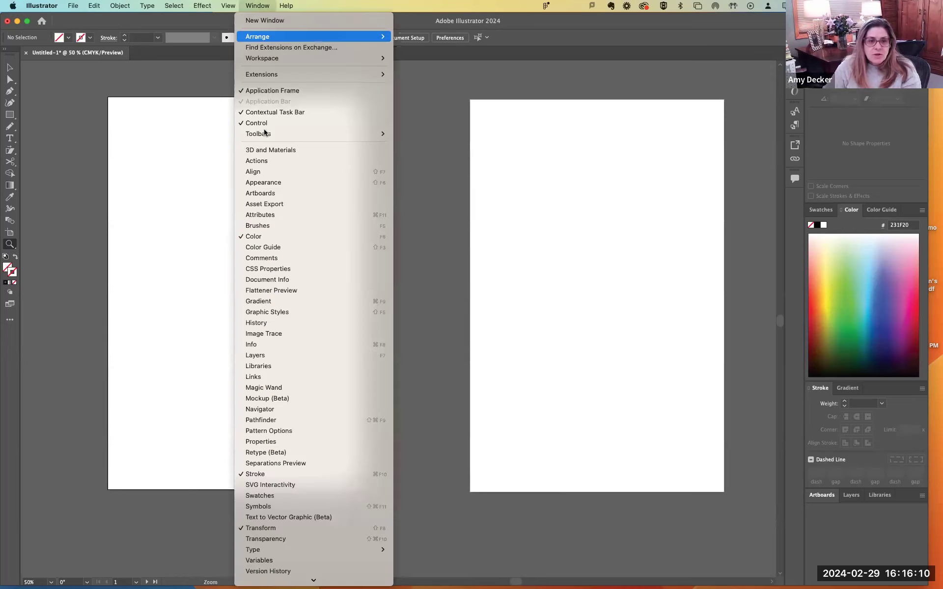
click(268, 356)
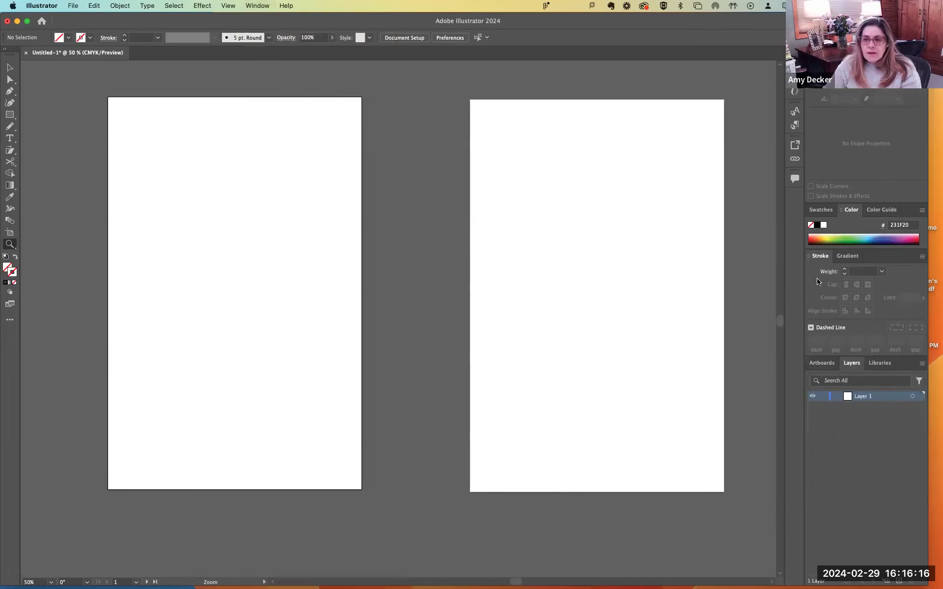
double_click(864, 401)
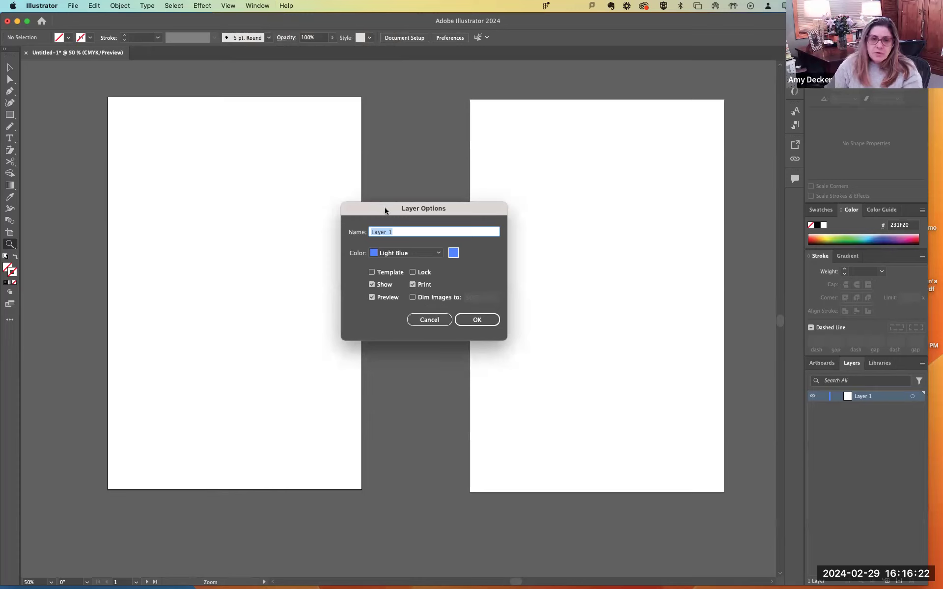
text(sketch)
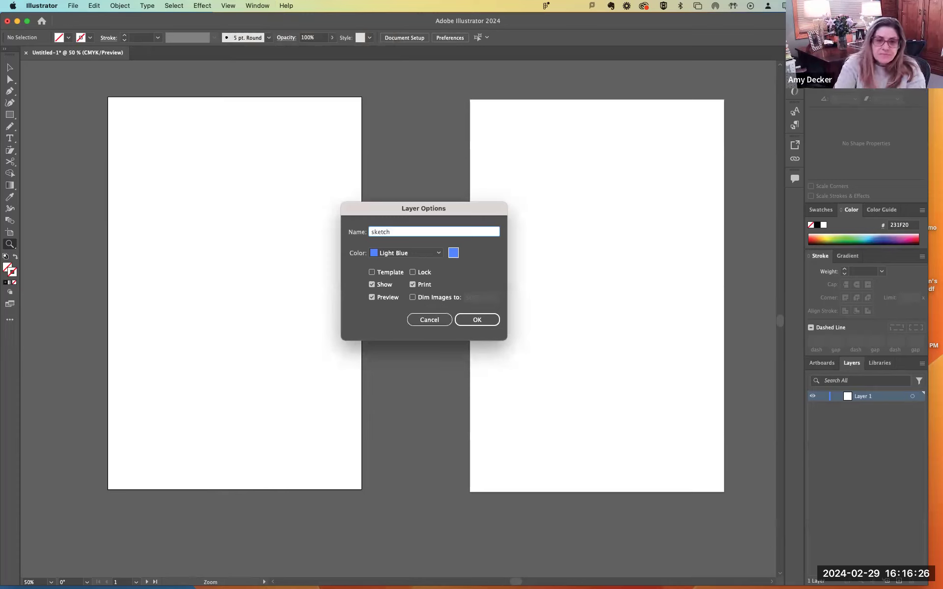
key(Return)
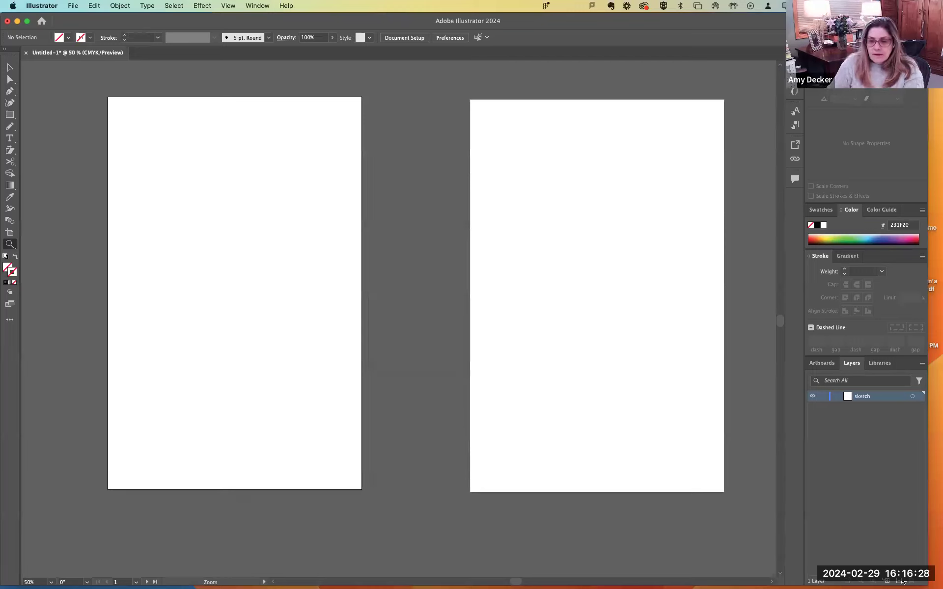
Step: Add a second layer named Art above the sketch layer, and make the sketch layer active again
click(899, 581)
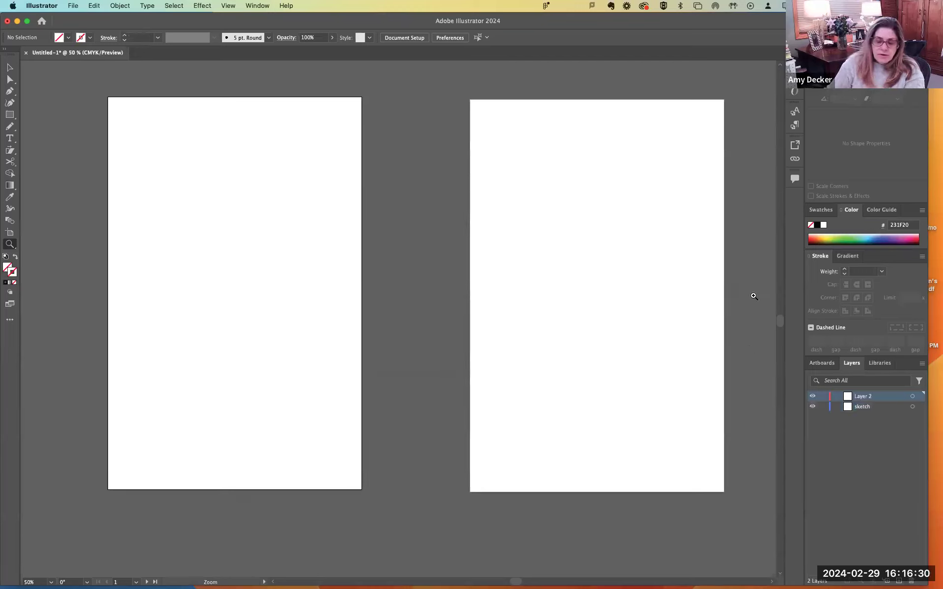
key(t)
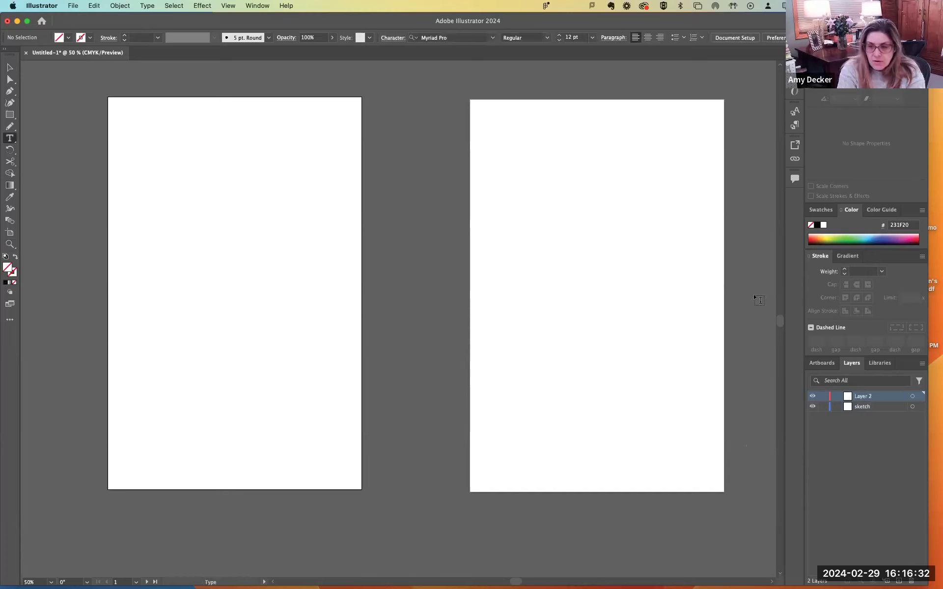
double_click(865, 397)
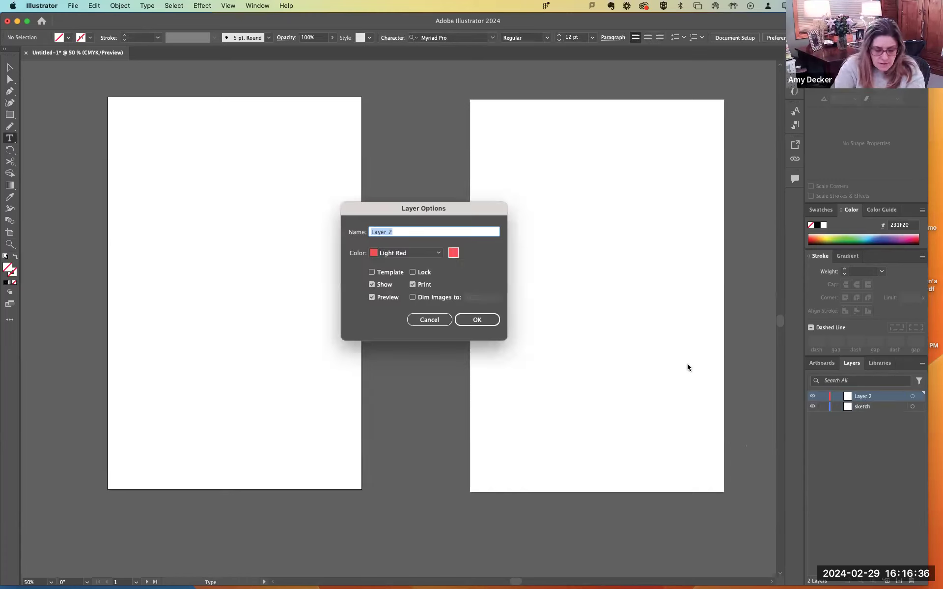
text(Art)
key(Return)
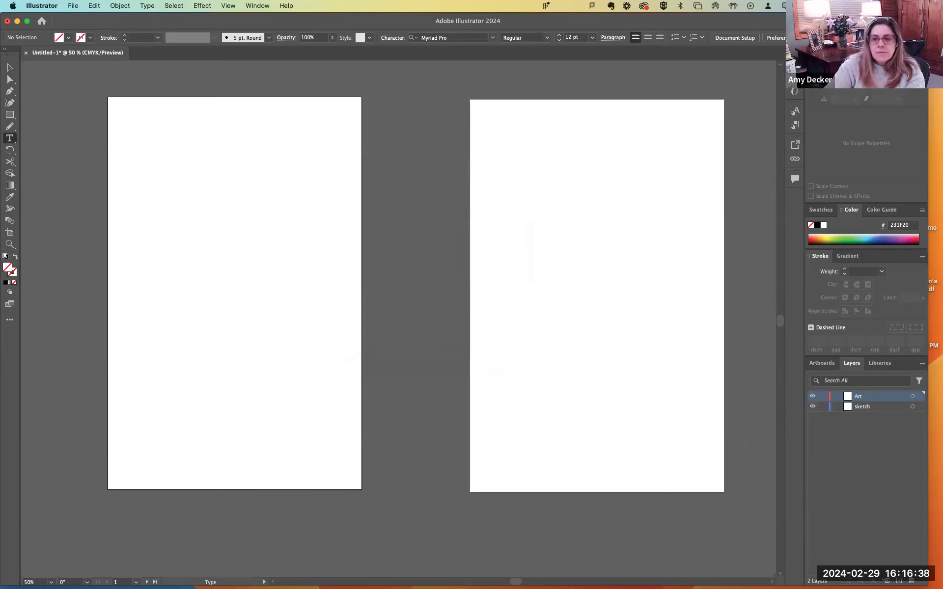
click(850, 407)
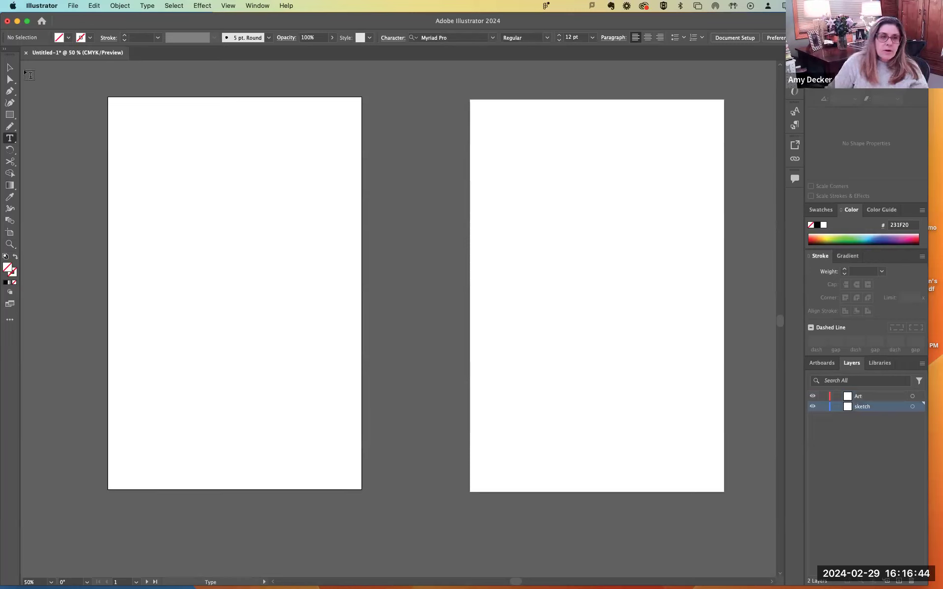
click(76, 5)
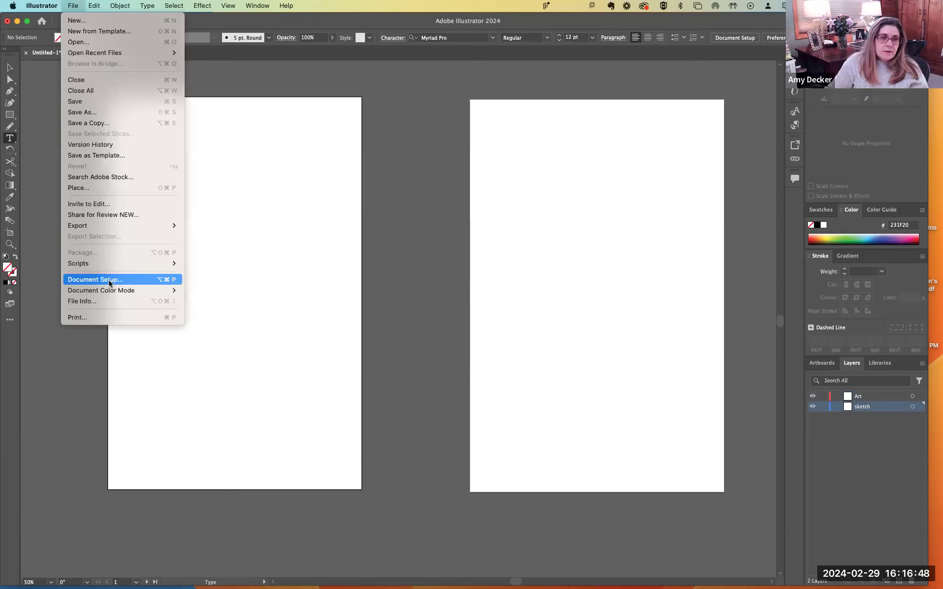
click(96, 187)
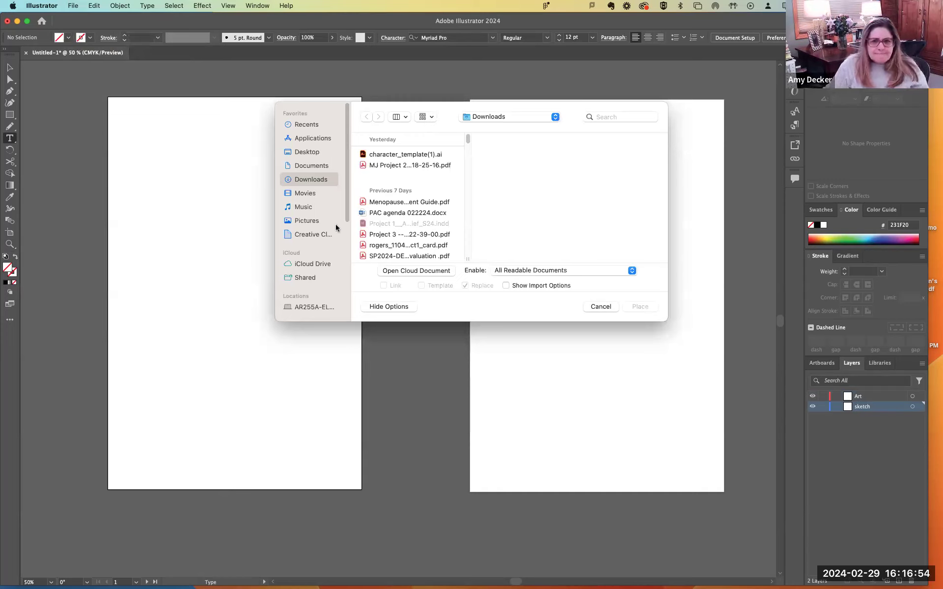
click(369, 167)
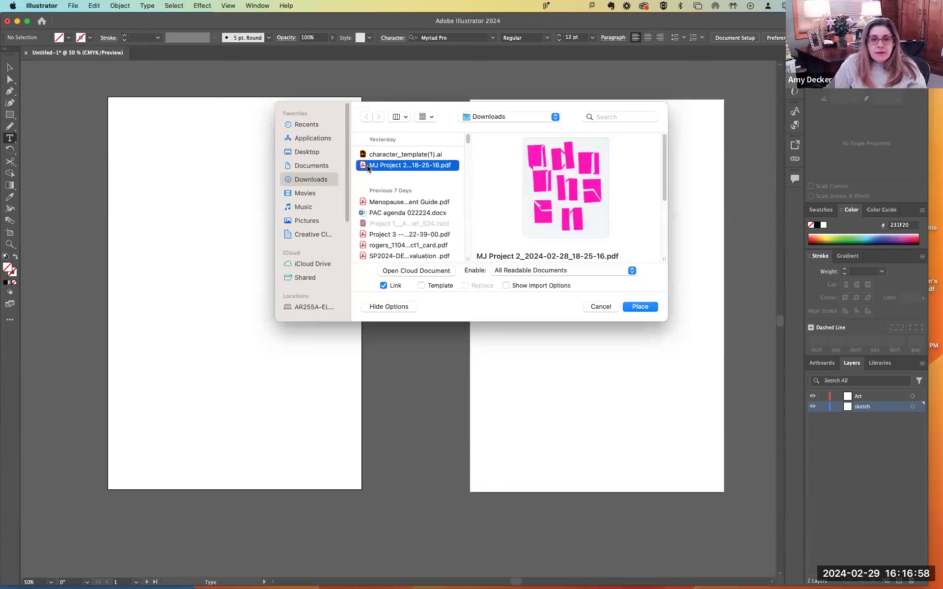
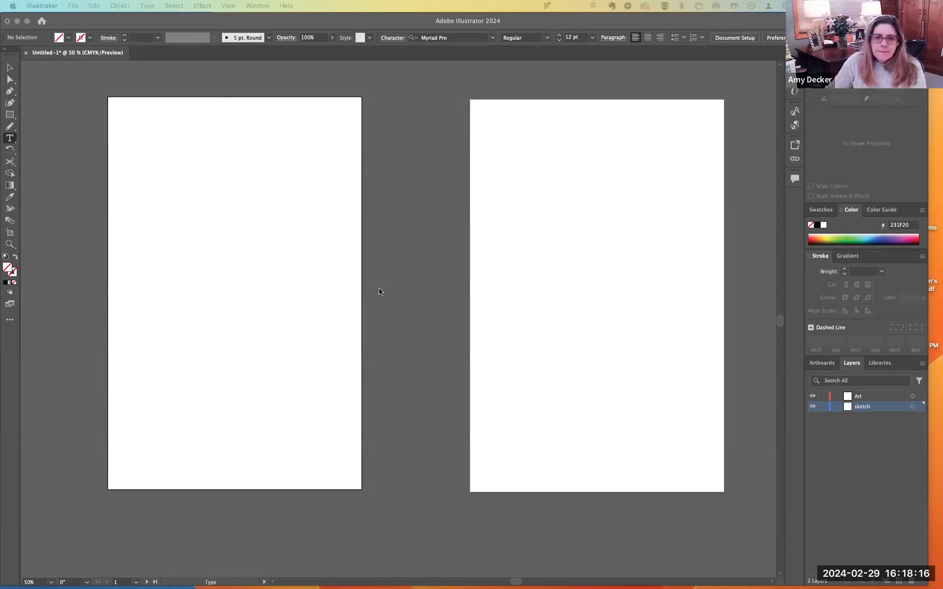
Step: Place the Project 3 PDF from Downloads at its original size on the first artboard, and undo the placement
click(44, 79)
click(74, 6)
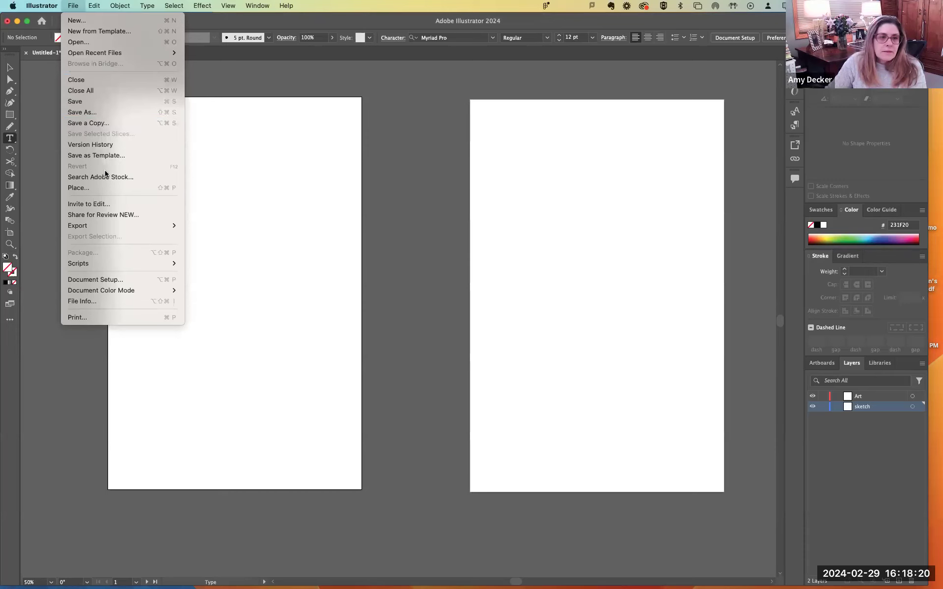
click(100, 187)
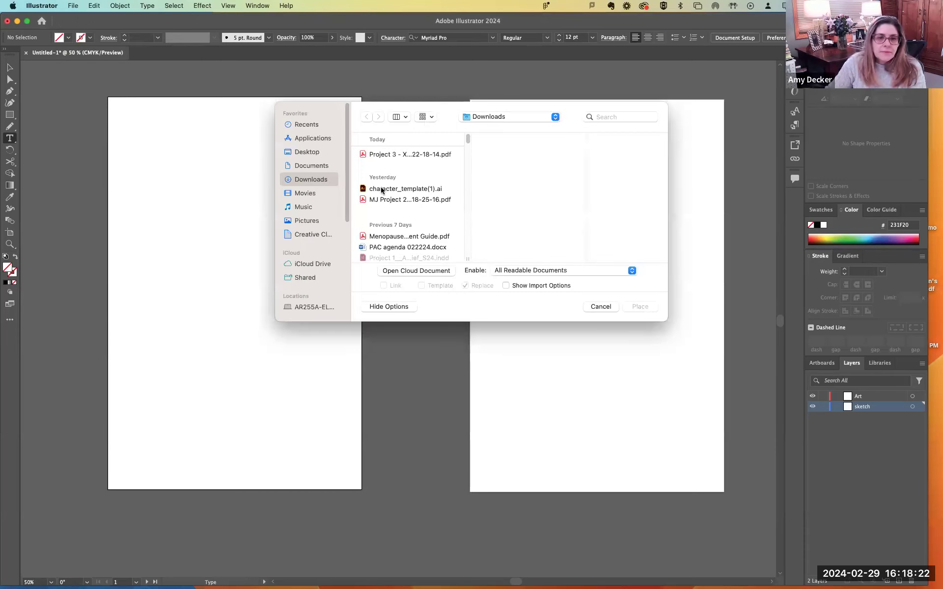
click(390, 154)
click(640, 307)
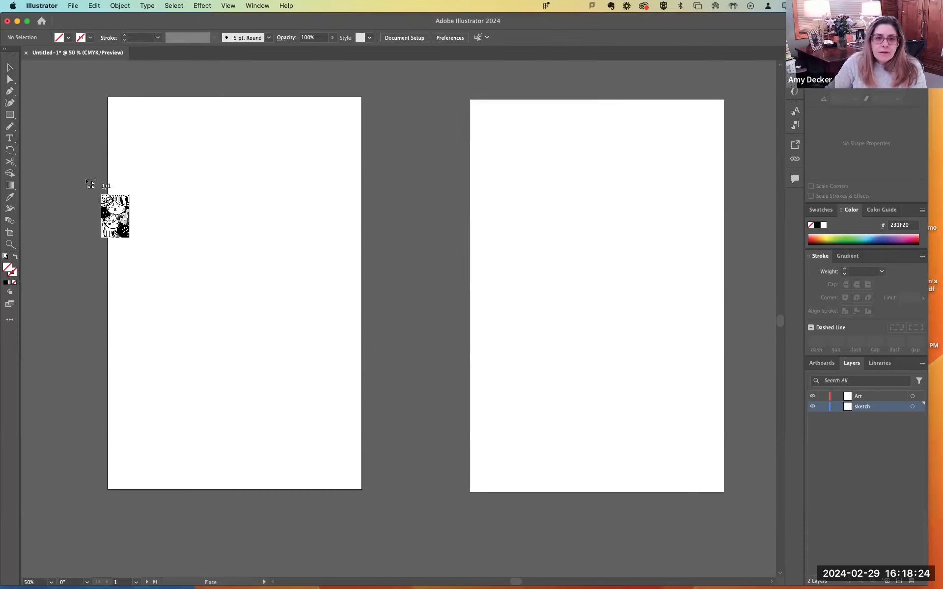
click(149, 133)
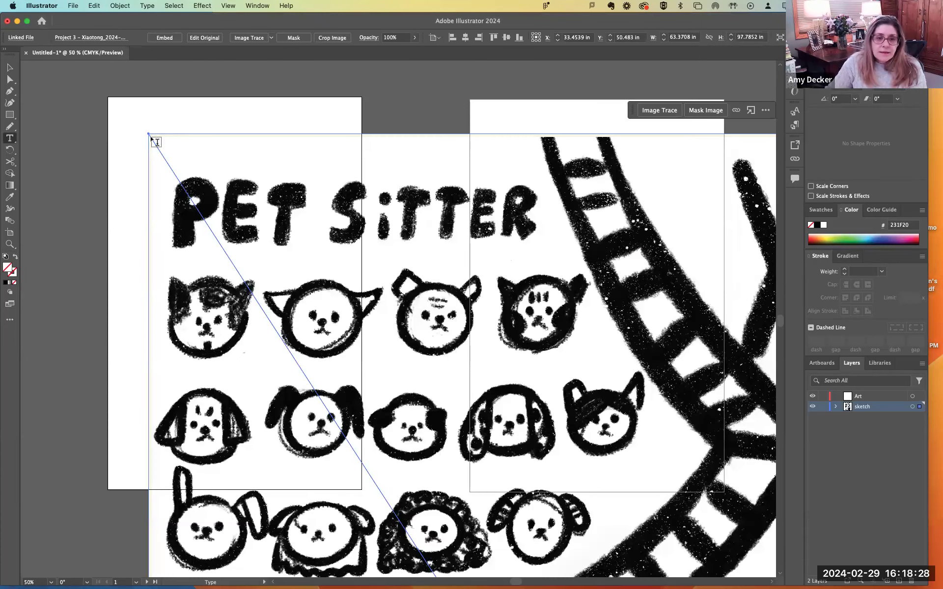
key(super+z)
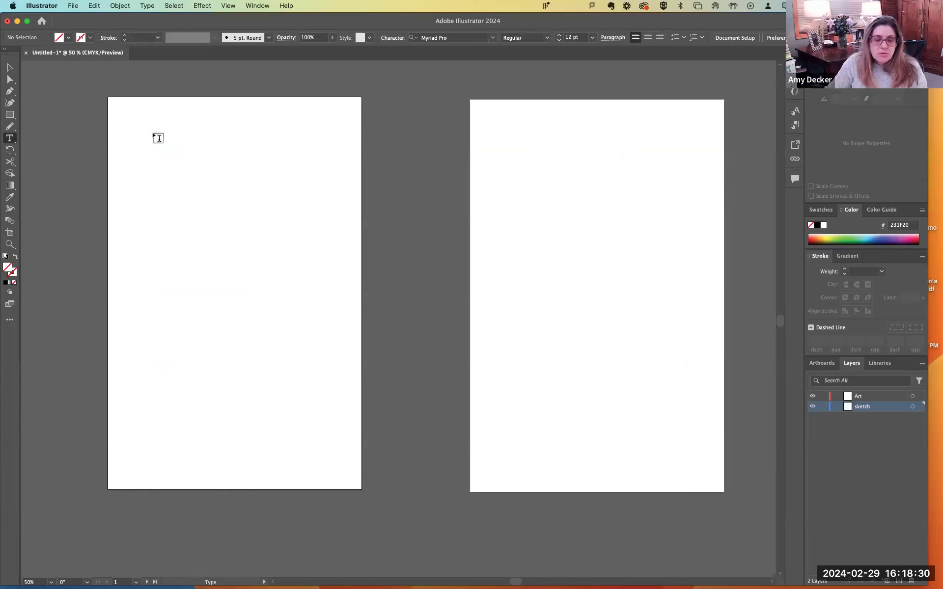
Step: Place the linked Project 3 PDF on the sketch layer, scaled to about 11 in wide to fill the first artboard, and activate the second artboard
click(73, 5)
click(88, 187)
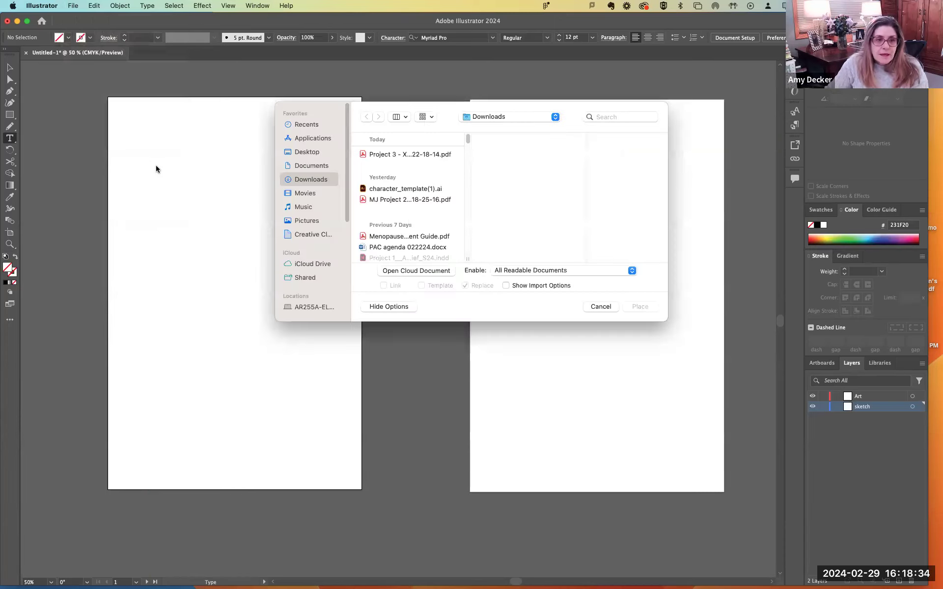
click(397, 156)
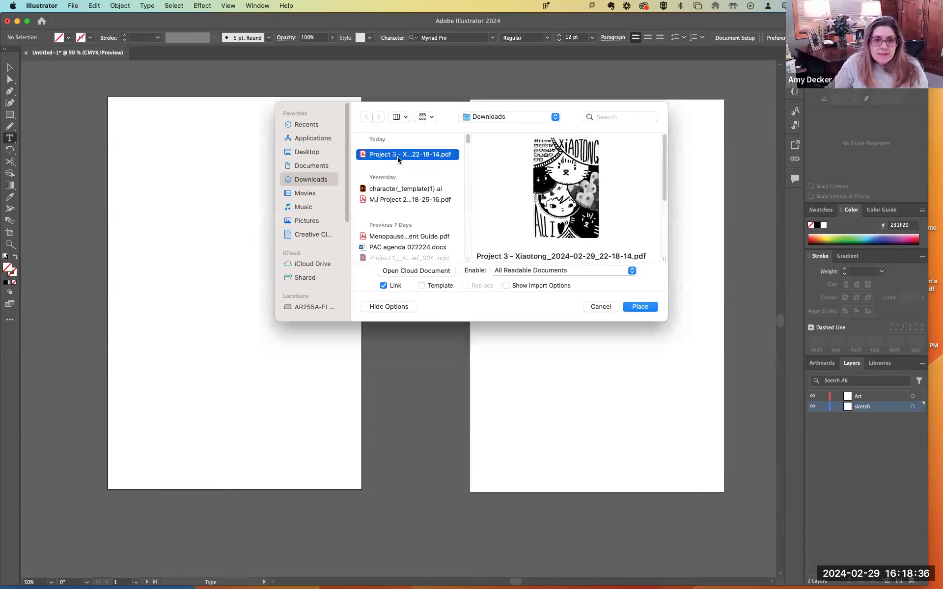
click(629, 307)
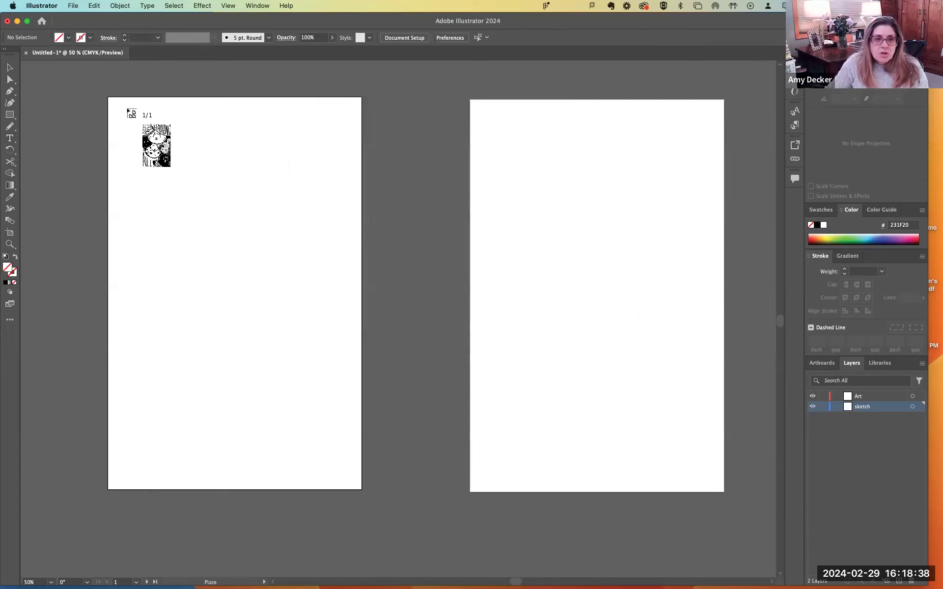
drag(108, 97, 364, 507)
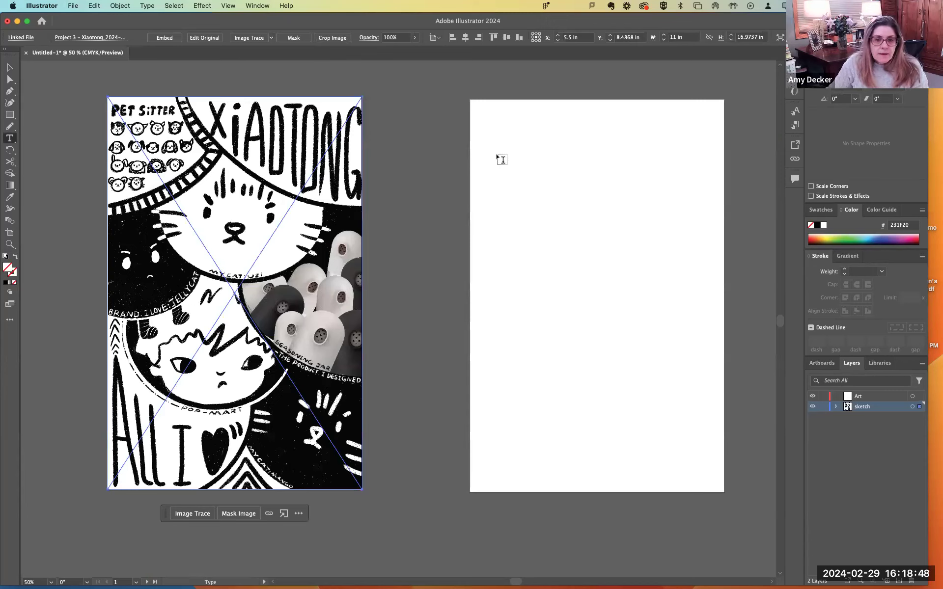
click(10, 67)
click(489, 161)
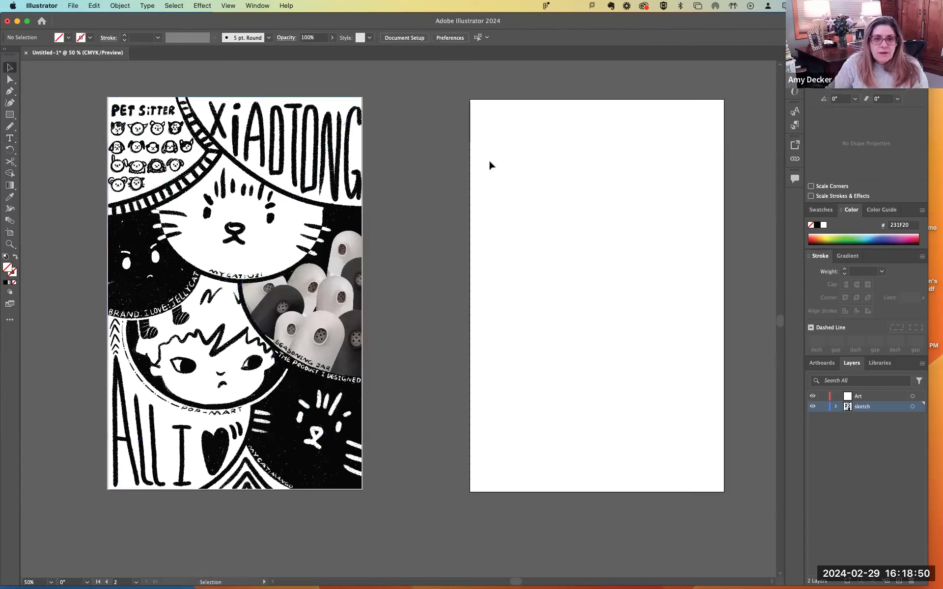
Step: Place the Project 3 PDF at its original size on the second artboard, and undo the placement
click(73, 5)
click(94, 187)
click(373, 155)
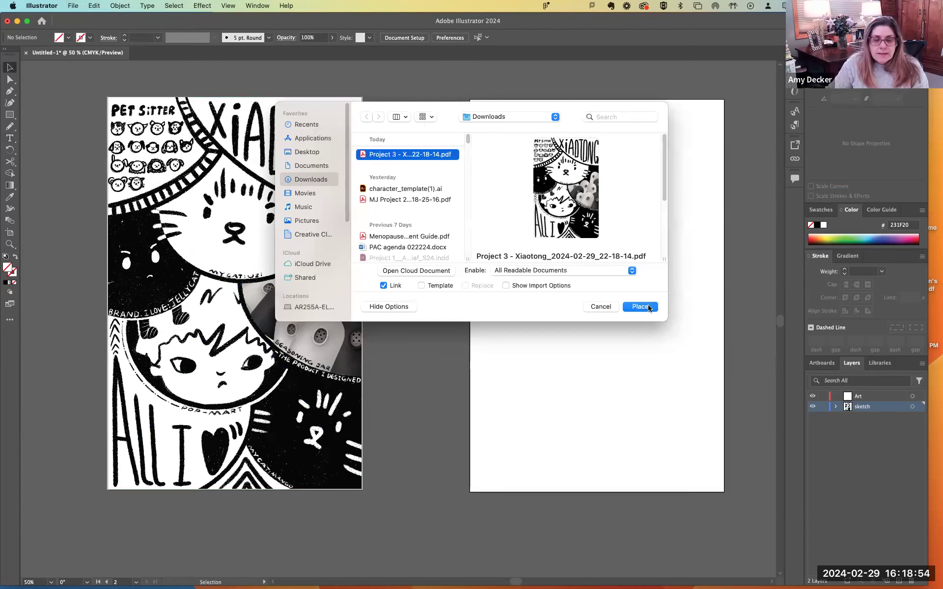
click(641, 306)
click(520, 221)
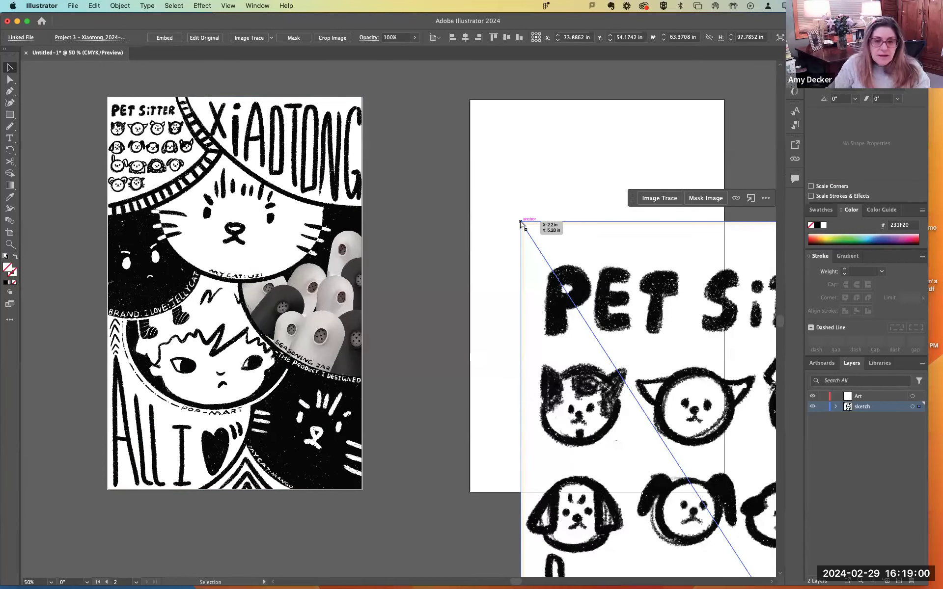
key(super+z)
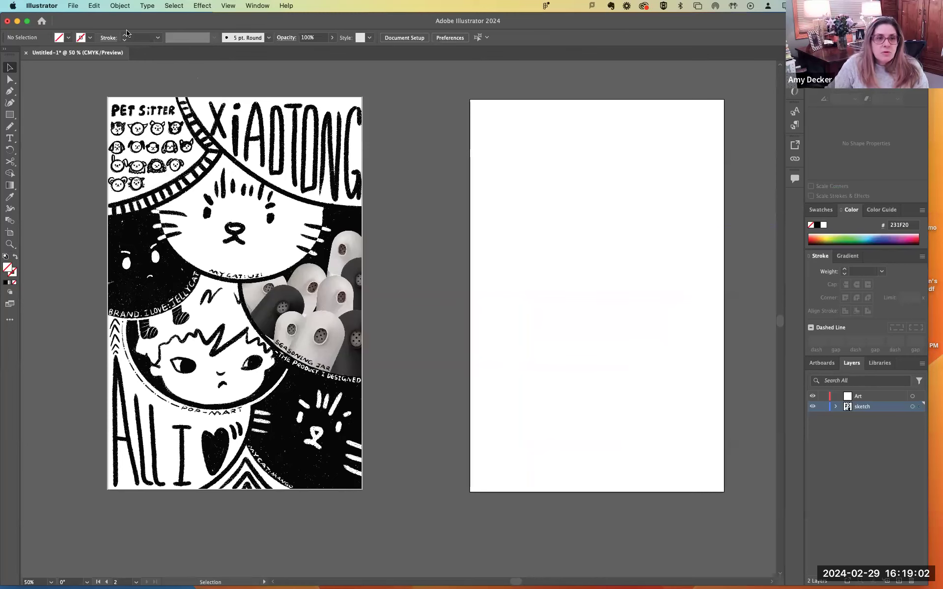
Step: Place the linked Project 3 PDF at about 11 in wide over the second artboard, and undo the placement
click(71, 6)
click(81, 188)
click(408, 155)
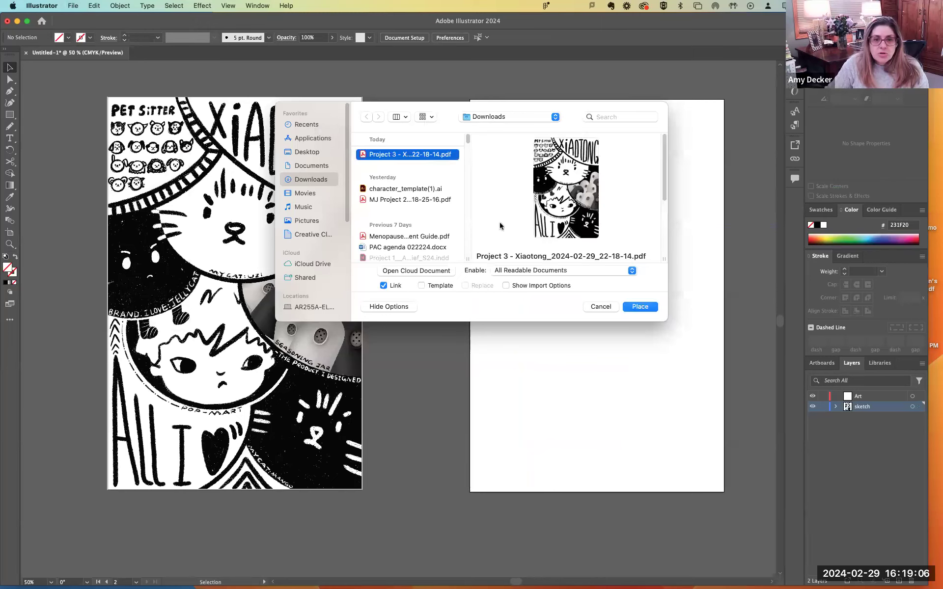
click(642, 307)
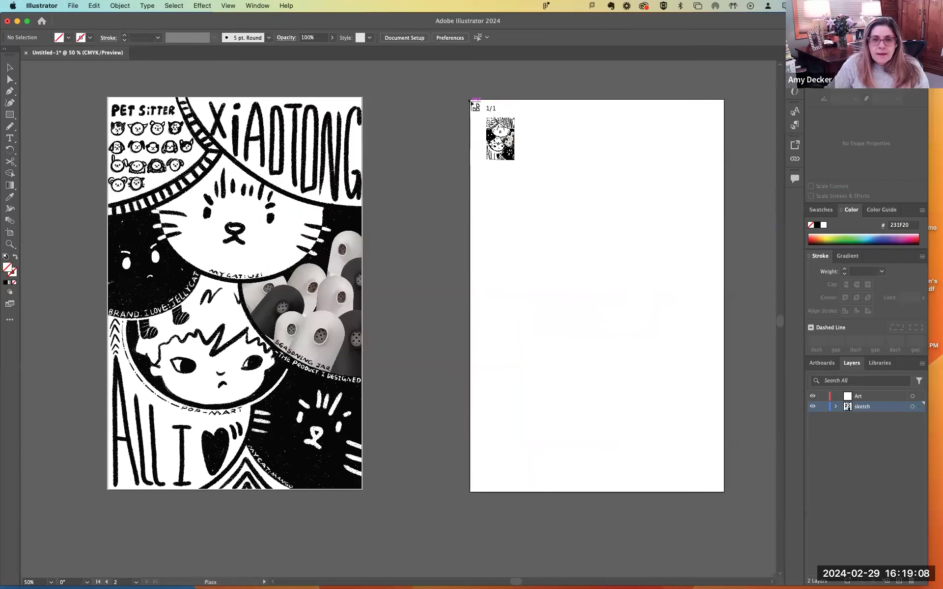
drag(476, 104, 727, 514)
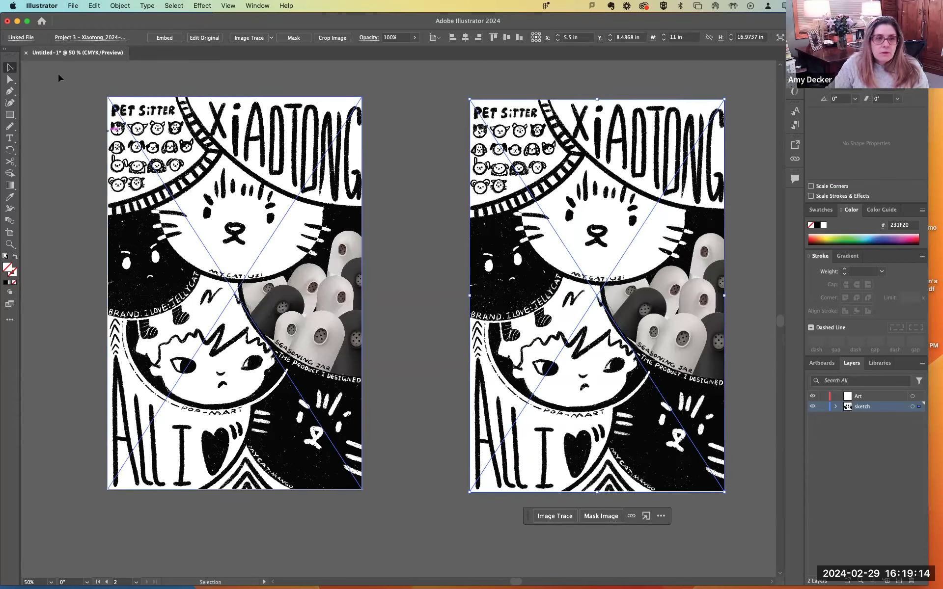
click(74, 94)
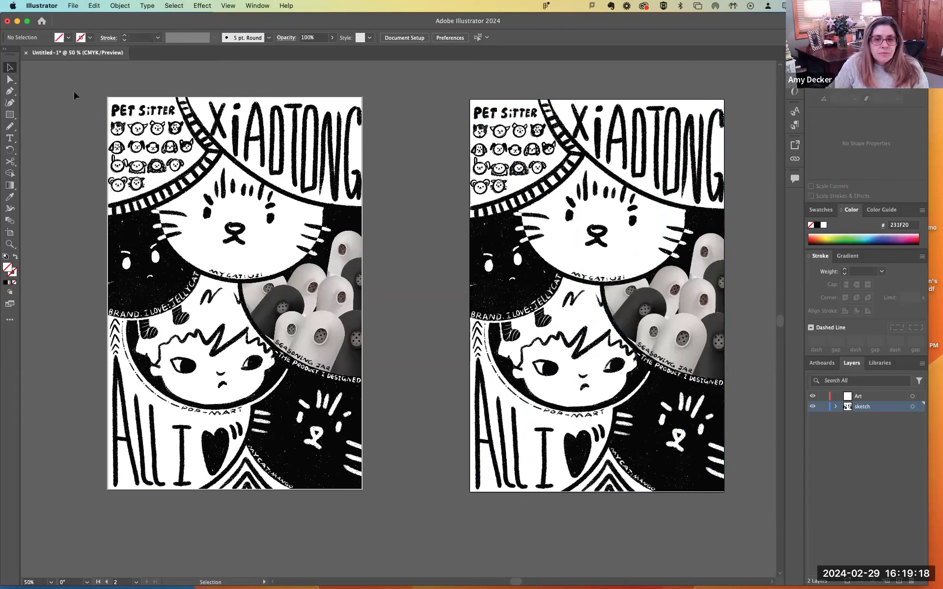
key(ctrl+z)
key(ctrl+z)
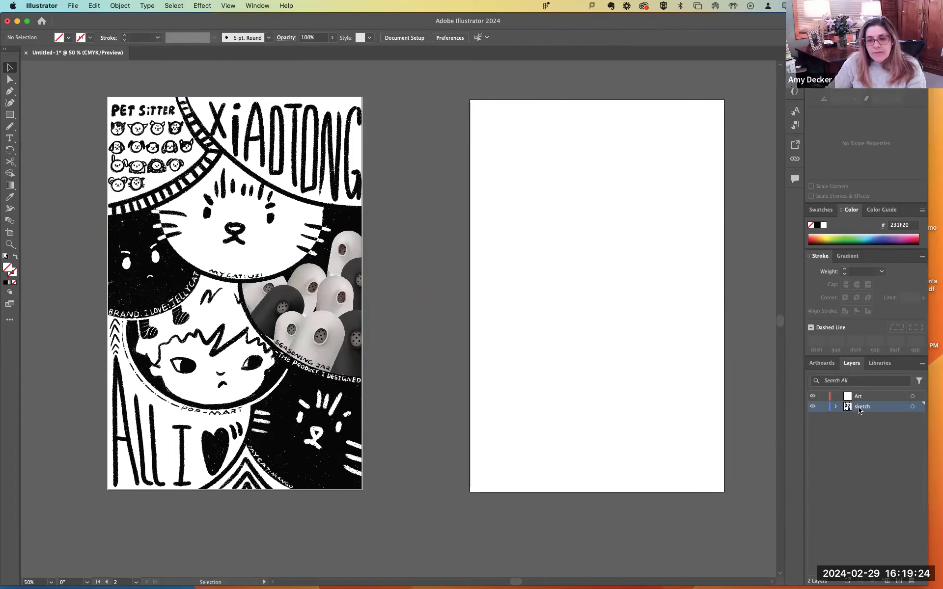
Step: Lock the sketch layer and set its layer options to dim images to 25%
click(823, 407)
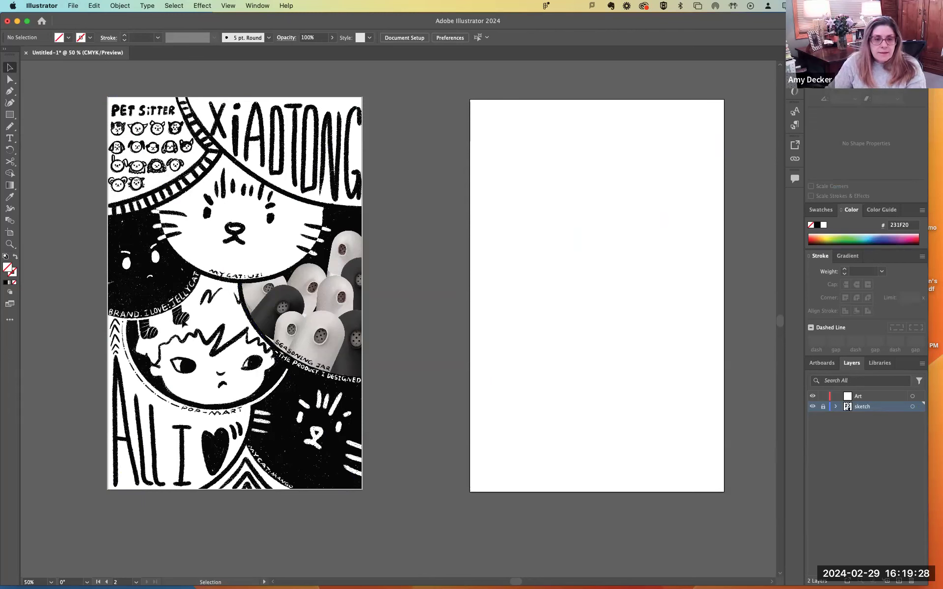
click(265, 280)
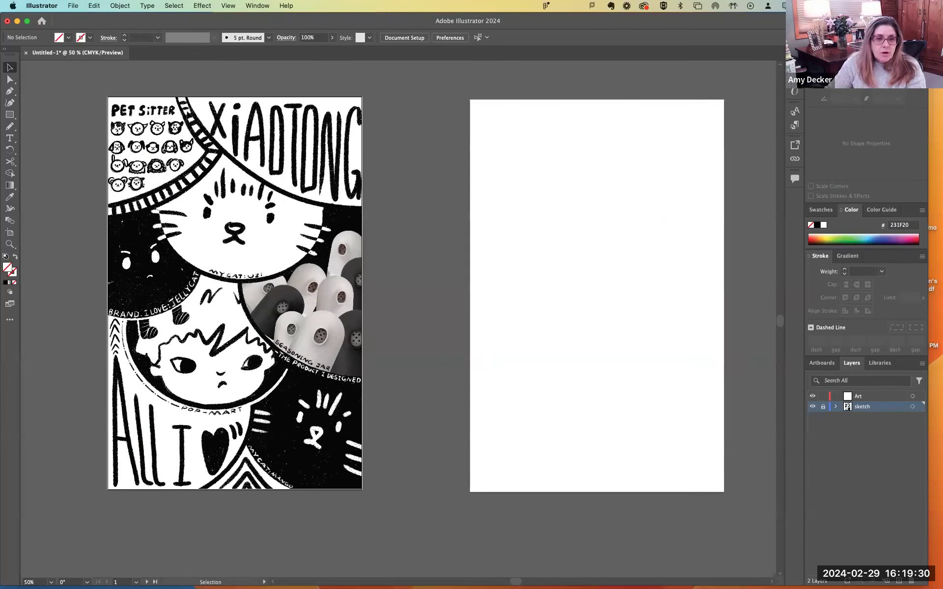
double_click(863, 407)
click(907, 410)
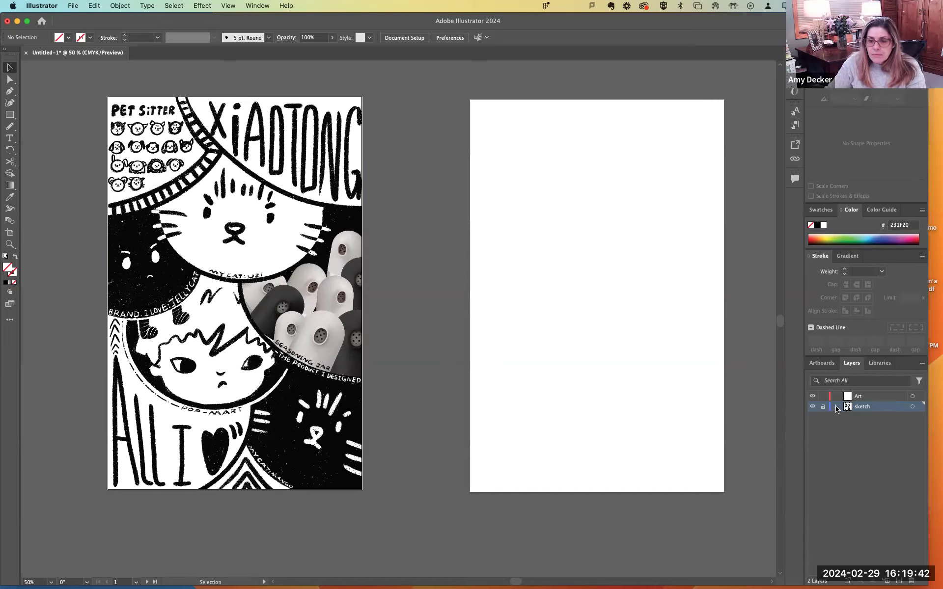
double_click(888, 407)
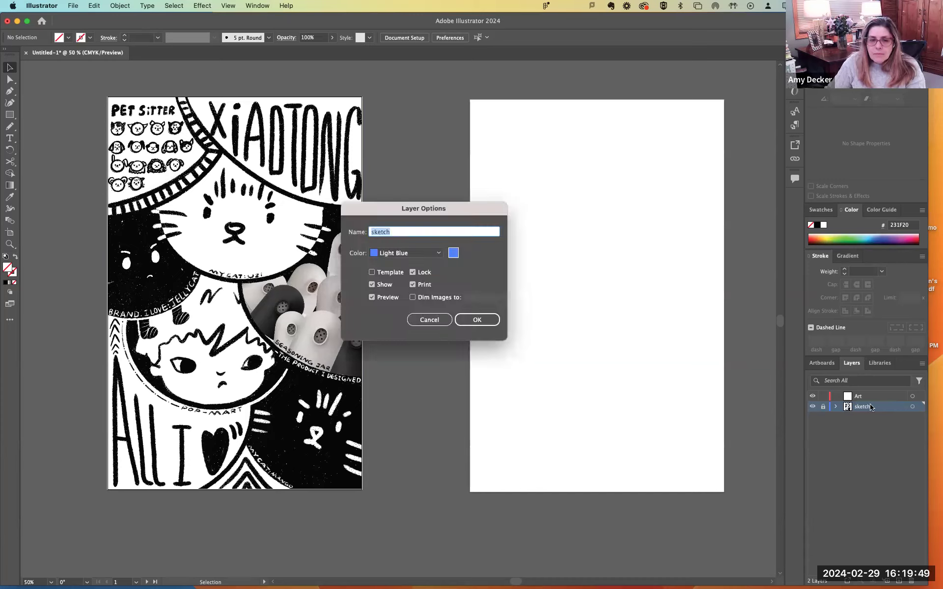
click(413, 298)
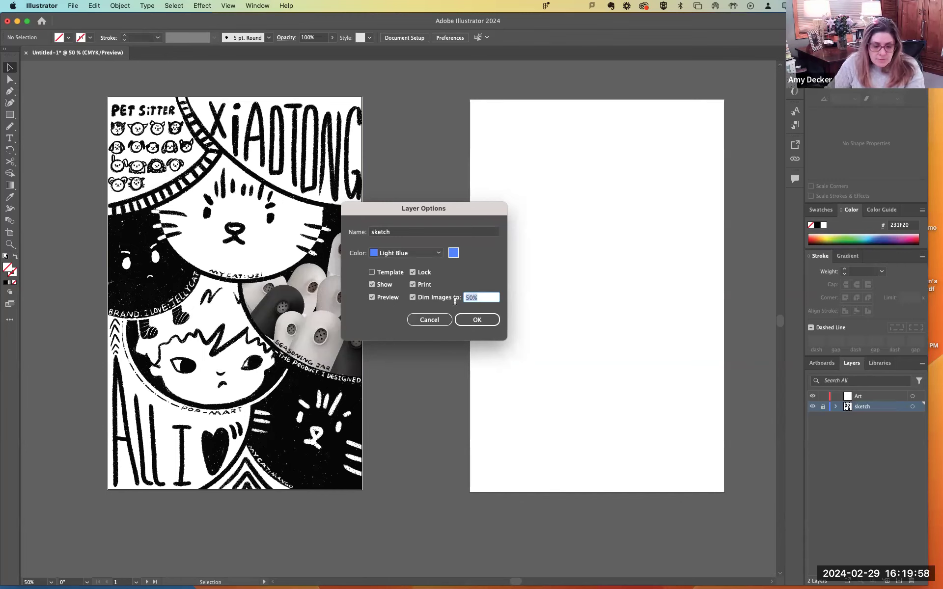
text(25)
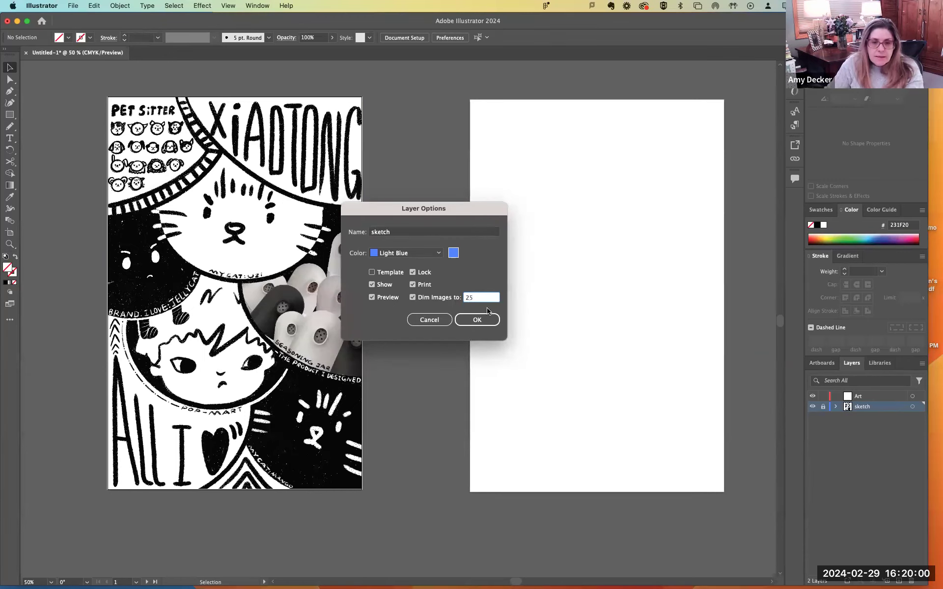
click(477, 321)
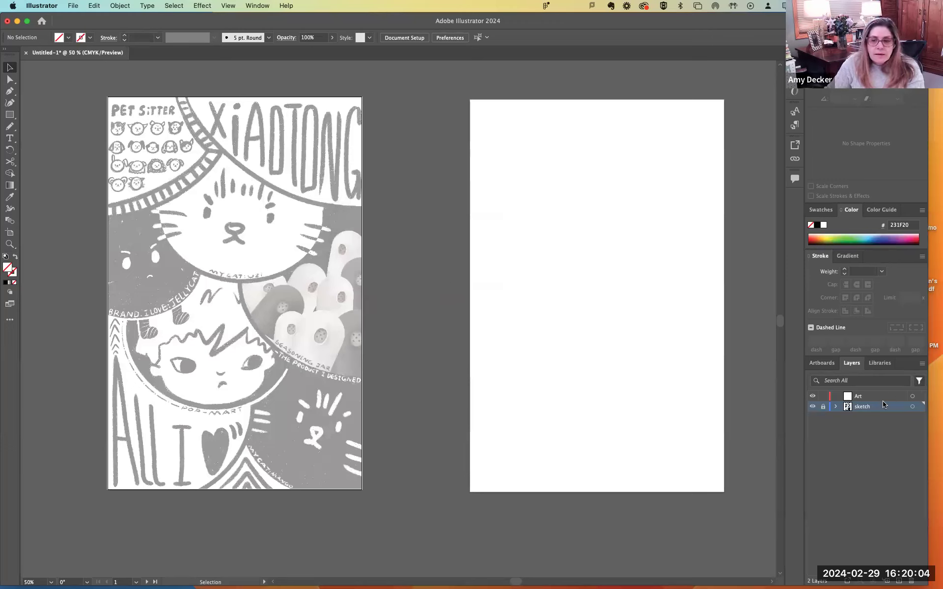
Step: Toggle the sketch layer's Template option on and off, and re-enable its Lock and 25% image dimming
double_click(848, 408)
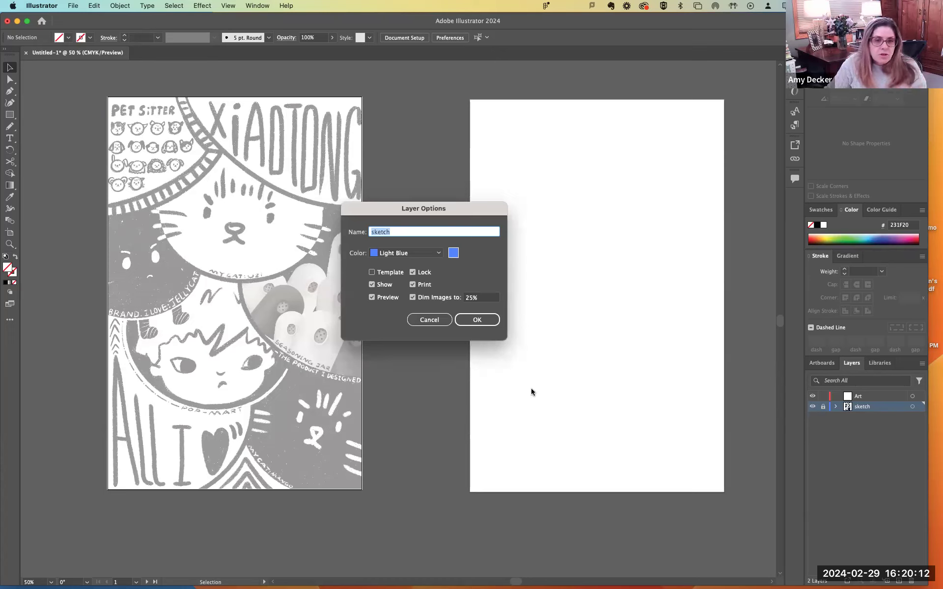
click(372, 273)
click(371, 273)
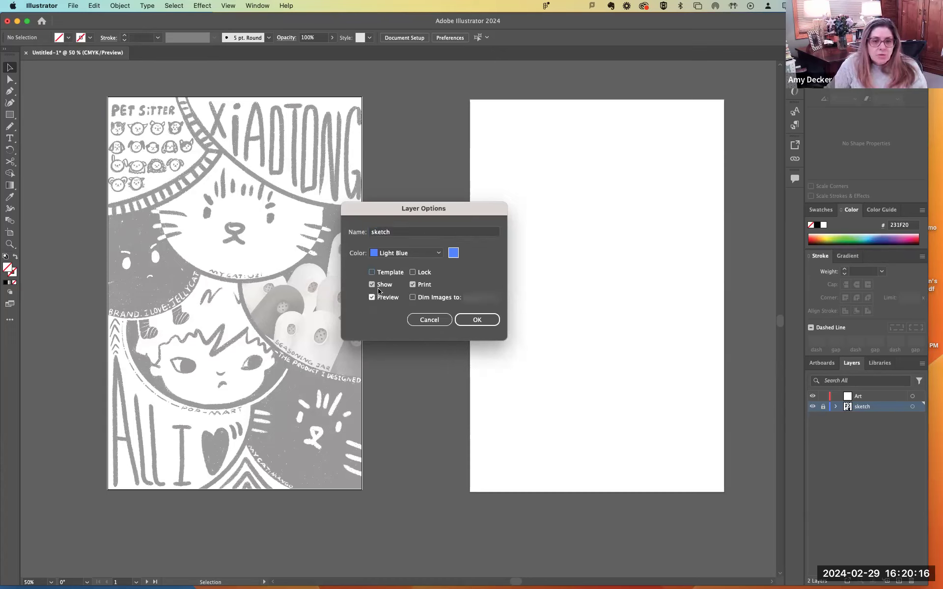
click(413, 273)
click(412, 297)
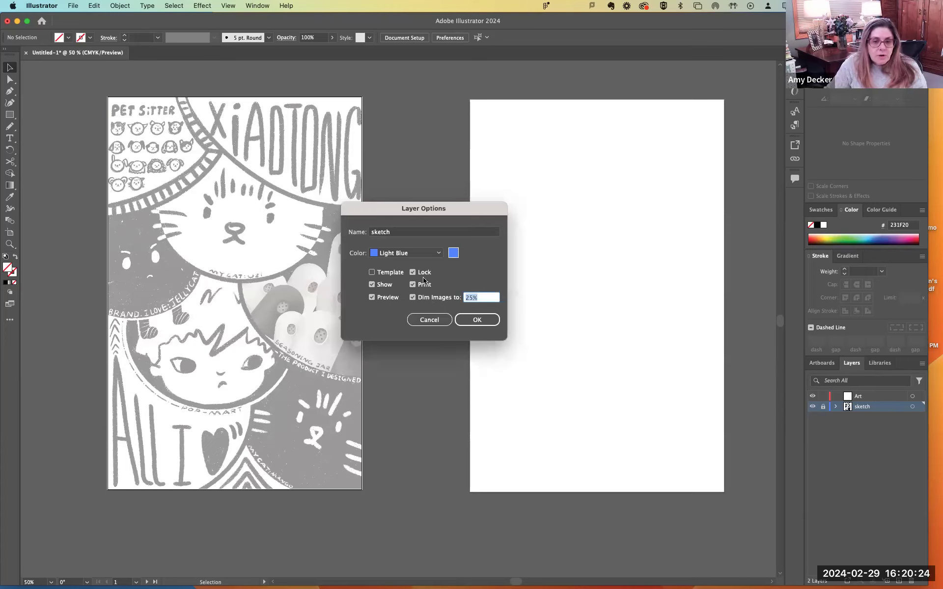
click(477, 320)
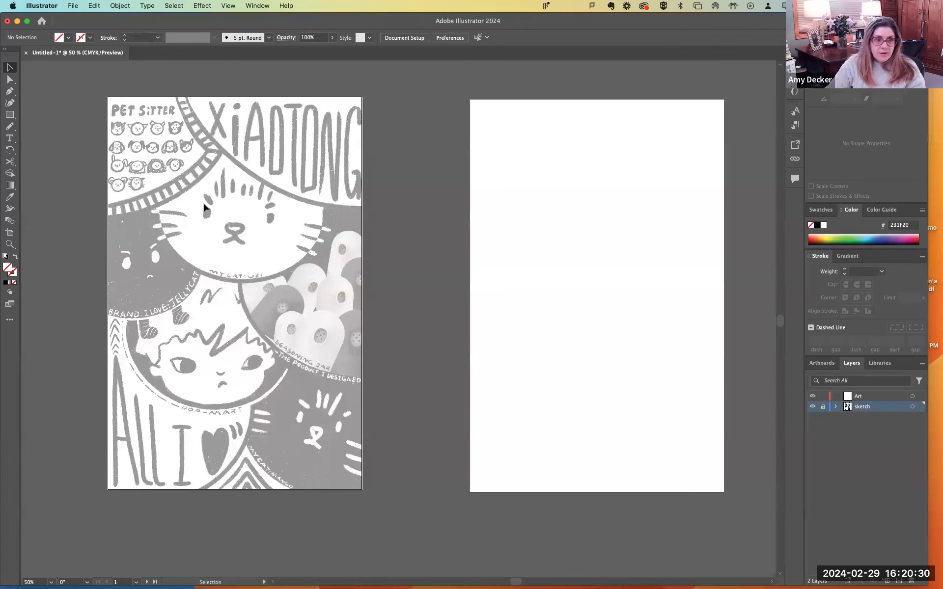
Step: Unlock the sketch layer and place the linked Project 3 PDF on the second artboard, scaled to about 11 in wide
scroll(224, 223, up, 3)
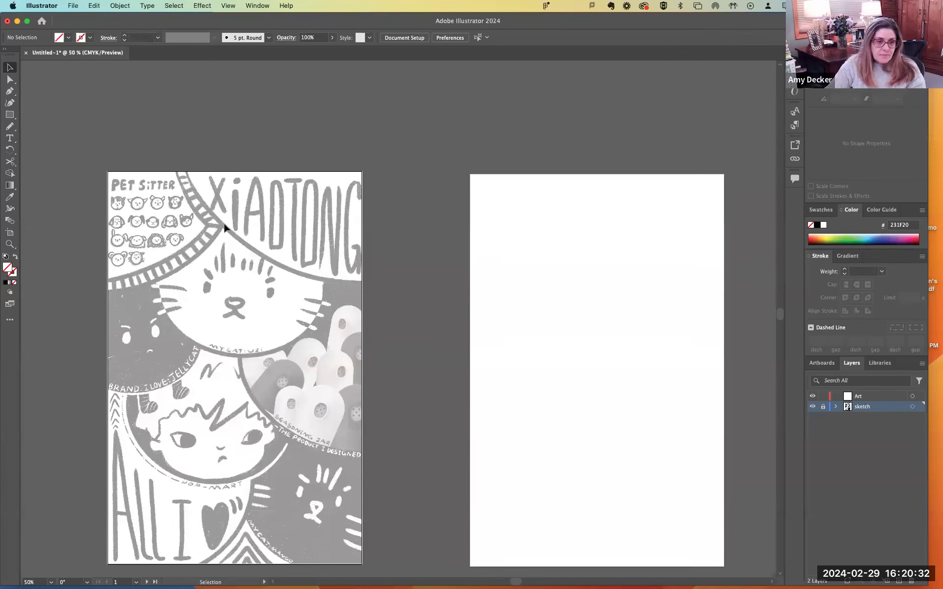
scroll(224, 227, down, 2)
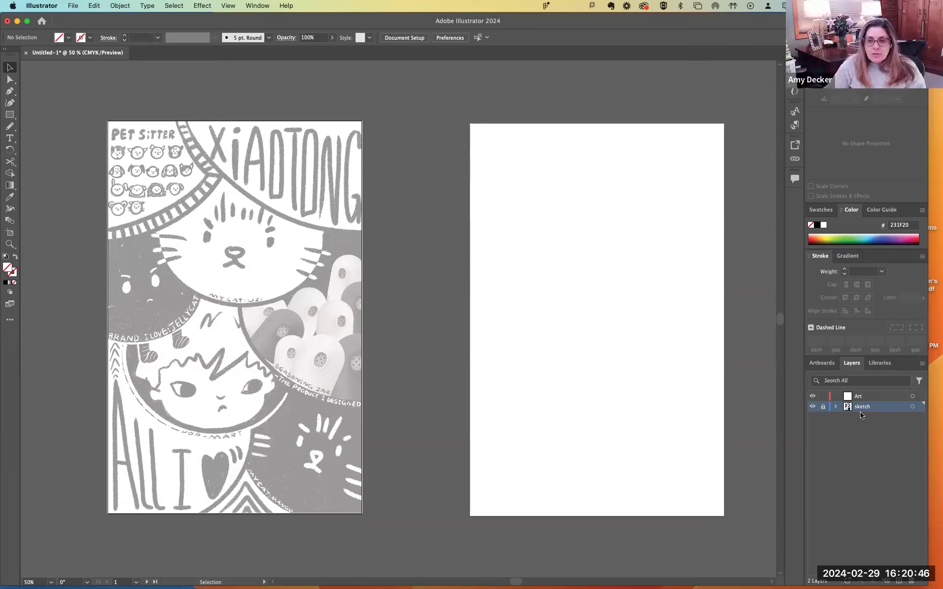
click(577, 288)
click(79, 5)
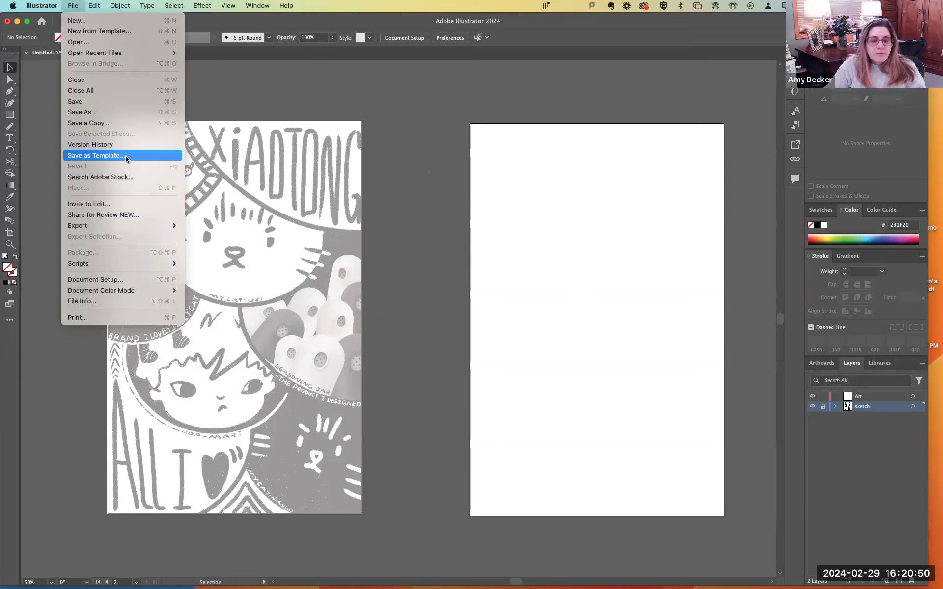
click(819, 411)
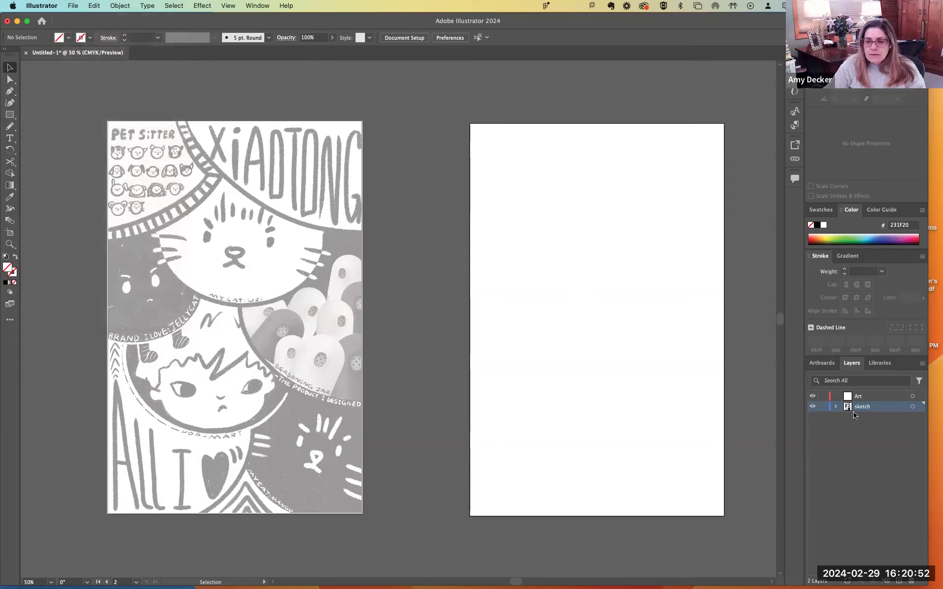
click(73, 5)
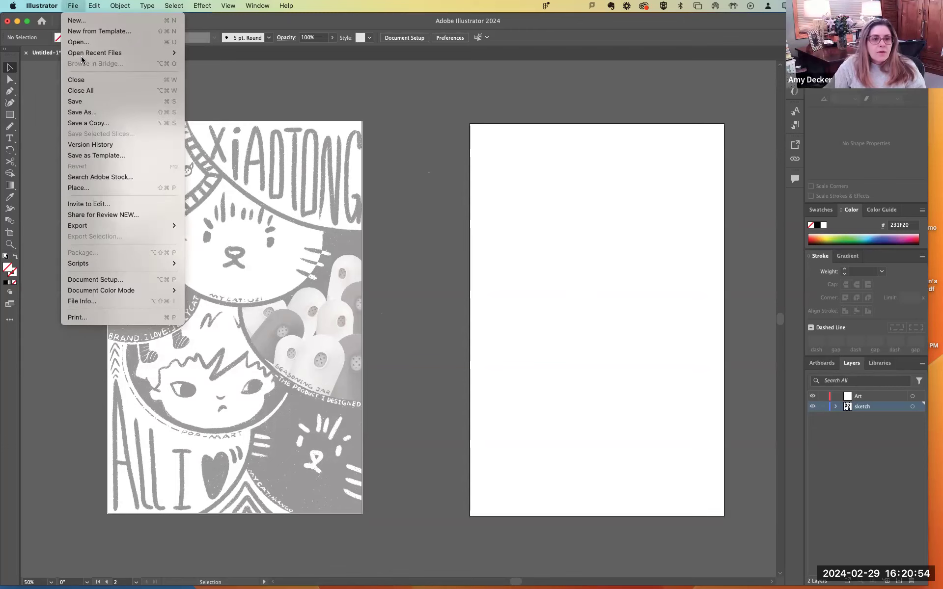
click(79, 188)
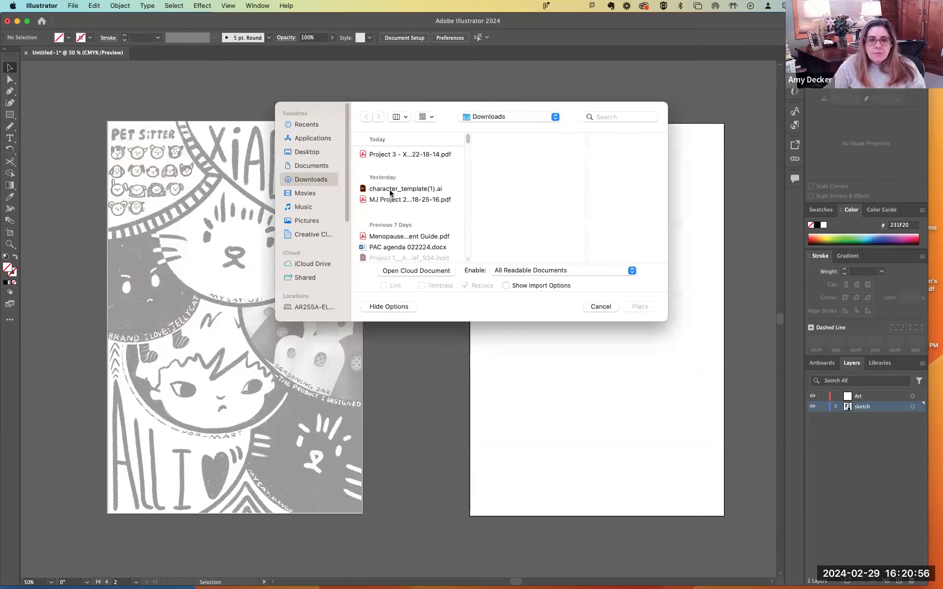
click(382, 156)
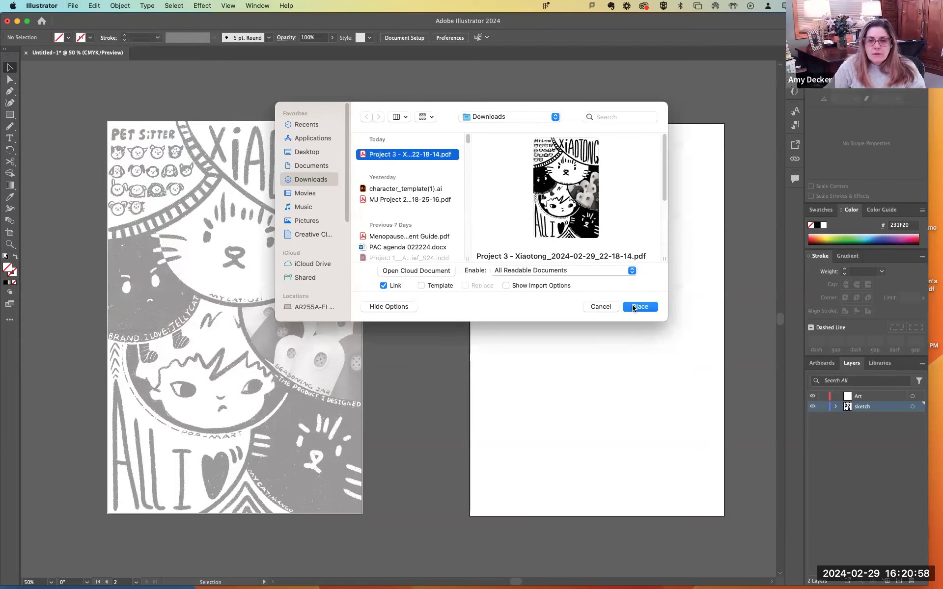
click(633, 308)
drag(471, 124, 726, 532)
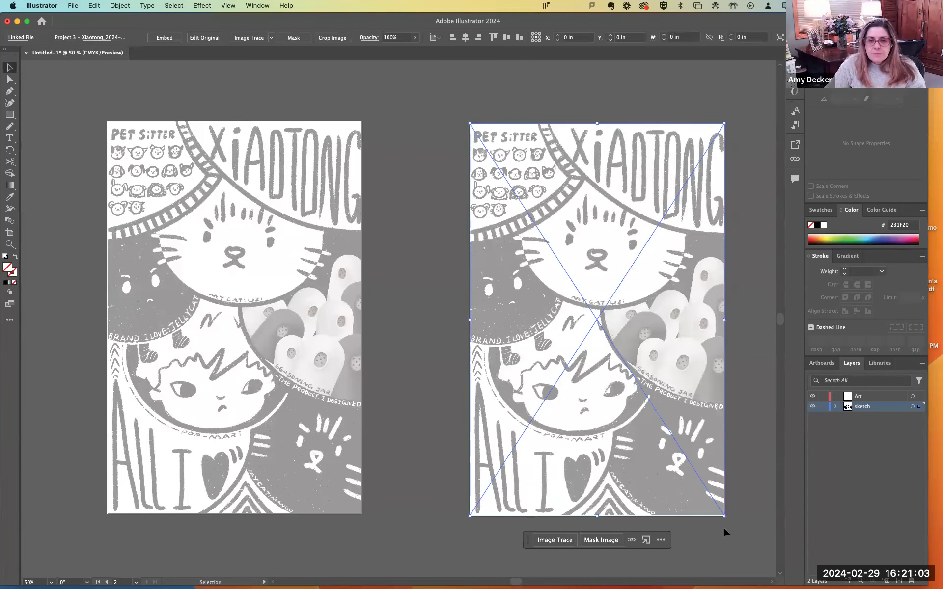
double_click(847, 408)
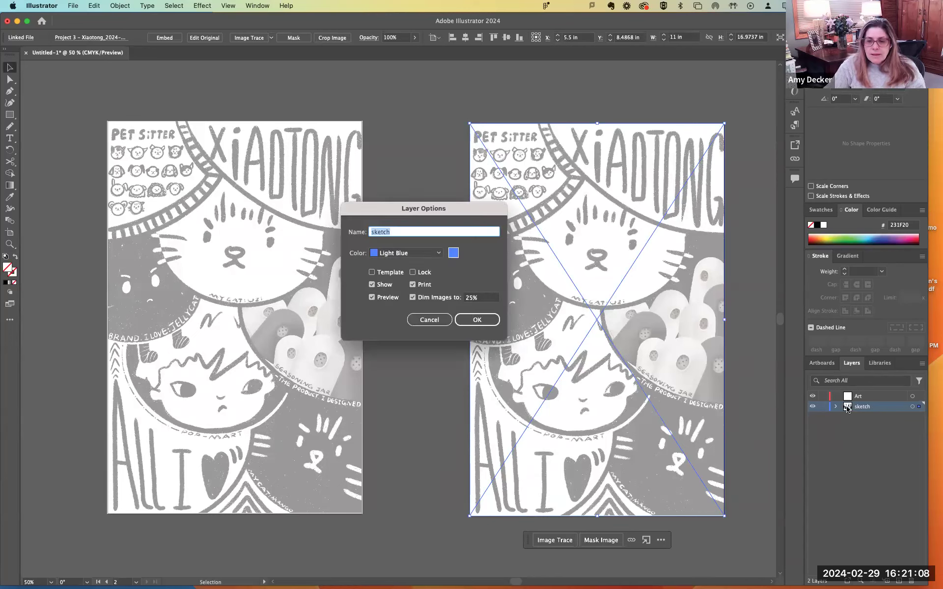
key(Escape)
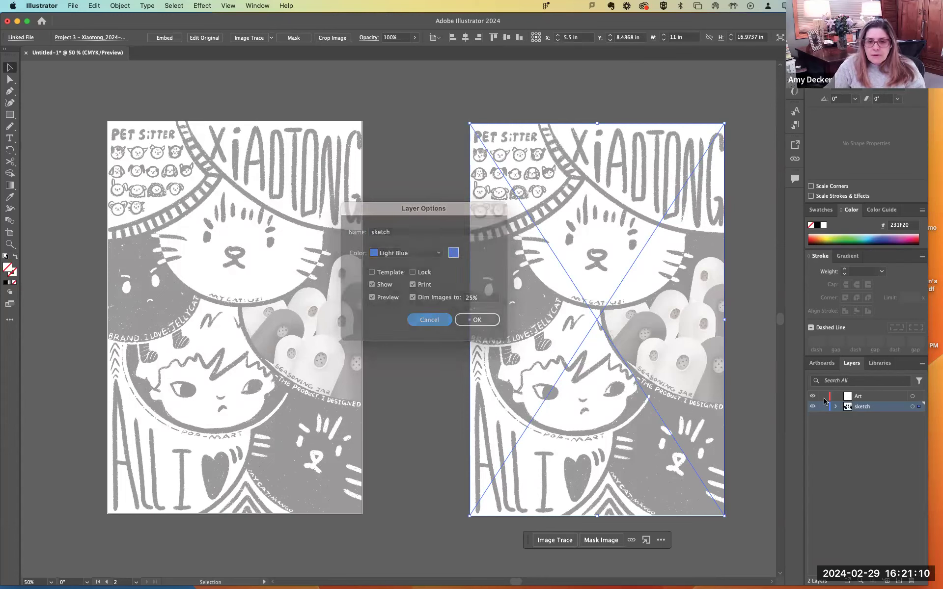
double_click(847, 408)
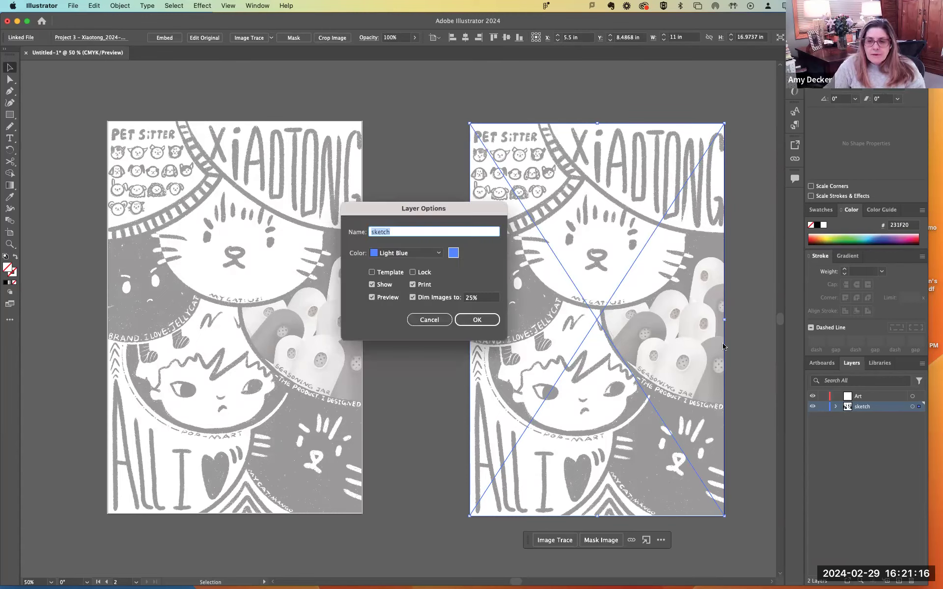
key(Escape)
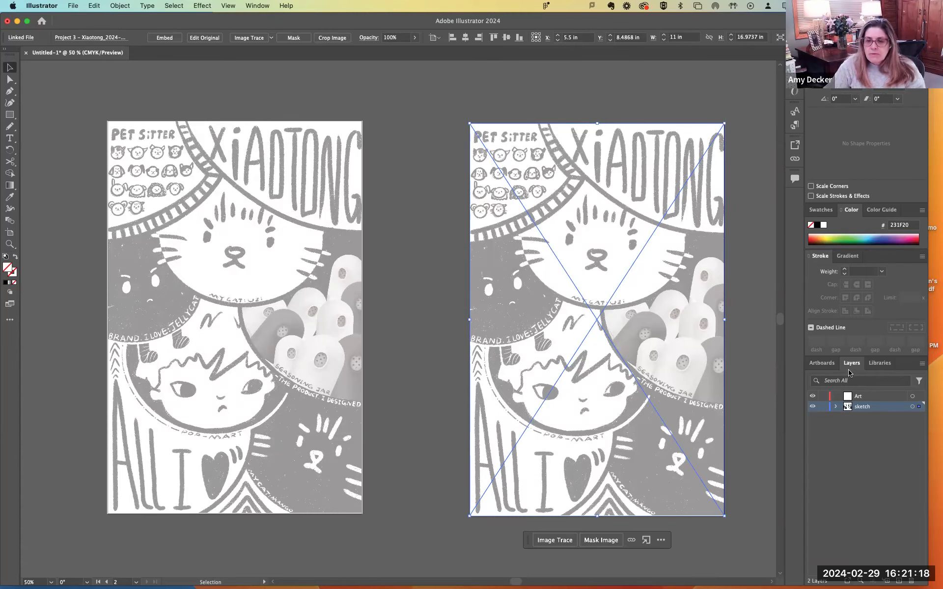
Step: Float the Layers panel between the artboards and set the sketch layer's image dimming to 10%
drag(851, 364, 391, 165)
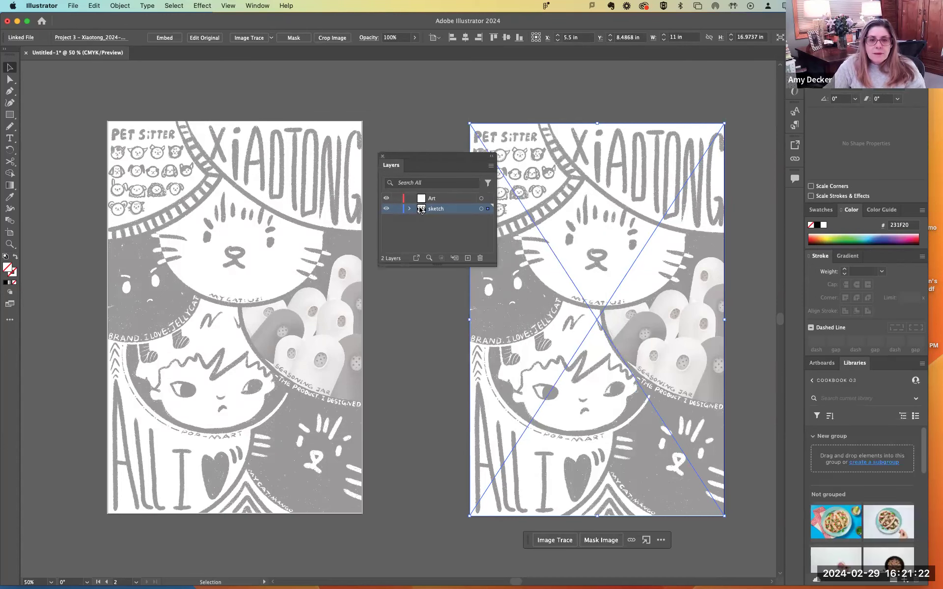
double_click(421, 209)
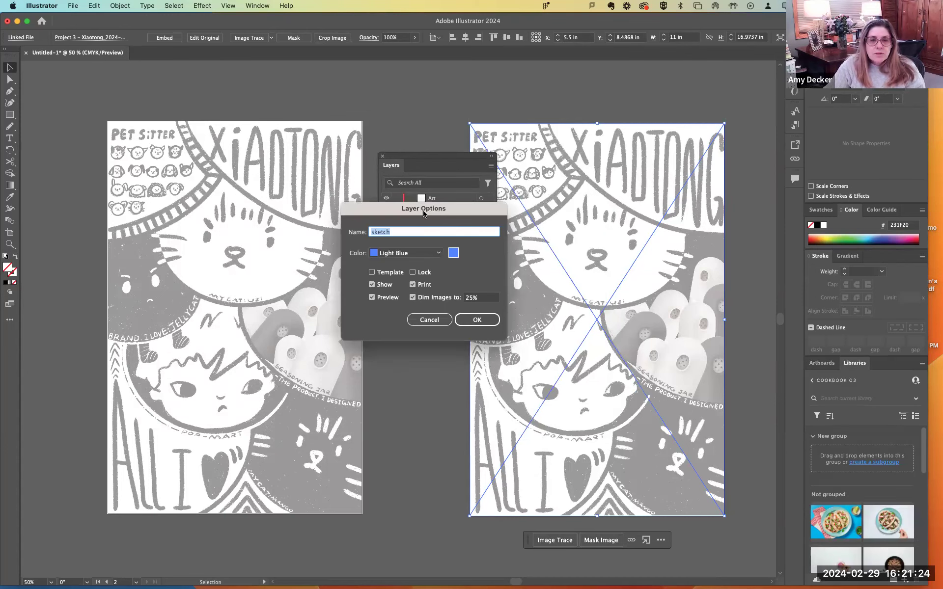
click(475, 298)
double_click(476, 299)
text(10)
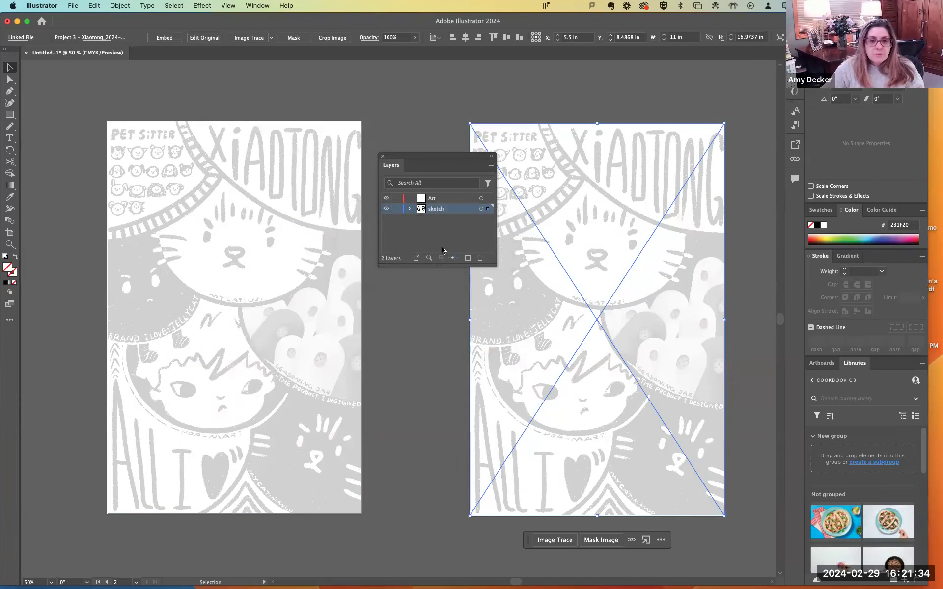
double_click(422, 208)
click(471, 322)
click(429, 366)
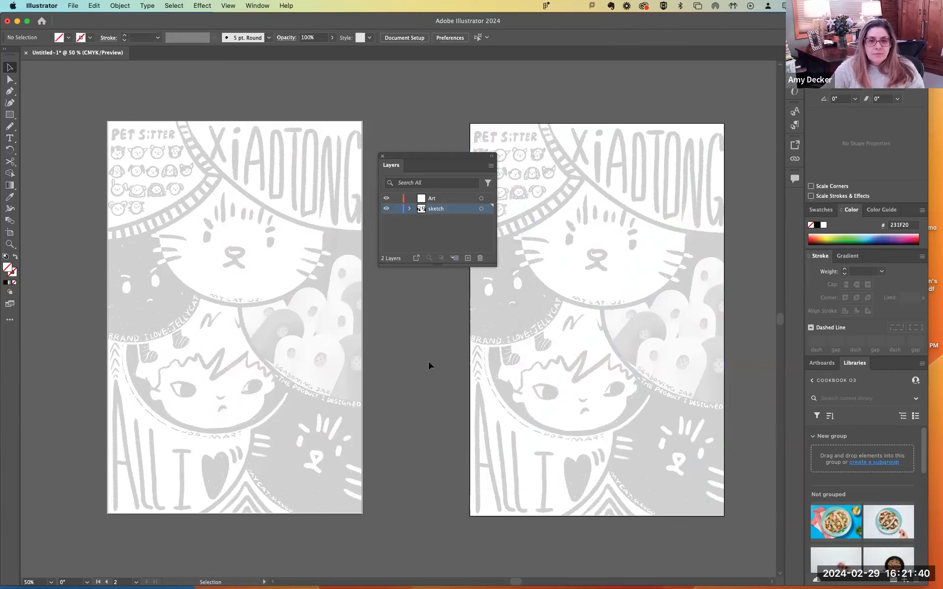
Step: Delete the placed PDF from the second artboard, leaving the sketch layer locked
click(397, 209)
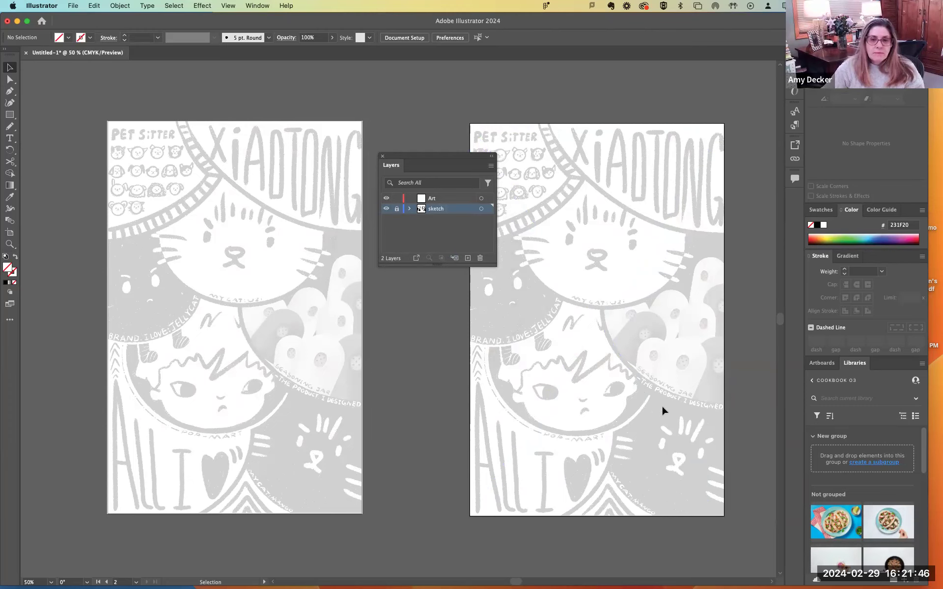
click(397, 209)
click(531, 221)
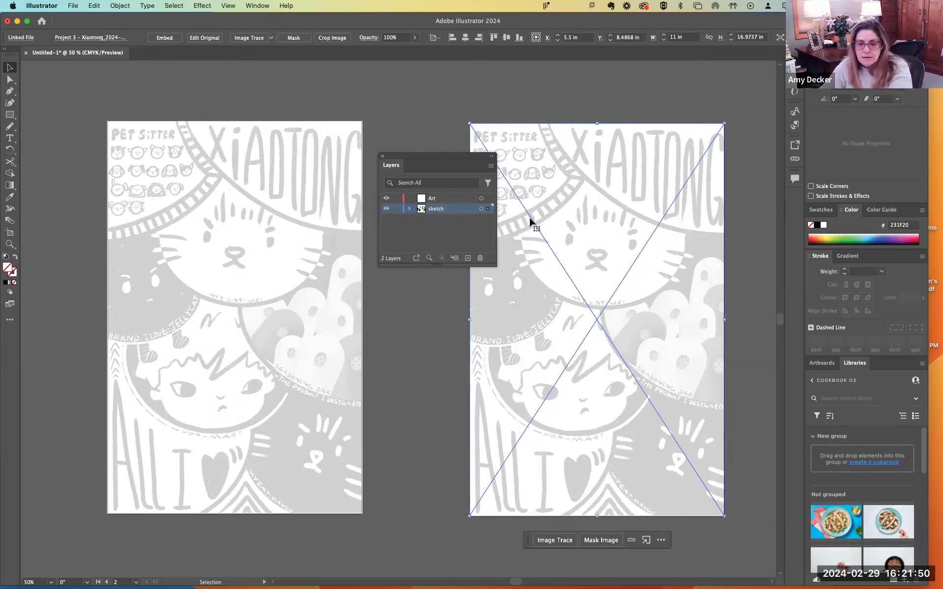
key(Delete)
click(397, 208)
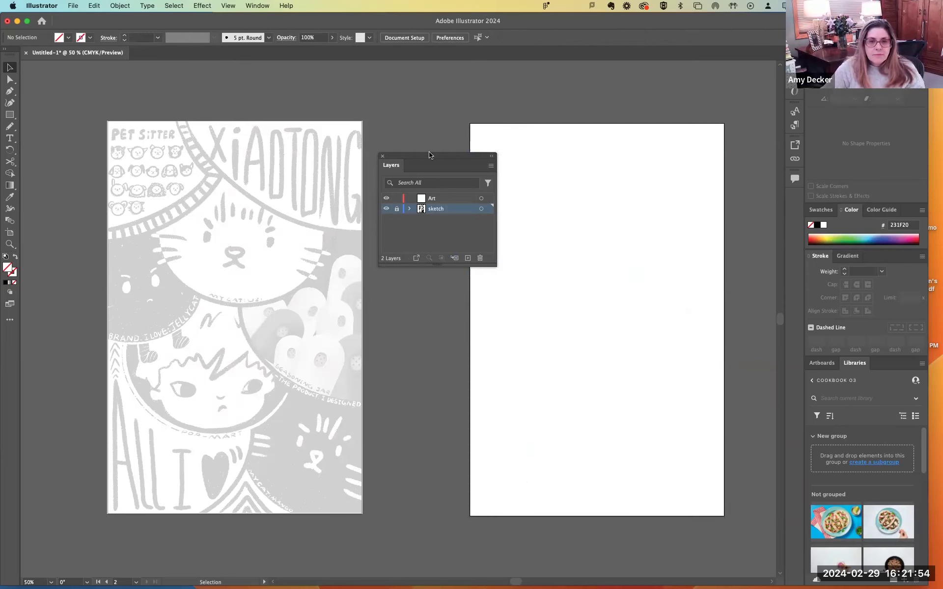
Step: Move the floating Layers panel over the second artboard, unlock the sketch layer to review its options and contents, and relock it
drag(430, 155, 556, 177)
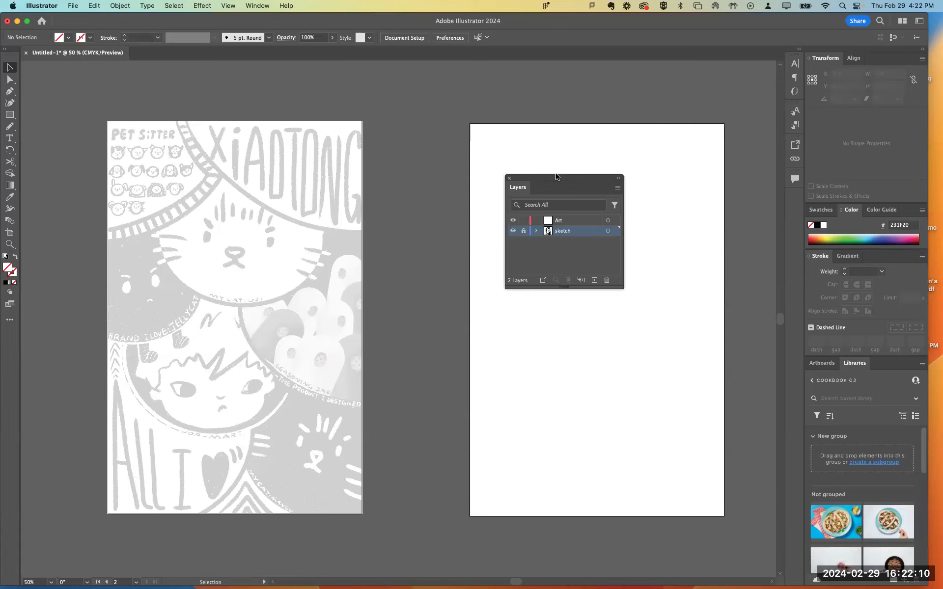
click(523, 232)
double_click(550, 232)
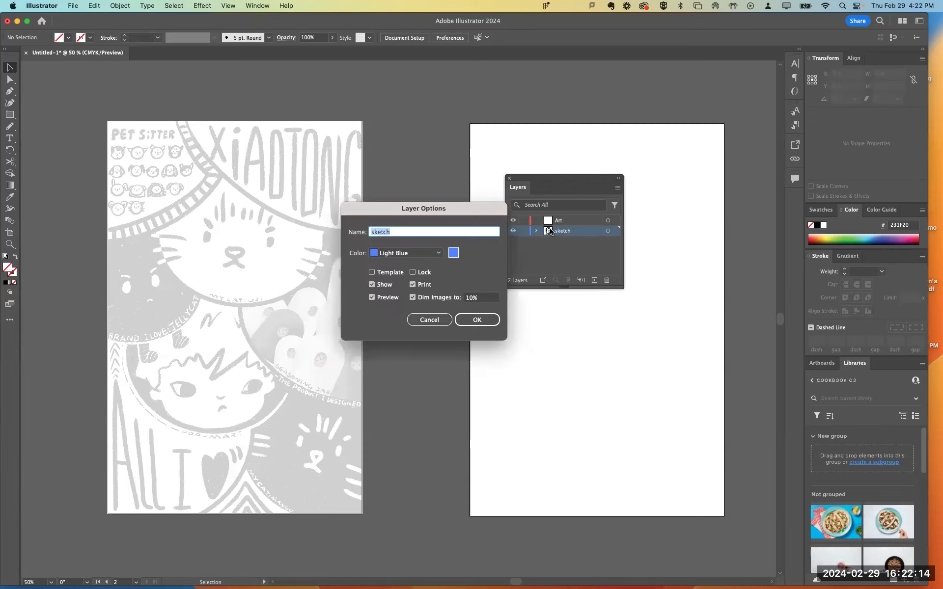
click(442, 320)
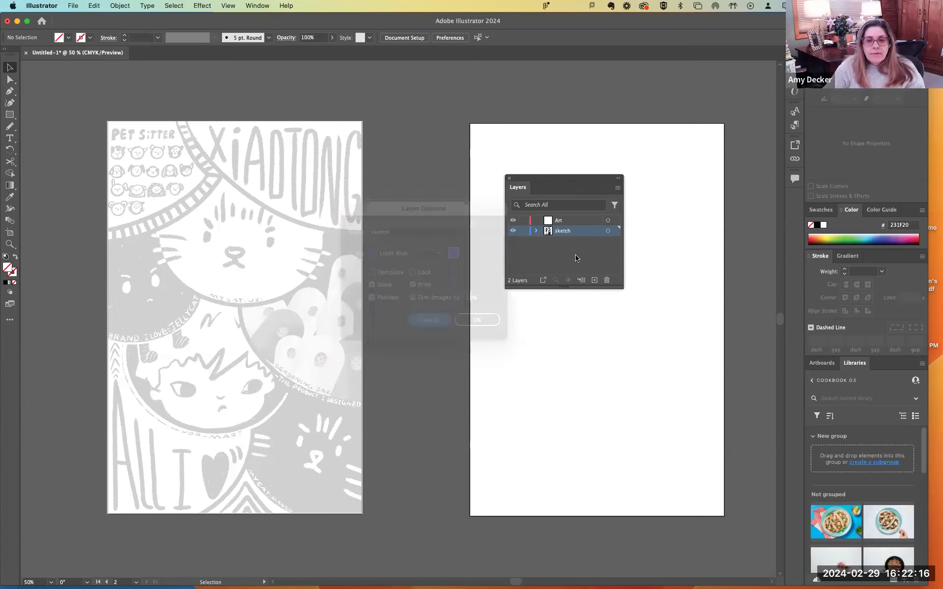
click(537, 231)
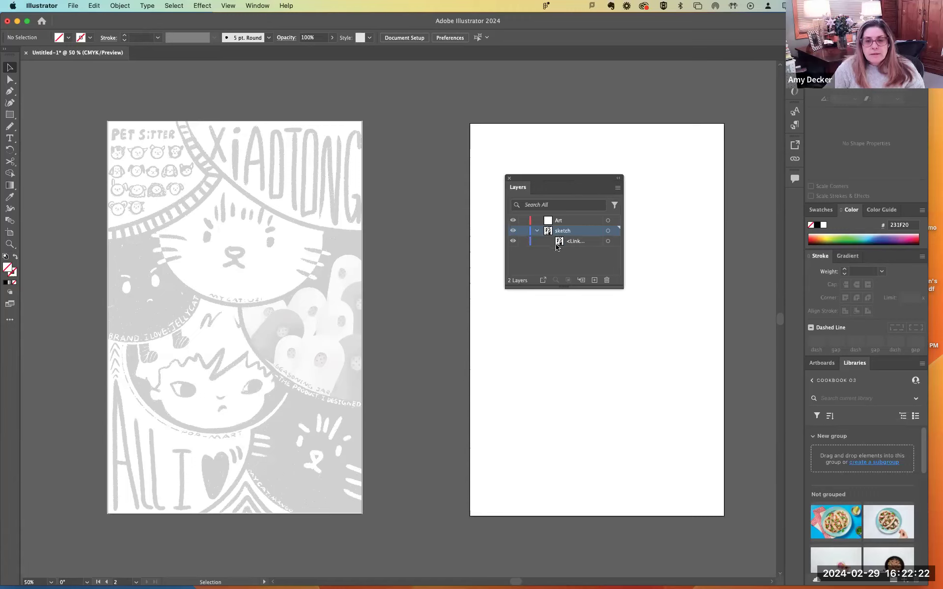
click(536, 231)
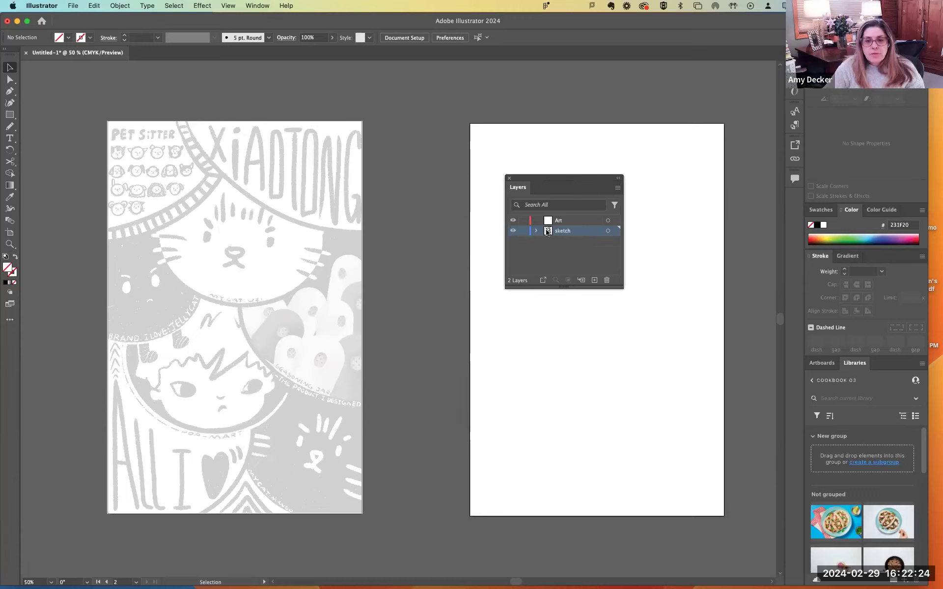
double_click(548, 232)
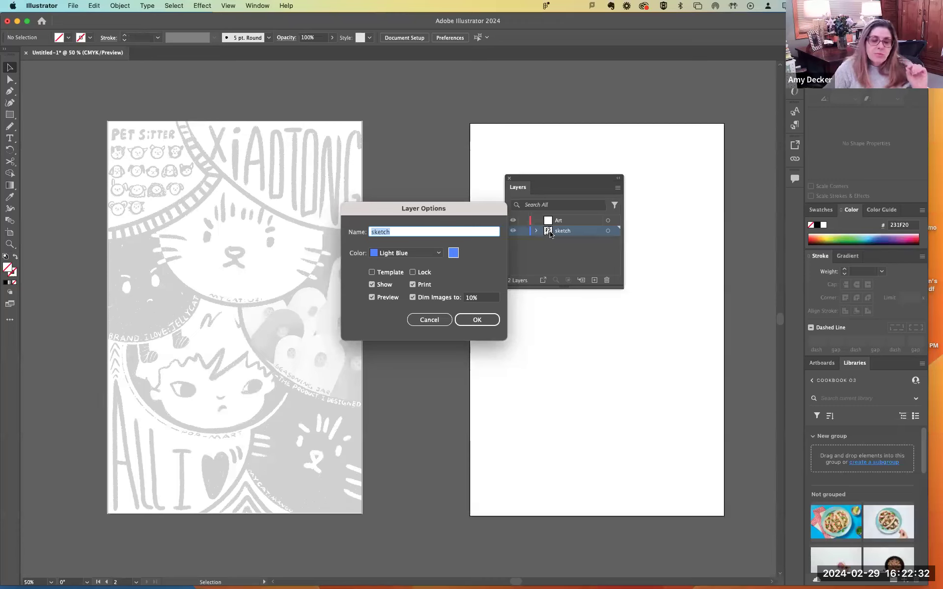
click(436, 321)
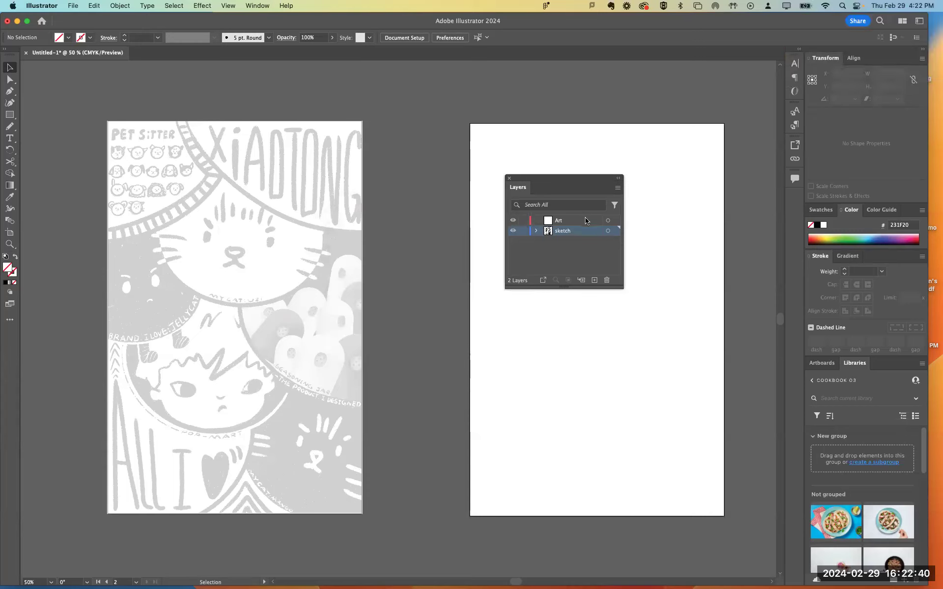
click(523, 231)
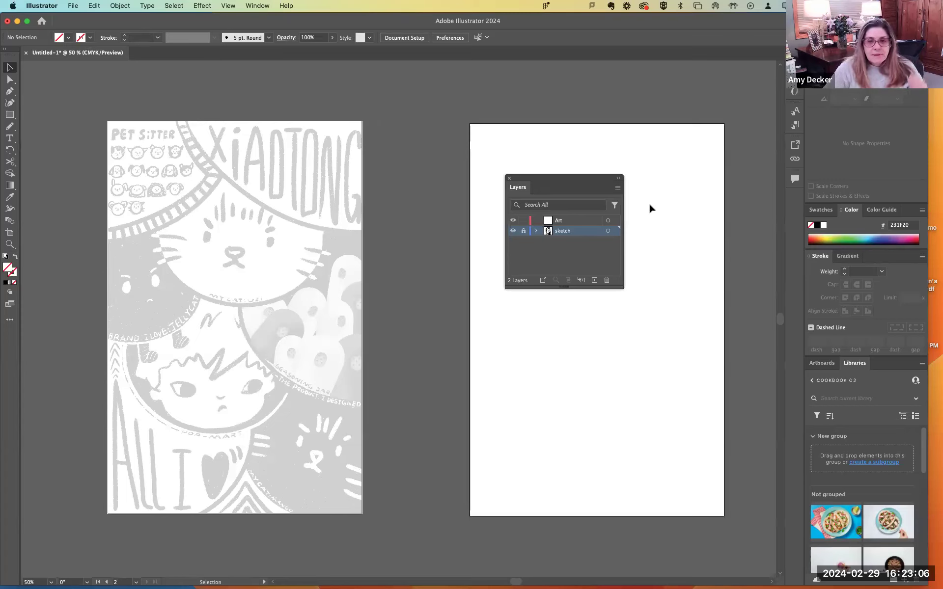
Step: Close the floating Layers panel
scroll(641, 217, down, 3)
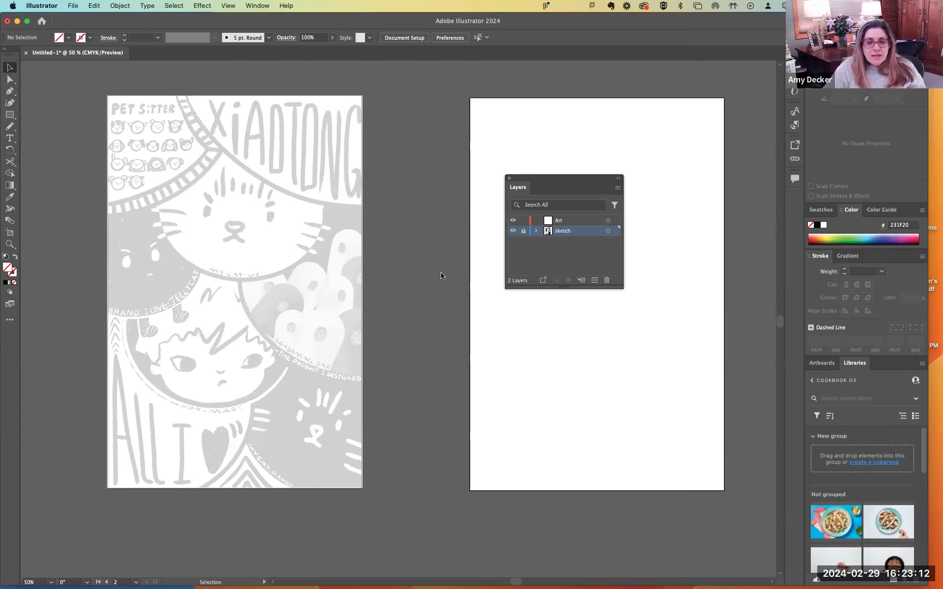
click(510, 178)
scroll(219, 251, up, 5)
scroll(222, 250, down, 4)
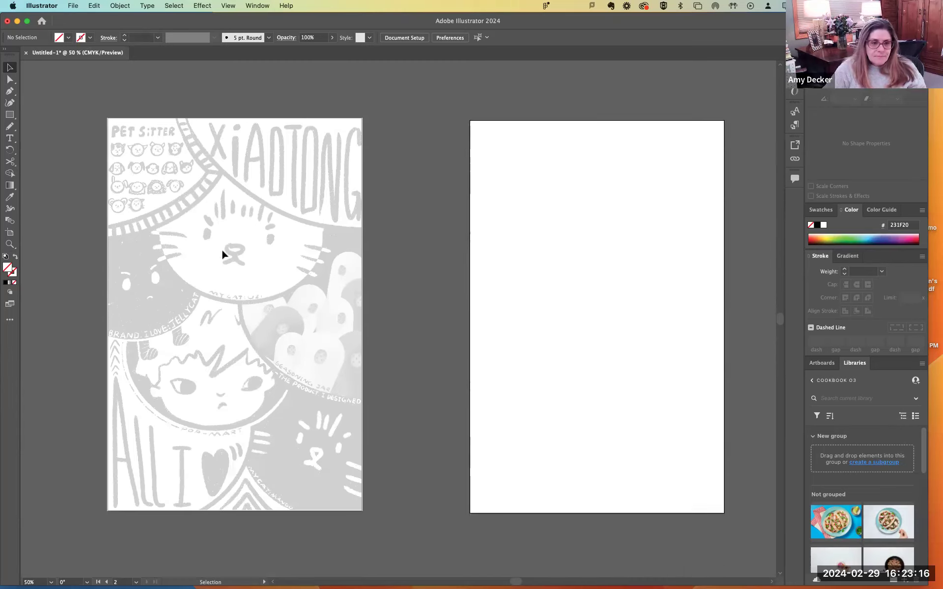
scroll(222, 252, down, 3)
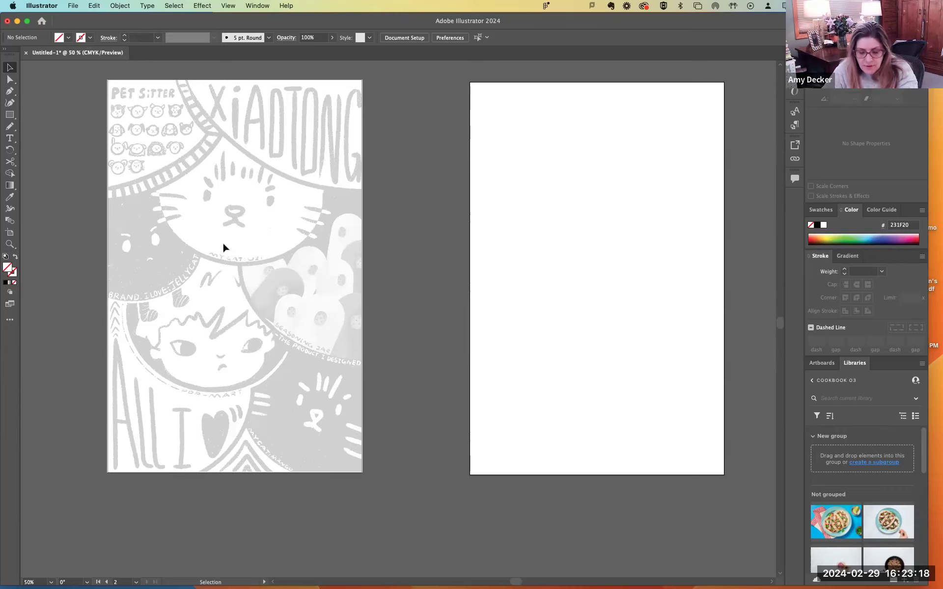
Step: Zoom in to 150% on the first artboard and examine the sketch around the Pet Sitter animal heads
key(a)
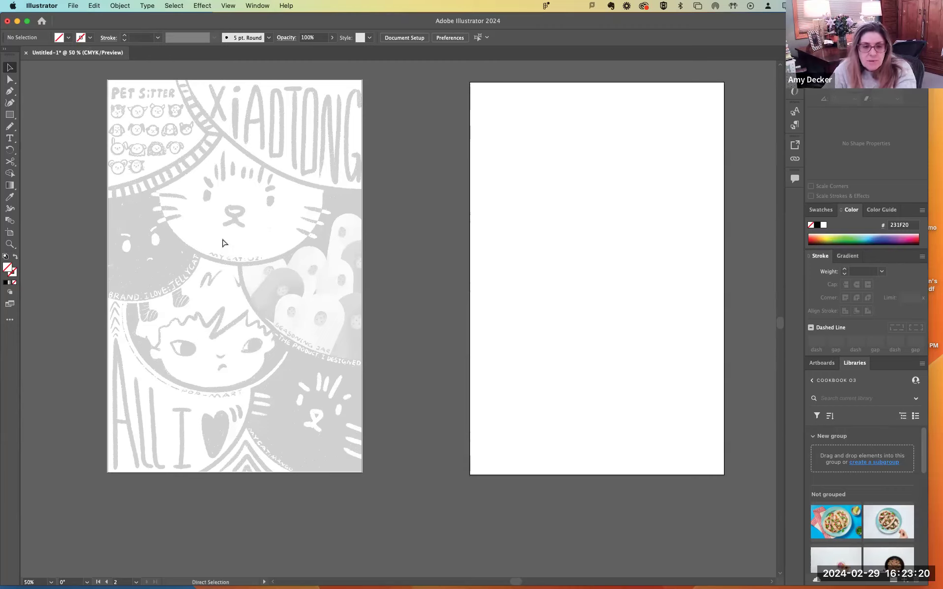
key(super+equal)
key(super+equal)
key(super+equal)
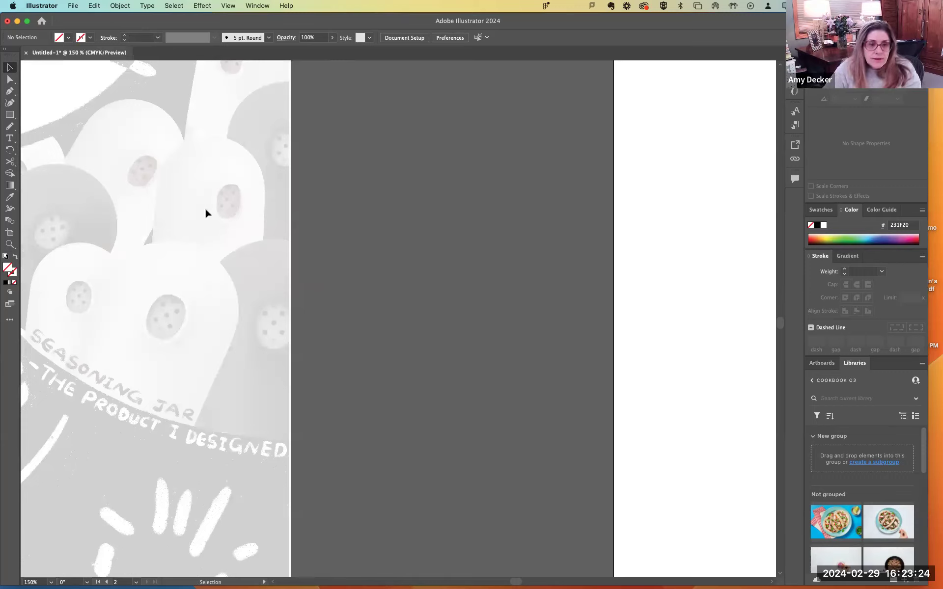
key(space)
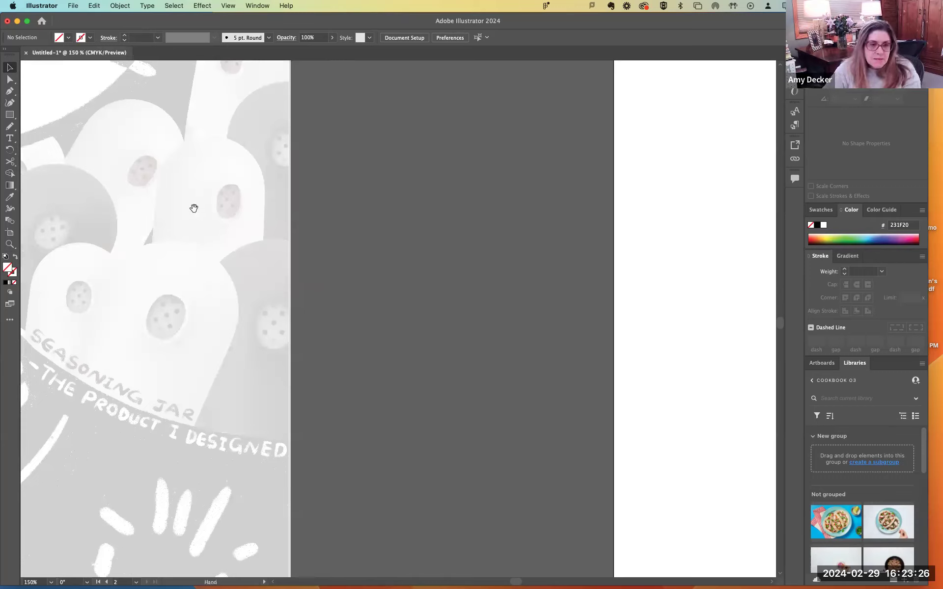
drag(170, 210, 442, 288)
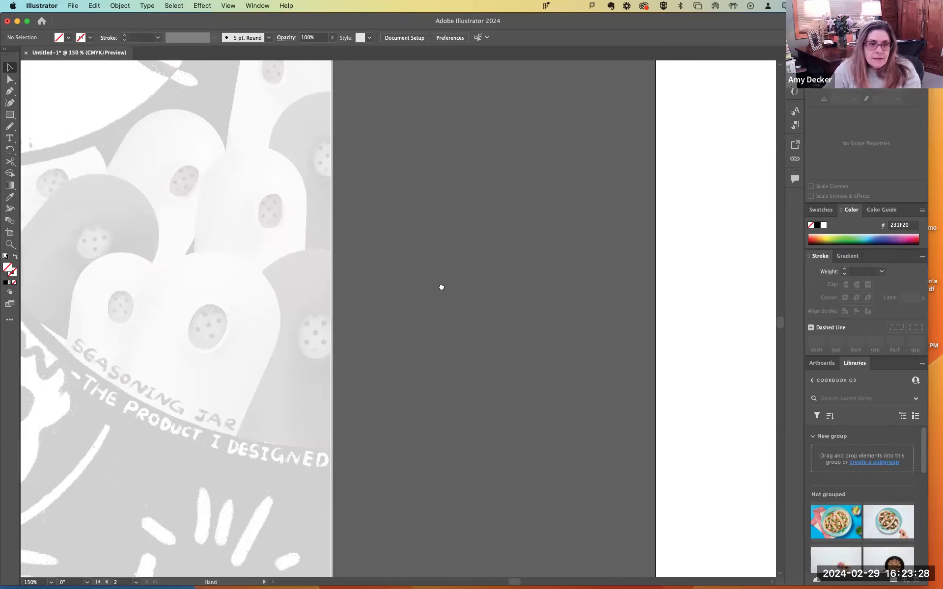
scroll(287, 207, up, 10)
scroll(287, 208, left, 5)
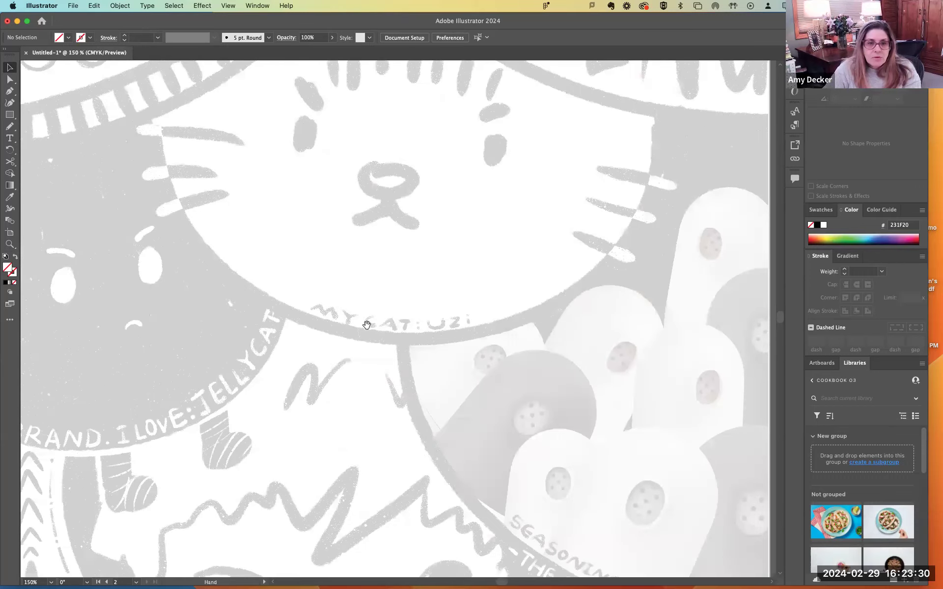
scroll(305, 323, up, 6)
scroll(305, 323, right, 1)
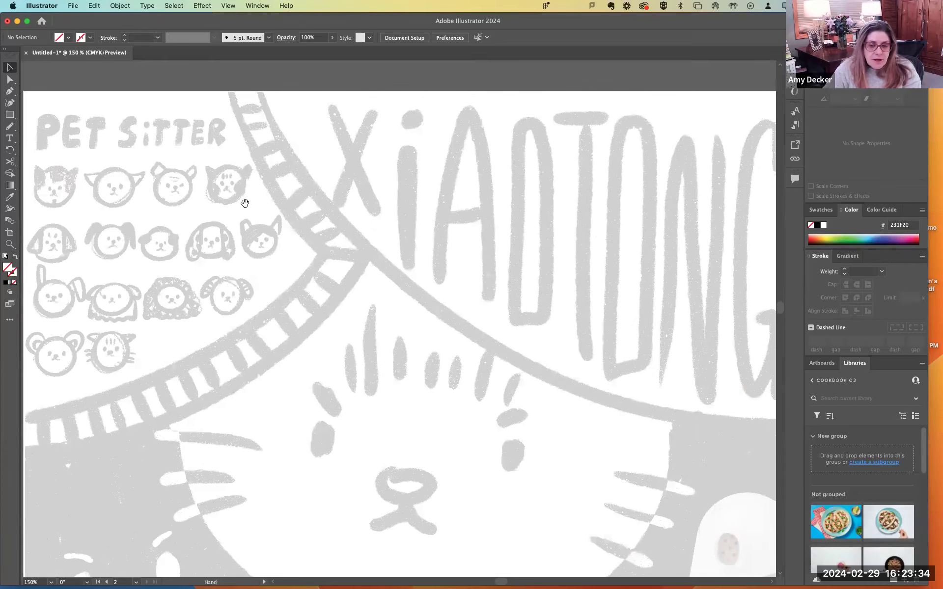
scroll(271, 190, up, 3)
scroll(271, 190, right, 1)
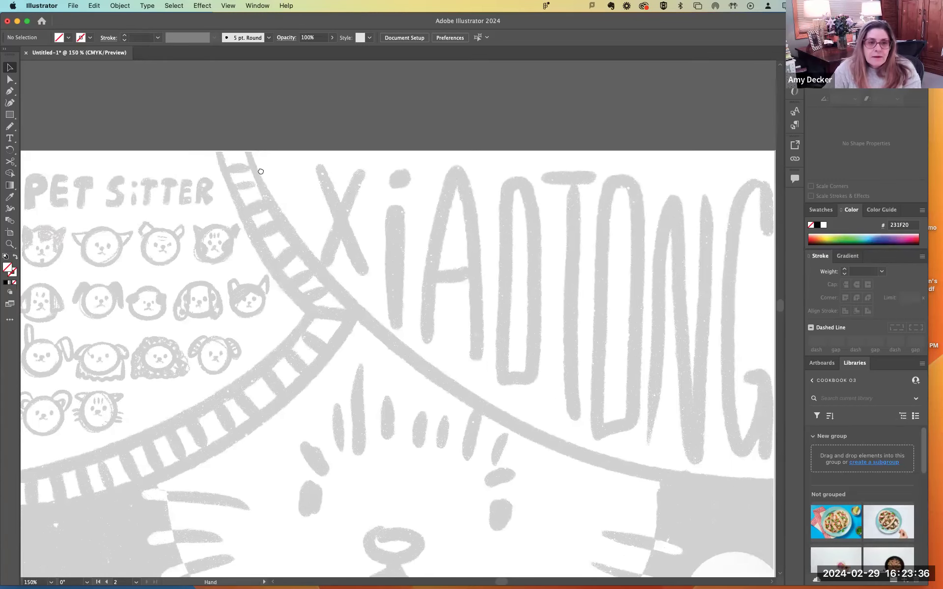
scroll(261, 171, down, 4)
scroll(261, 171, left, 1)
drag(294, 147, 320, 202)
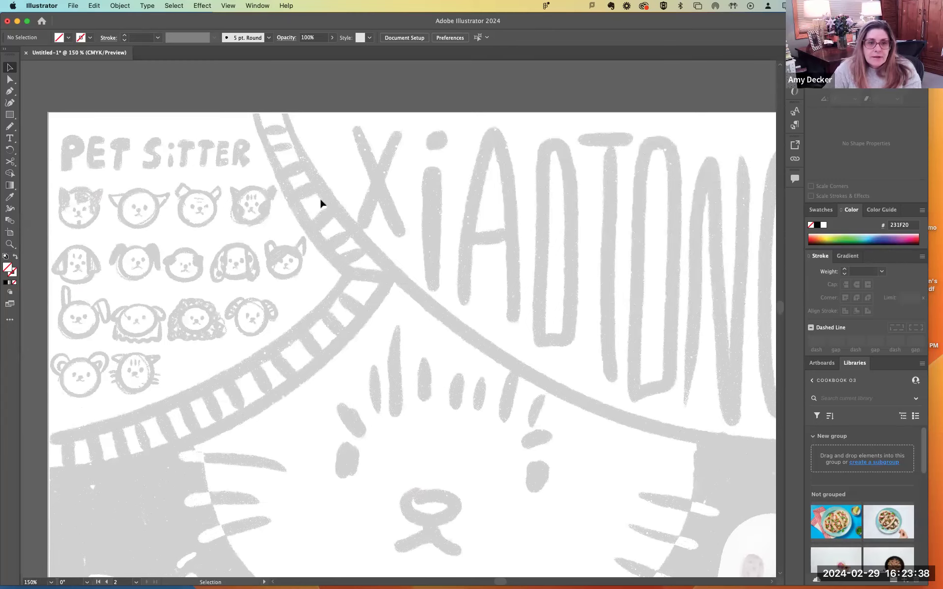
key(space)
drag(330, 177, 344, 136)
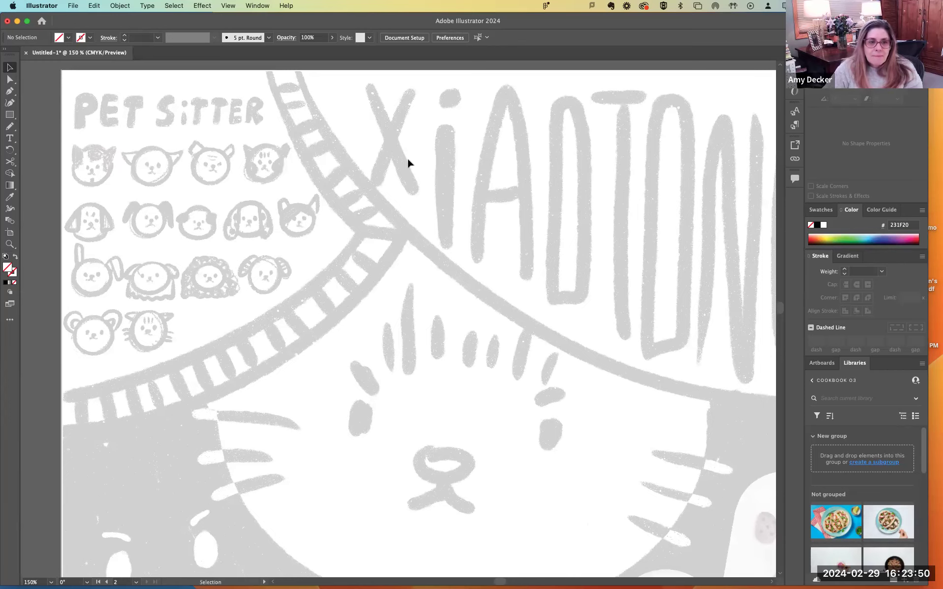
drag(142, 199, 204, 196)
Step: Choose the Ellipse tool, show the Layers panel again, and make the Art layer active
click(10, 115)
click(11, 116)
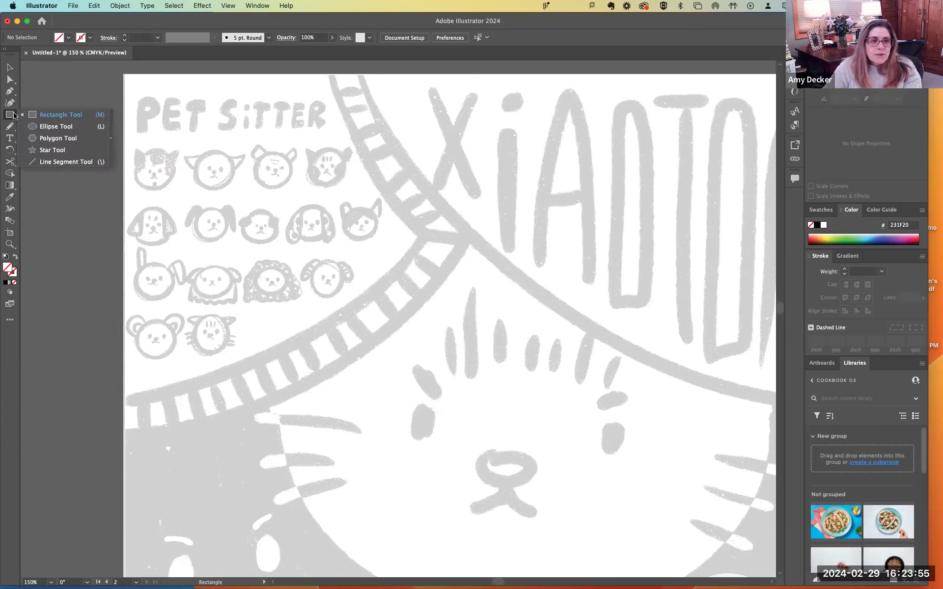
click(54, 127)
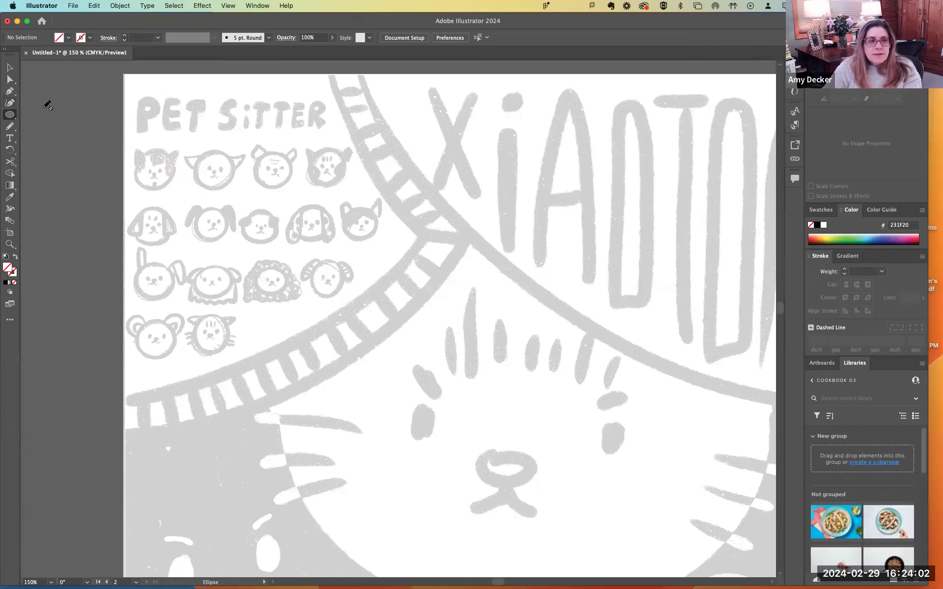
click(9, 118)
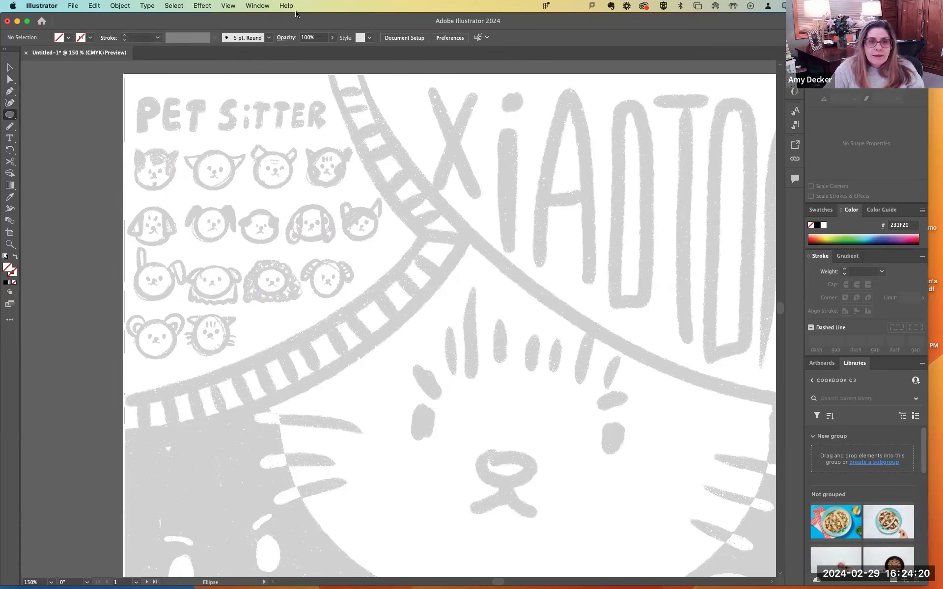
click(257, 5)
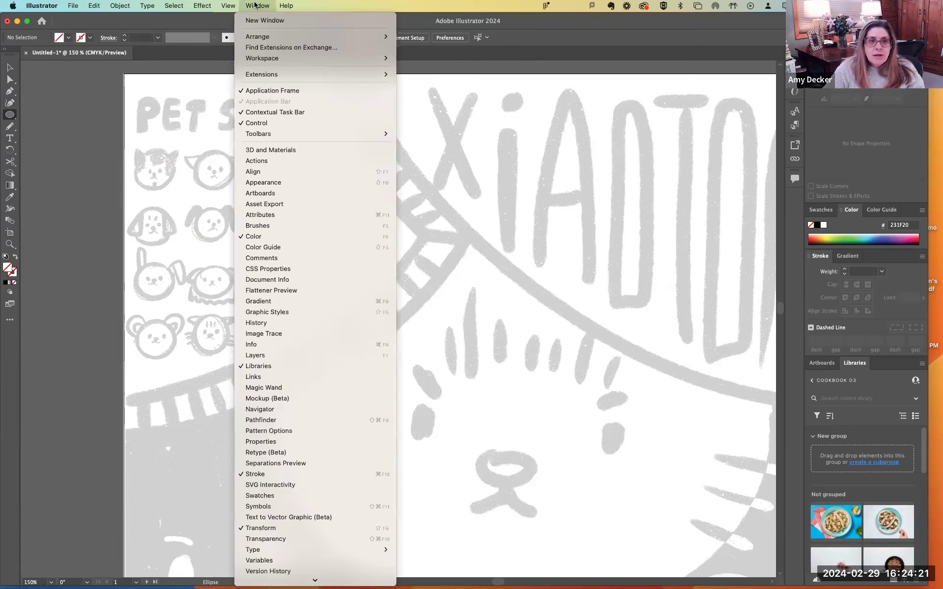
click(282, 355)
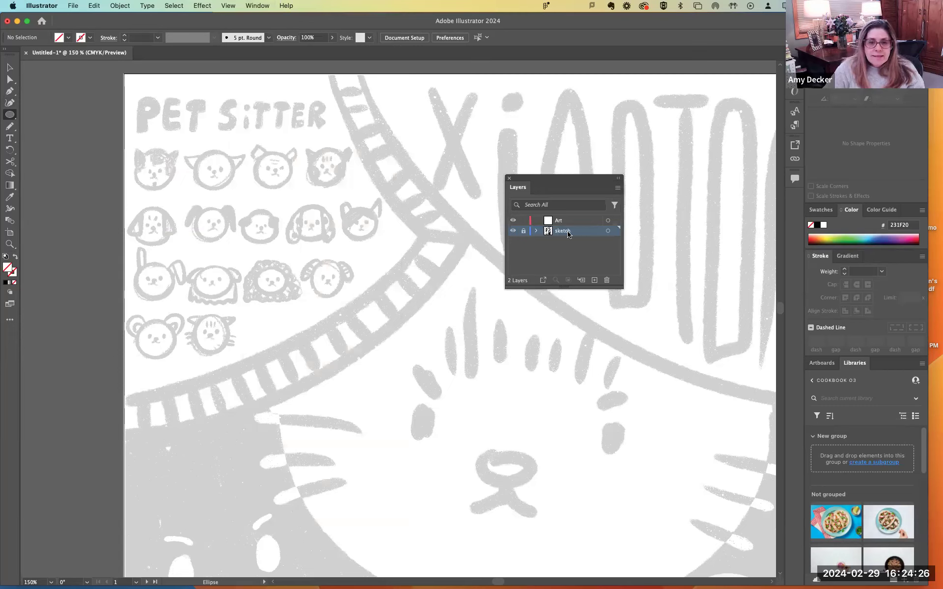
click(568, 222)
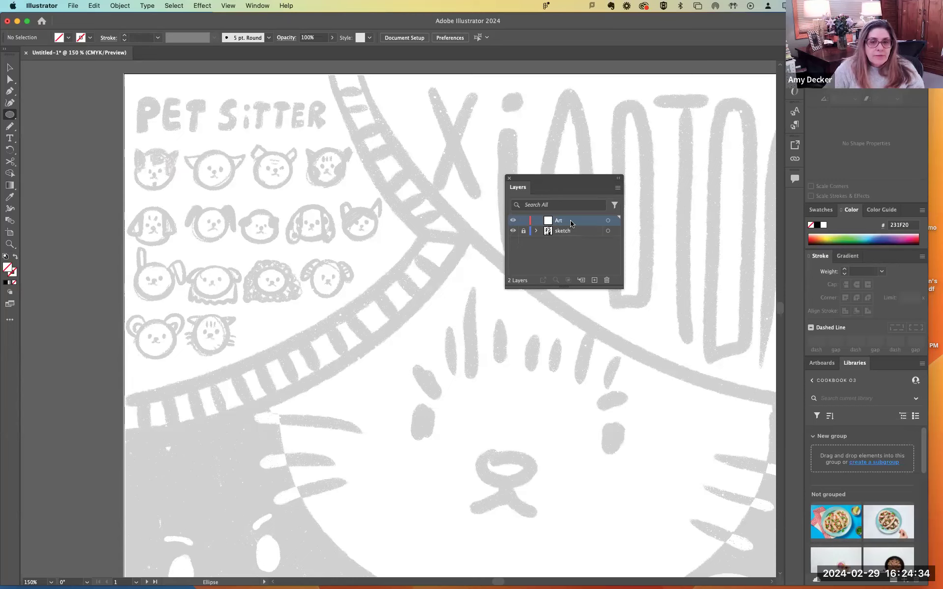
Step: Add a new layer above the Art layer and delete it again
click(595, 281)
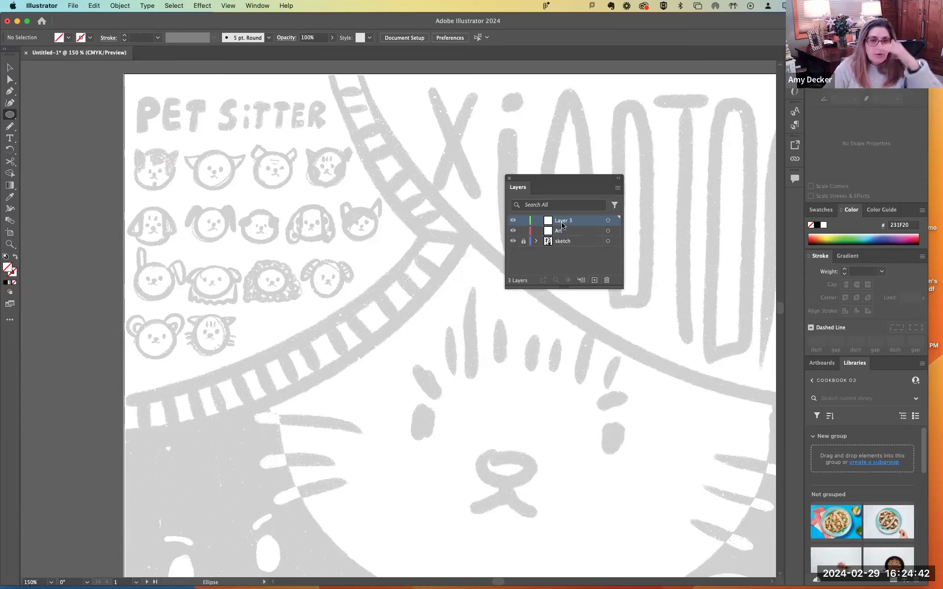
click(607, 279)
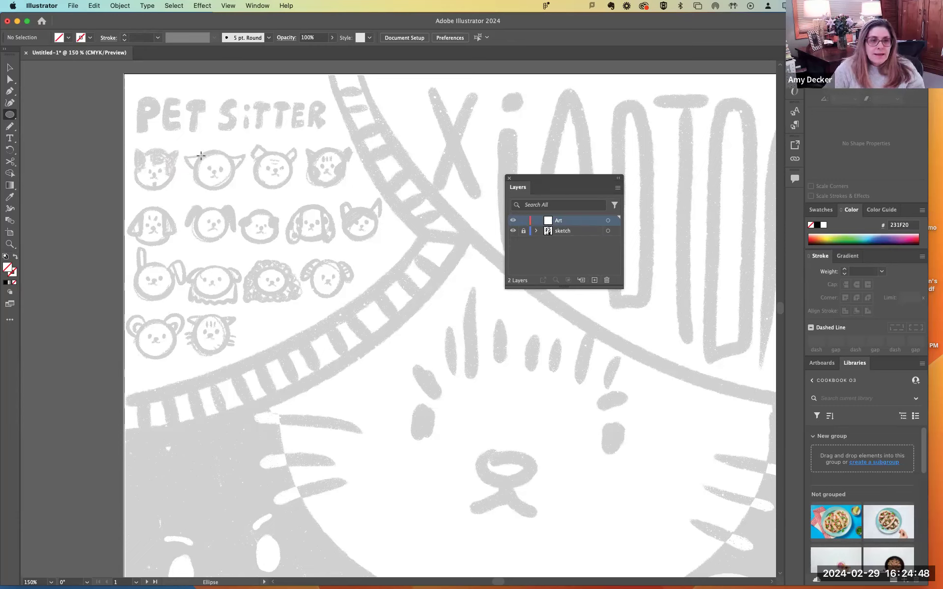
Step: Draw a circle about 0.57 in across on the Art layer, tracing the second animal head in the first Pet Sitter row
drag(230, 183, 239, 189)
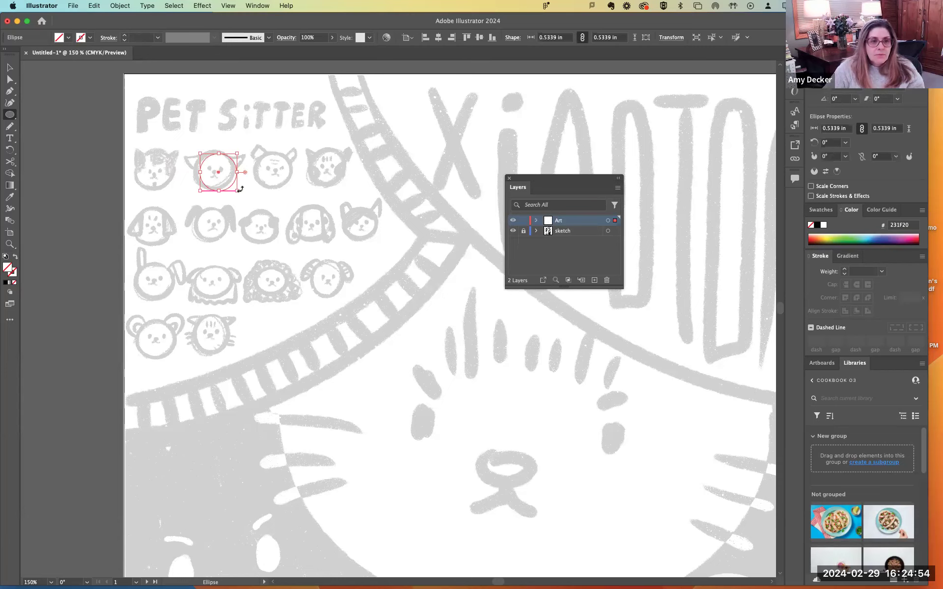
key(super+z)
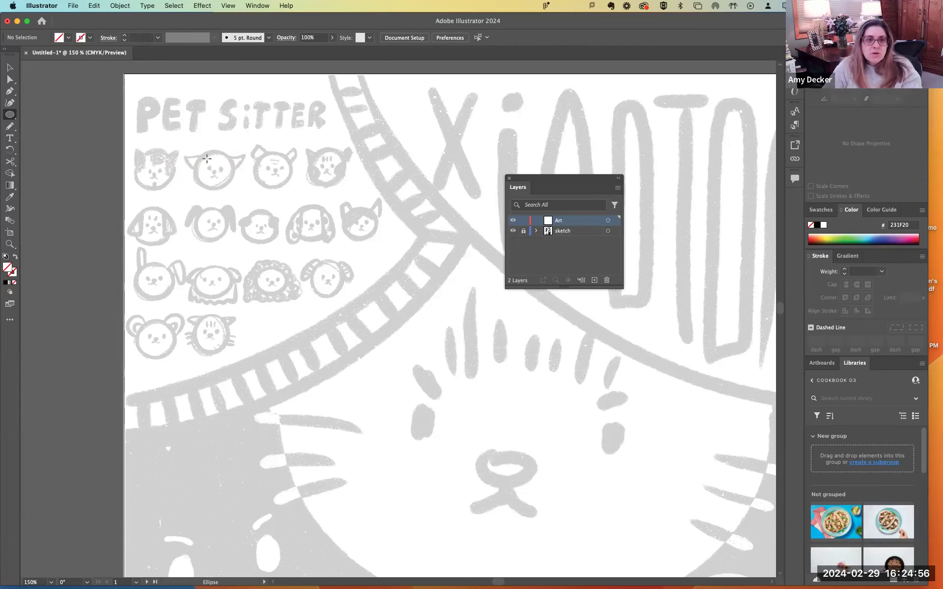
drag(194, 151, 235, 184)
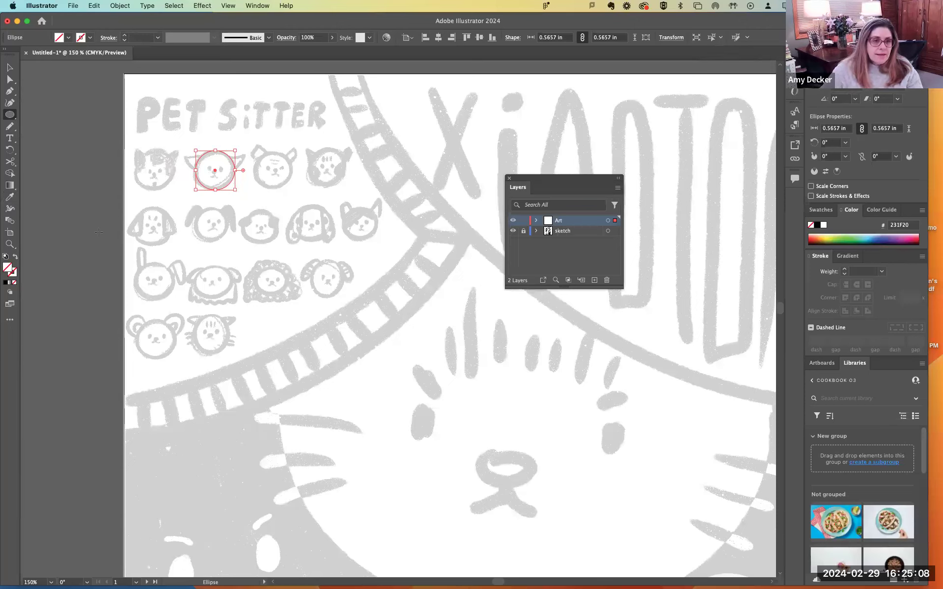
Step: Set the circle's stroke color to dark red 932746
click(15, 276)
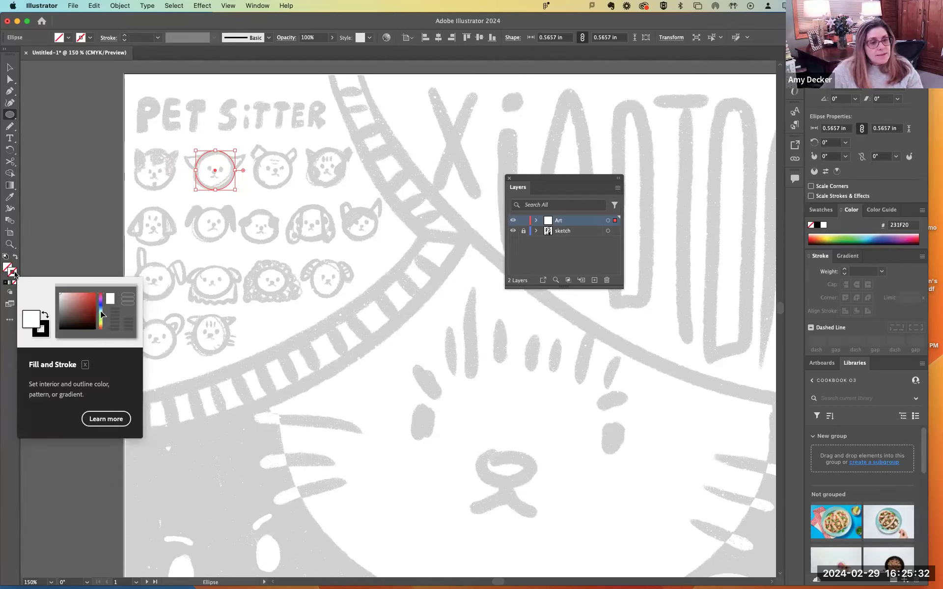
double_click(13, 273)
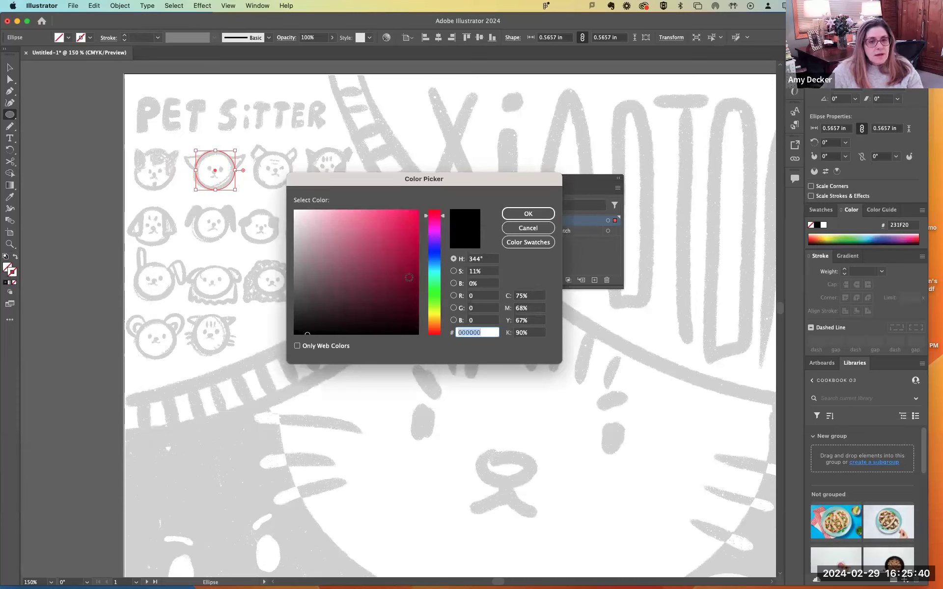
click(409, 277)
drag(408, 278, 387, 278)
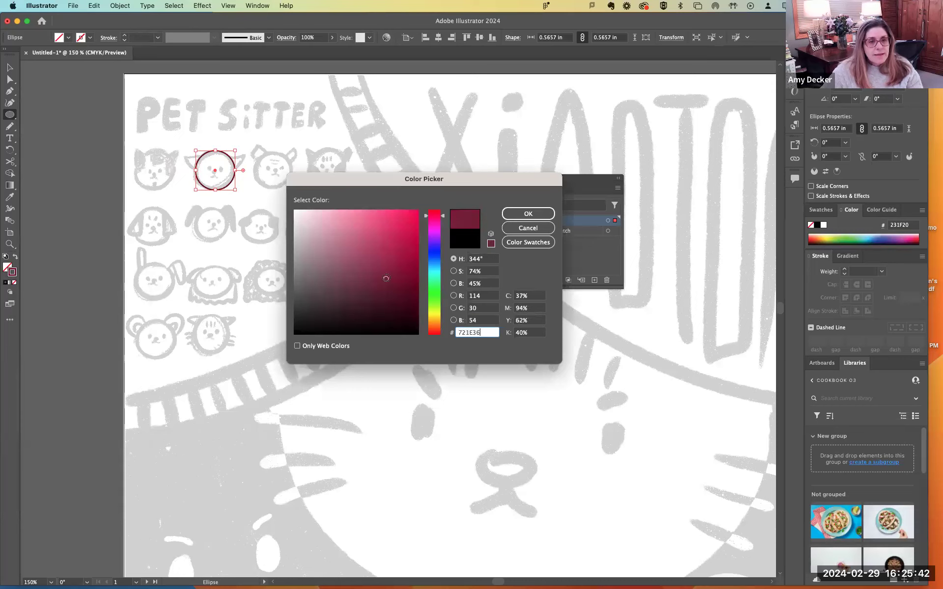
click(386, 263)
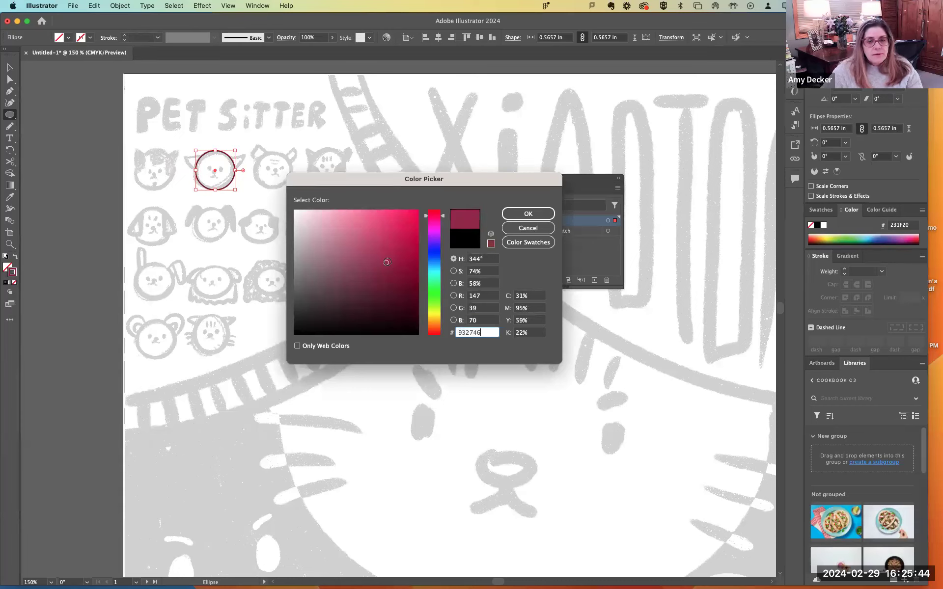
click(528, 213)
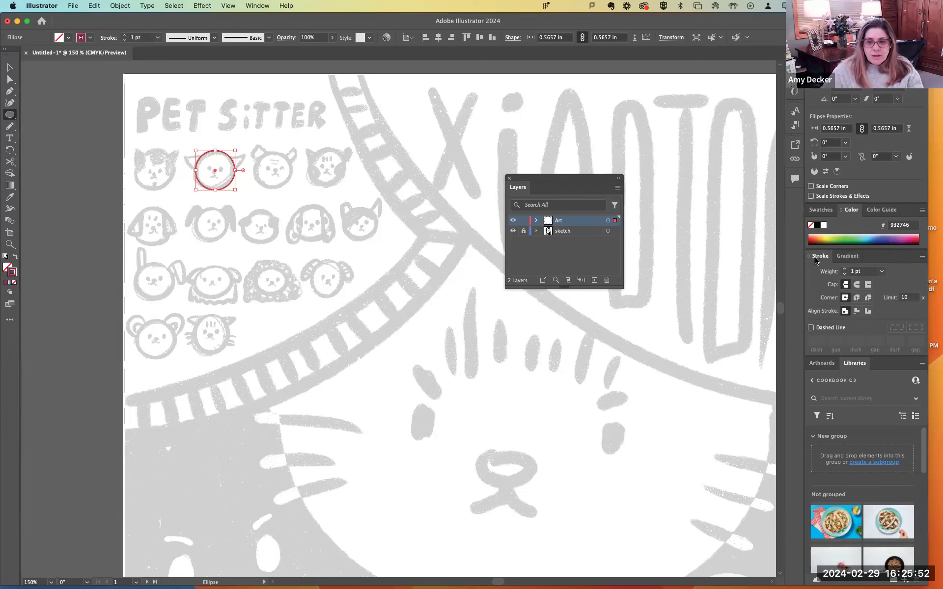
Step: Set the circle's stroke weight to 3 pt
click(846, 270)
click(846, 269)
click(845, 269)
click(845, 270)
click(846, 270)
click(845, 269)
click(845, 269)
click(845, 270)
click(845, 274)
click(845, 274)
click(845, 273)
click(845, 274)
click(845, 274)
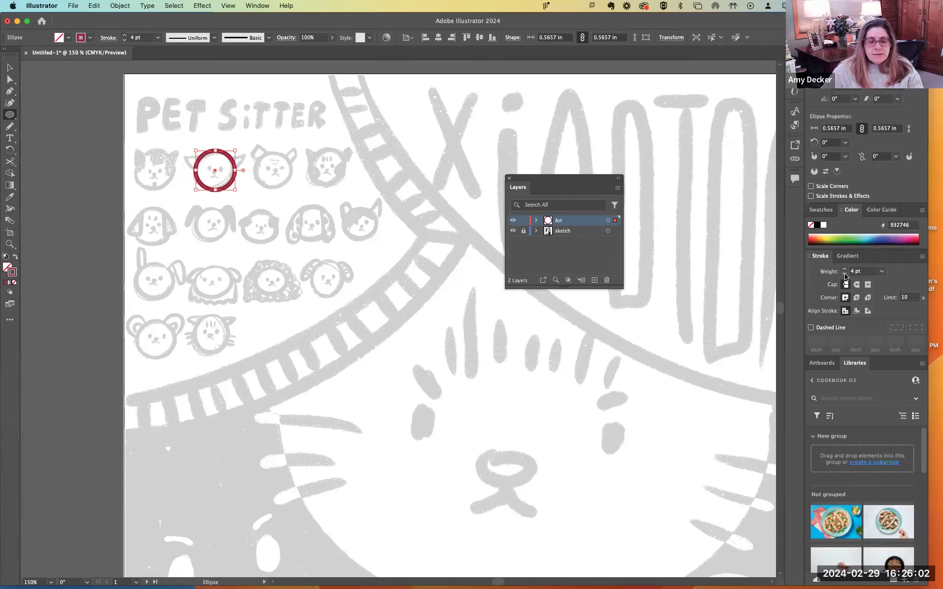
click(845, 274)
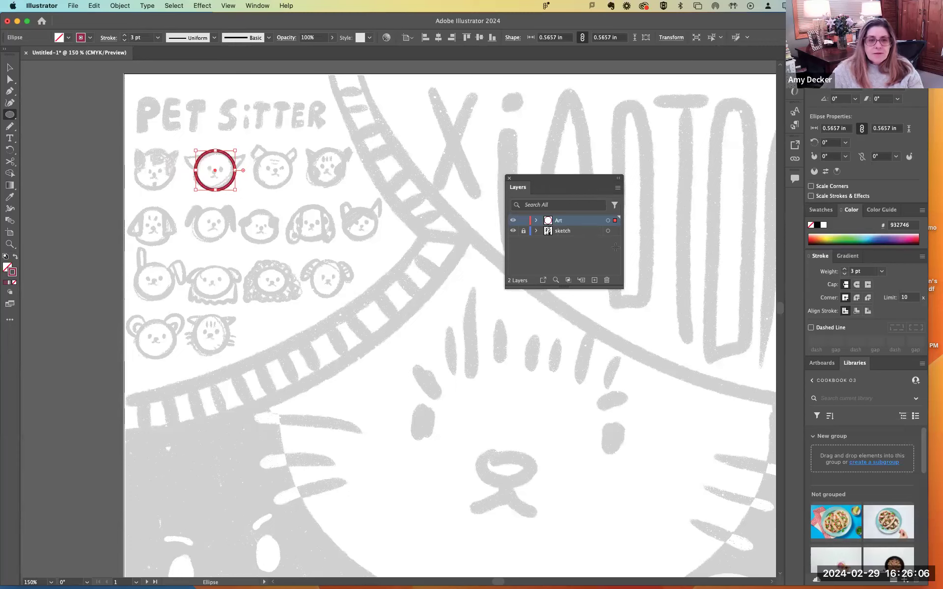
Step: Shrink the circle to about 0.54 in across to fit the second head, and switch to the Selection tool
drag(236, 189, 234, 187)
click(247, 191)
click(448, 324)
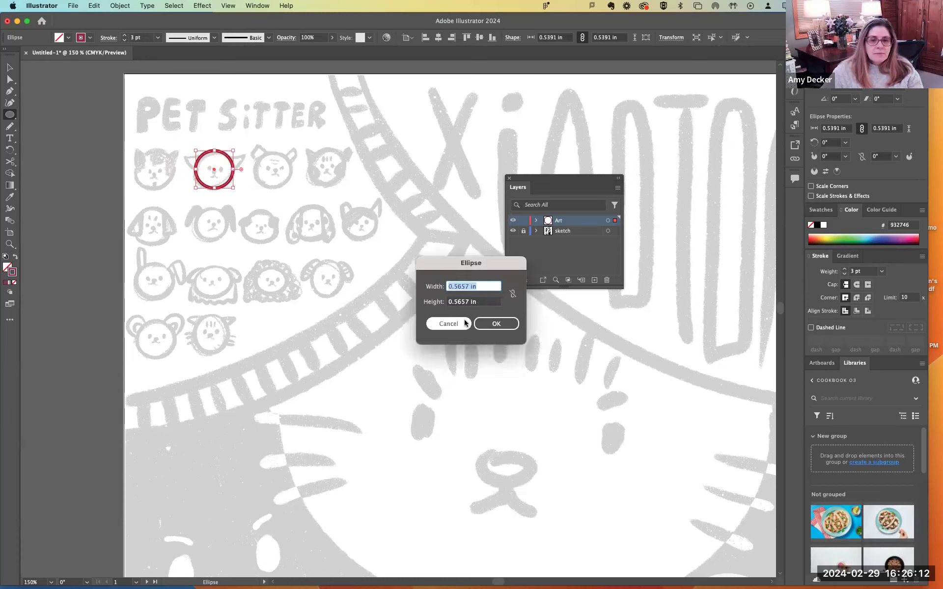
click(10, 67)
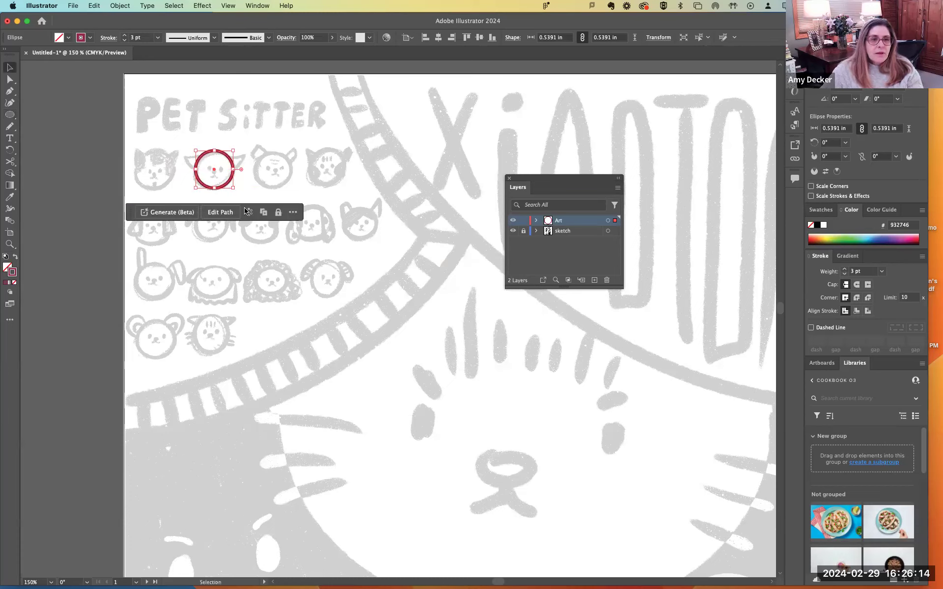
Step: Try copying the circle onto the other three heads in the first row, and undo the copies
click(215, 172)
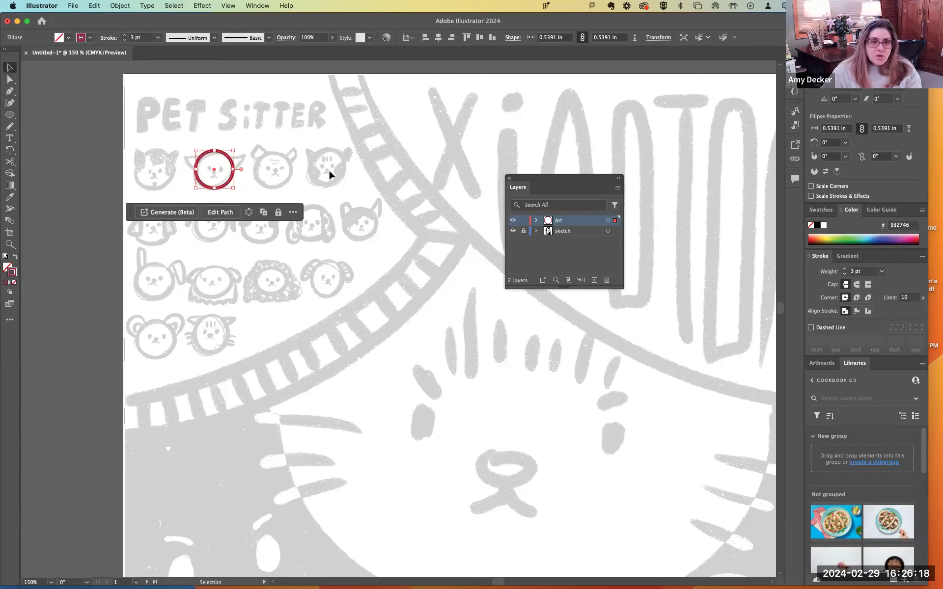
drag(219, 171, 158, 172)
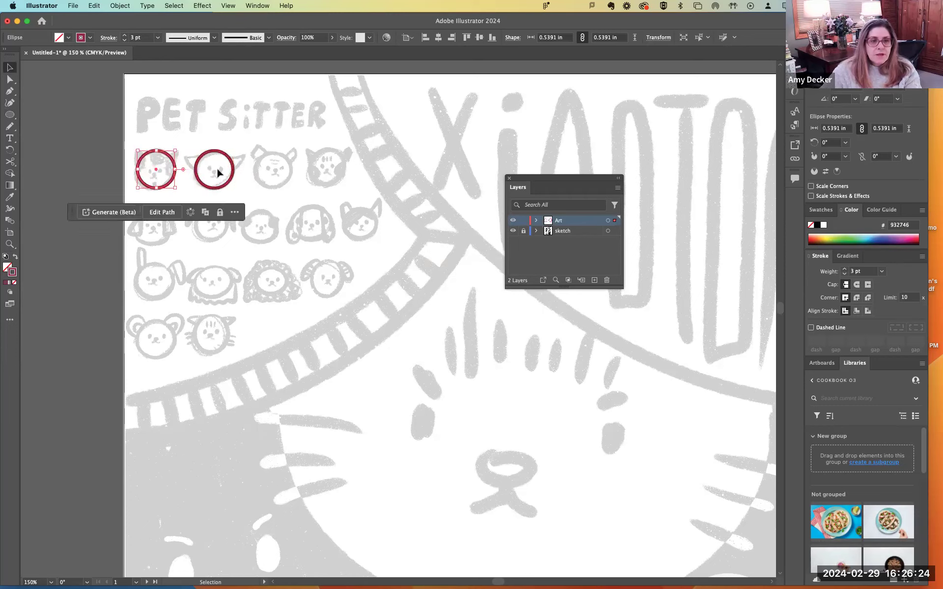
drag(214, 166, 328, 169)
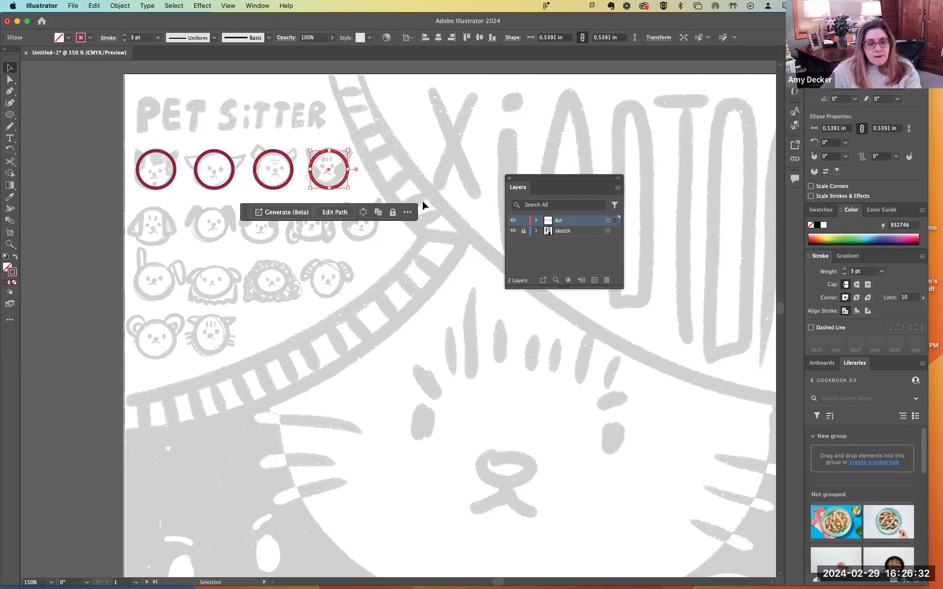
key(super+z)
key(super+z)
key(super+z)
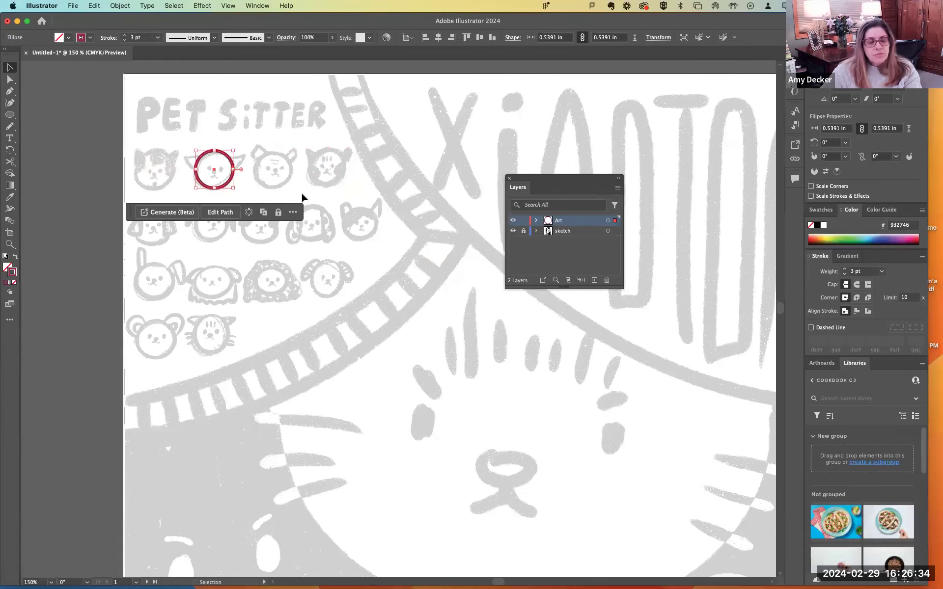
Step: Copy the circle horizontally onto the third head and repeat the duplication to extend the row to ten circles
drag(209, 167, 278, 172)
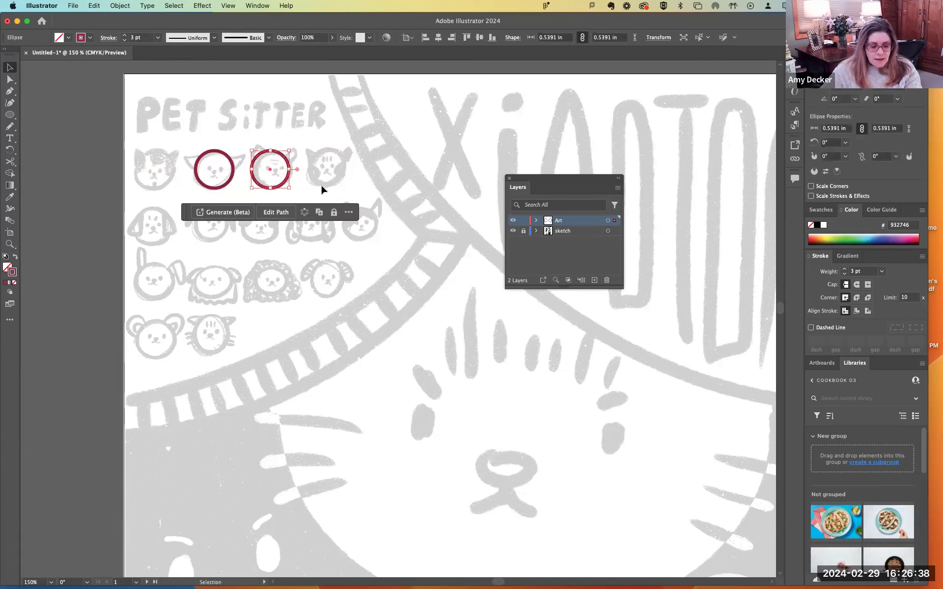
key(a)
key(ctrl+d)
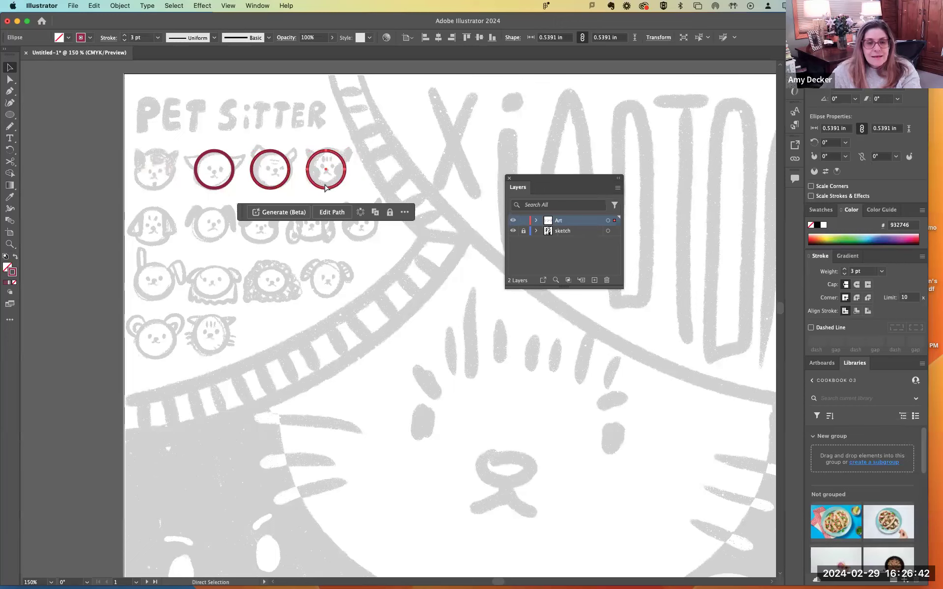
key(super+d)
key(super+d)
key(super+d)
key(super+d)
key(super+d)
key(super+d)
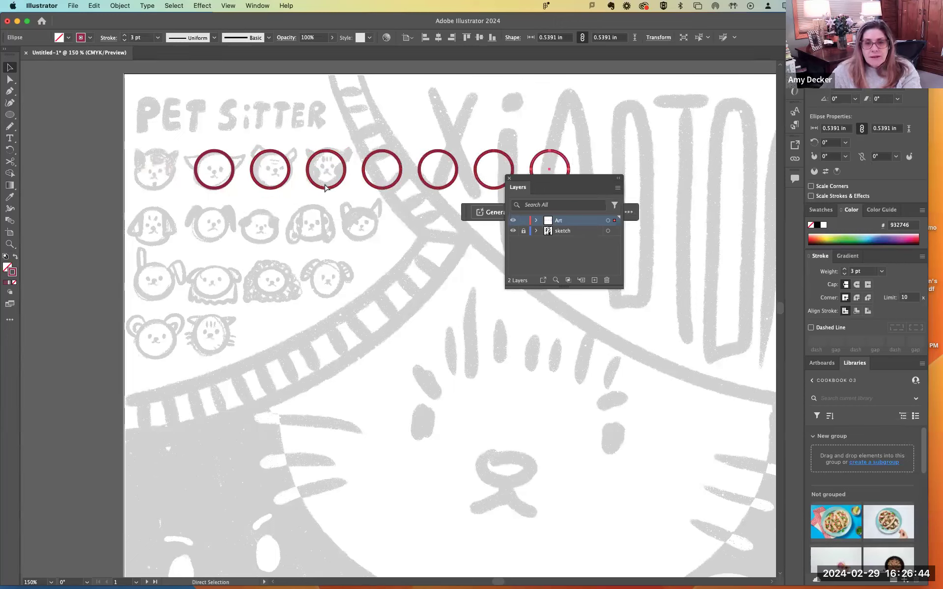
key(super+d)
key(v)
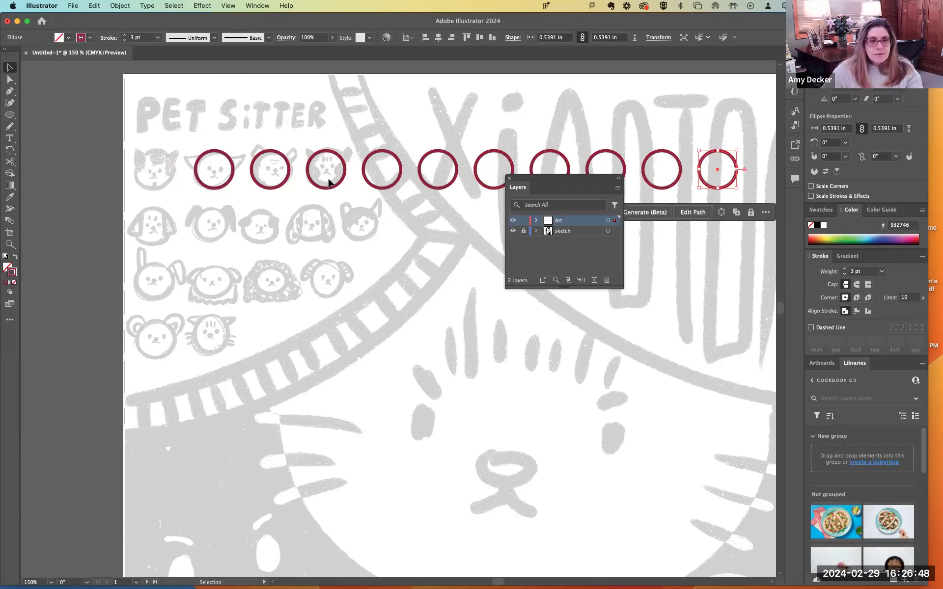
Step: Delete the seven surplus circles beyond the fourth head, and copy the second head's circle horizontally onto the first head
drag(366, 134, 759, 190)
key(Delete)
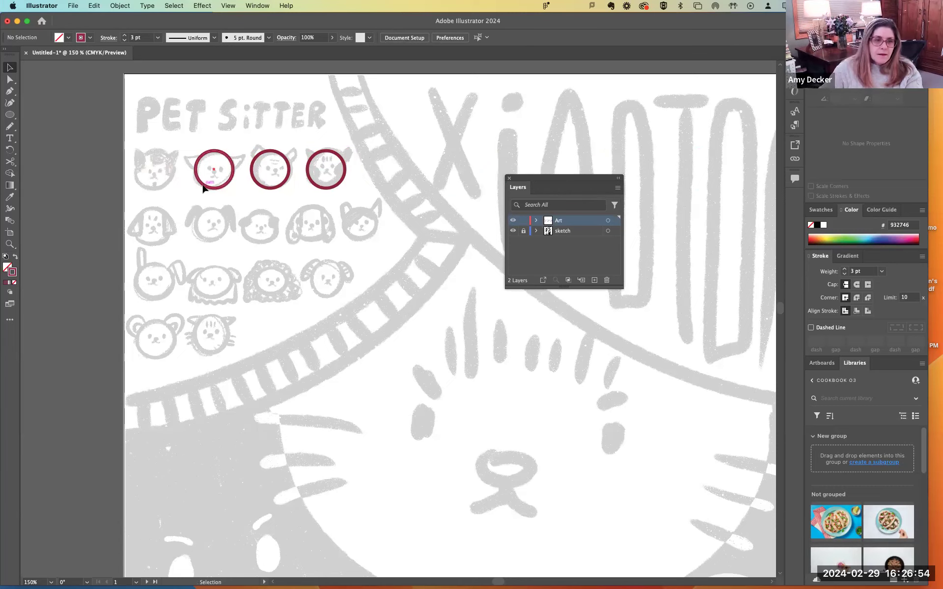
drag(203, 188, 144, 188)
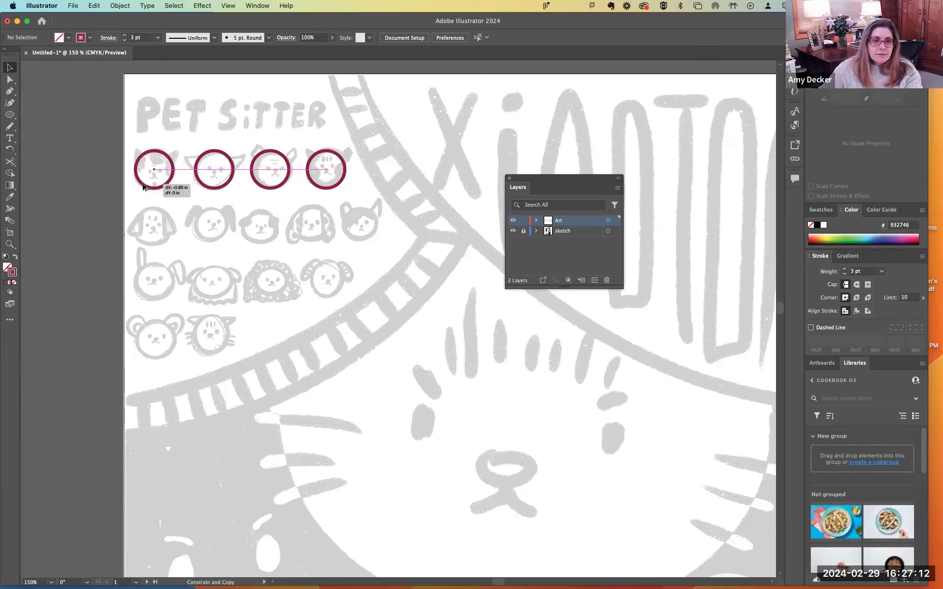
drag(143, 187, 144, 187)
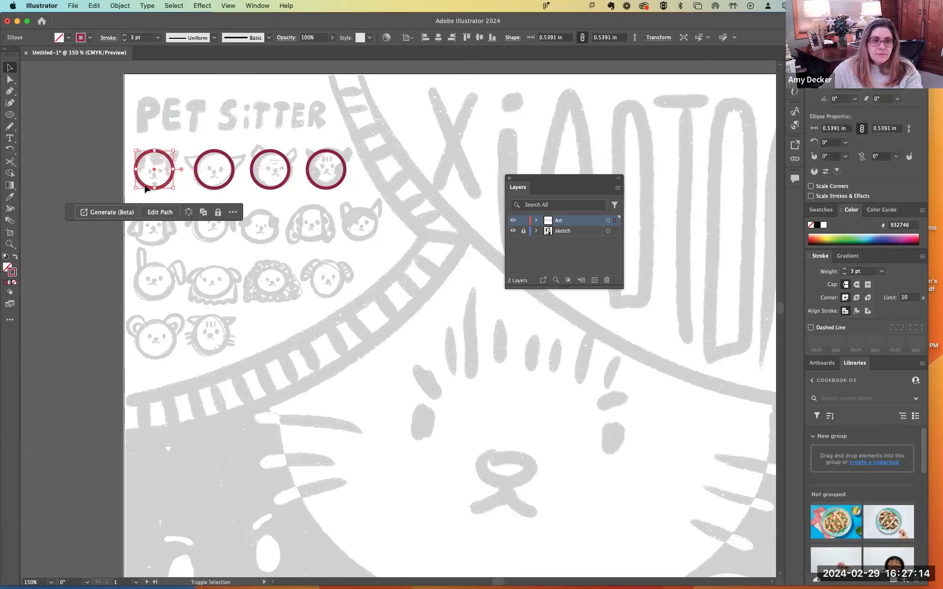
click(231, 250)
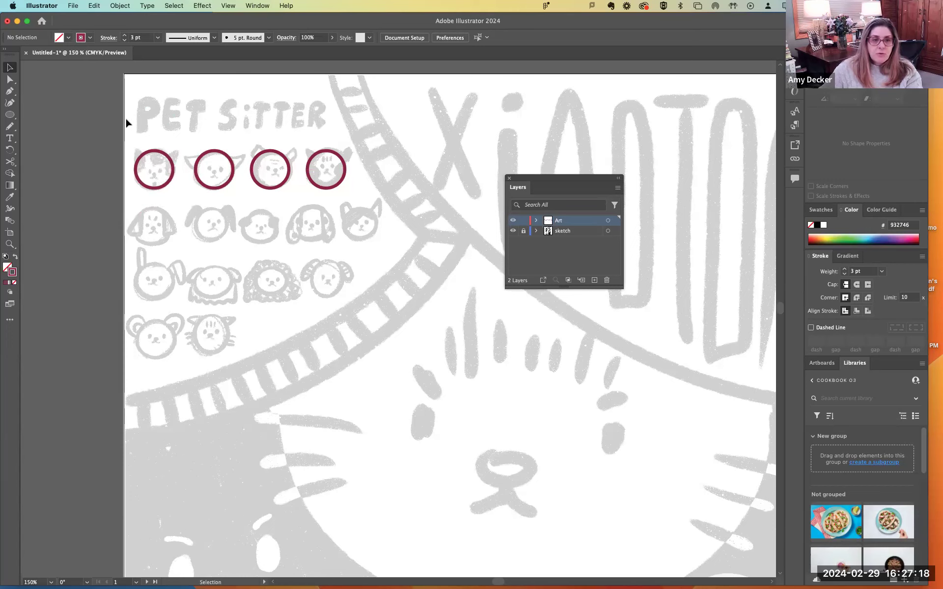
Step: Copy the four first-row circles straight down onto the second row of heads, and add a fifth circle copy over its last head
drag(126, 123, 370, 205)
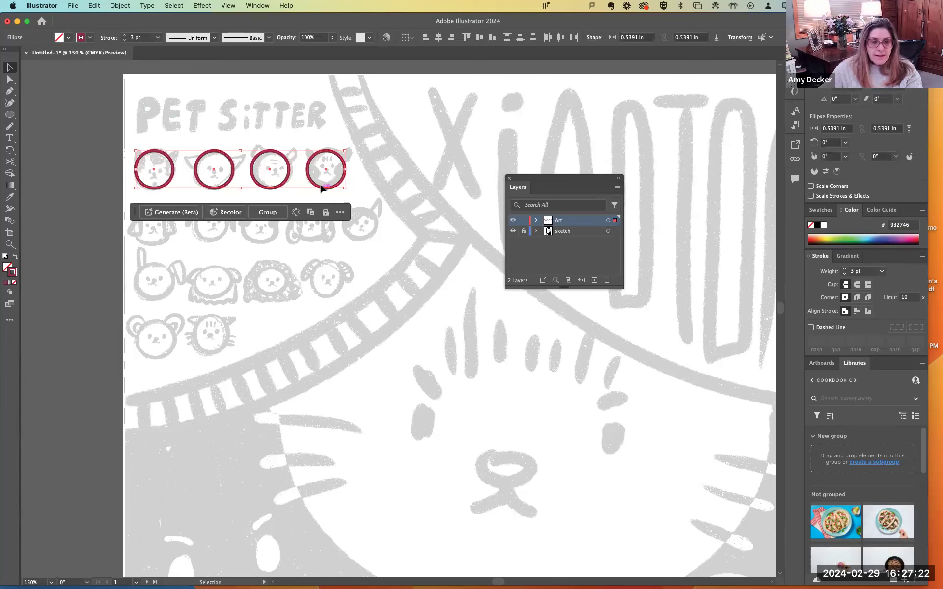
drag(320, 188, 324, 247)
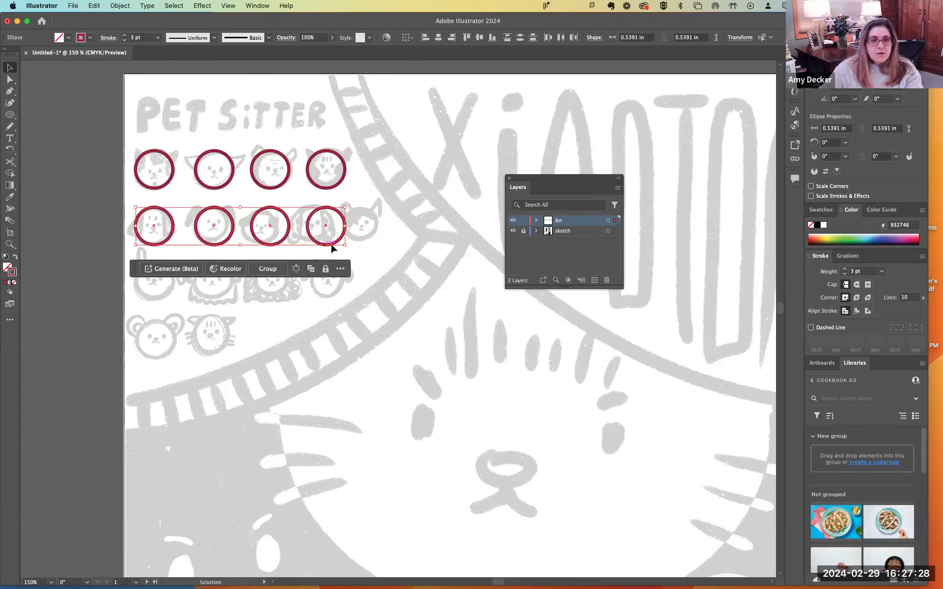
click(352, 242)
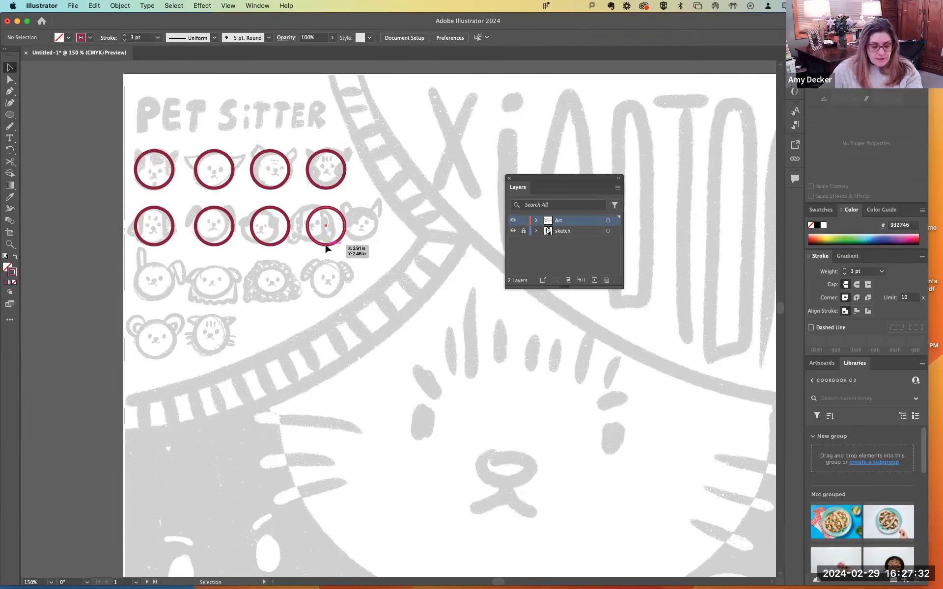
drag(326, 248, 379, 247)
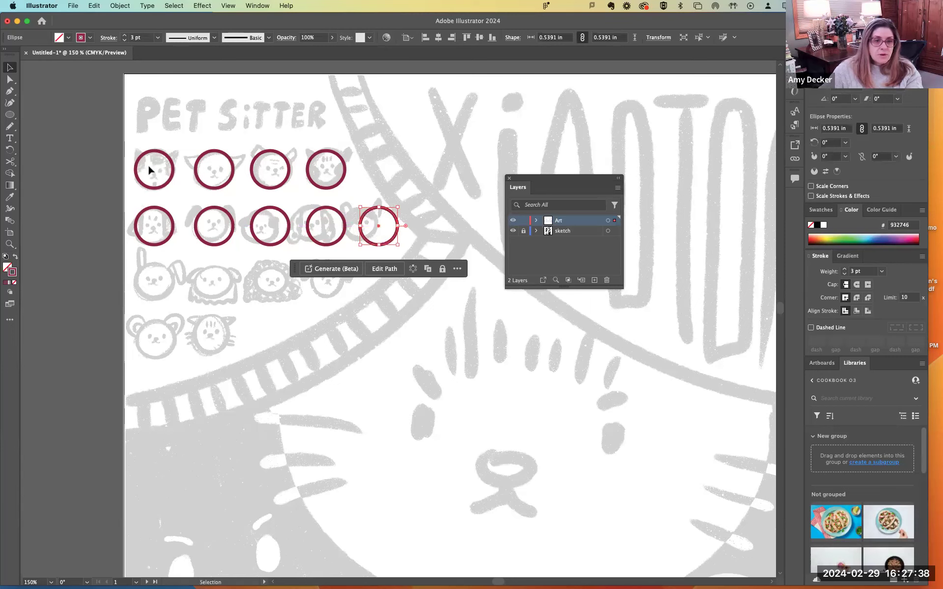
Step: Try copying the four first-row circles straight down onto the third row of heads, and undo the copy
drag(136, 121, 345, 181)
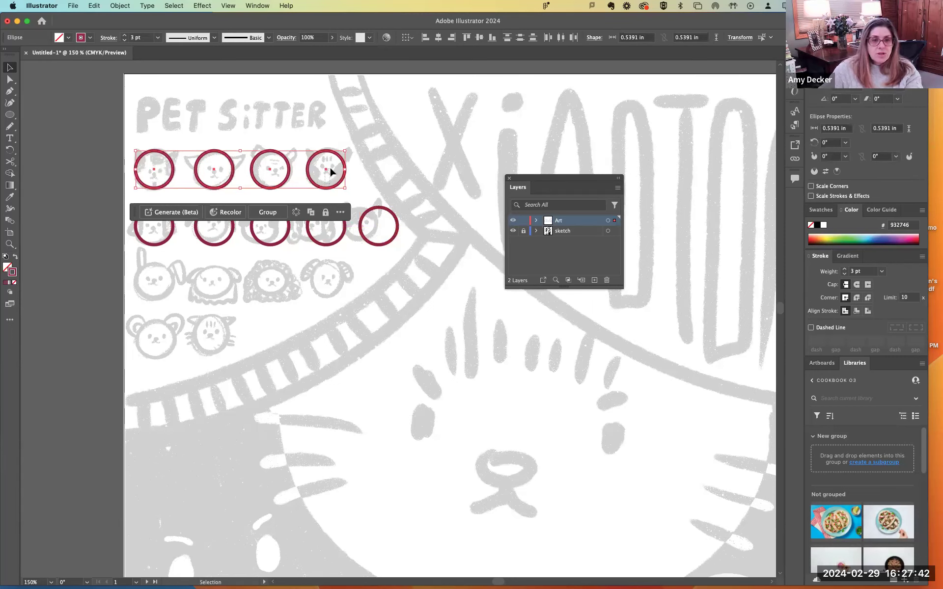
click(328, 193)
drag(143, 144, 343, 192)
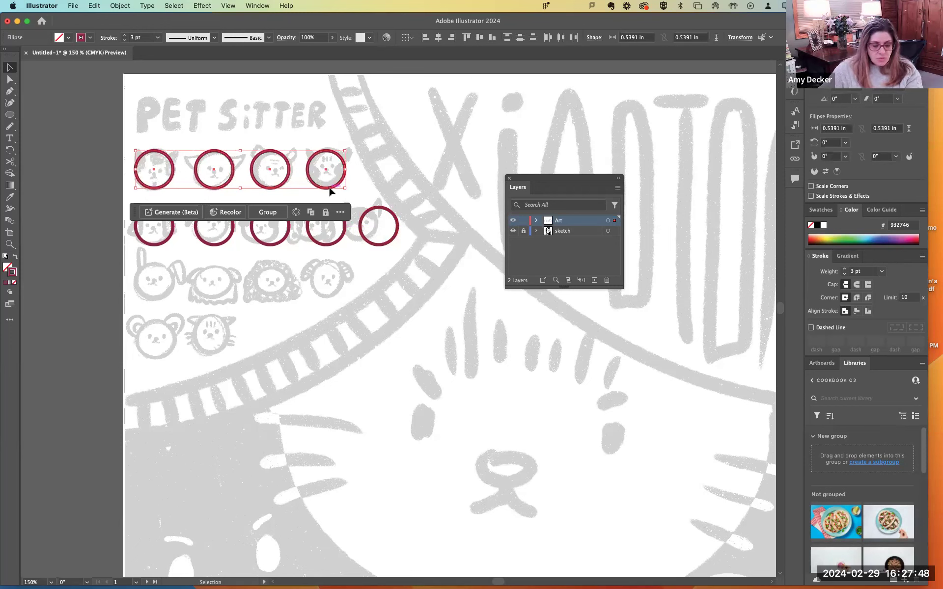
drag(330, 191, 328, 302)
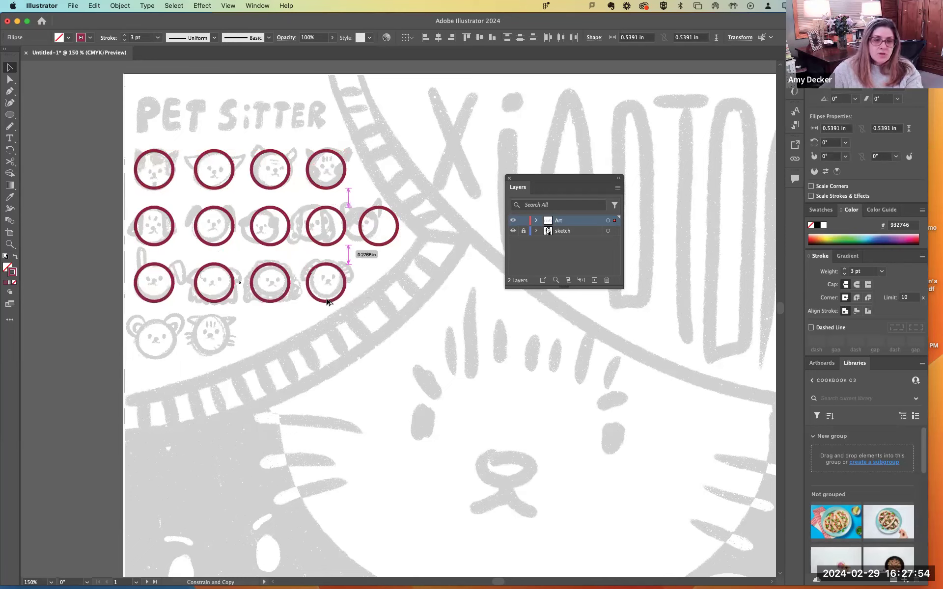
drag(328, 302, 327, 303)
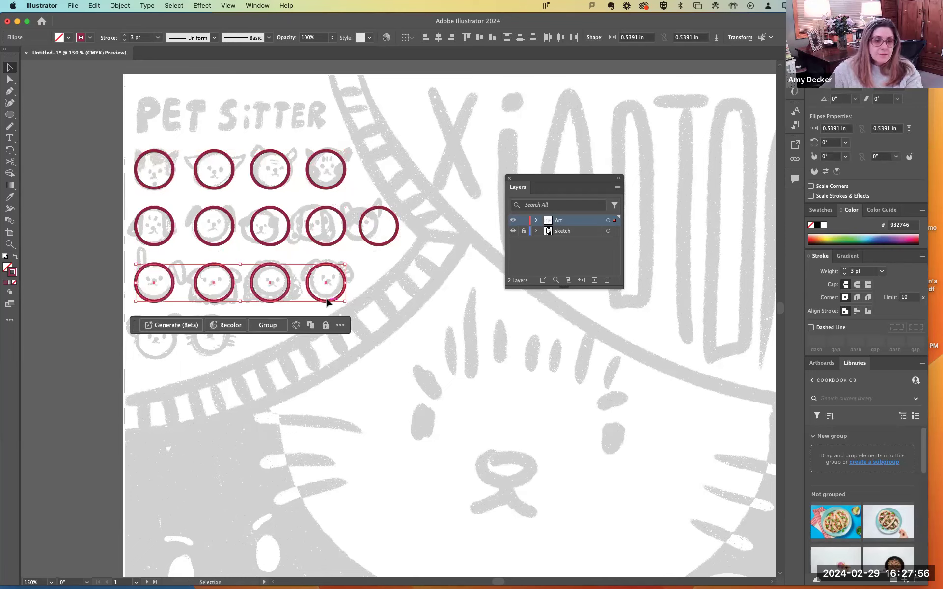
click(164, 274)
drag(121, 254, 232, 302)
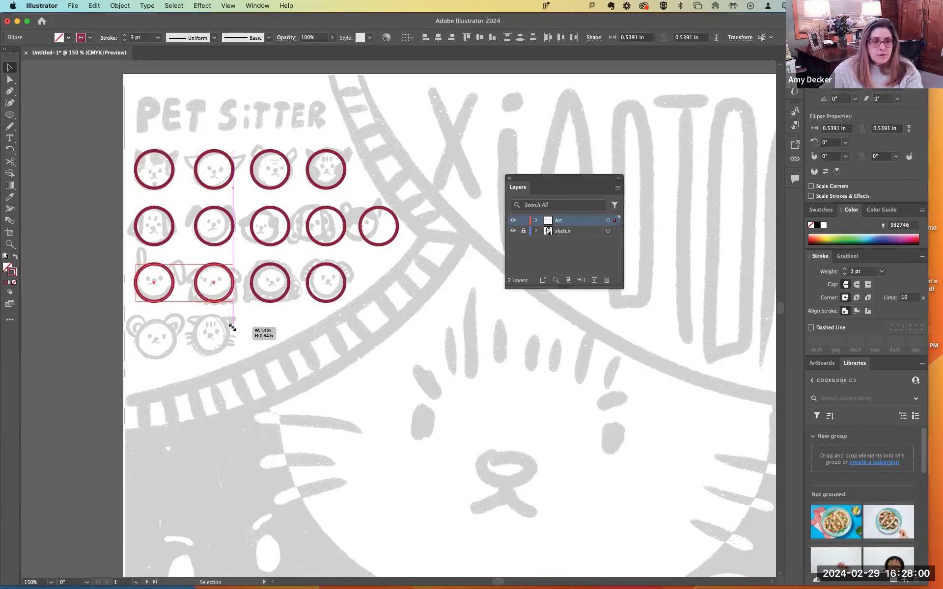
key(cmd+z)
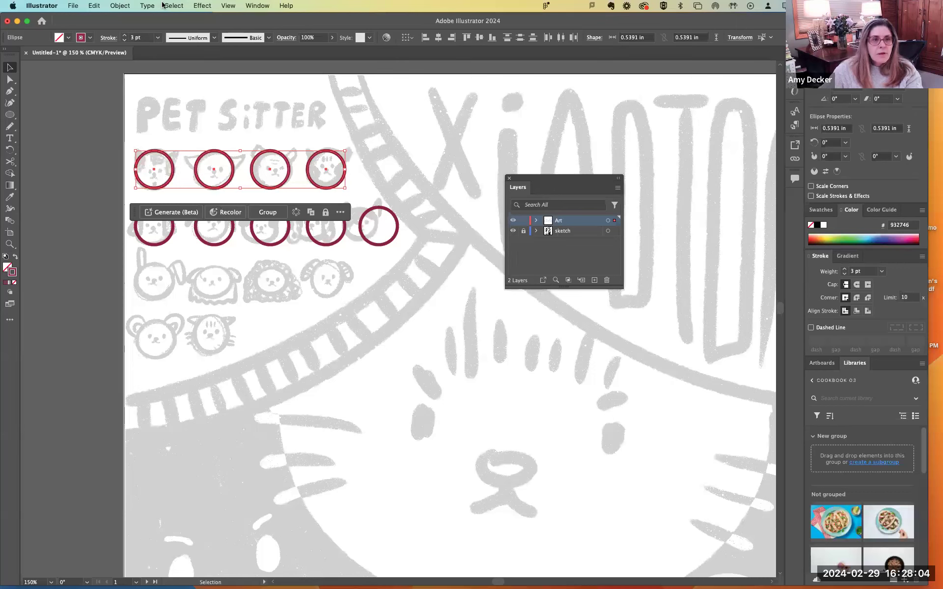
Step: Open the object commands for the four selected first-row circles
click(119, 5)
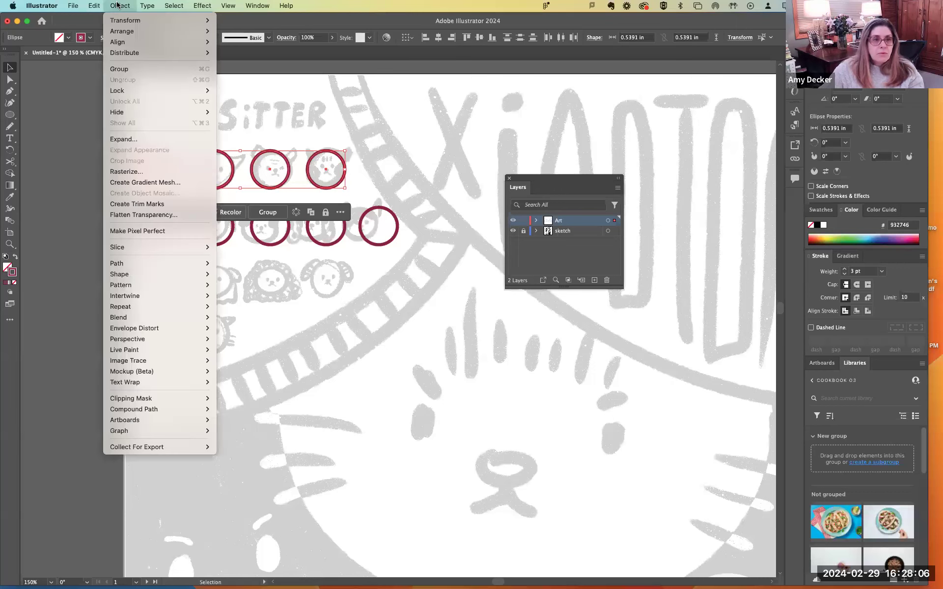
Step: Redo the copy of the top row of four circles to place them over the third row of faces
mouse_move(94, 5)
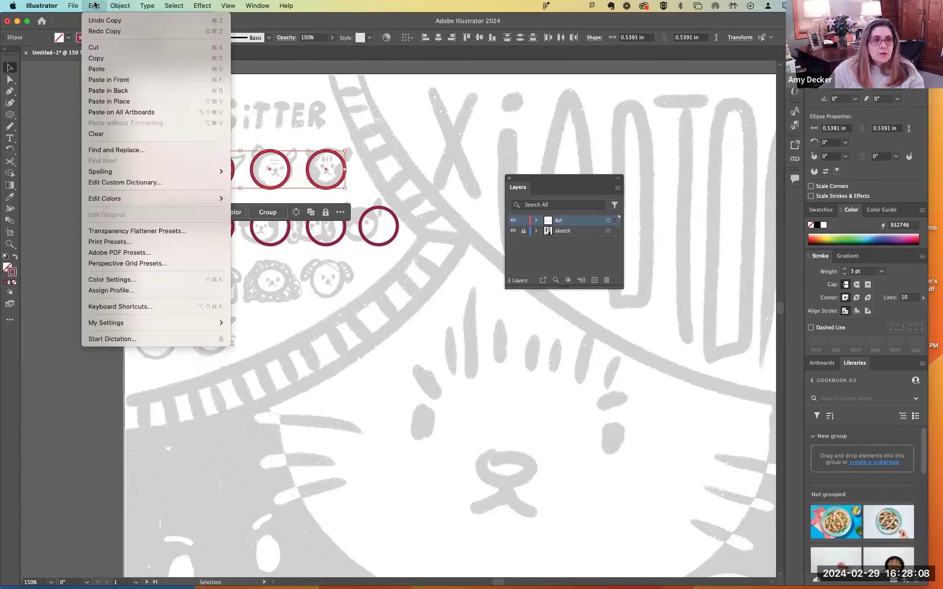
click(97, 34)
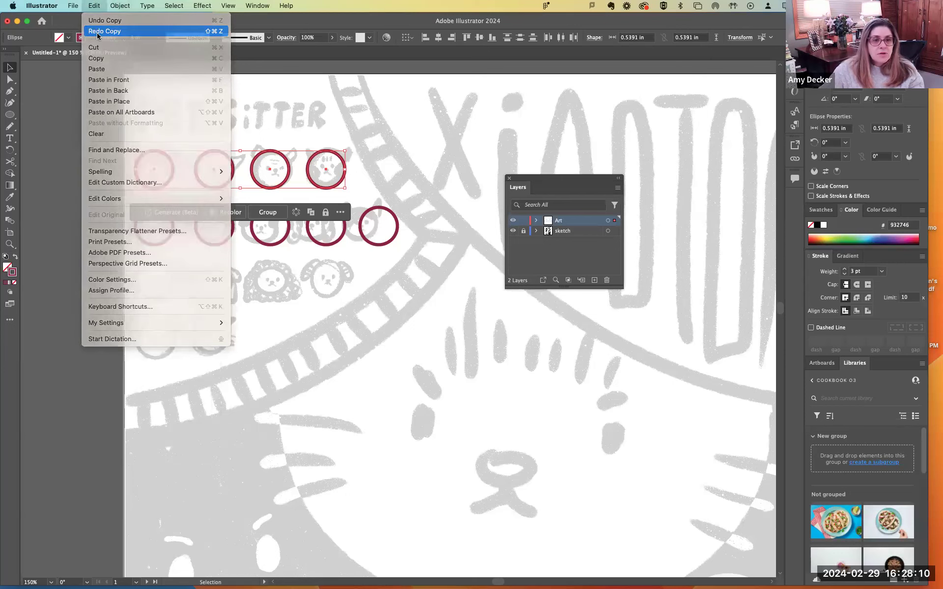
click(100, 6)
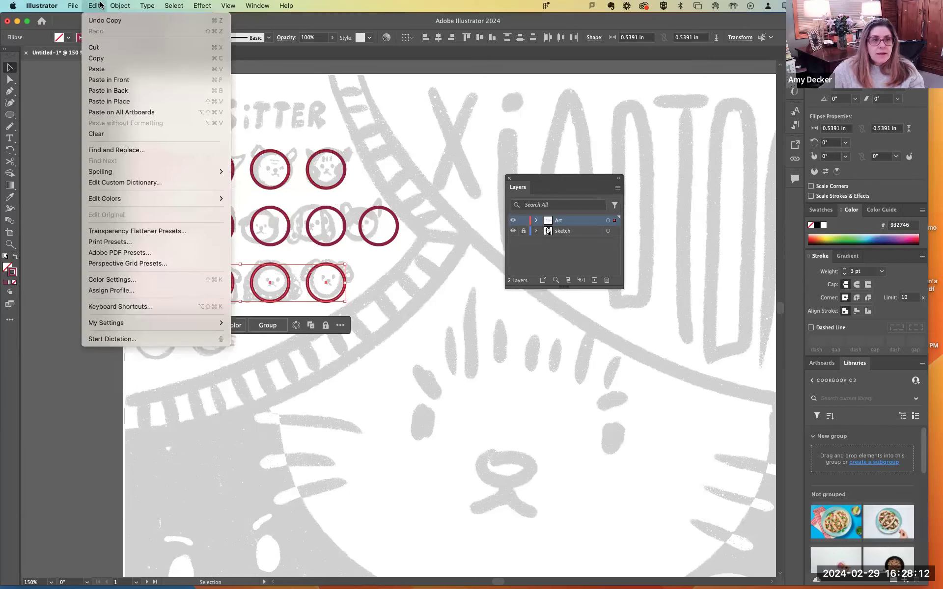
click(97, 20)
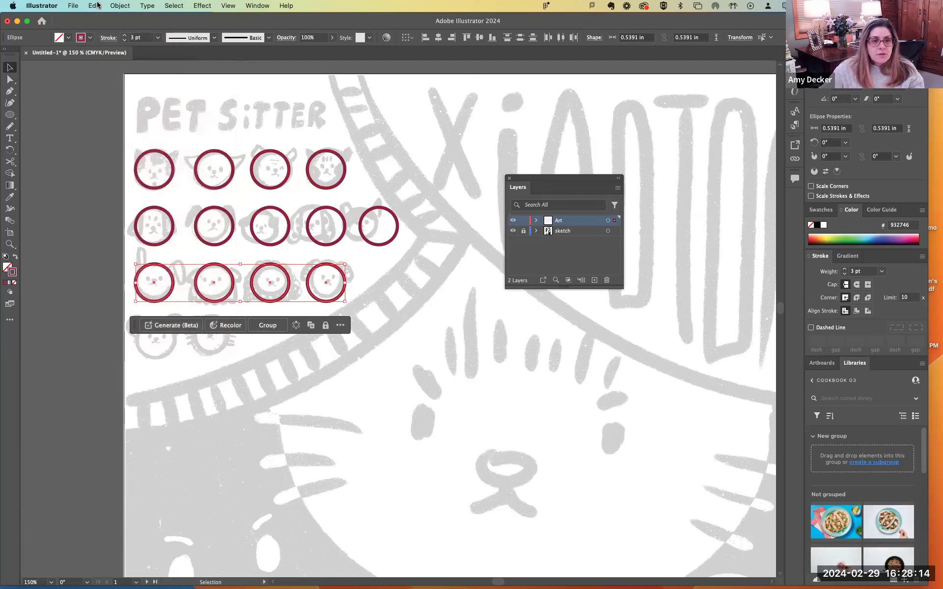
Step: Duplicate the first two circles of the third row down onto the two faces in the bottom row
click(226, 431)
drag(147, 254, 219, 357)
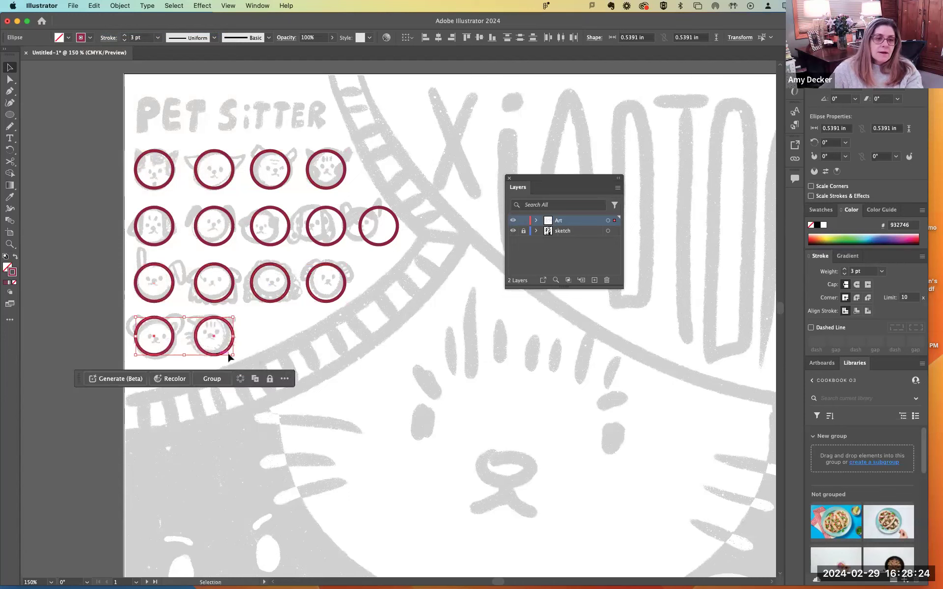
click(308, 379)
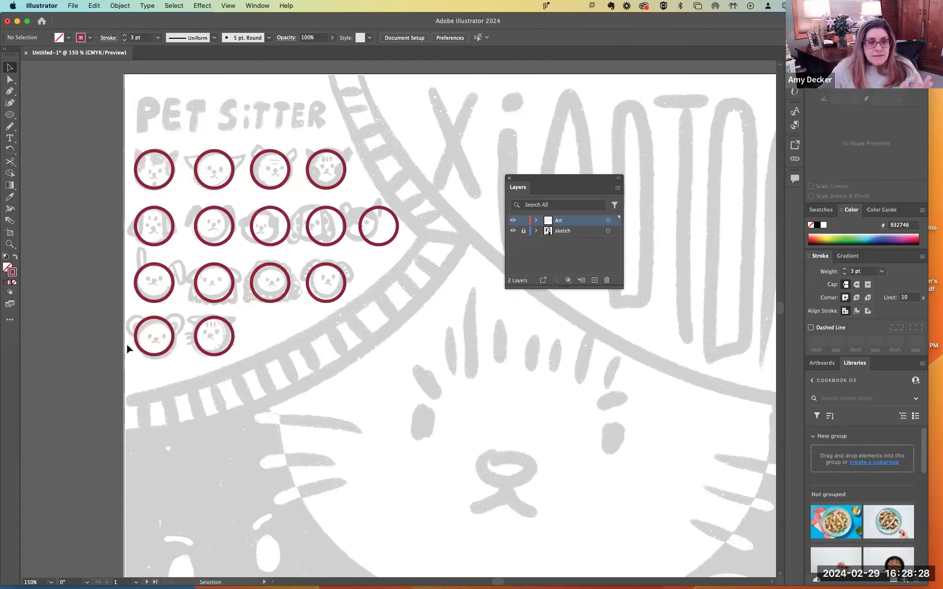
Step: Nudge the two bottom-row circles downward to fit the sketched faces and deselect them
click(153, 341)
drag(121, 311, 249, 361)
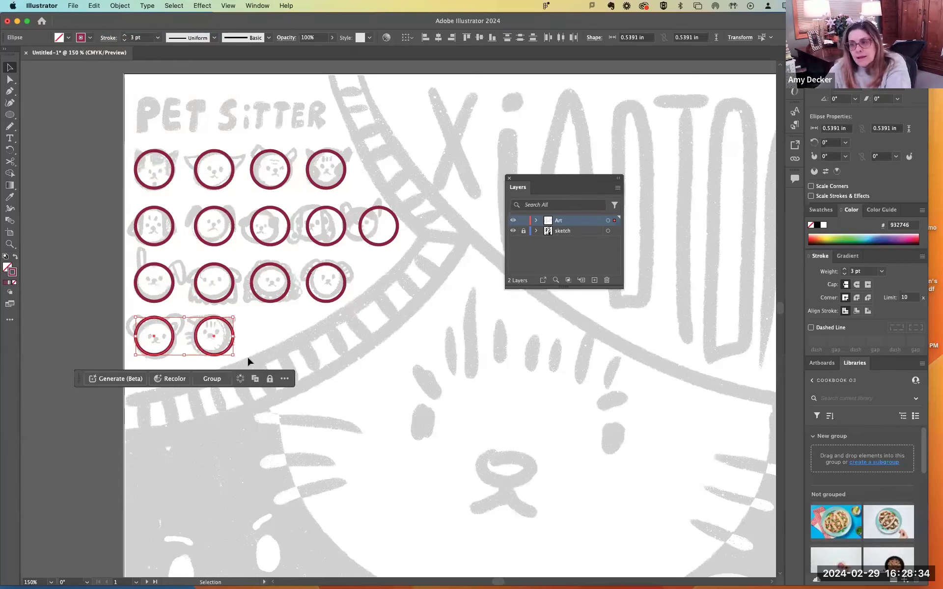
key(Down)
key(Down)
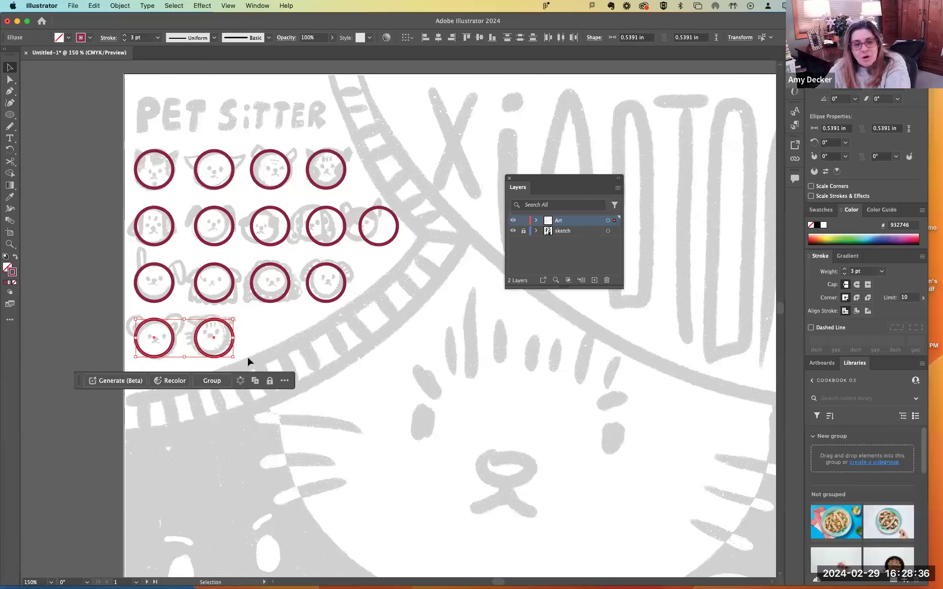
click(287, 363)
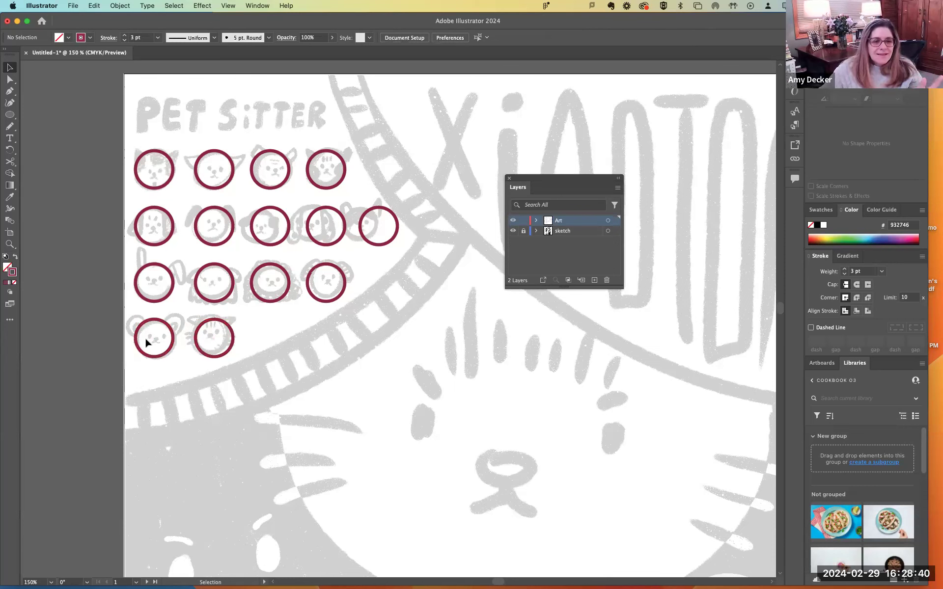
drag(125, 310, 221, 362)
click(263, 355)
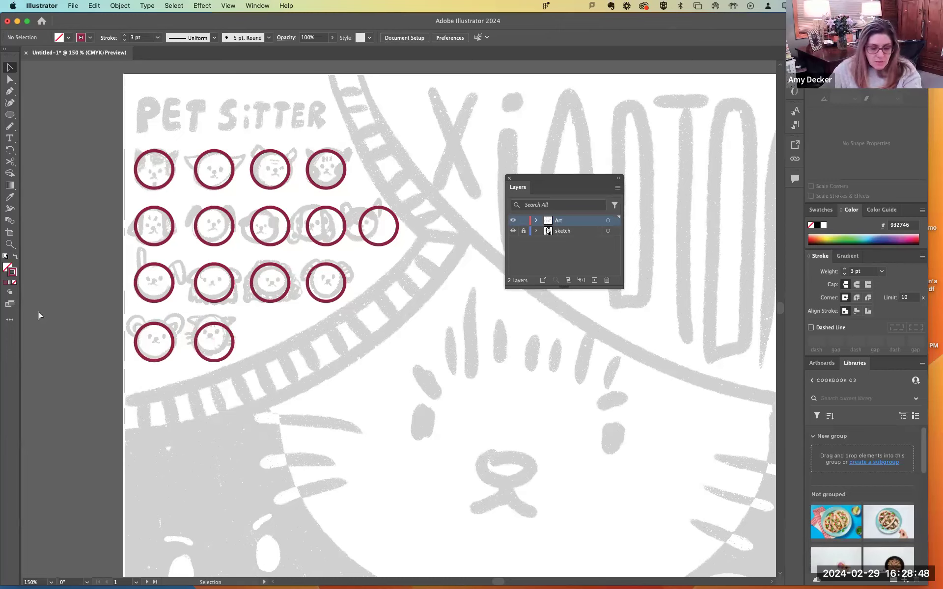
Step: Show the rulers and place vertical guides along the left edges of the five circle columns and a horizontal guide along the top row
key(super+r)
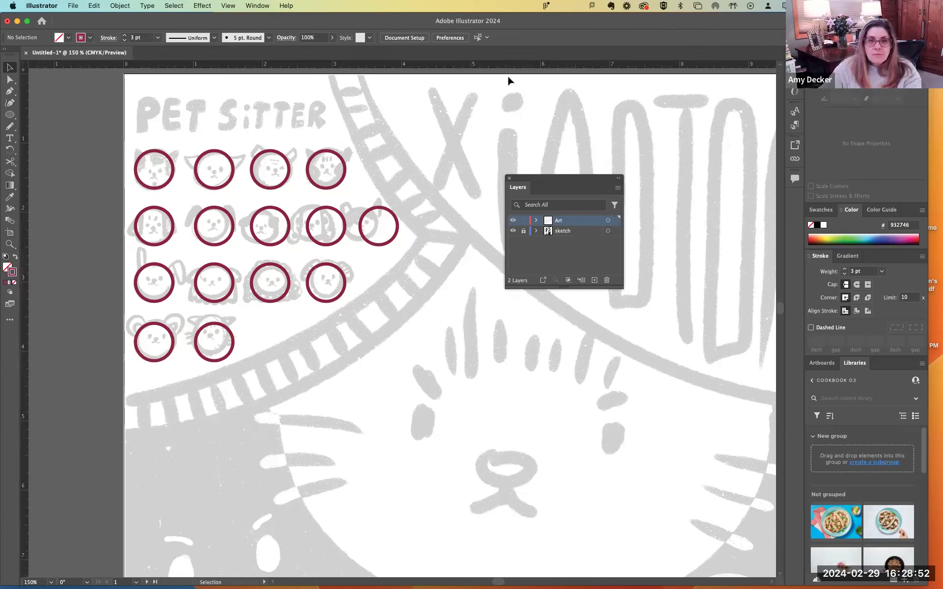
drag(22, 160, 250, 238)
click(28, 190)
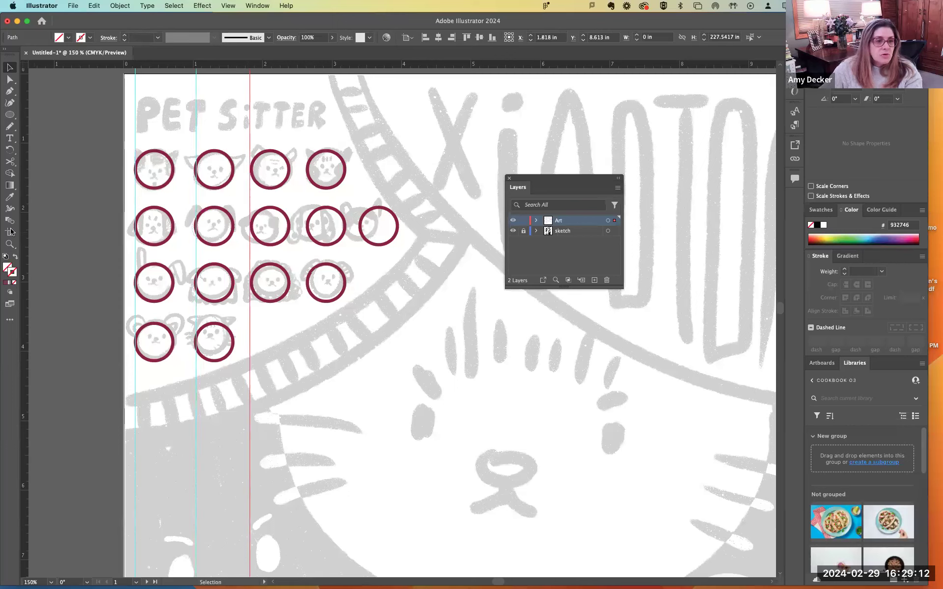
drag(25, 231, 305, 266)
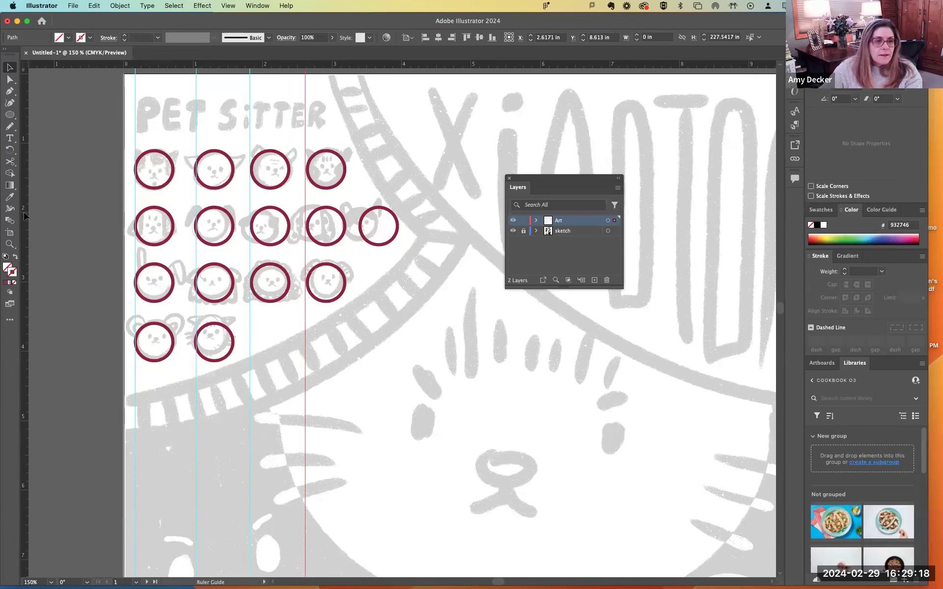
drag(200, 233, 360, 264)
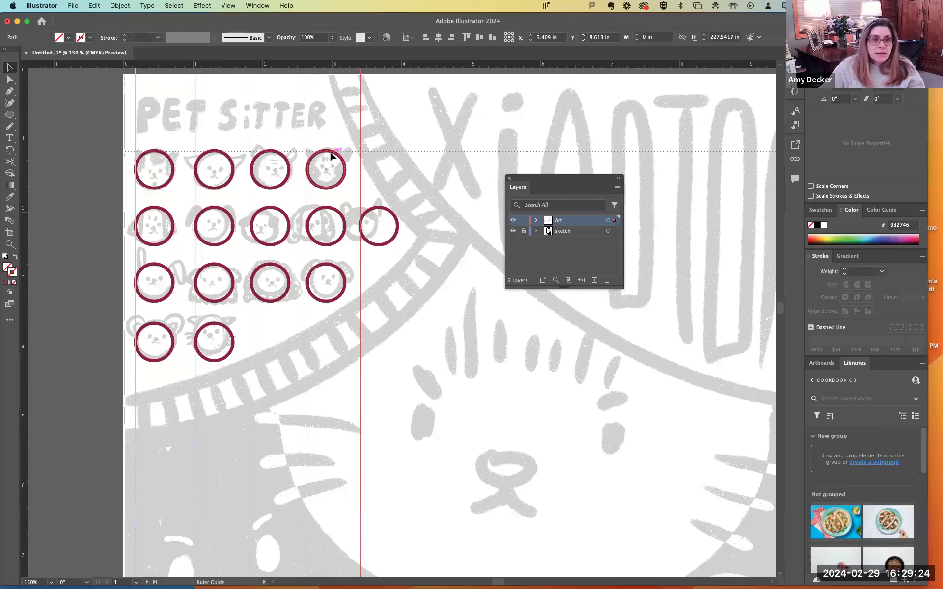
drag(330, 156, 330, 152)
click(59, 204)
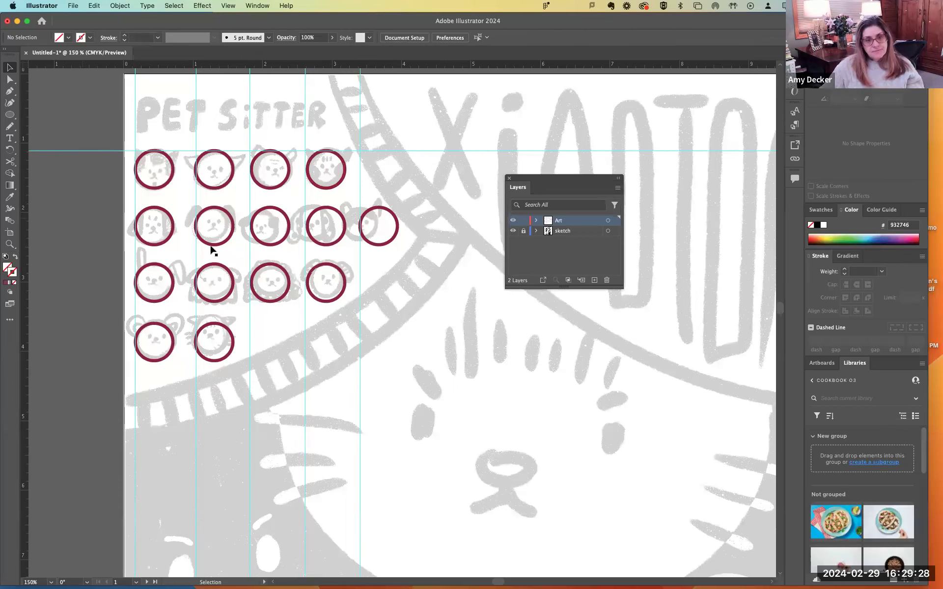
Step: Select the first circle in the top row and dock the floating Layers panel beside Artboards and Libraries
scroll(170, 181, up, 5)
scroll(171, 181, down, 5)
scroll(170, 181, up, 1)
key(a)
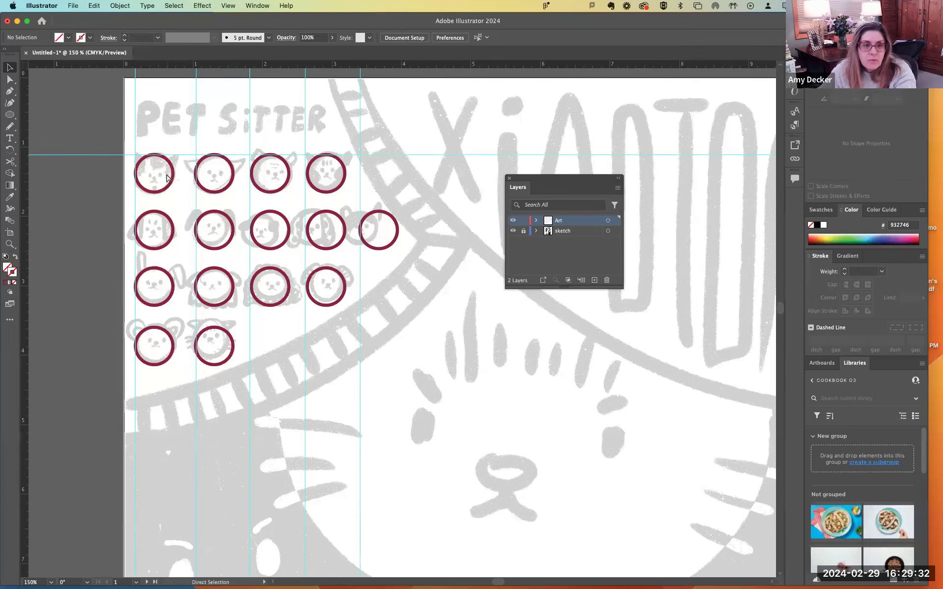
scroll(167, 177, up, 5)
drag(475, 327, 579, 374)
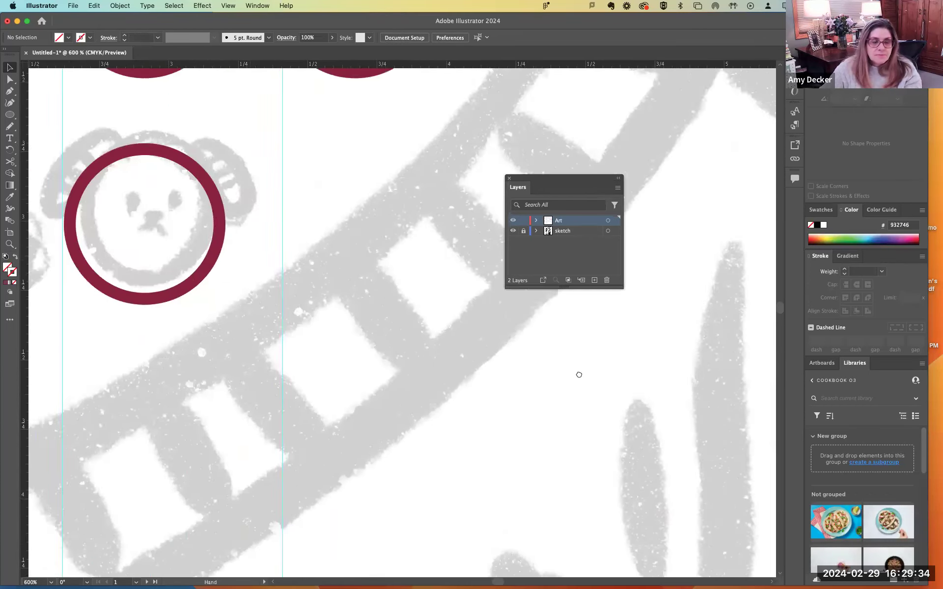
scroll(579, 374, up, 10)
scroll(579, 375, left, 10)
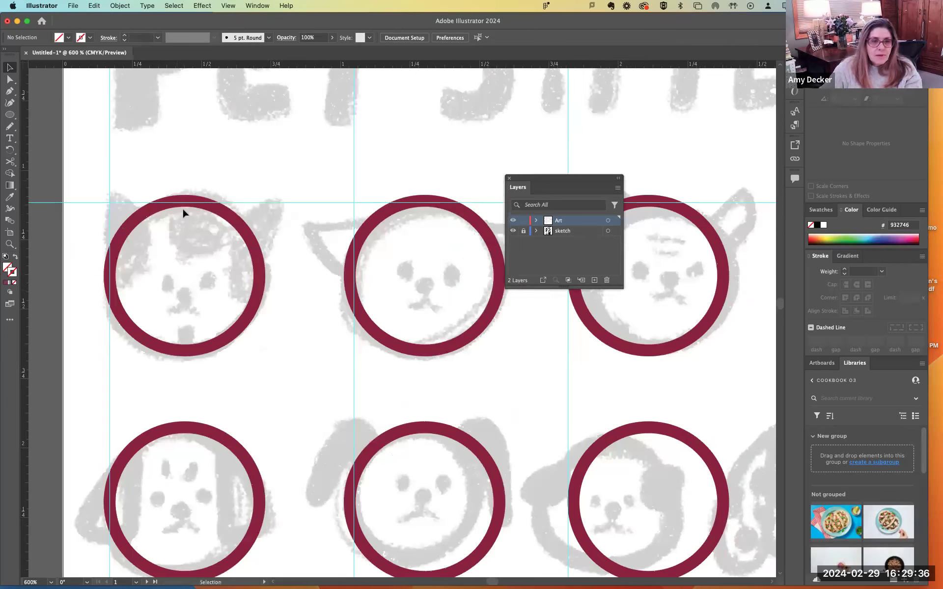
click(183, 210)
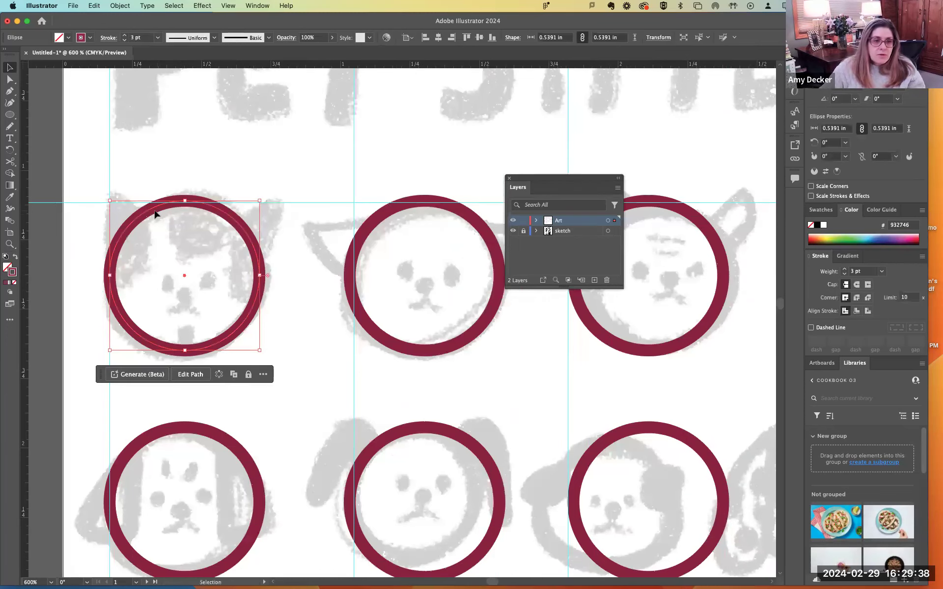
key(super+equal)
key(super+equal)
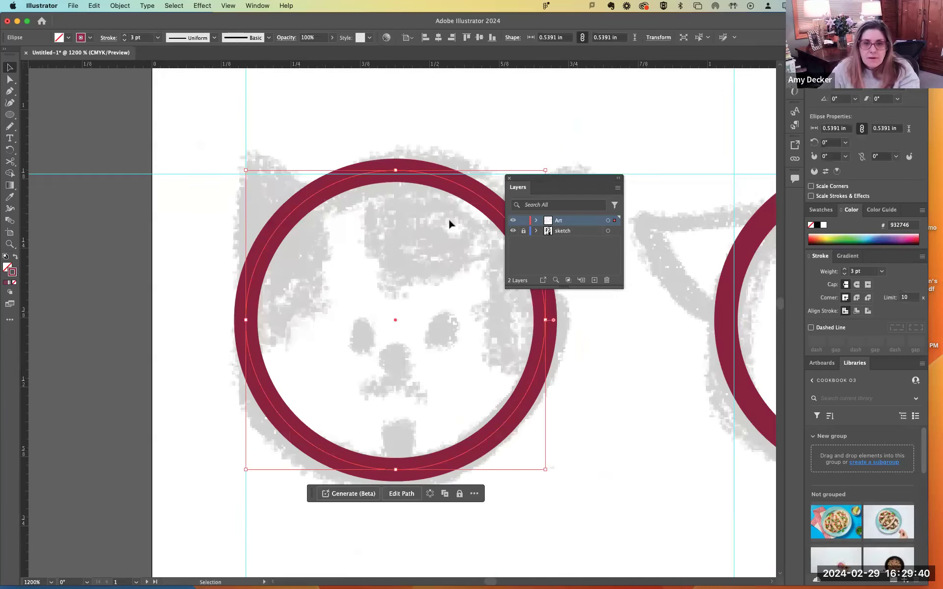
drag(559, 183, 882, 364)
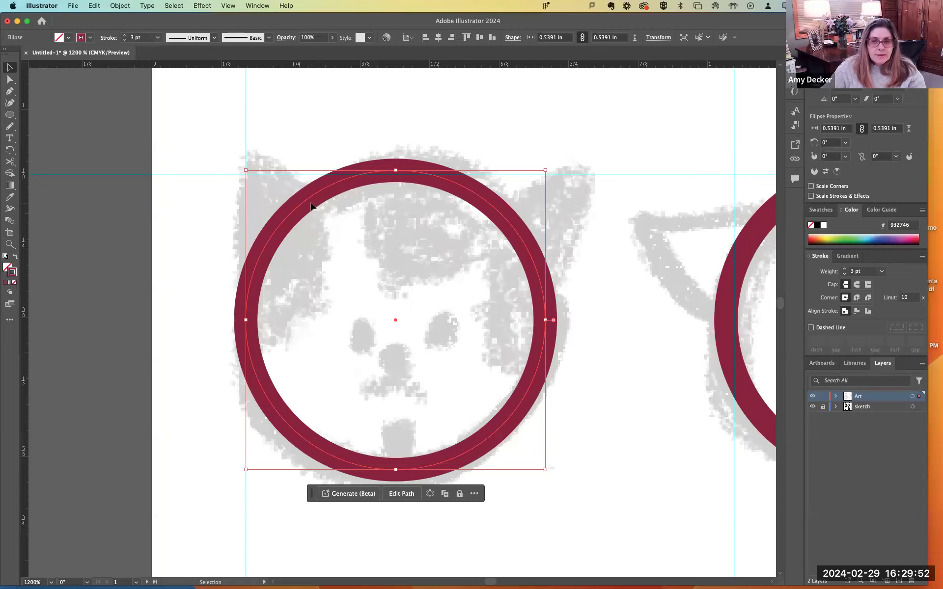
Step: Align the circle's stroke to the inside and move the horizontal guide to the circle's top edge
click(856, 311)
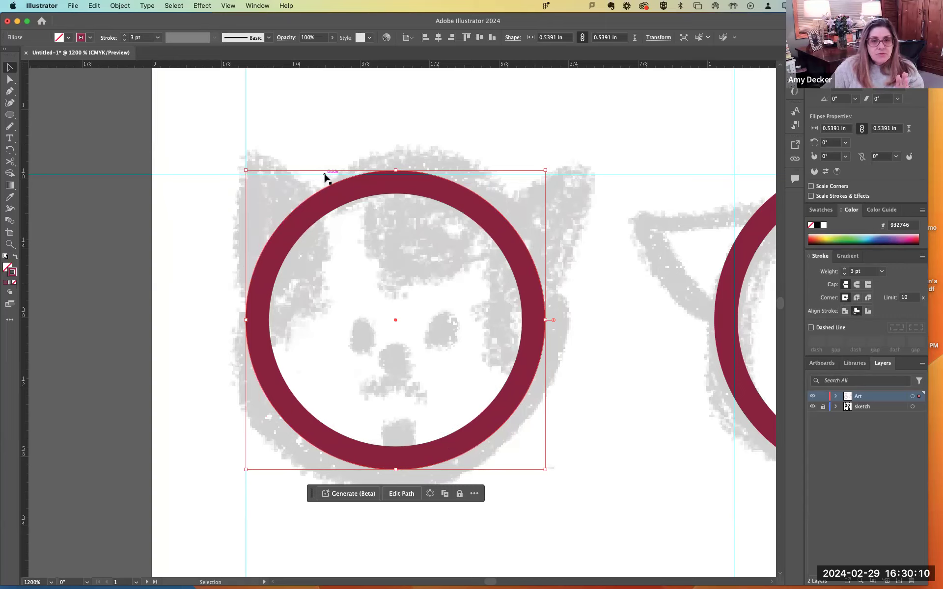
drag(228, 174, 228, 172)
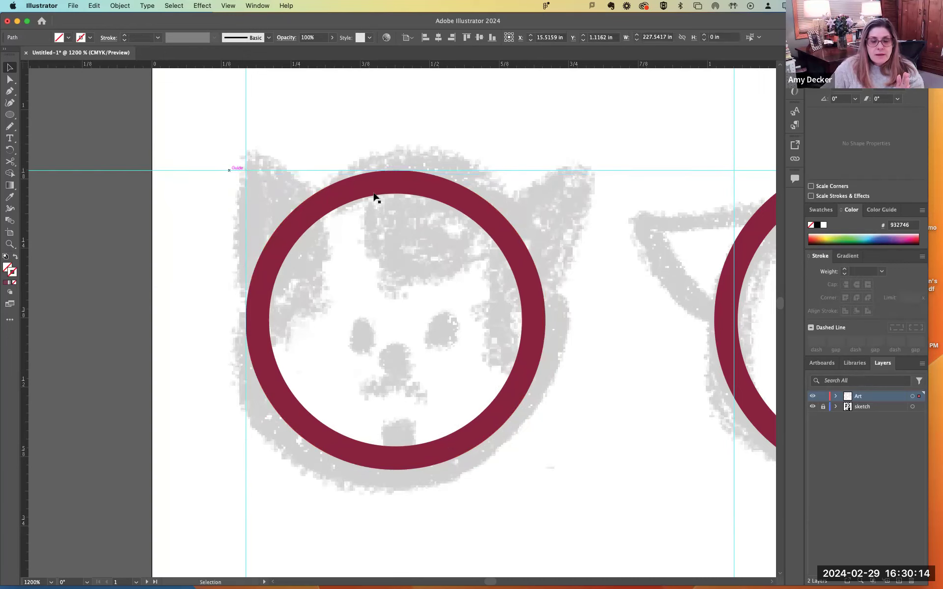
Step: Compare the outside, inside and center stroke alignments on the first circle, finishing with the stroke aligned to center
click(404, 178)
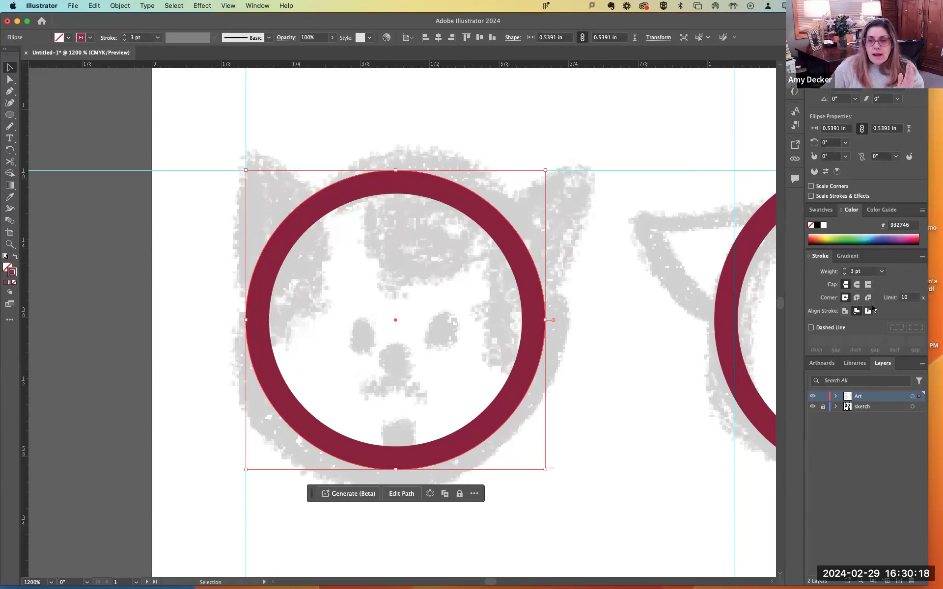
click(868, 311)
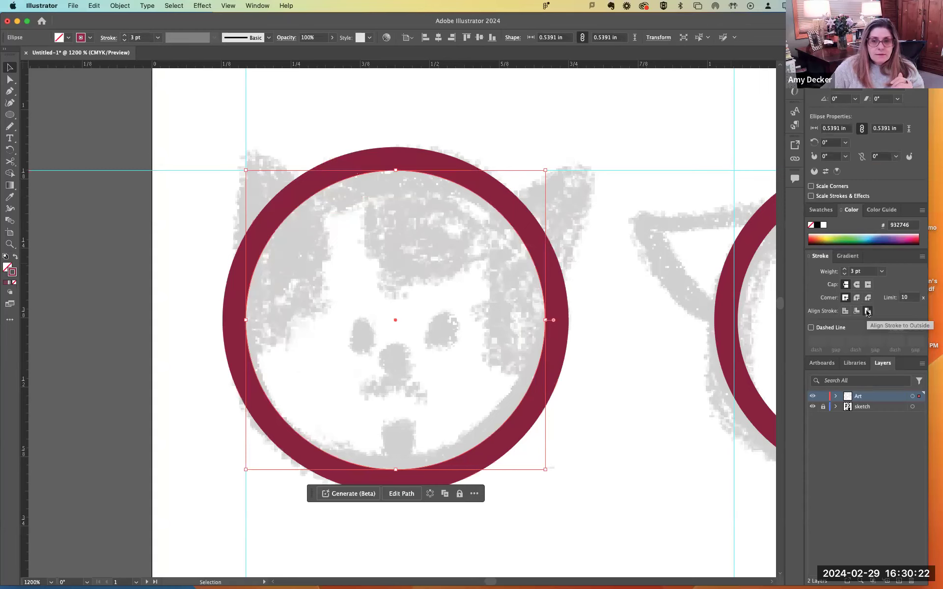
click(857, 311)
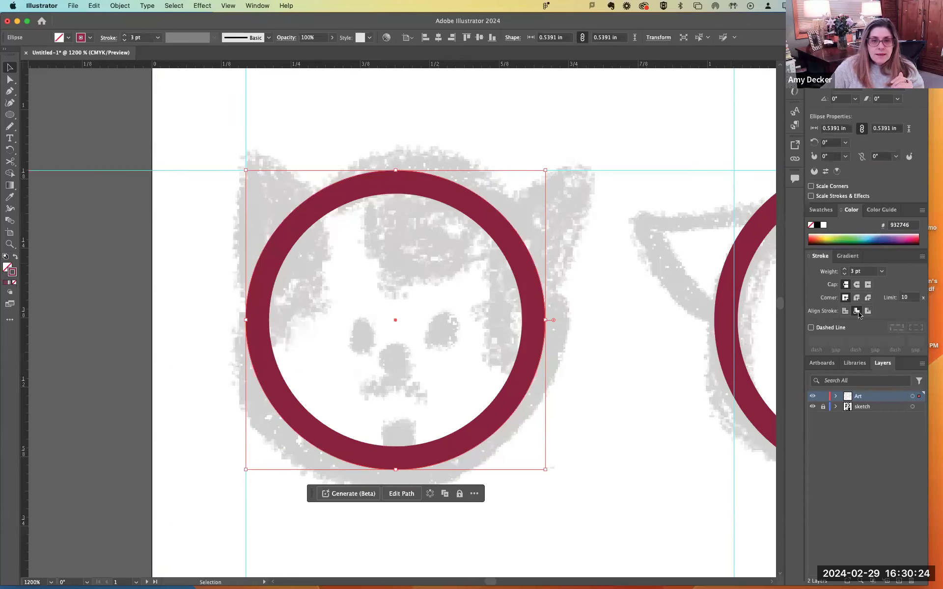
click(868, 312)
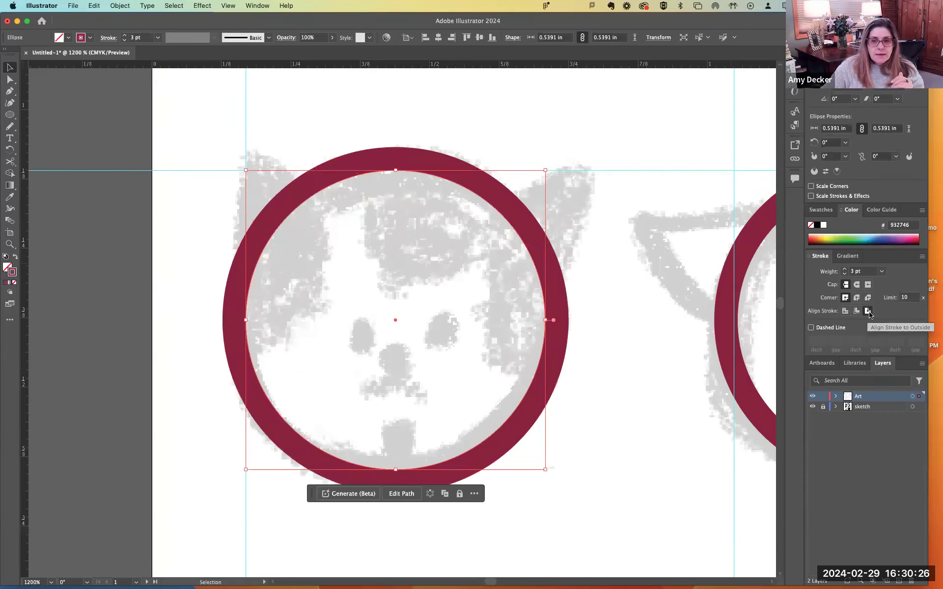
click(846, 311)
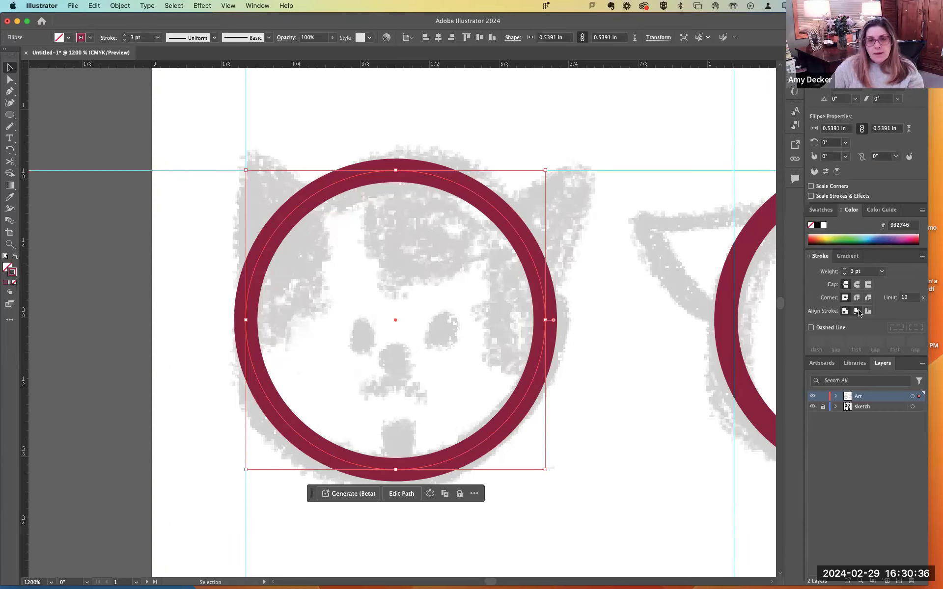
click(857, 311)
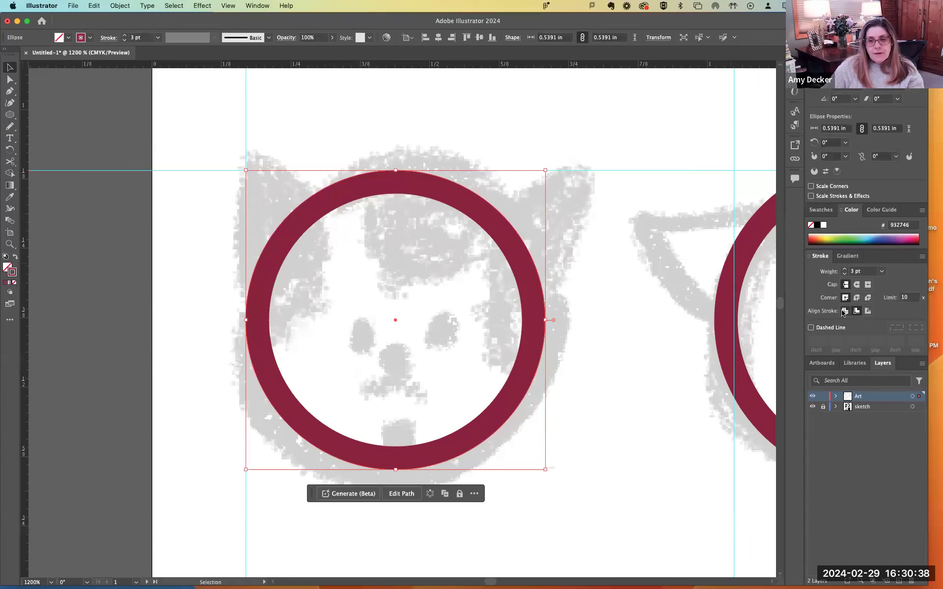
click(845, 312)
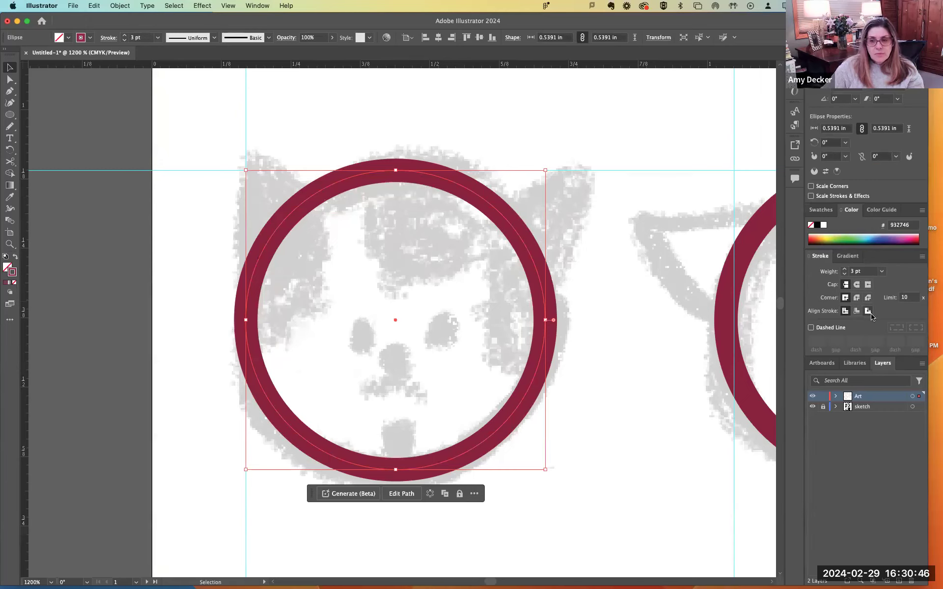
Step: Turn on a dashed line for the first circle's stroke and try dash lengths of 5 pt and 3 pt
click(811, 328)
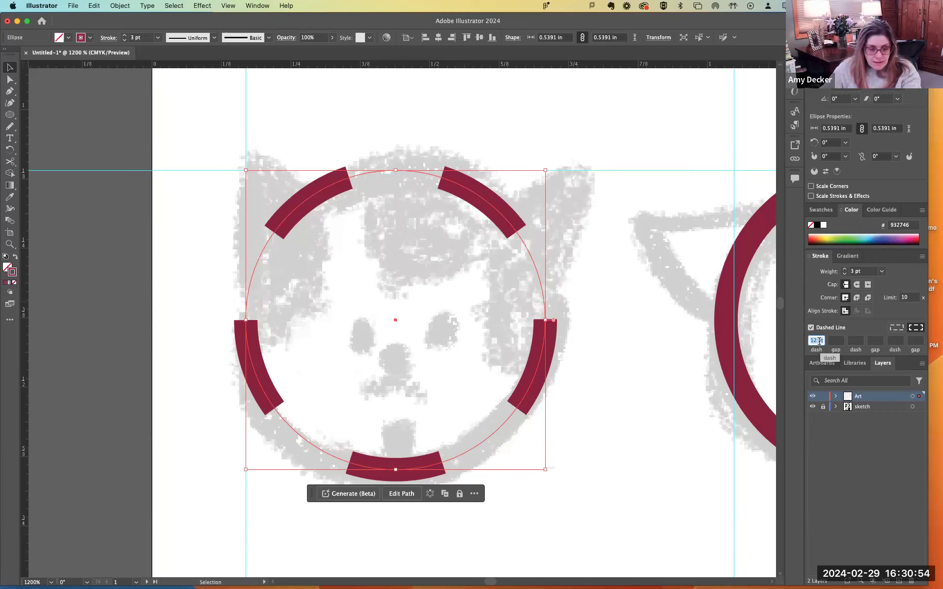
text(5)
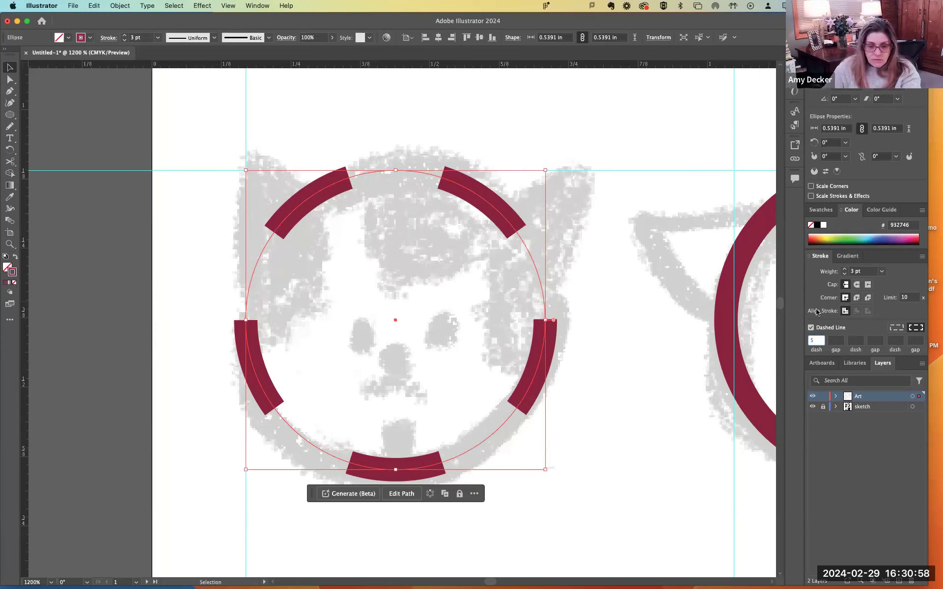
key(Tab)
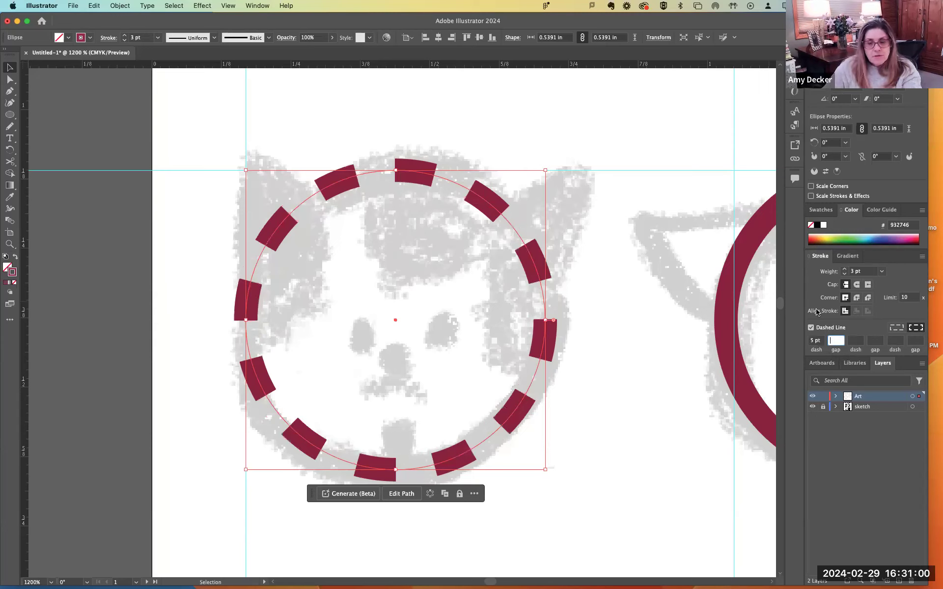
click(814, 341)
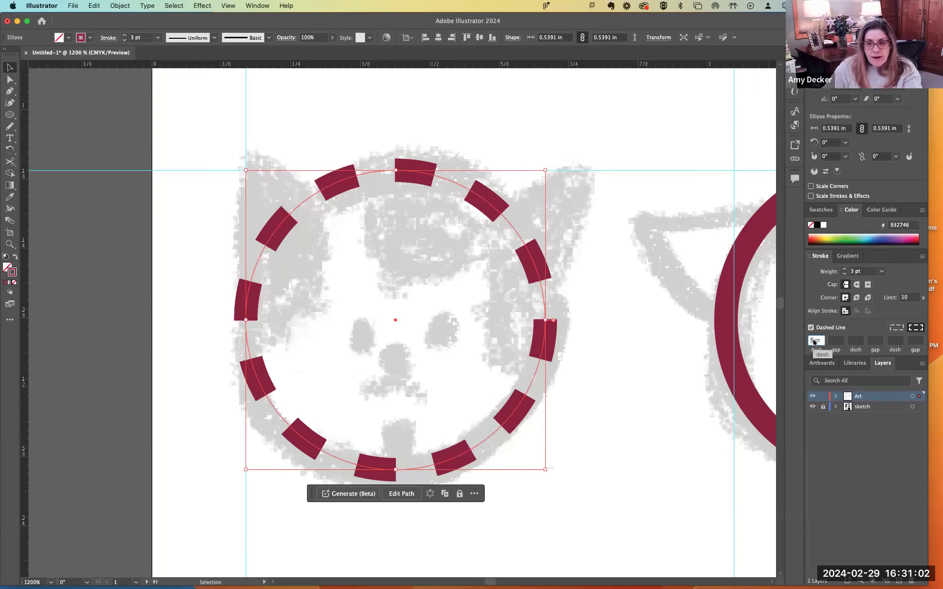
text(3)
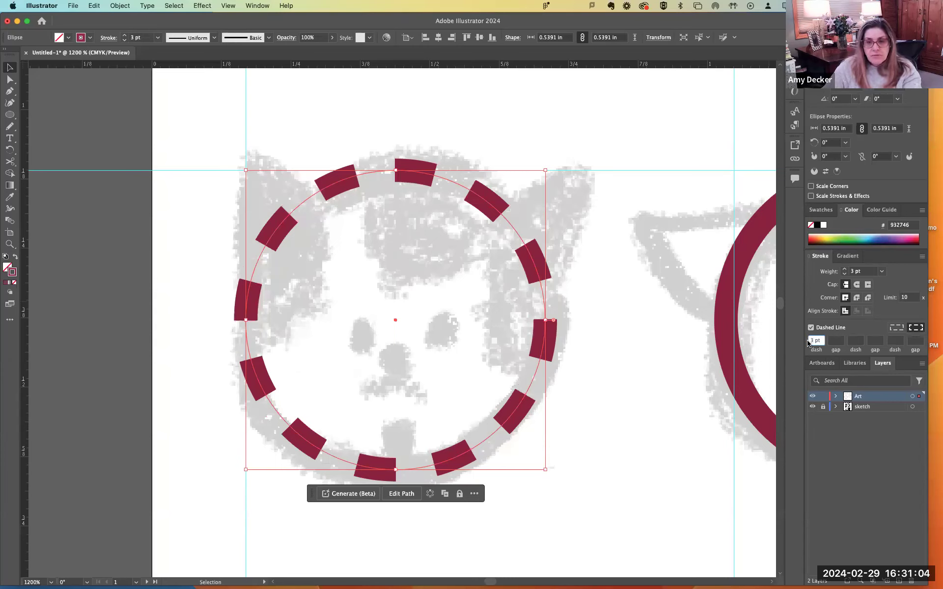
key(Tab)
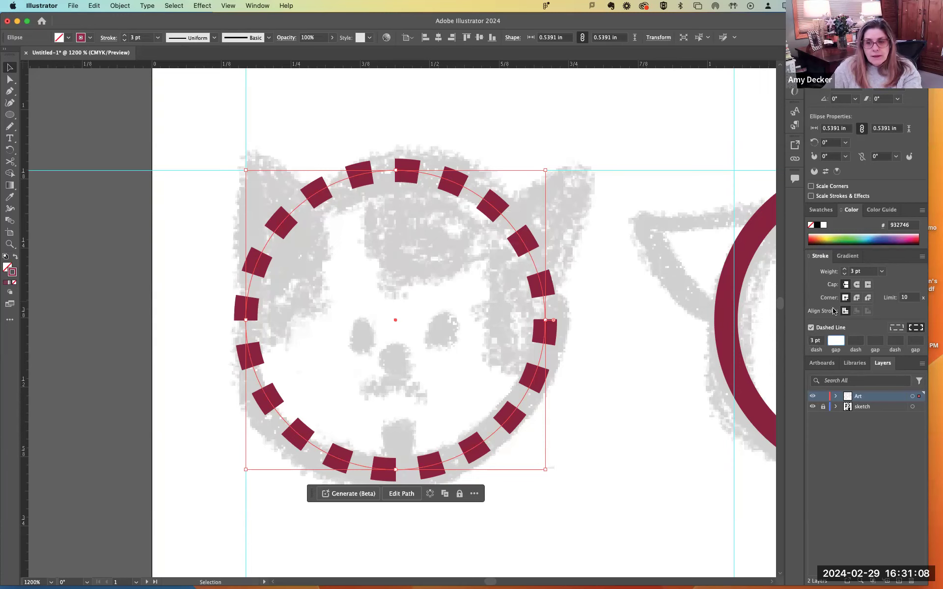
Step: Give the circle's dashes round caps and try dash lengths of 1 pt and 5 pt
click(858, 286)
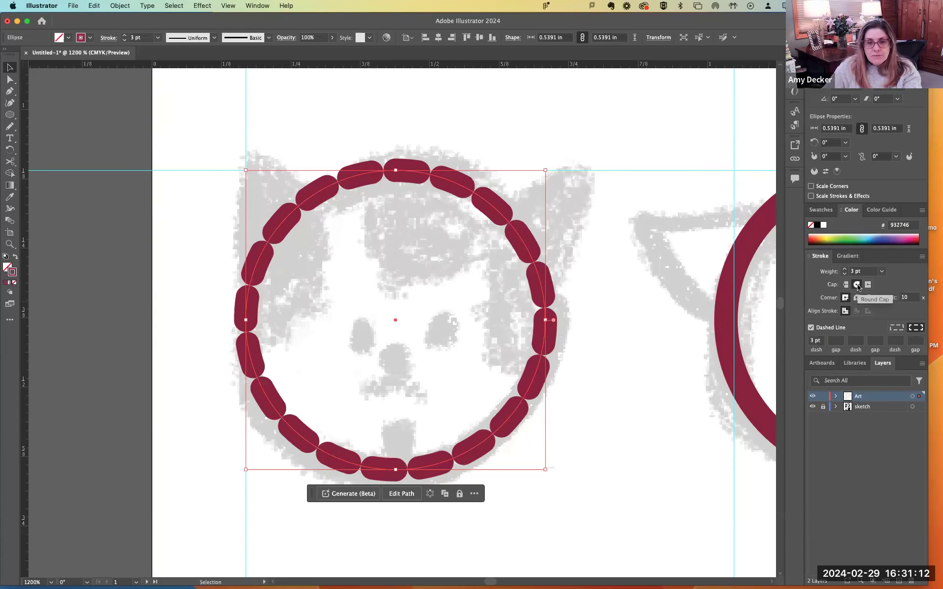
click(816, 341)
text(1)
key(Tab)
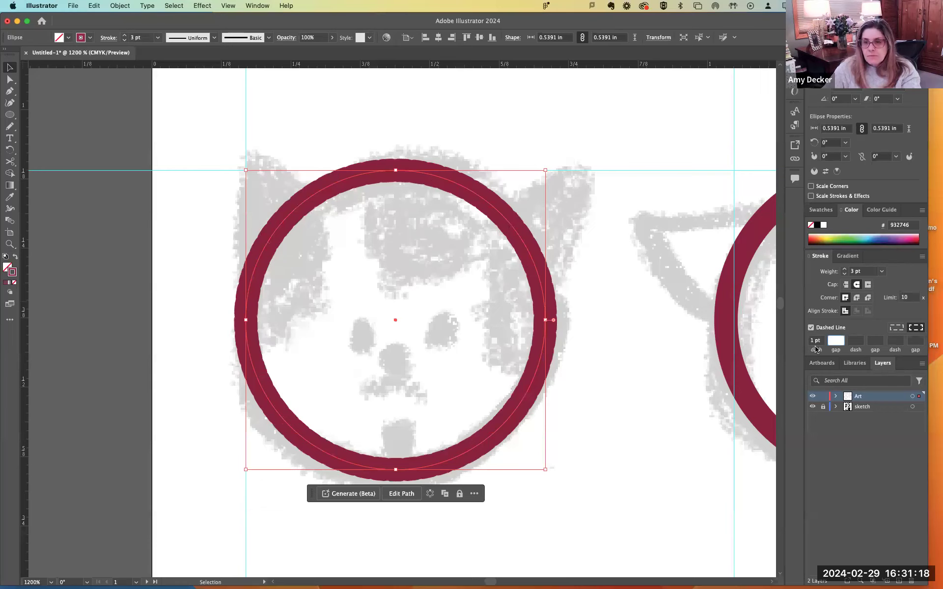
double_click(817, 343)
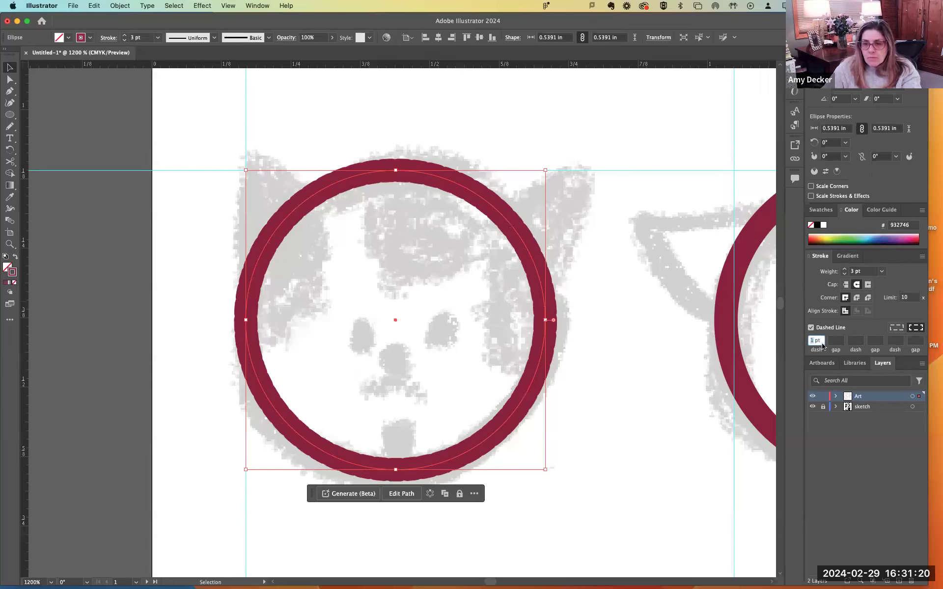
text(5)
key(Tab)
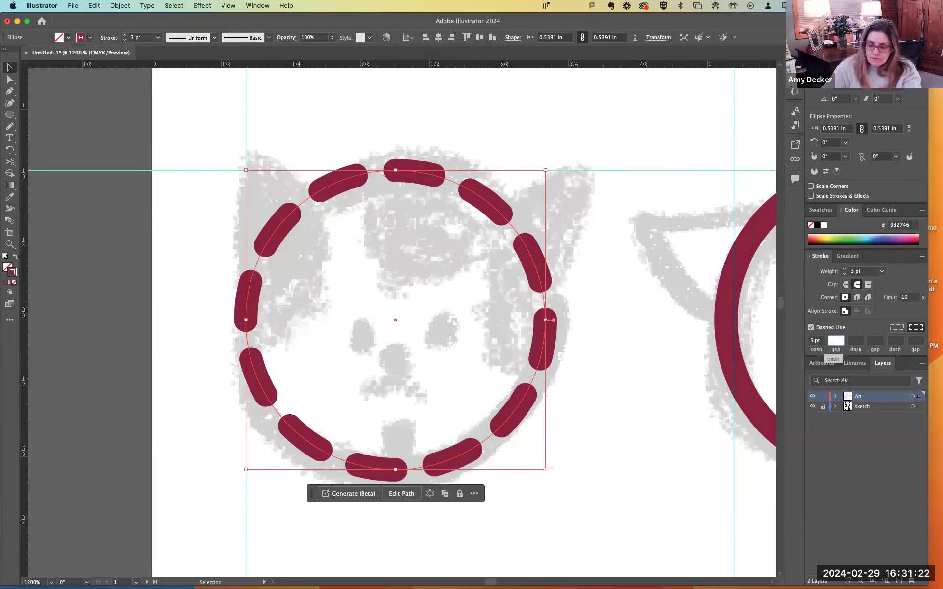
Step: Set the dash length to 6 pt and try gaps of 3 pt, 6 pt and finally 12 pt
double_click(811, 343)
text(6)
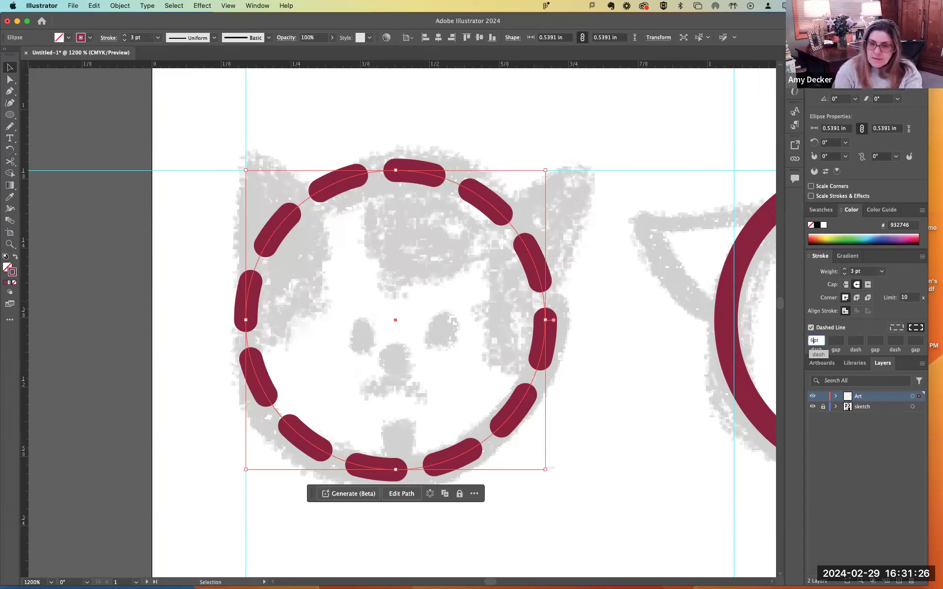
key(Tab)
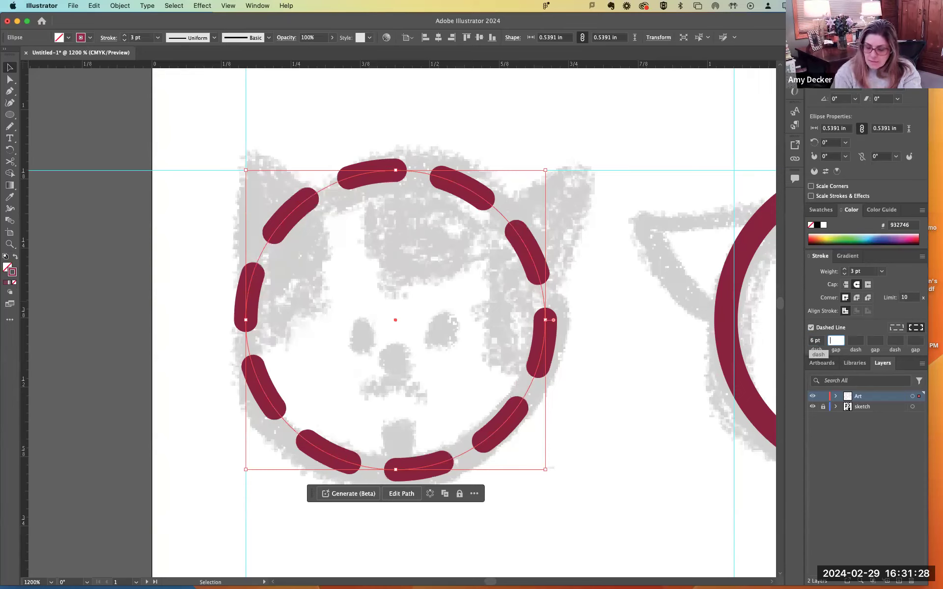
key(Tab)
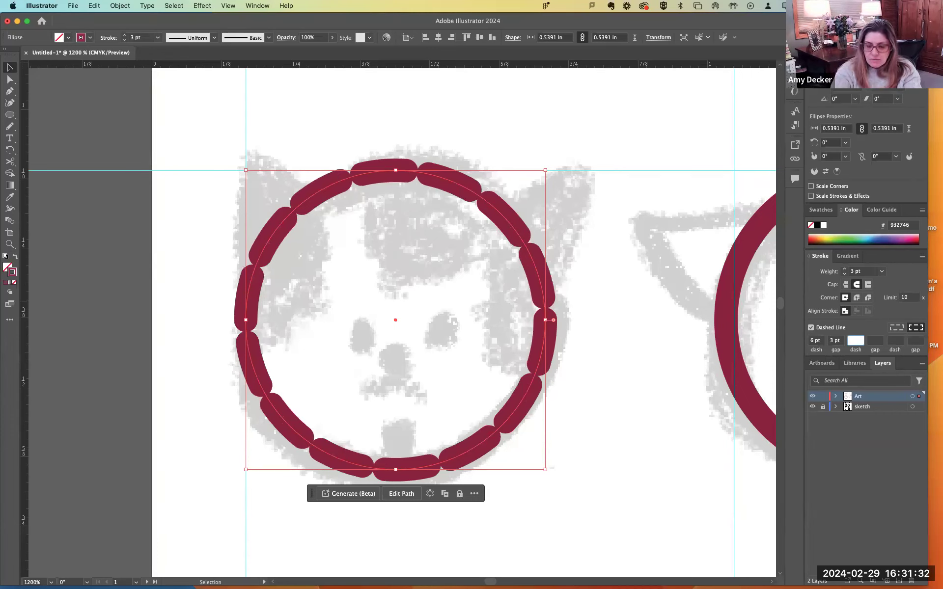
click(835, 340)
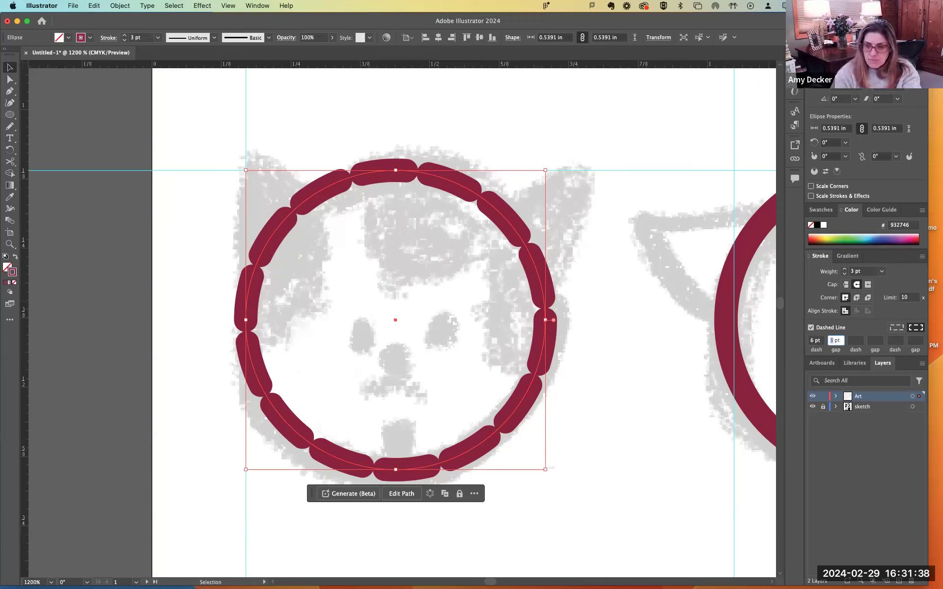
text(6)
key(Tab)
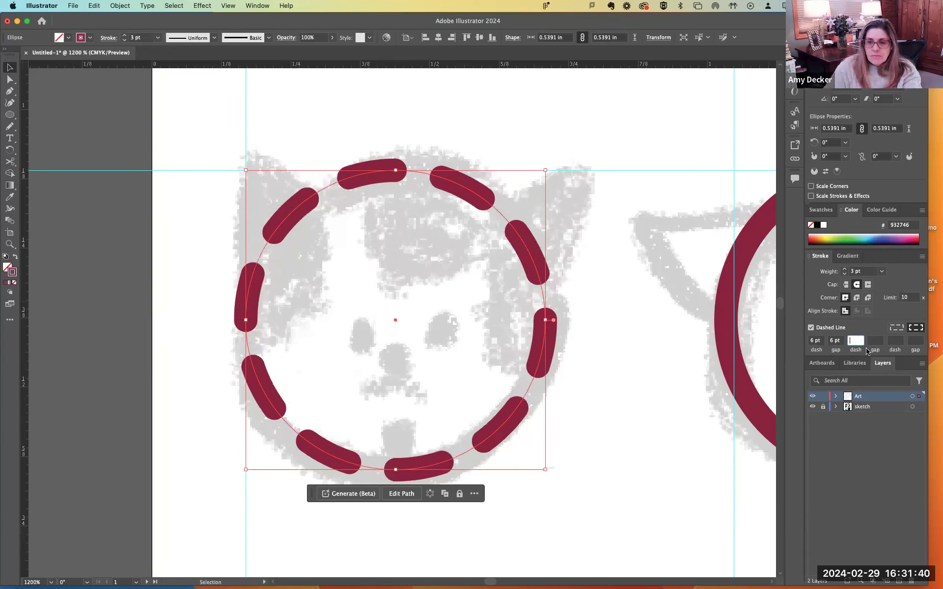
click(835, 342)
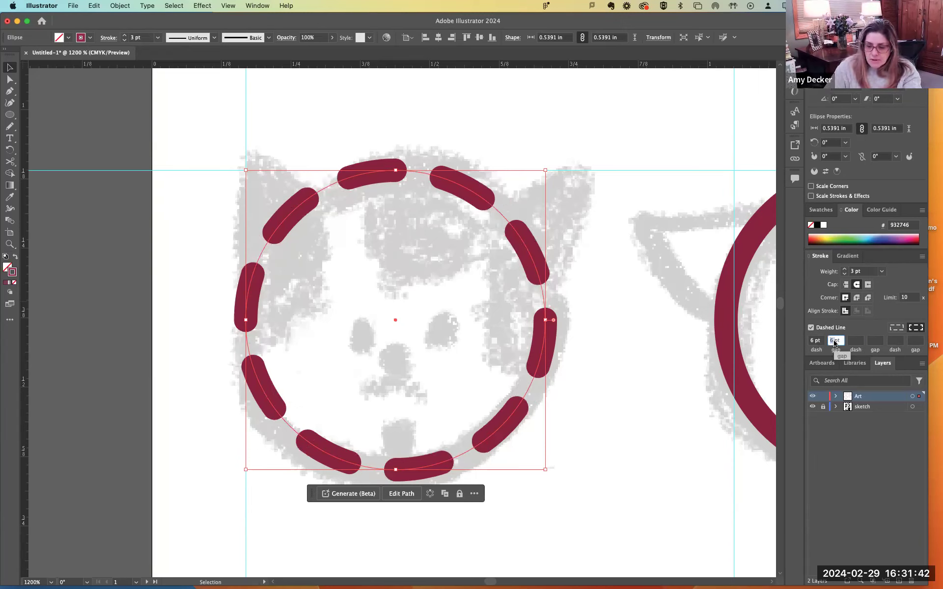
text(12)
key(Tab)
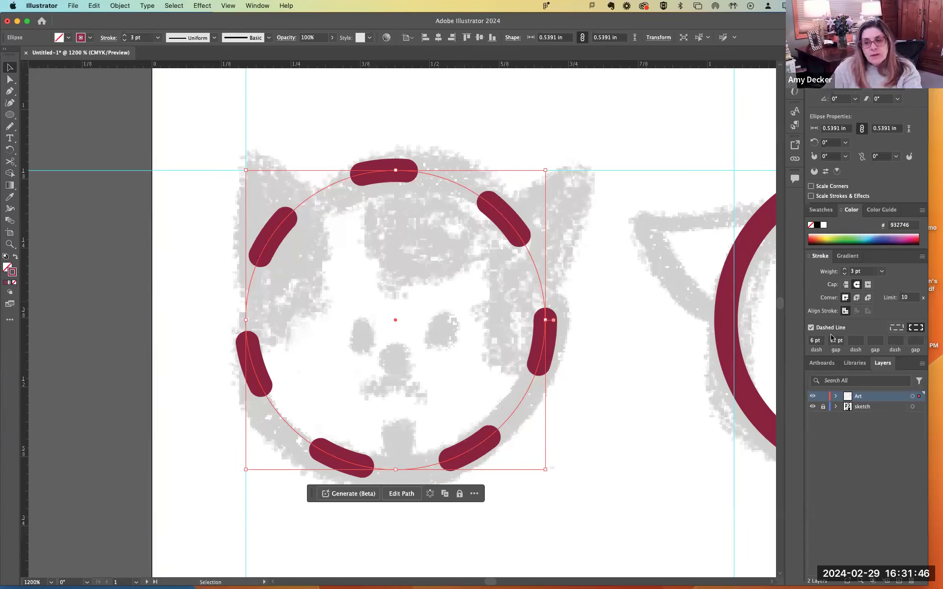
Step: Compare butt, projecting and round caps on the dashed circle, finishing with round caps, and deselect it
click(845, 285)
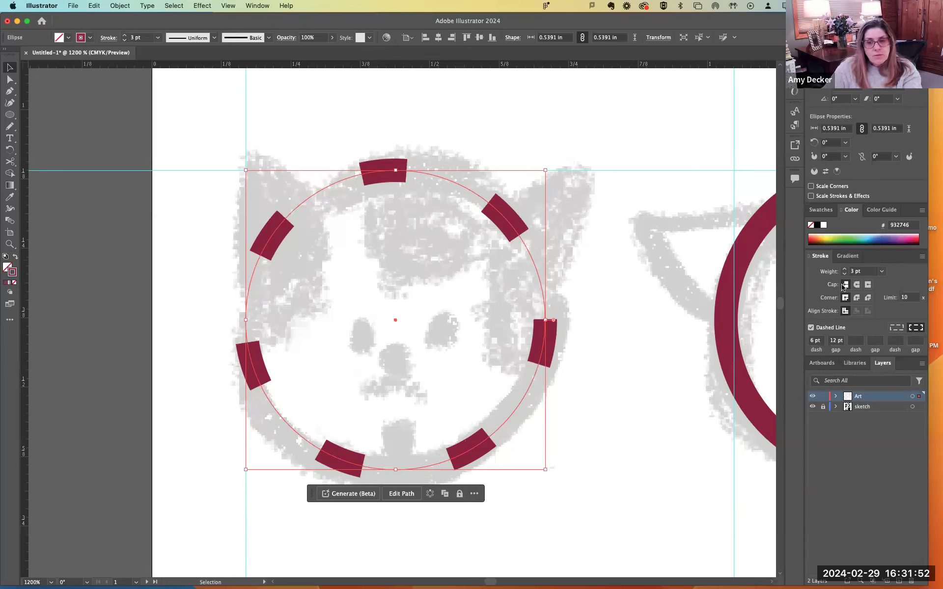
click(868, 285)
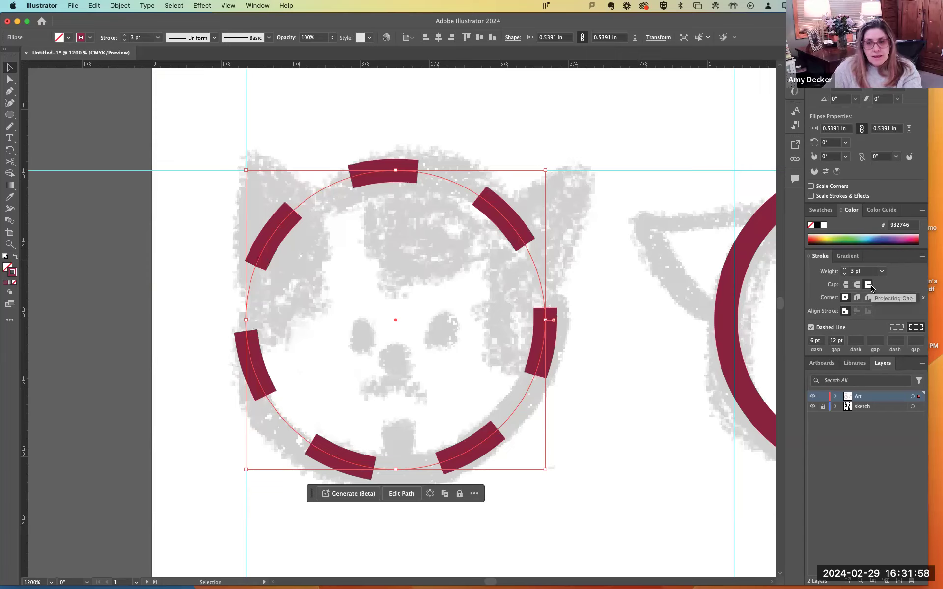
click(857, 285)
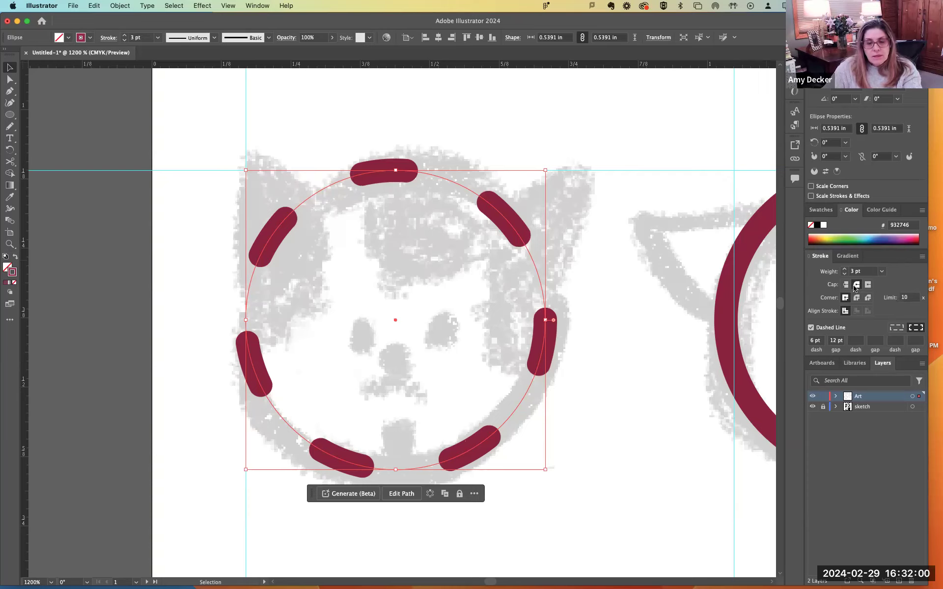
click(410, 314)
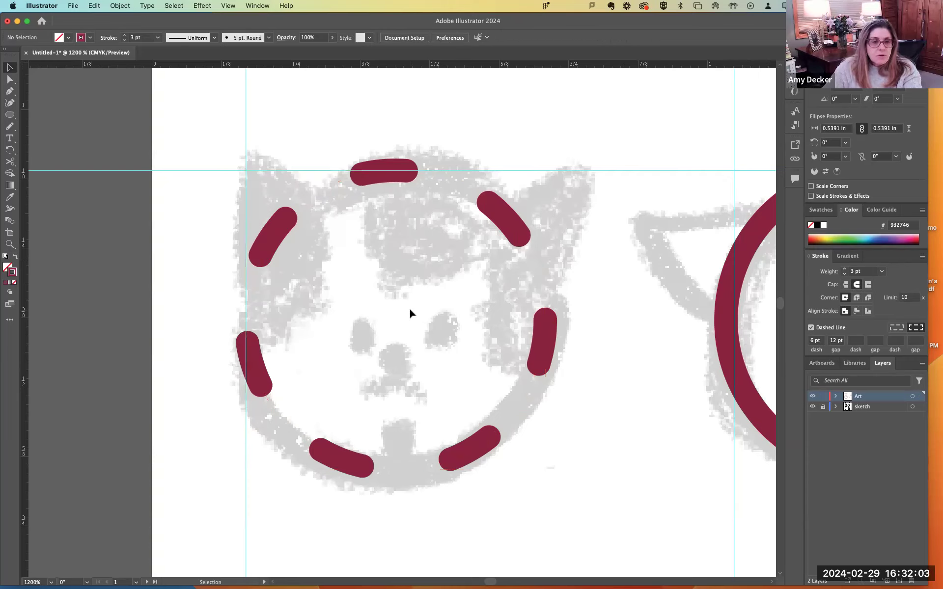
Step: Reselect the first circle, expand the stroke options and turn off its dashed line
click(509, 225)
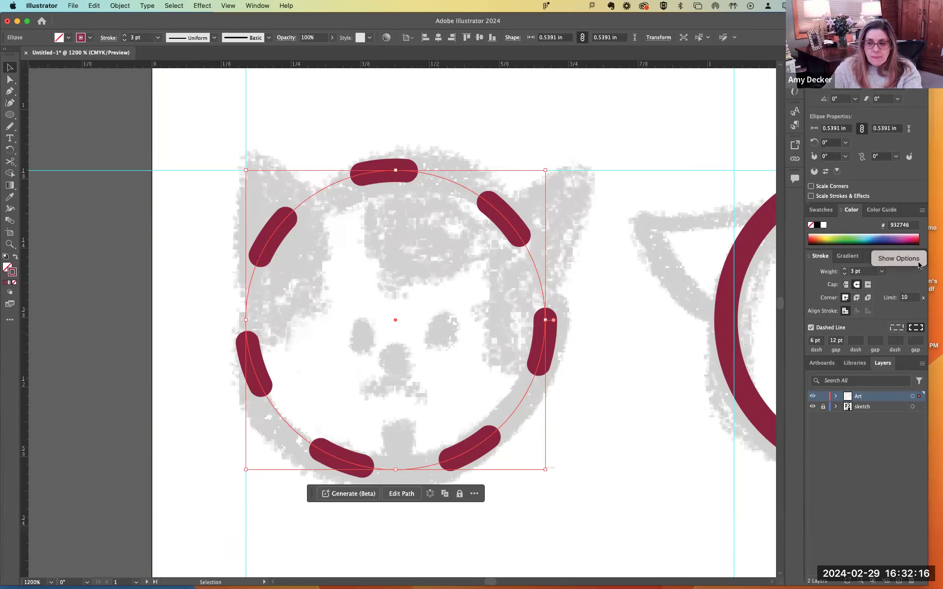
click(907, 260)
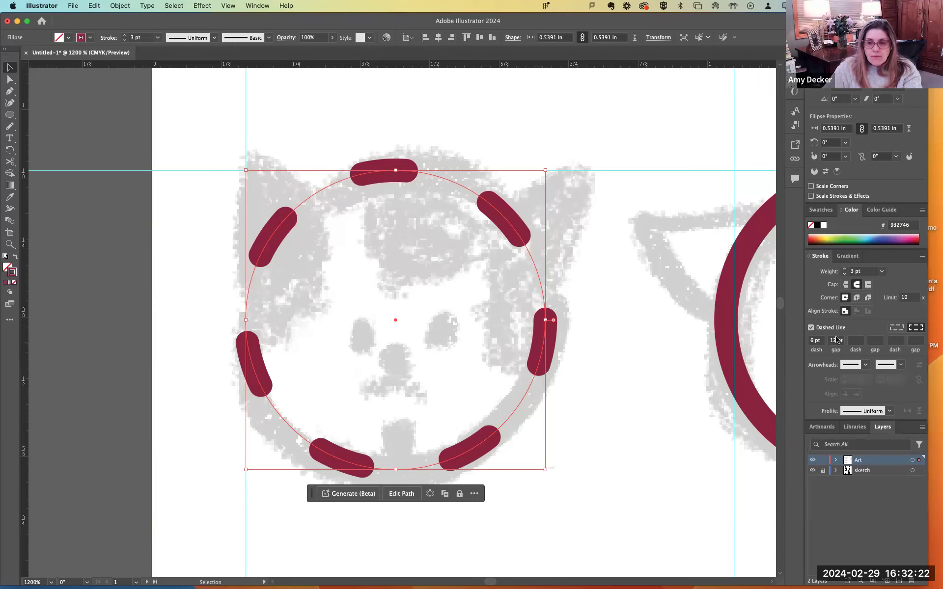
click(811, 328)
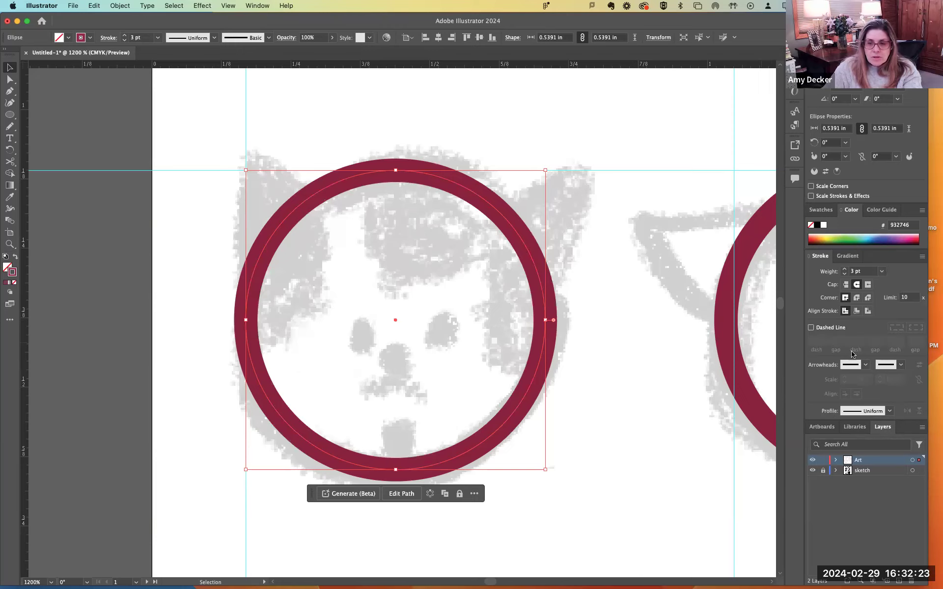
Step: Try Width Profiles 1, 2, 4 and 5 on the first circle's stroke
click(890, 410)
click(868, 441)
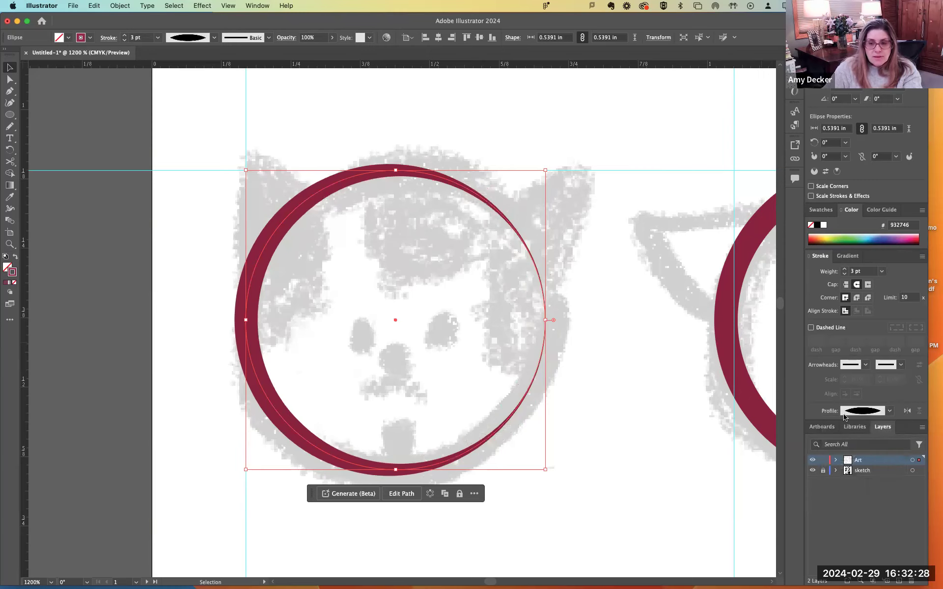
click(892, 412)
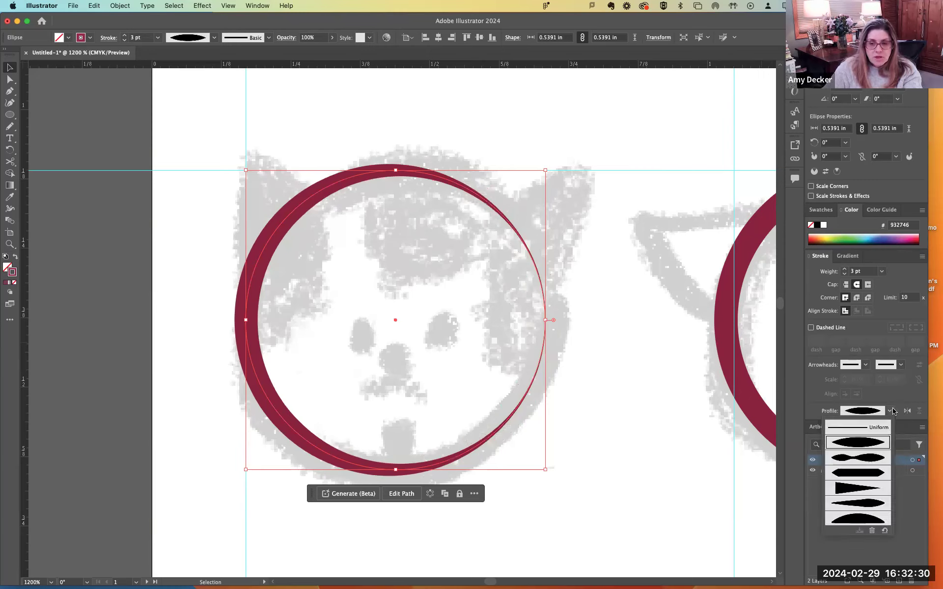
click(872, 460)
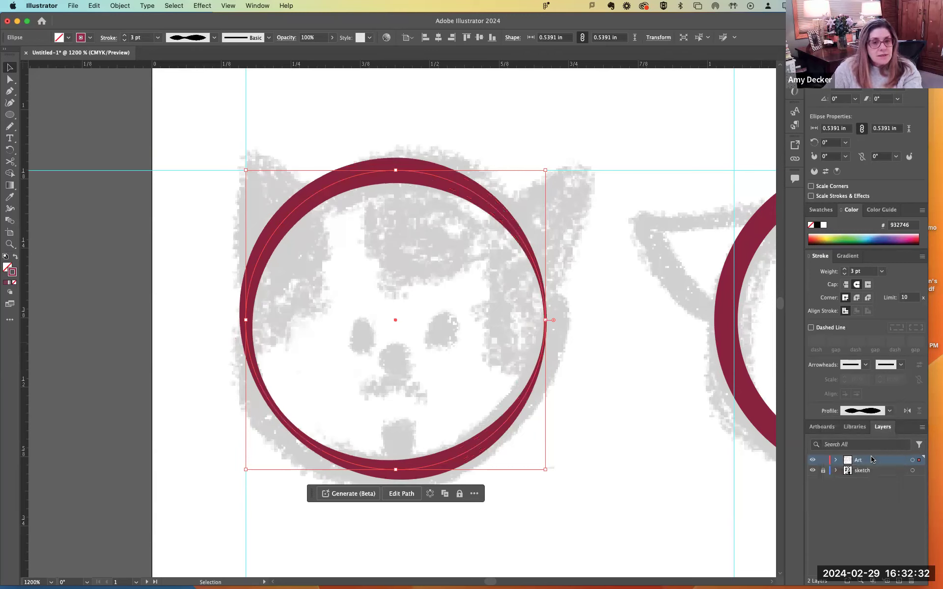
click(889, 411)
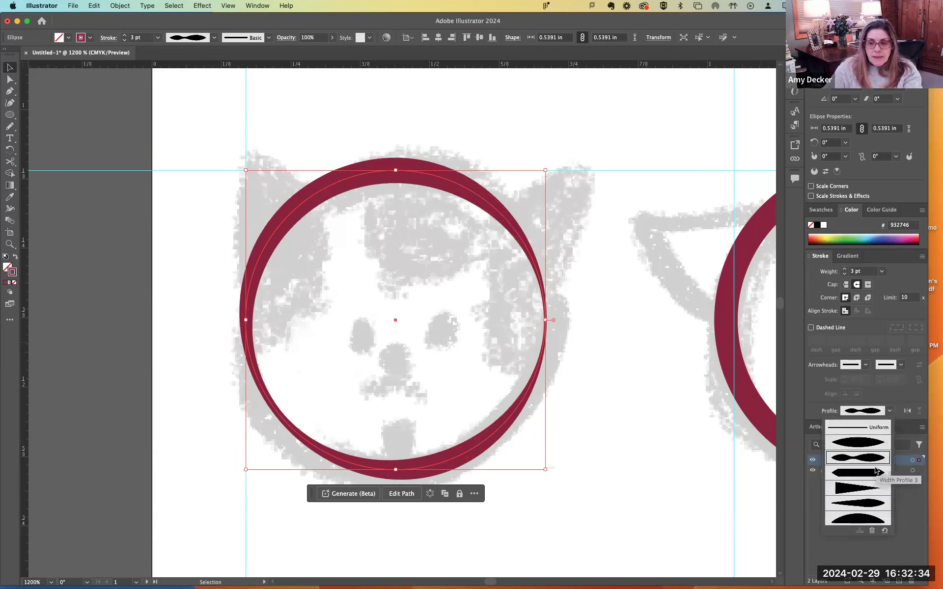
click(870, 489)
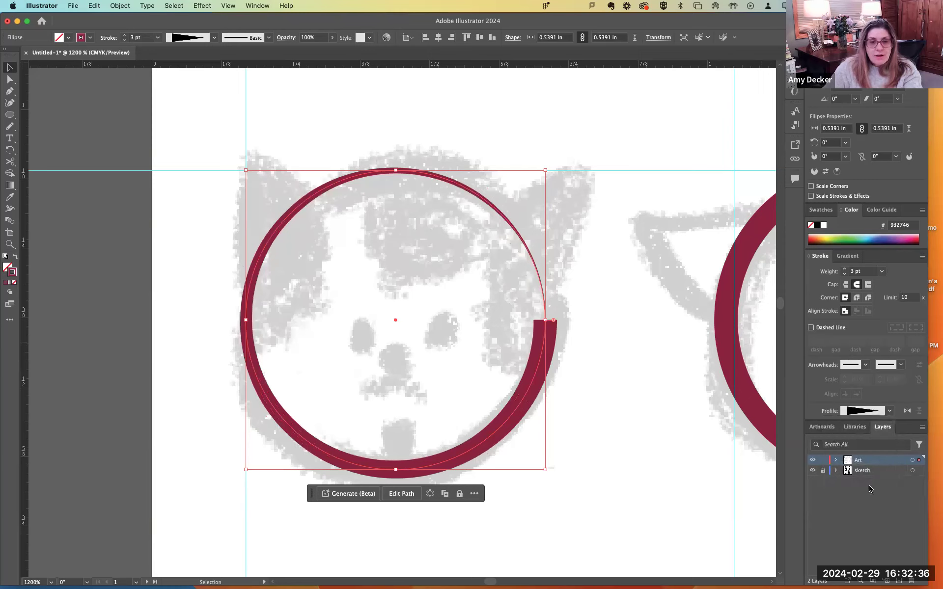
click(889, 411)
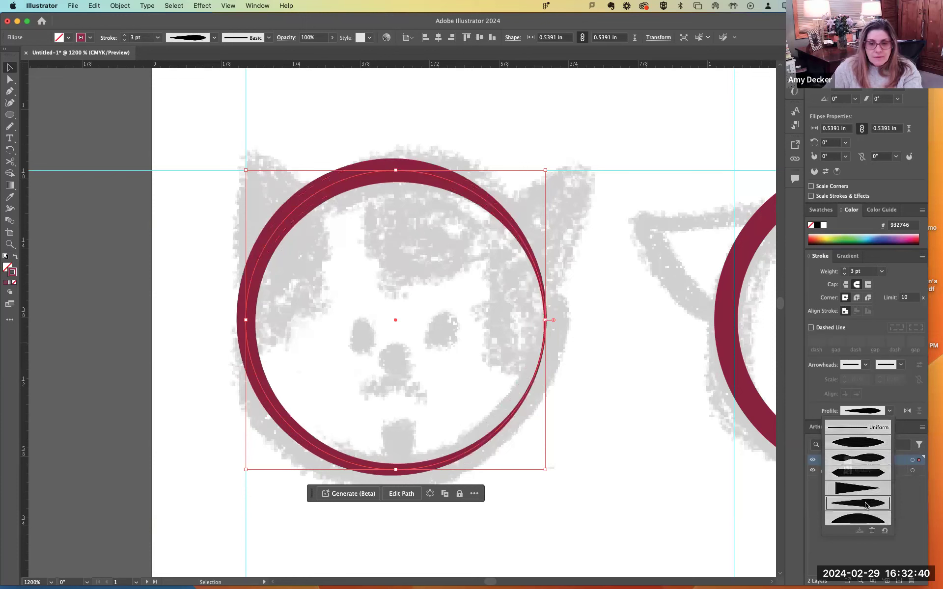
click(867, 518)
Step: Inspect the circle deselected, reselect it, and try Width Profile 6 before applying Width Profile 1
click(591, 469)
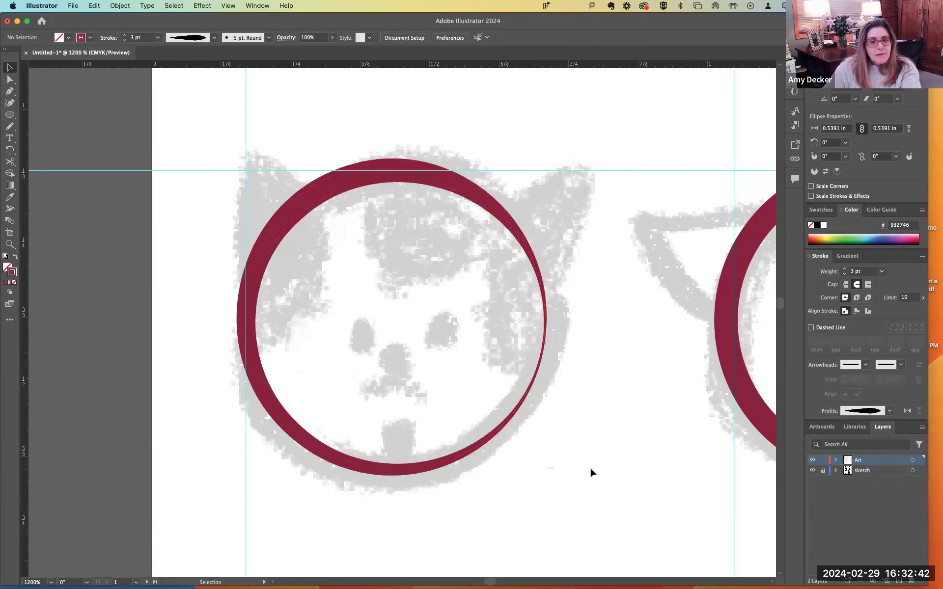
click(542, 356)
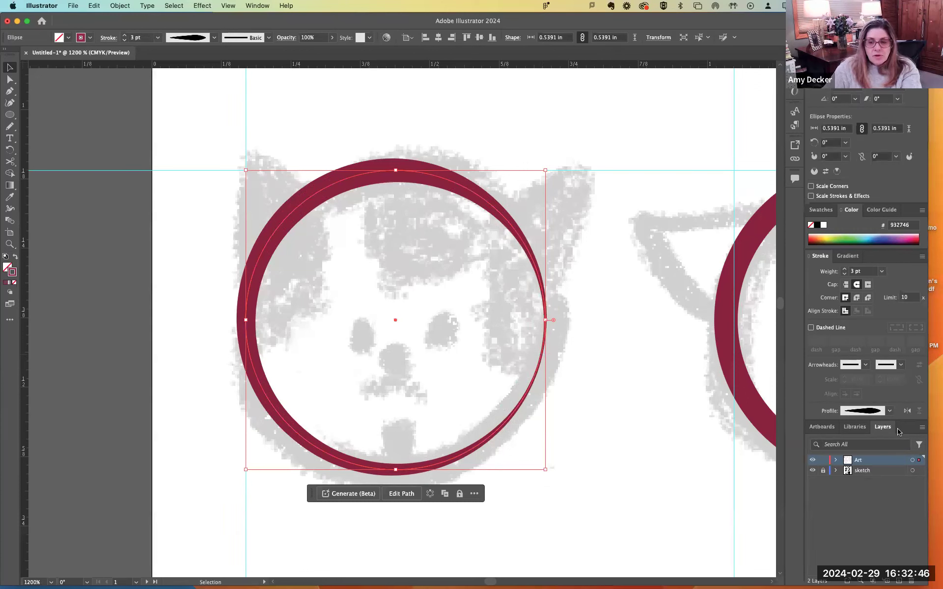
click(890, 410)
click(856, 516)
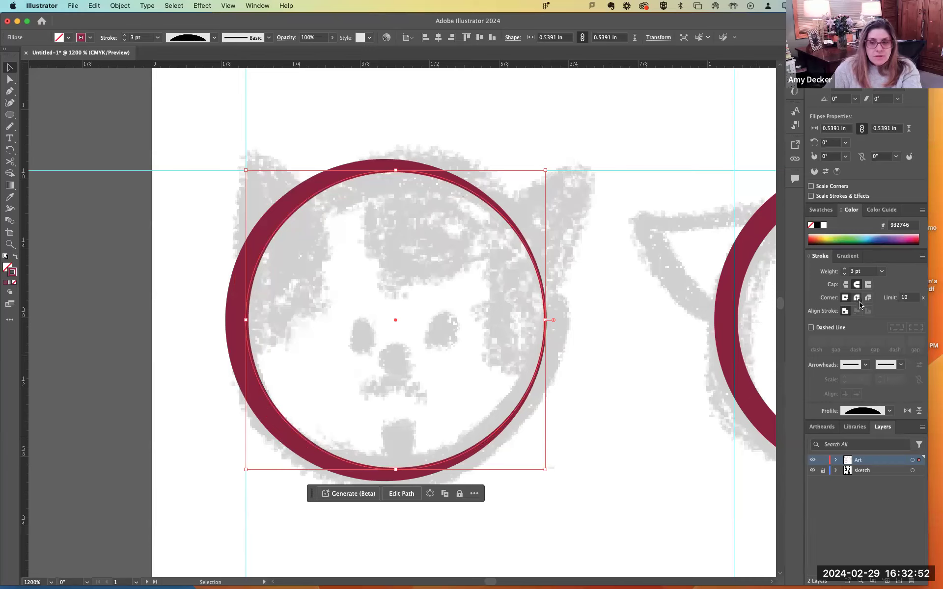
click(890, 411)
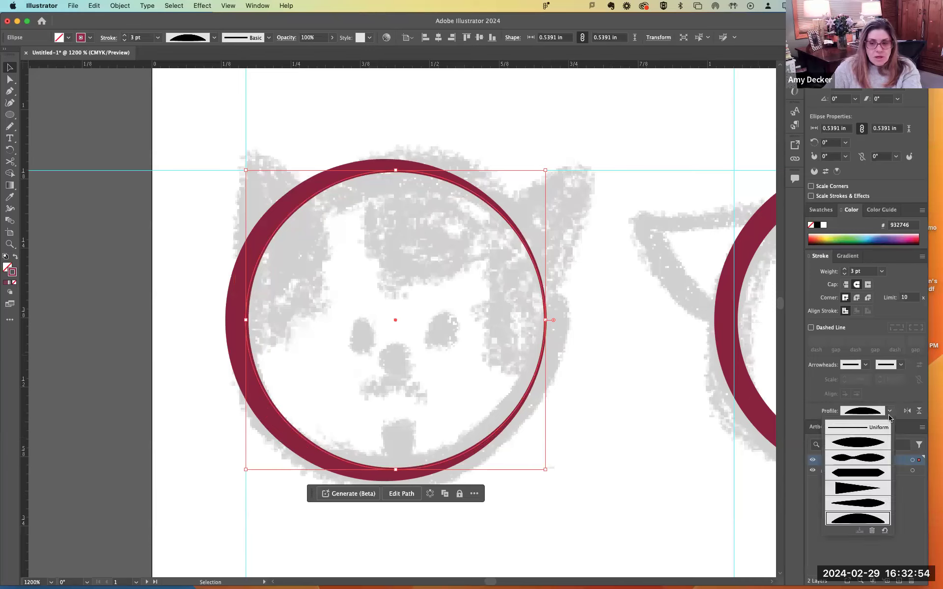
click(870, 443)
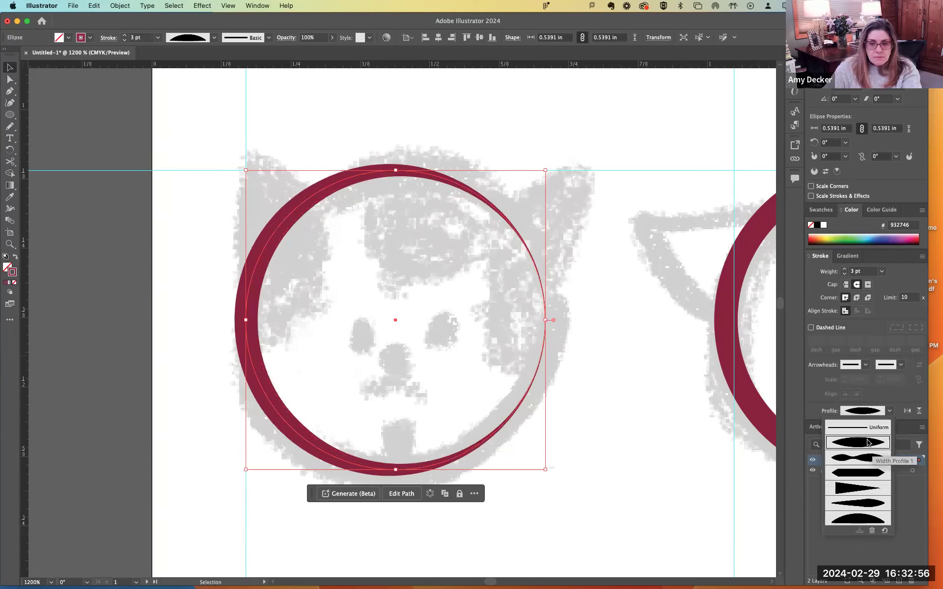
Step: Set the first circle's stroke back to the Uniform width profile and deselect it
click(640, 432)
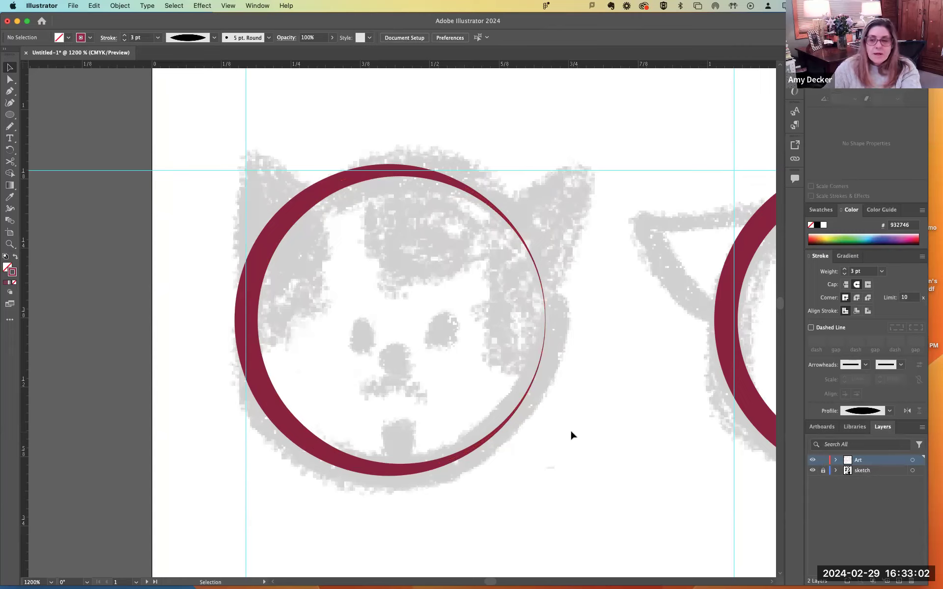
scroll(683, 182, down, 3)
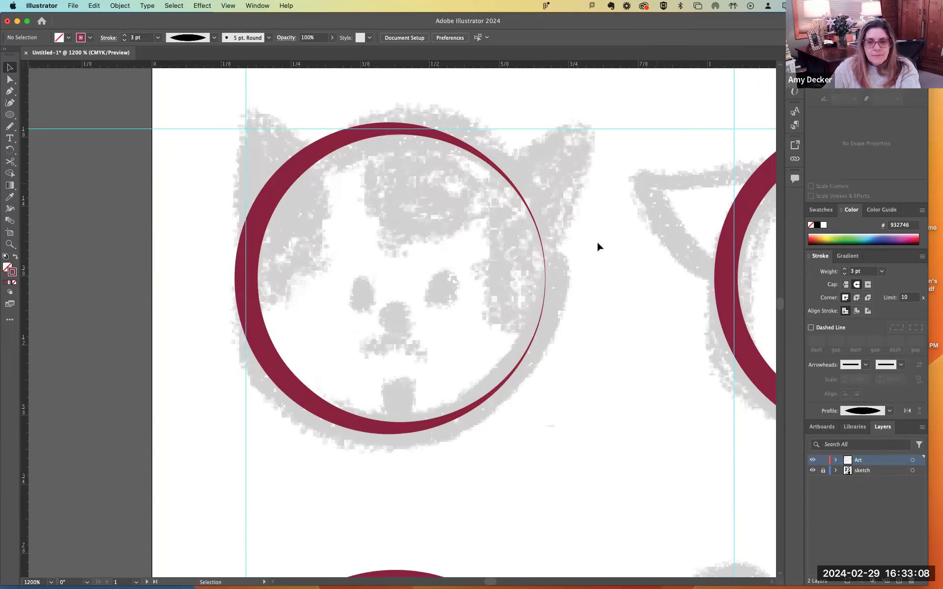
click(542, 267)
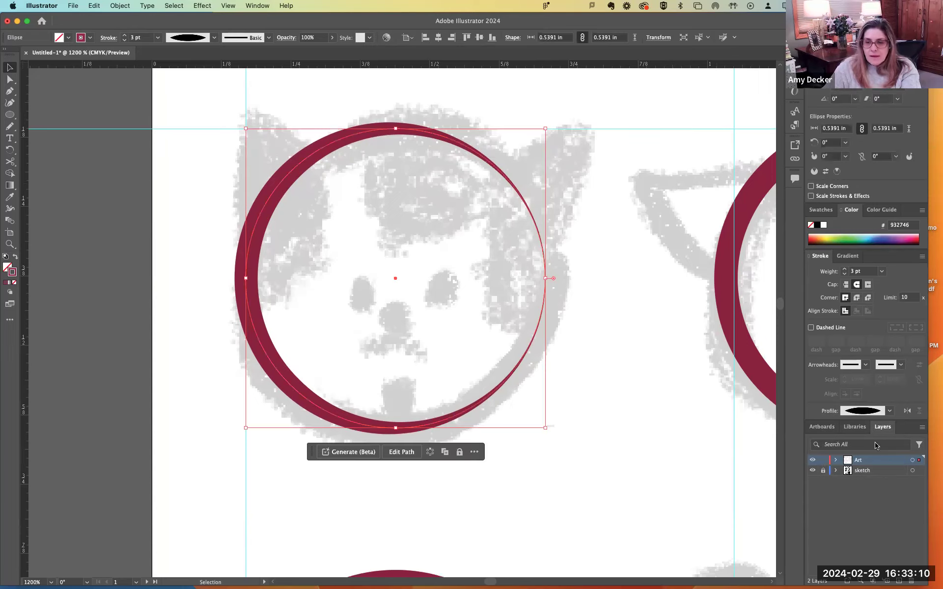
click(890, 412)
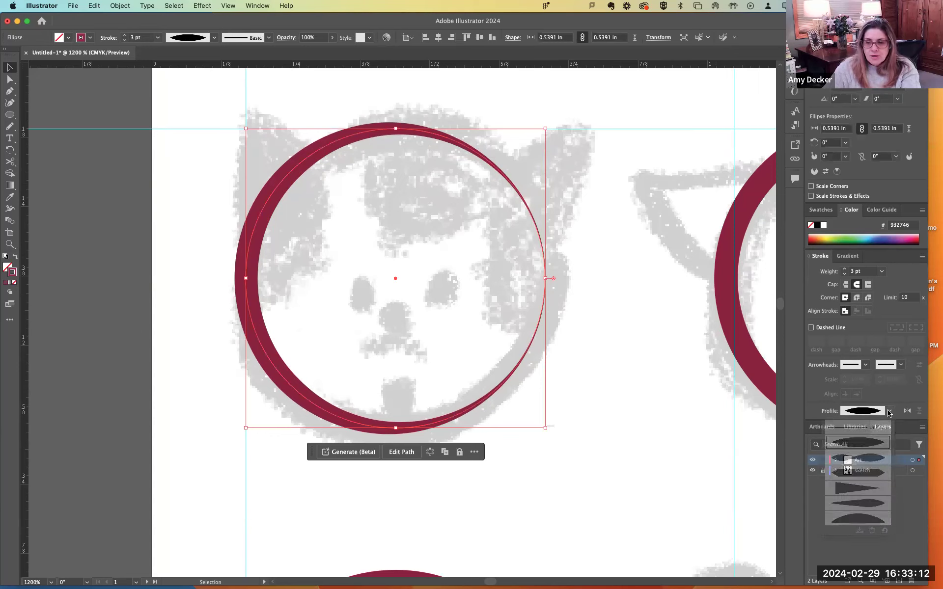
click(857, 428)
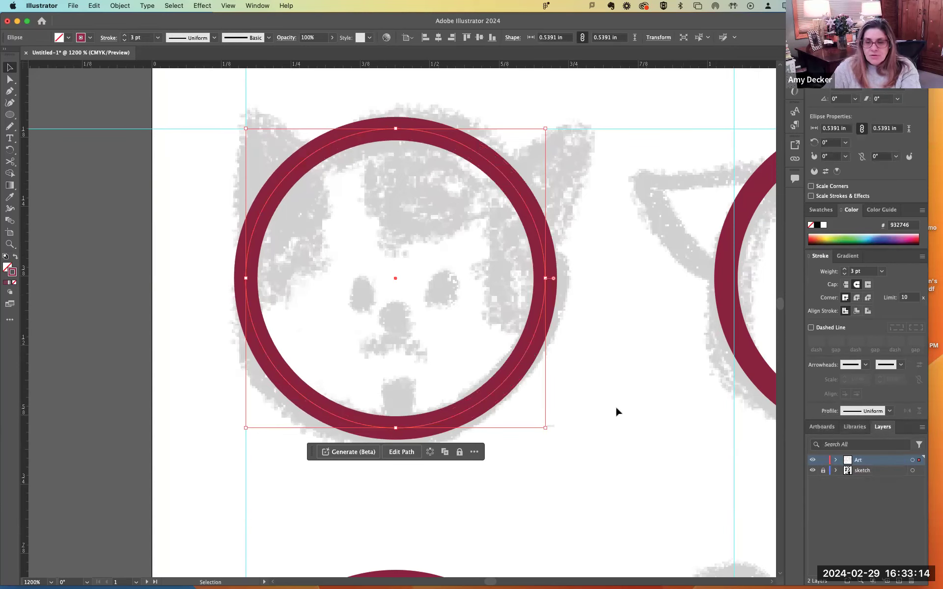
click(712, 330)
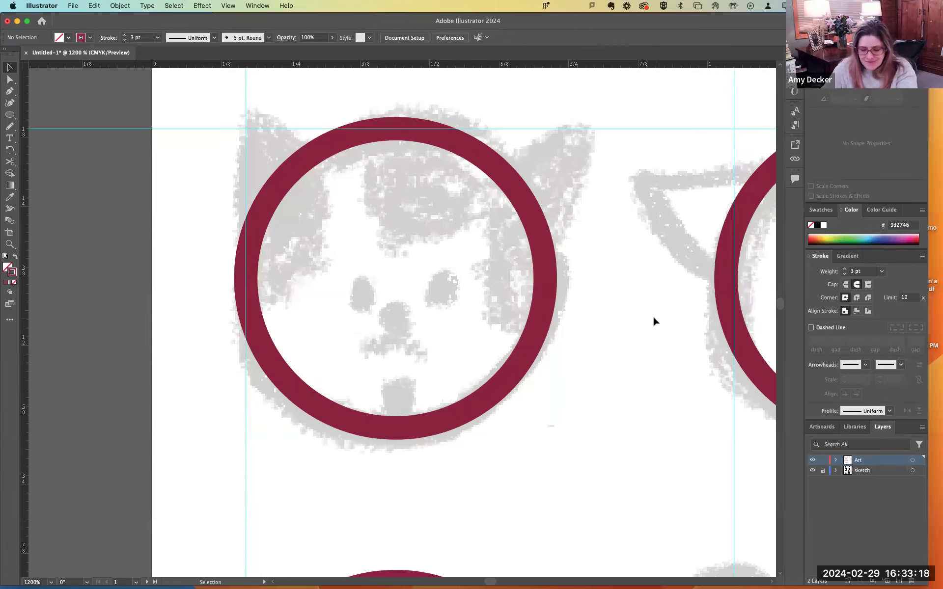
Step: Examine the whole poster sketch beyond the pet-face circles, including the large lettering and the curved borders
key(super+minus)
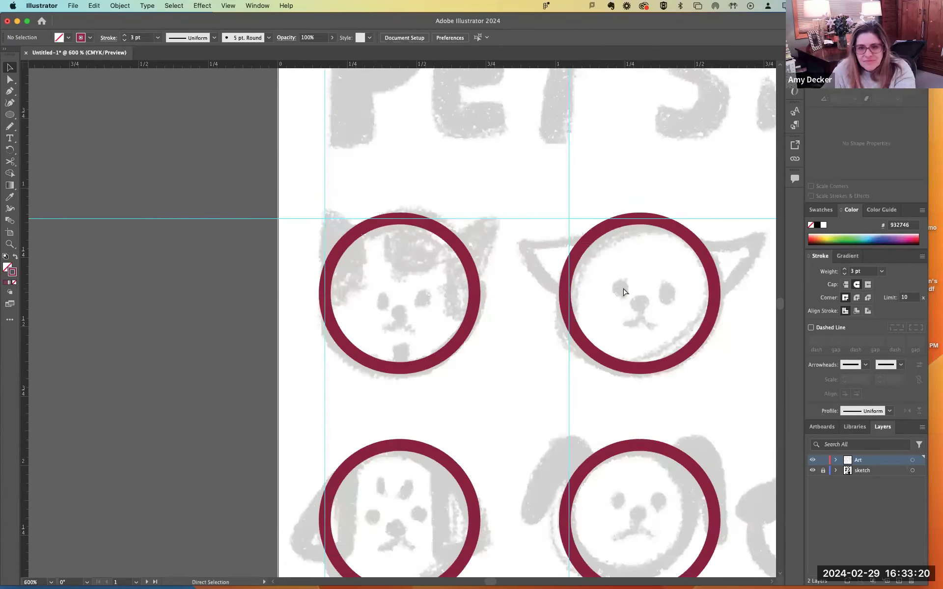
key(super+minus)
key(super+minus)
key(super+minus)
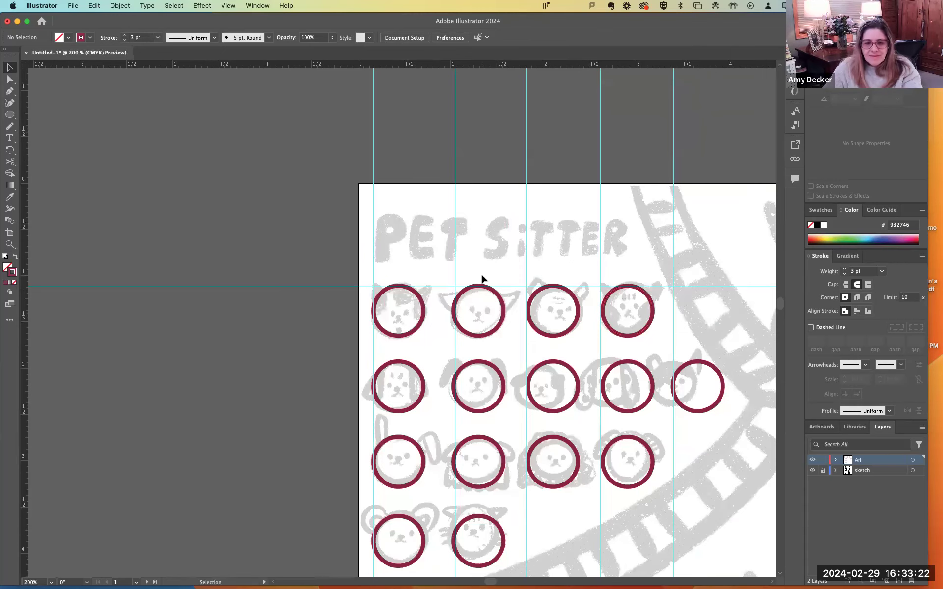
scroll(482, 279, down, 3)
scroll(481, 279, right, 5)
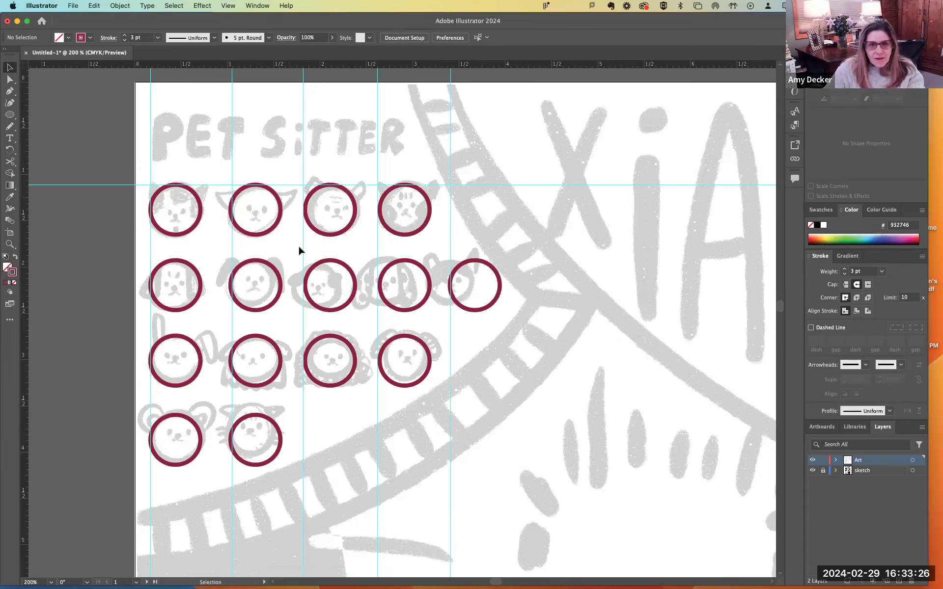
scroll(350, 282, down, 3)
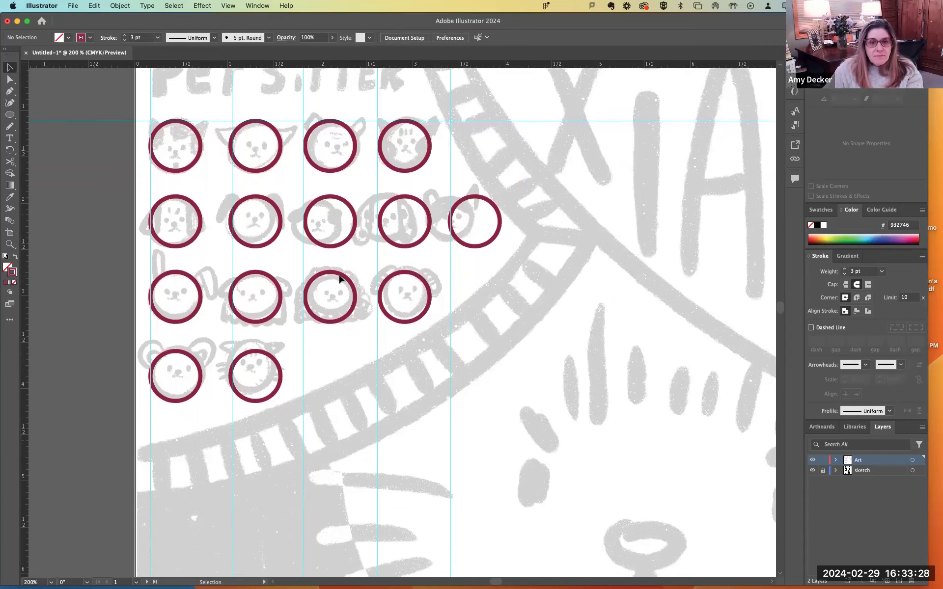
key(super+minus)
key(super+minus)
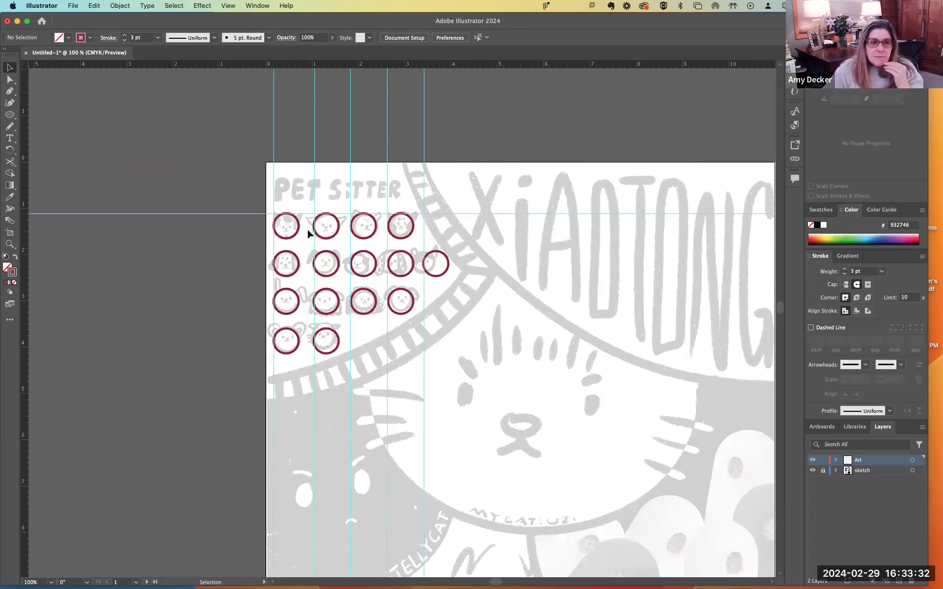
scroll(488, 231, down, 3)
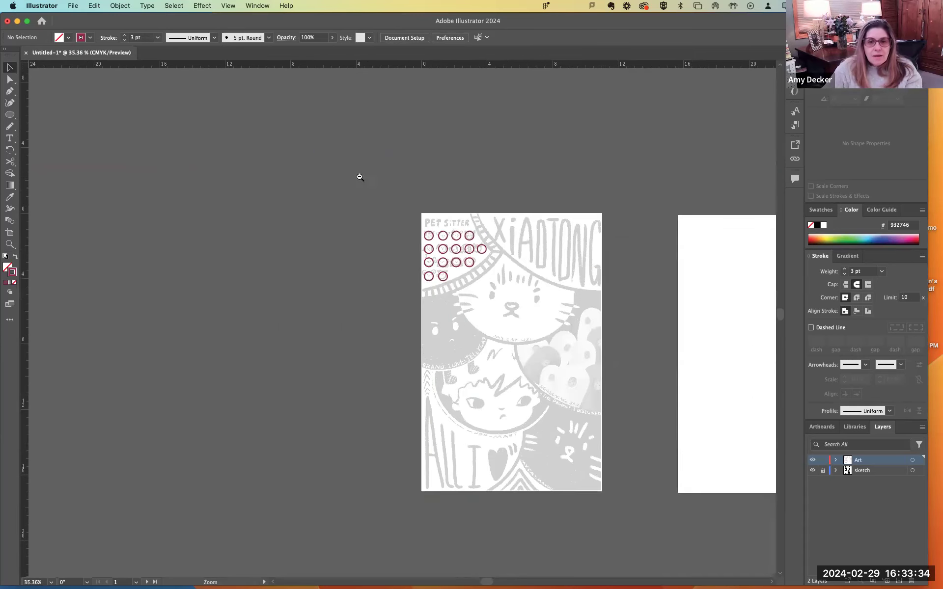
scroll(463, 218, up, 3)
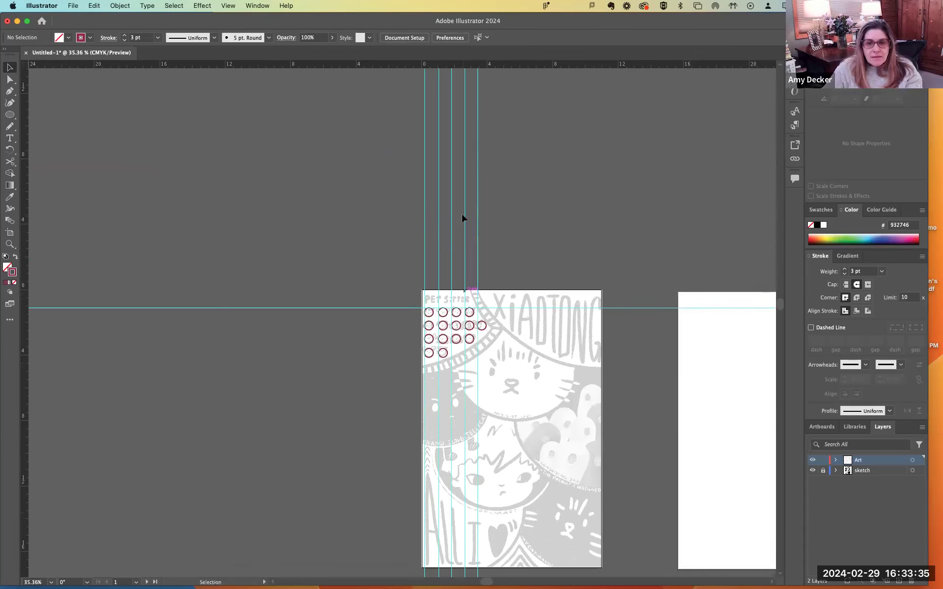
click(479, 270)
drag(489, 262, 323, 137)
scroll(326, 183, up, 5)
scroll(324, 184, down, 5)
scroll(325, 183, up, 3)
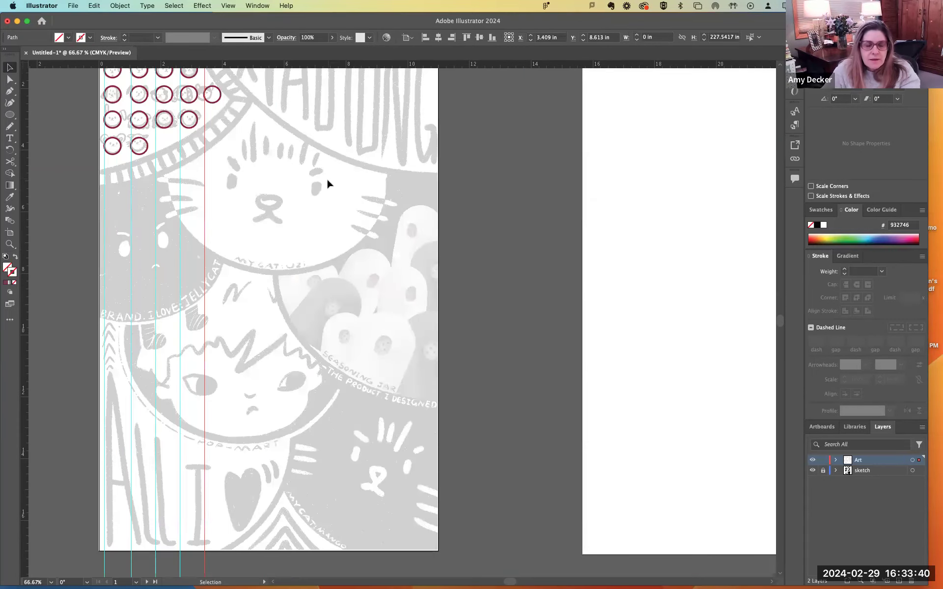
key(space)
drag(311, 245, 435, 252)
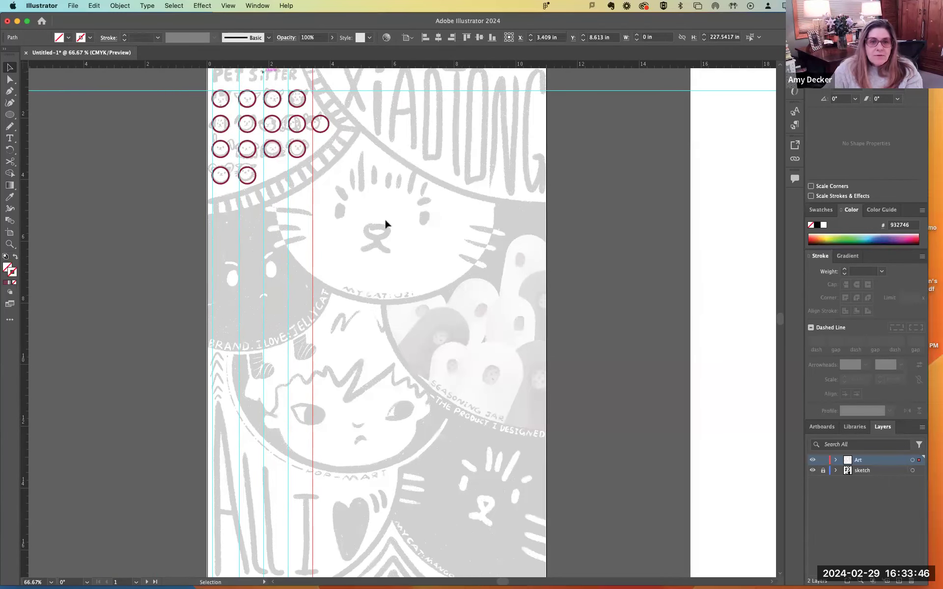
Step: Draw an open Curvature path from the artboard's top edge under the large lettering, through its right edge, looping back outside above the artboard
click(9, 115)
scroll(398, 273, up, 8)
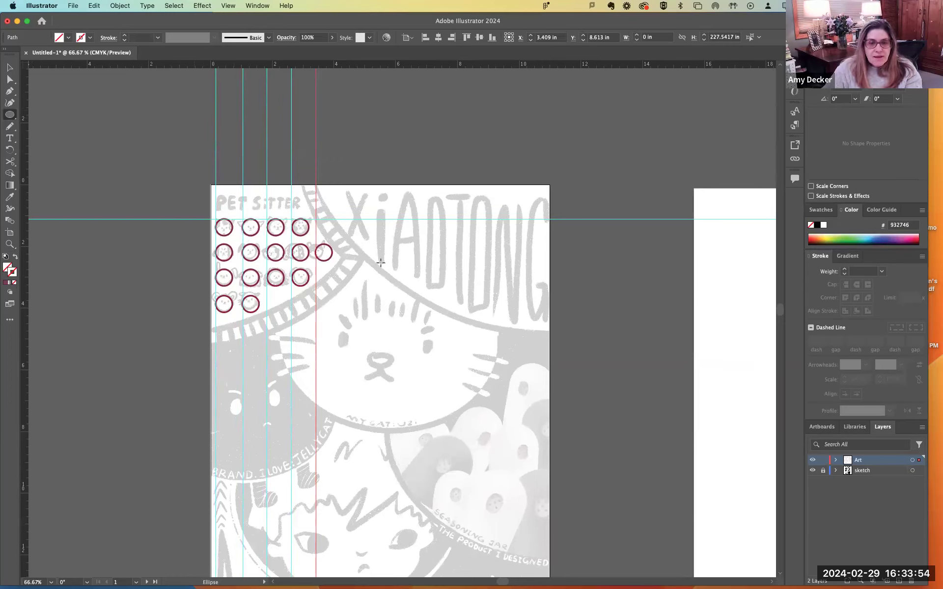
click(10, 103)
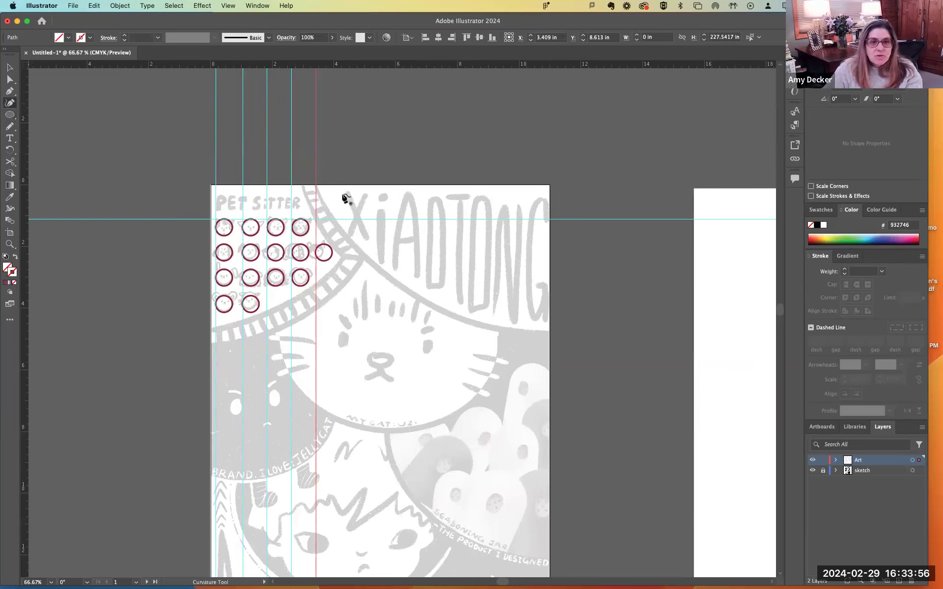
click(317, 187)
click(315, 185)
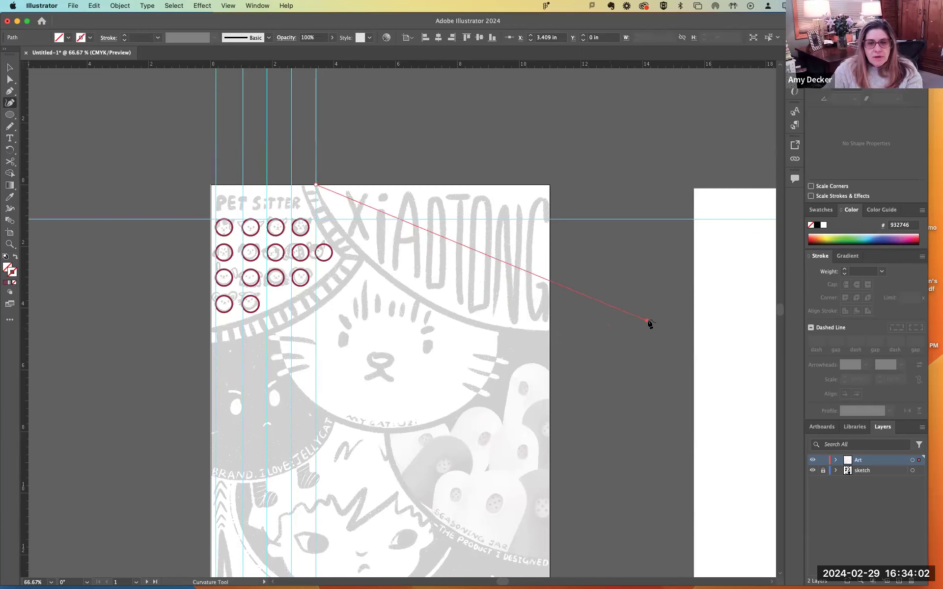
click(544, 332)
drag(544, 332, 549, 330)
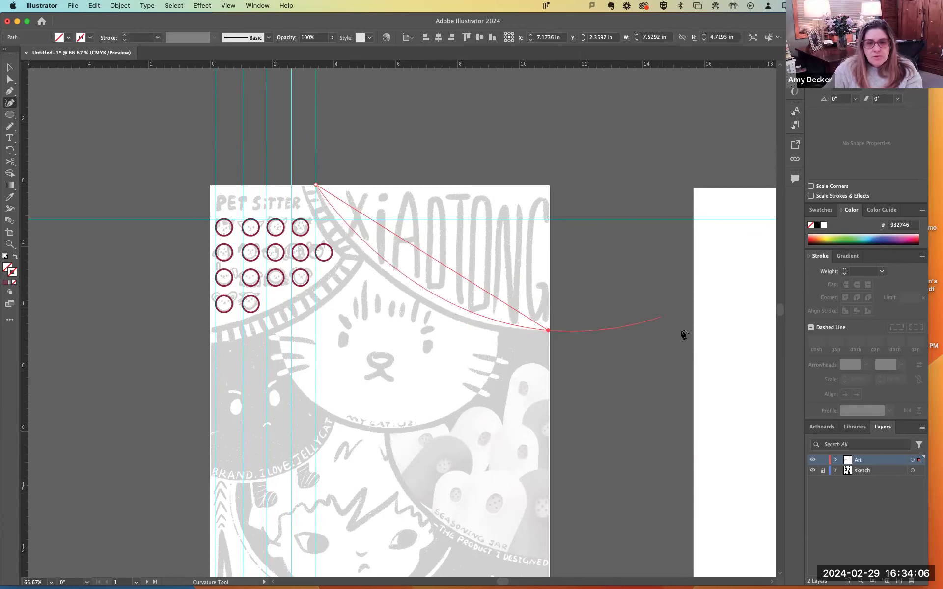
click(721, 254)
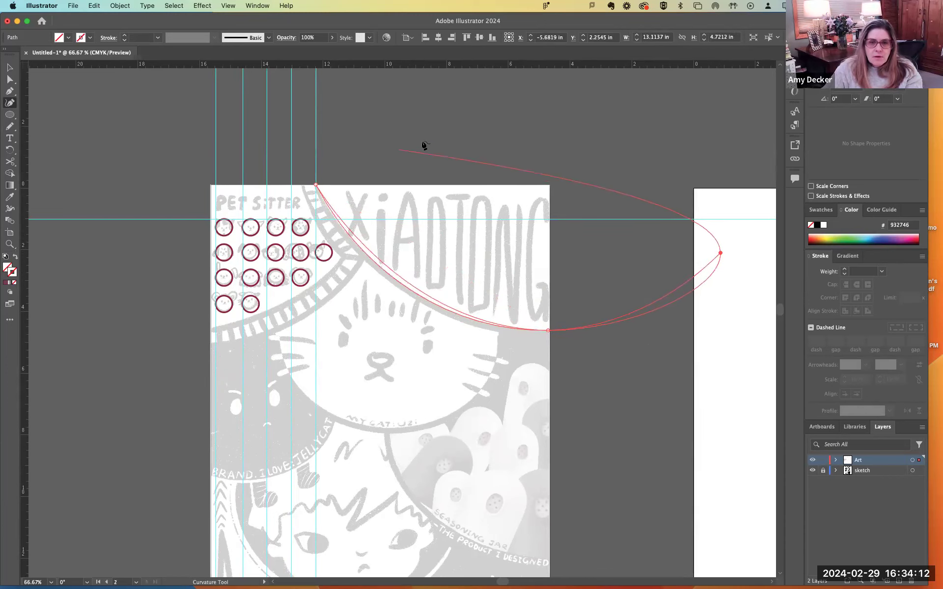
click(446, 93)
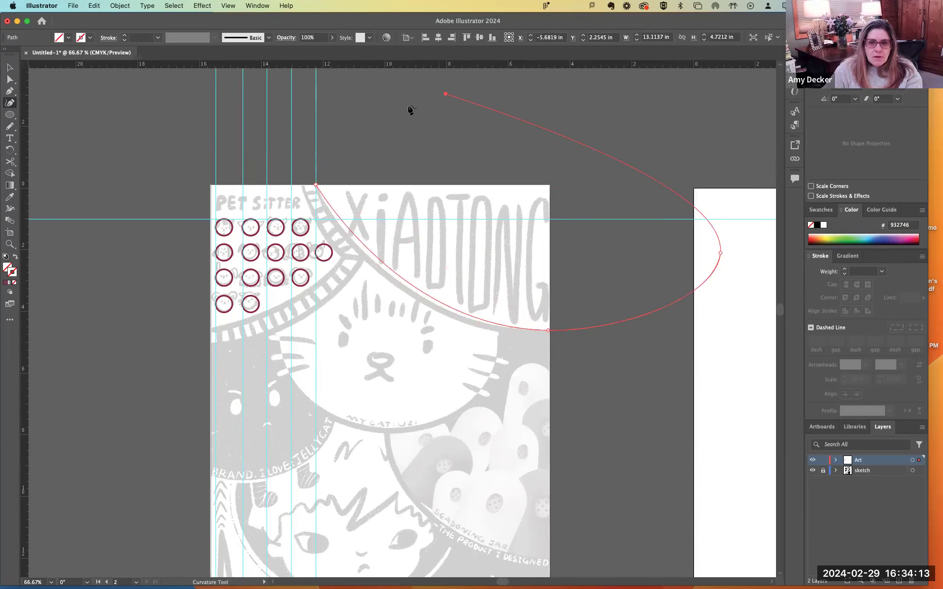
Step: Try closing the curve at its starting point and shifting the closed shape, and undo back to the open path
click(318, 187)
super+click(162, 162)
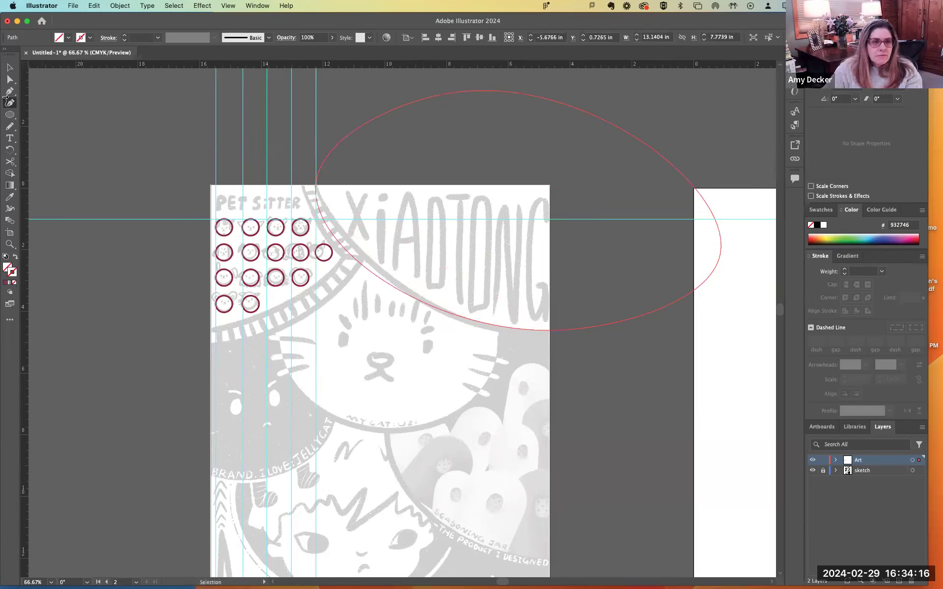
click(10, 71)
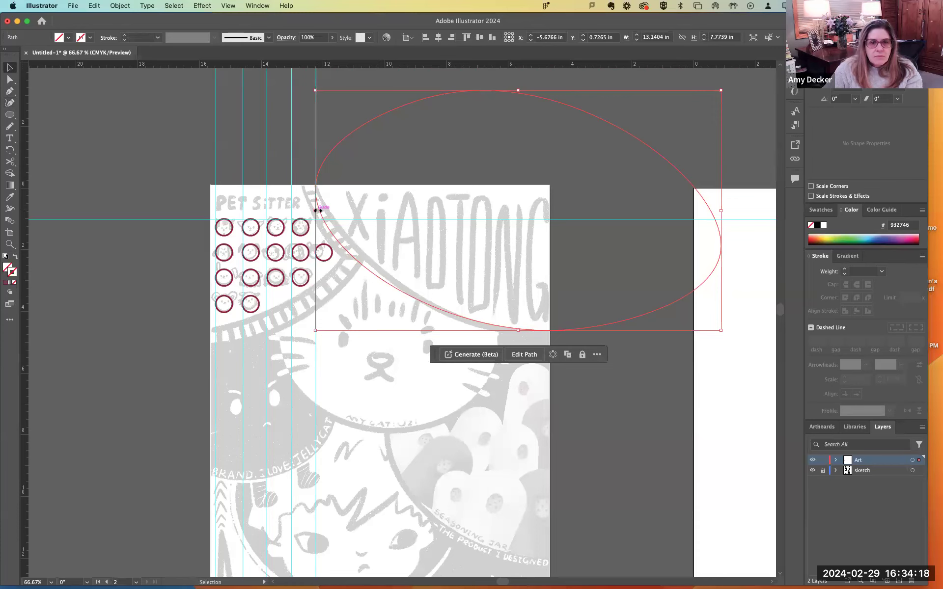
drag(320, 206, 349, 205)
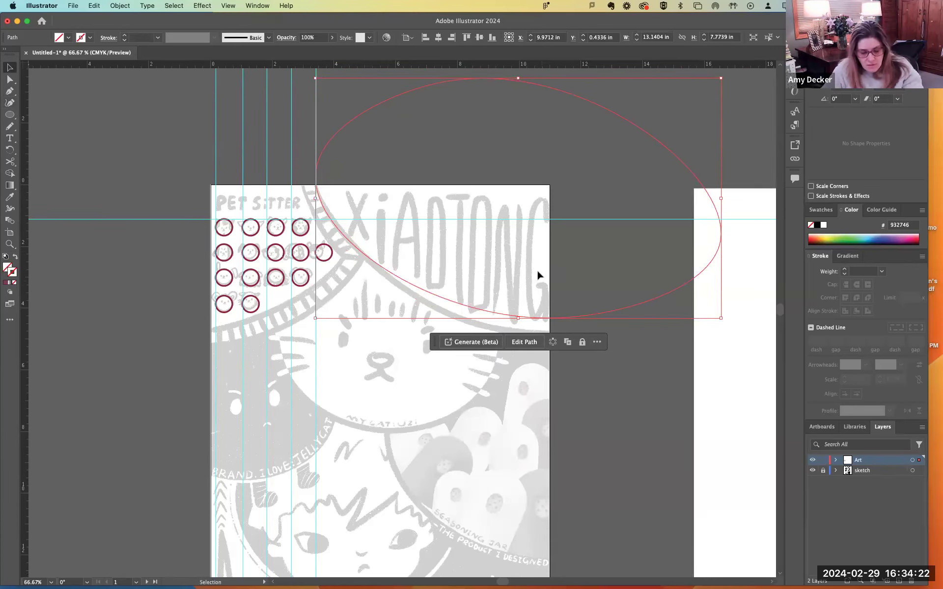
key(super+z)
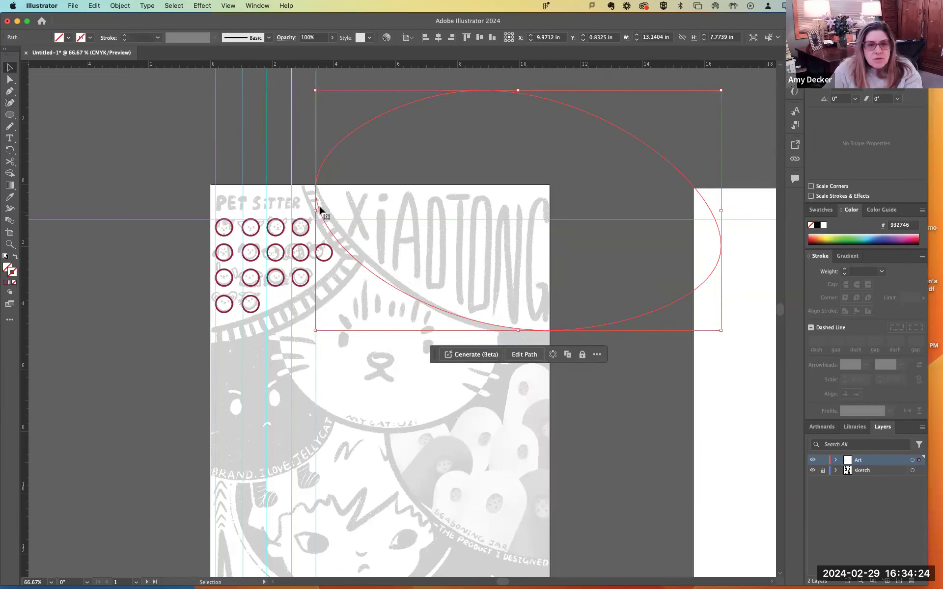
mouse_move(317, 210)
mouse_down()
mouse_move(344, 205)
mouse_move(305, 189)
mouse_move(343, 206)
mouse_move(327, 193)
mouse_up()
key(Delete)
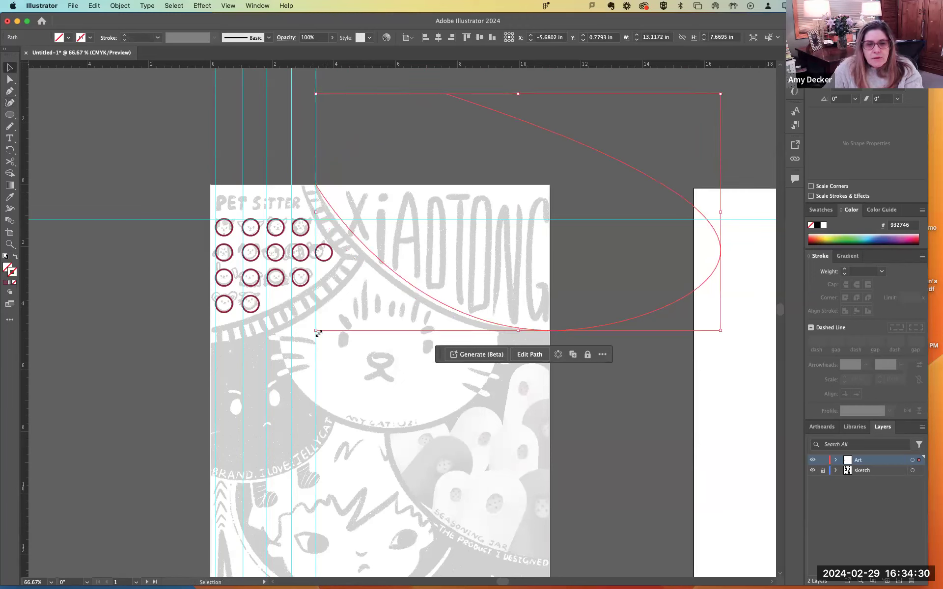
Step: Widen the open curve leftward to about 13.5 in and give it a black 3 pt stroke
mouse_move(316, 331)
mouse_down()
mouse_move(306, 338)
mouse_move(304, 330)
mouse_up()
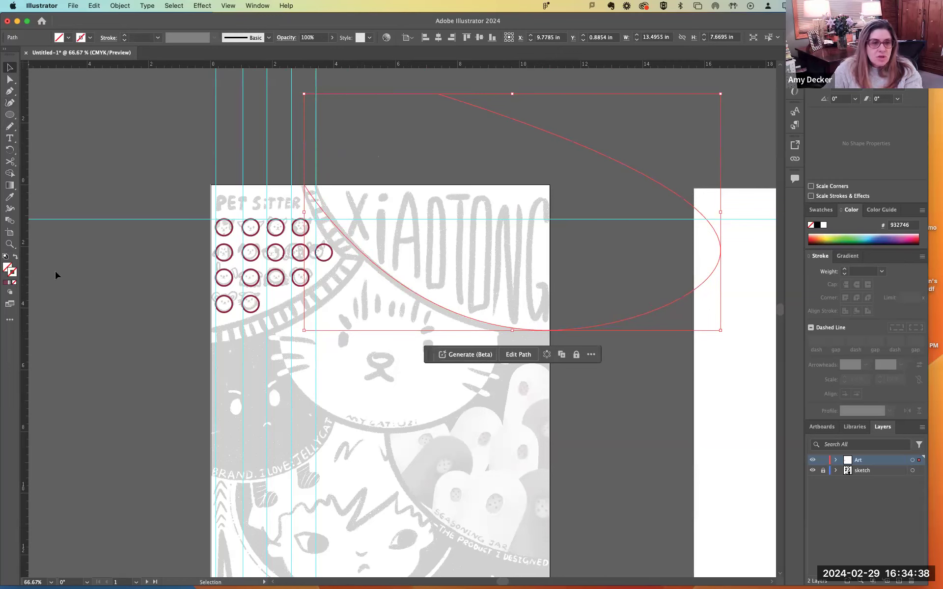
click(818, 226)
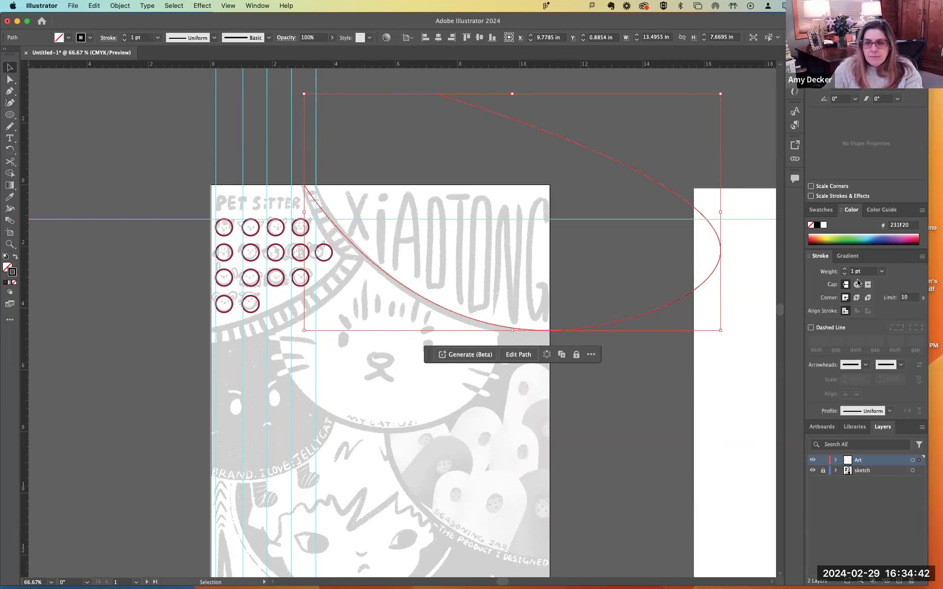
click(882, 271)
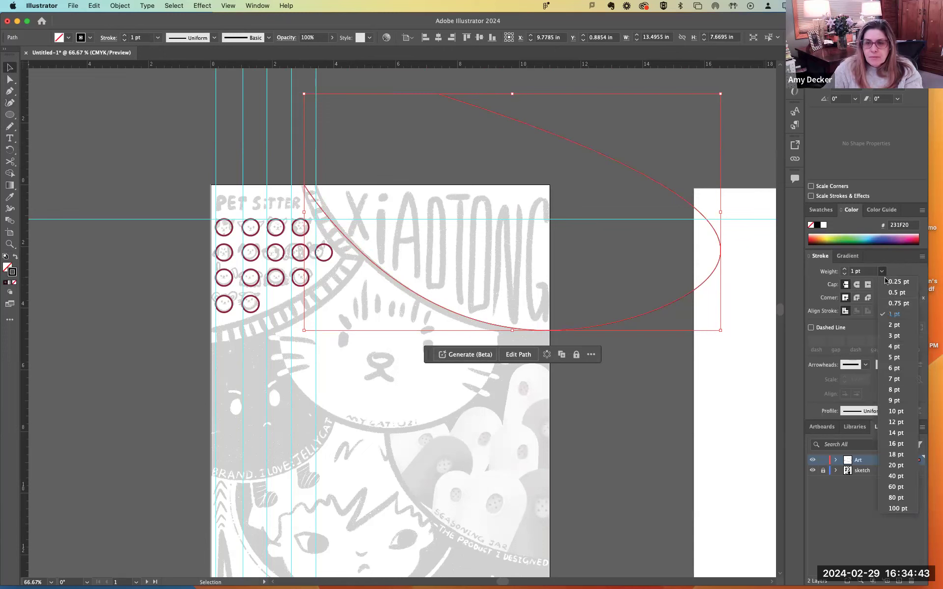
click(895, 336)
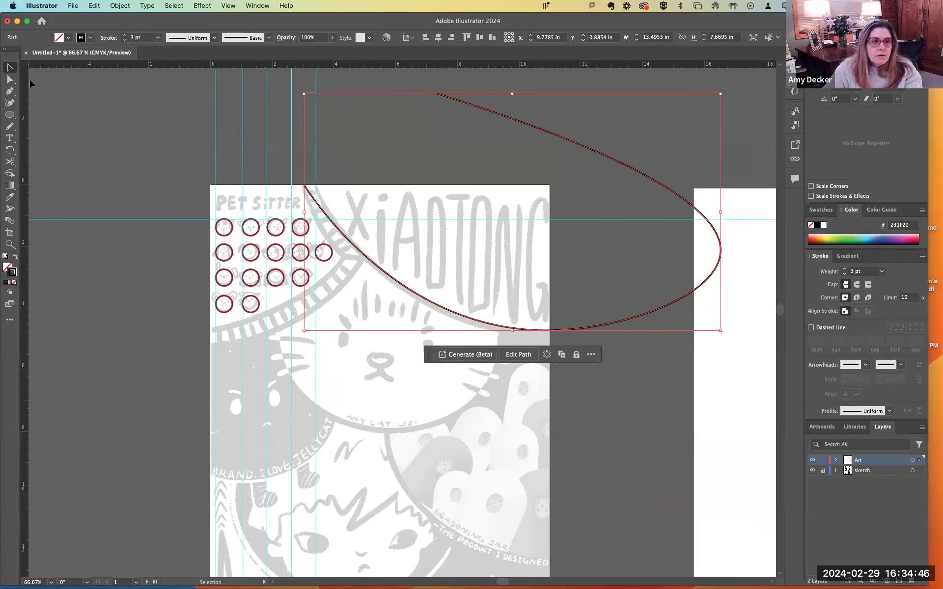
Step: Move the curve's starting anchor 0.38 in along the artboard's top edge onto the rightmost vertical guide
click(9, 80)
click(167, 129)
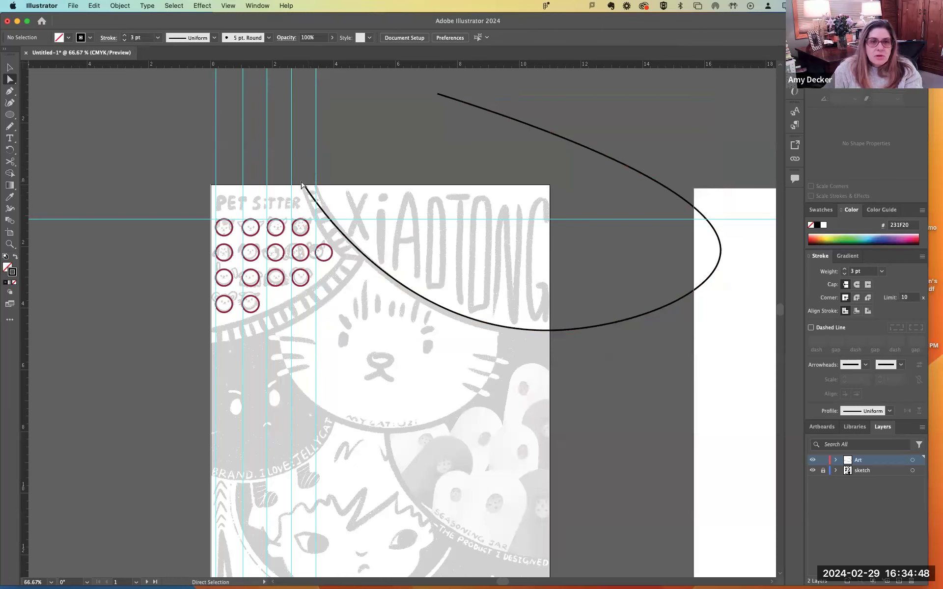
drag(317, 186, 316, 186)
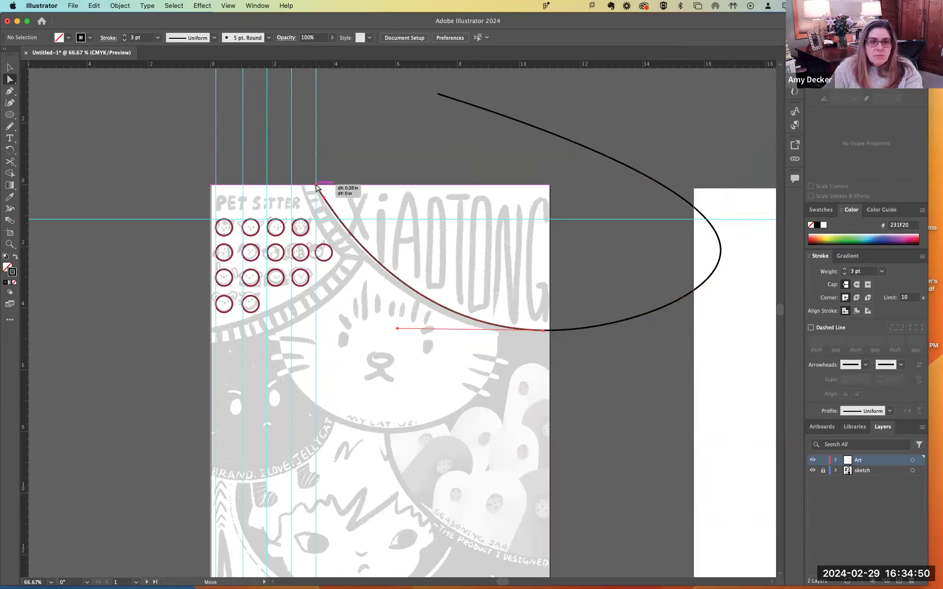
Step: Shift the curve's lowest anchor to about X 11.21 in and extend its left handle horizontally to follow the sketched arc
drag(397, 328, 392, 330)
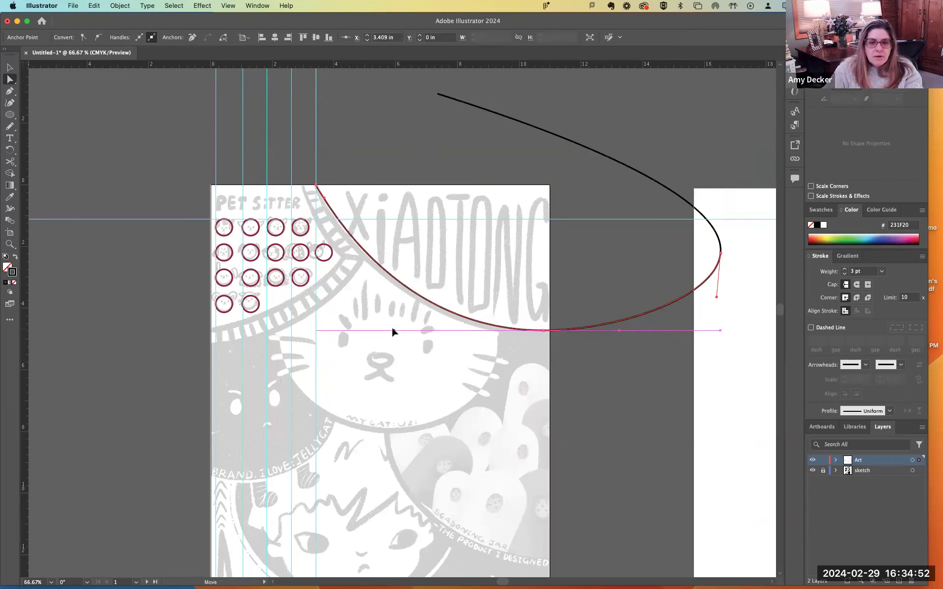
drag(545, 330, 556, 330)
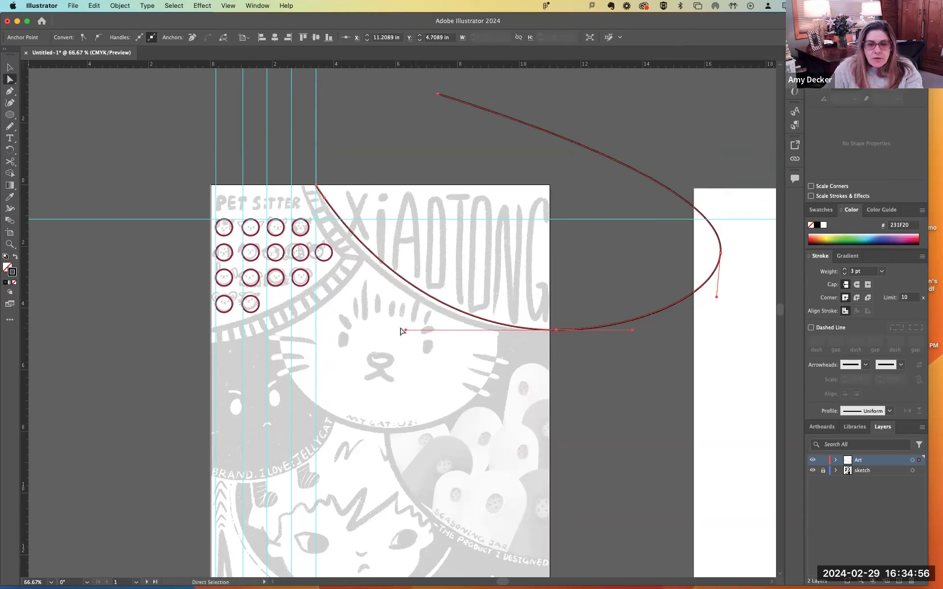
drag(406, 330, 380, 330)
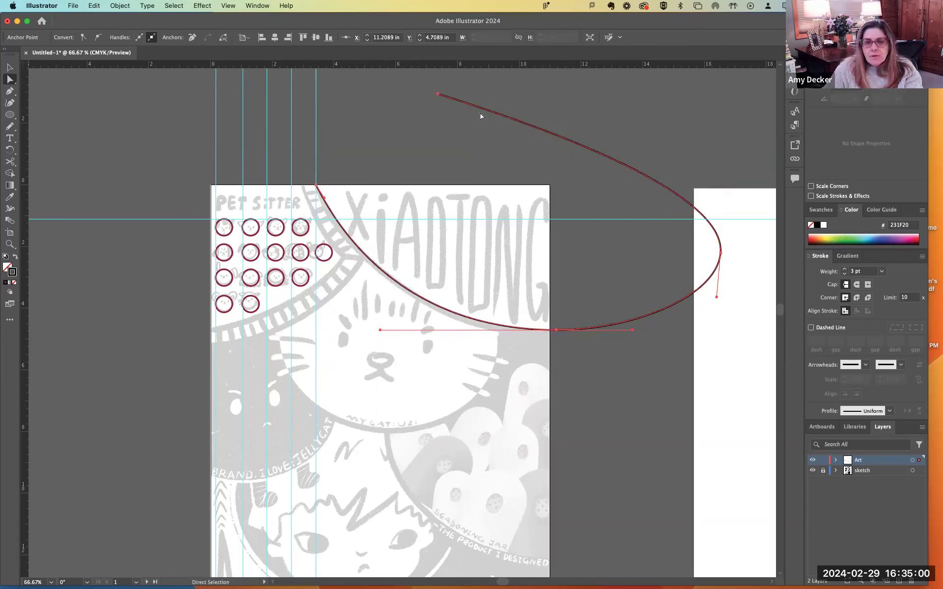
Step: Delete the curve's two outermost end anchors so the arc ends at its lowest anchor just past the artboard's right edge
click(431, 102)
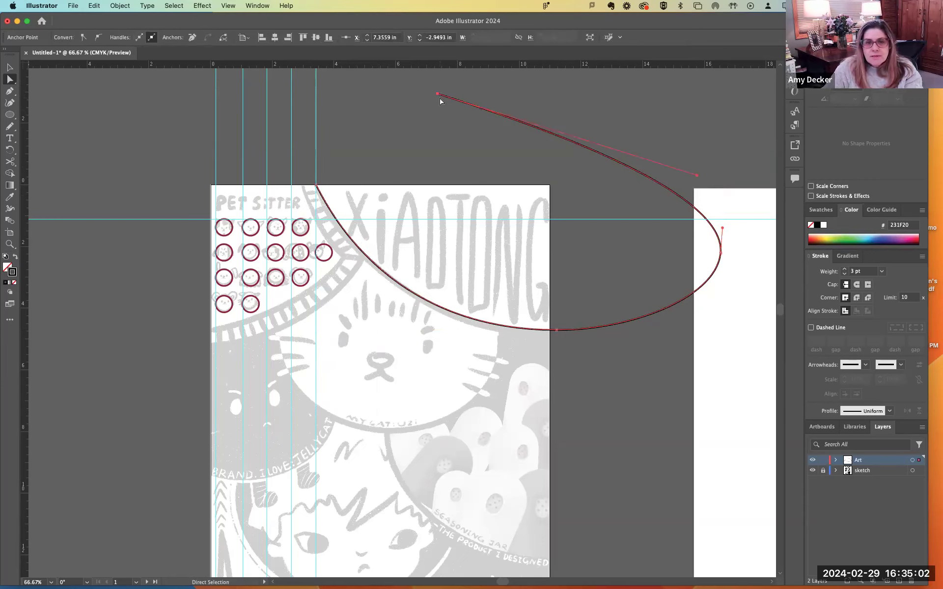
click(440, 97)
key(Delete)
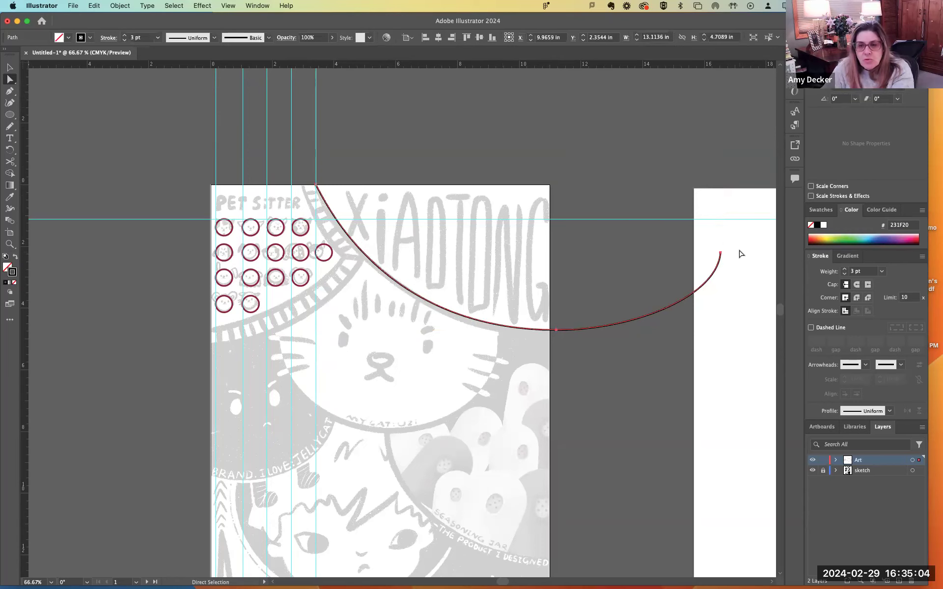
click(726, 259)
click(724, 255)
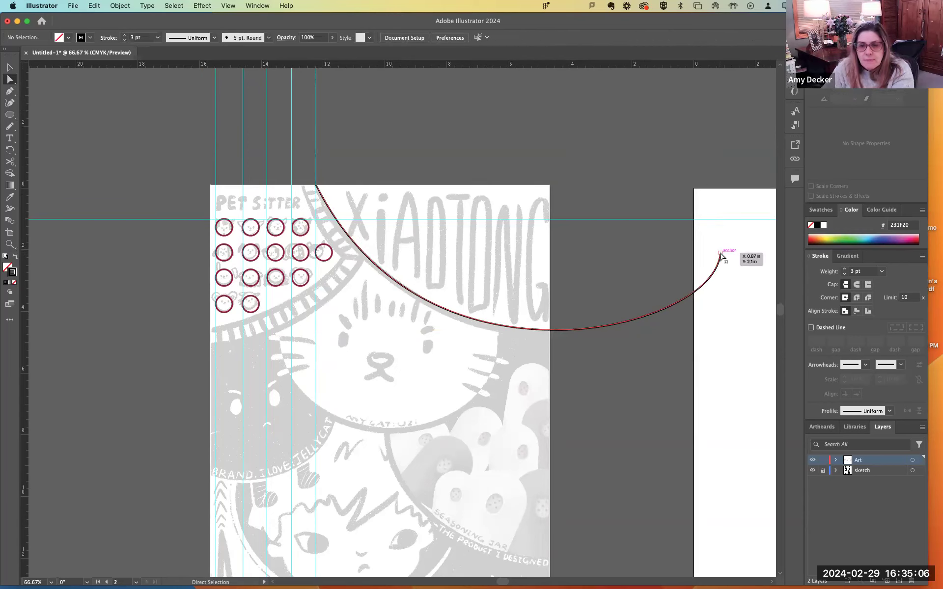
key(Delete)
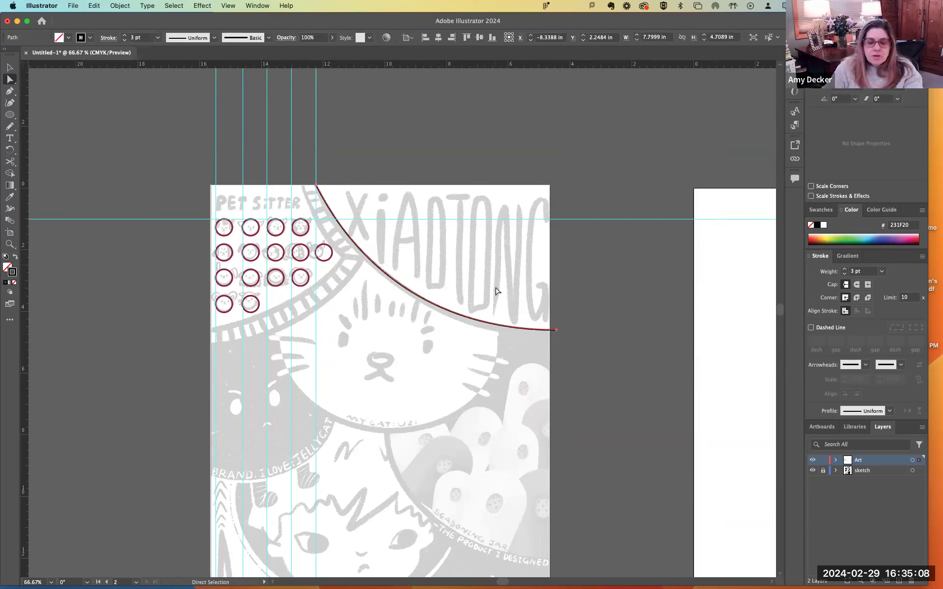
Step: Give the arc a 6 pt stroke and widen its right end to about 27 pt with the Width tool
click(881, 271)
click(895, 367)
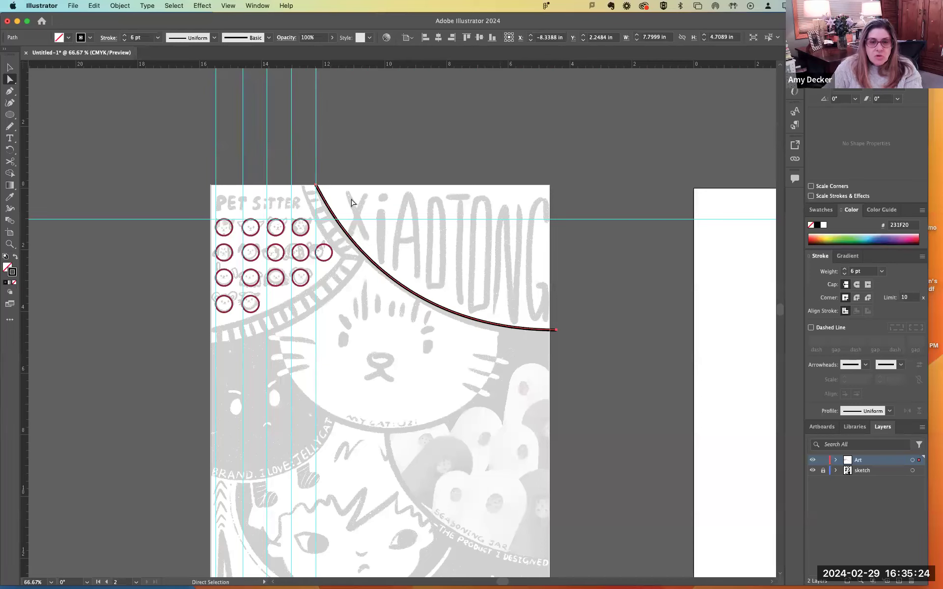
click(11, 210)
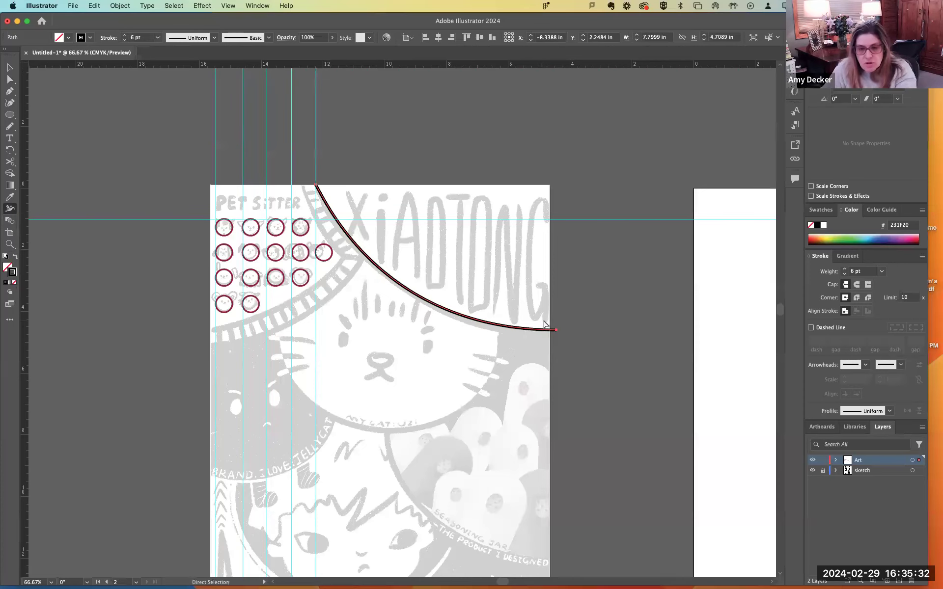
key(super+equal)
key(super+equal)
key(super+equal)
key(super+equal)
scroll(578, 402, down, 10)
scroll(577, 402, right, 8)
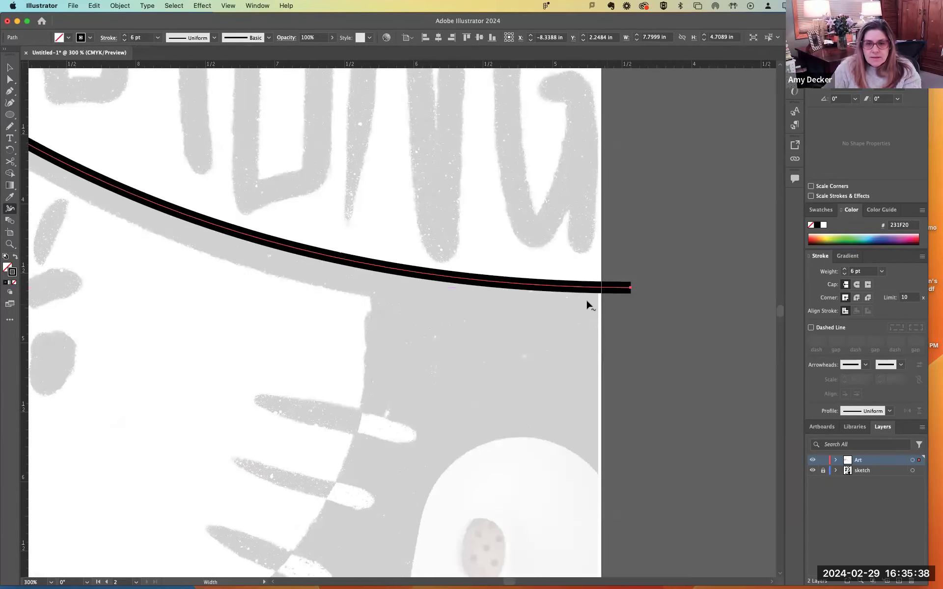
drag(623, 296, 631, 314)
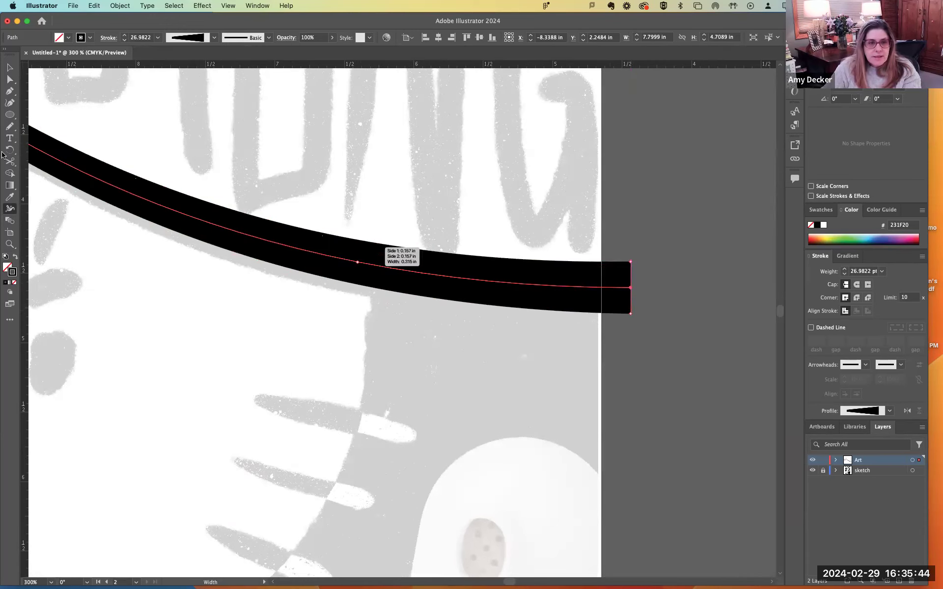
Step: Shift the whole tapered arc about 0.03 in left and 0.08 in down over the sketched band
click(10, 79)
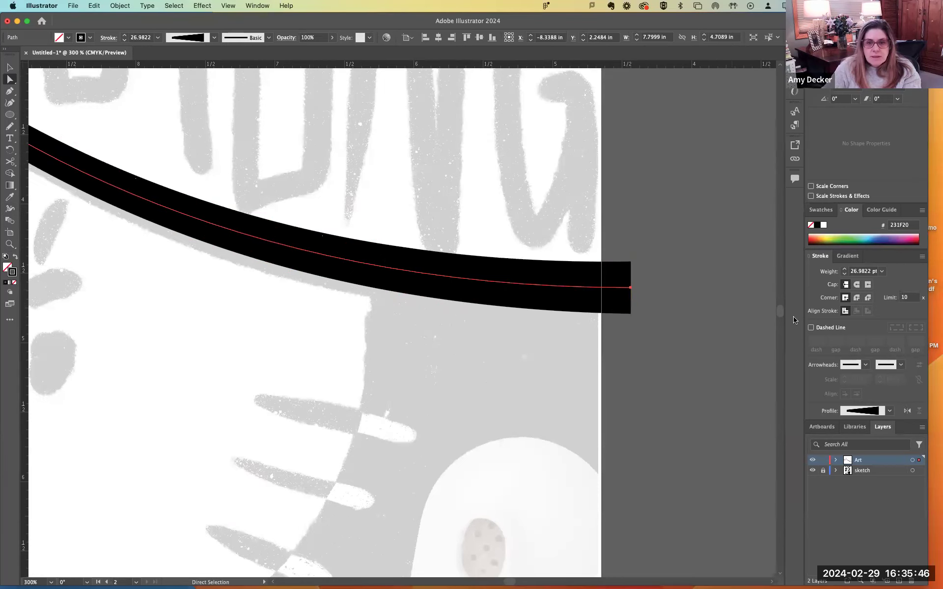
click(641, 283)
mouse_move(630, 287)
mouse_down()
mouse_move(628, 299)
mouse_move(627, 291)
mouse_up()
Step: Move the arc's upper anchor to about X 3.35, Y -0.06 in and its right end anchor to about X 11.10, Y 4.84 in
key(super+minus)
key(super+minus)
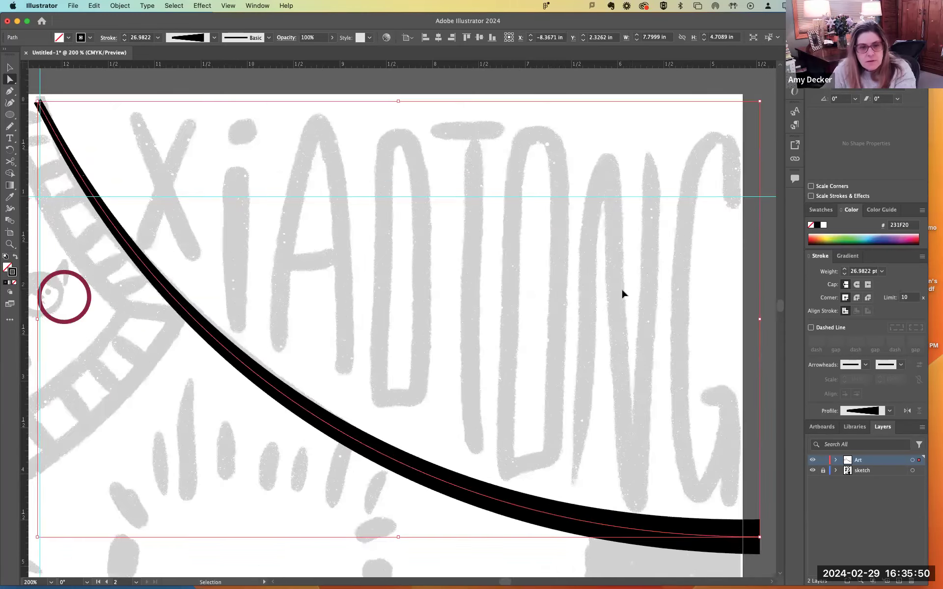
click(149, 262)
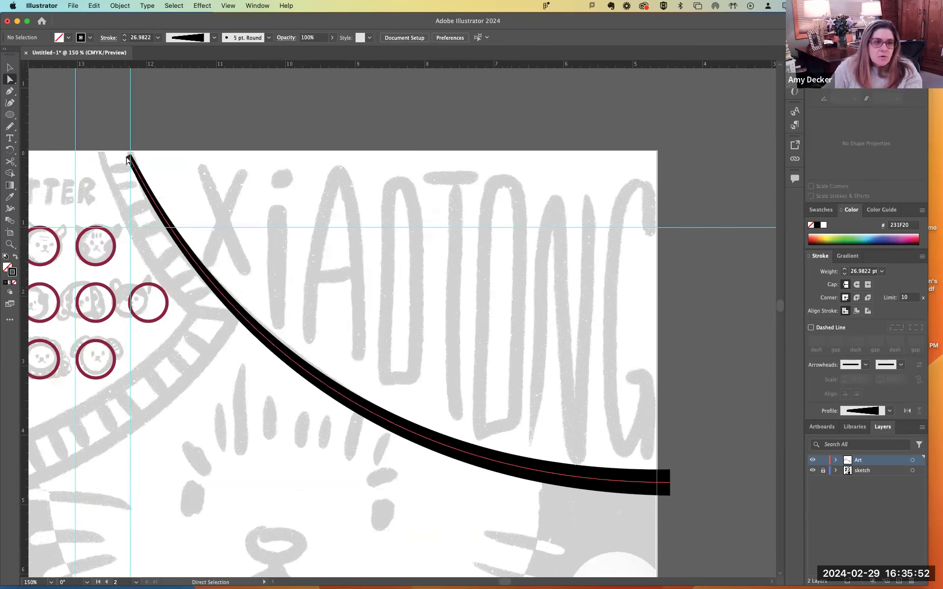
click(128, 156)
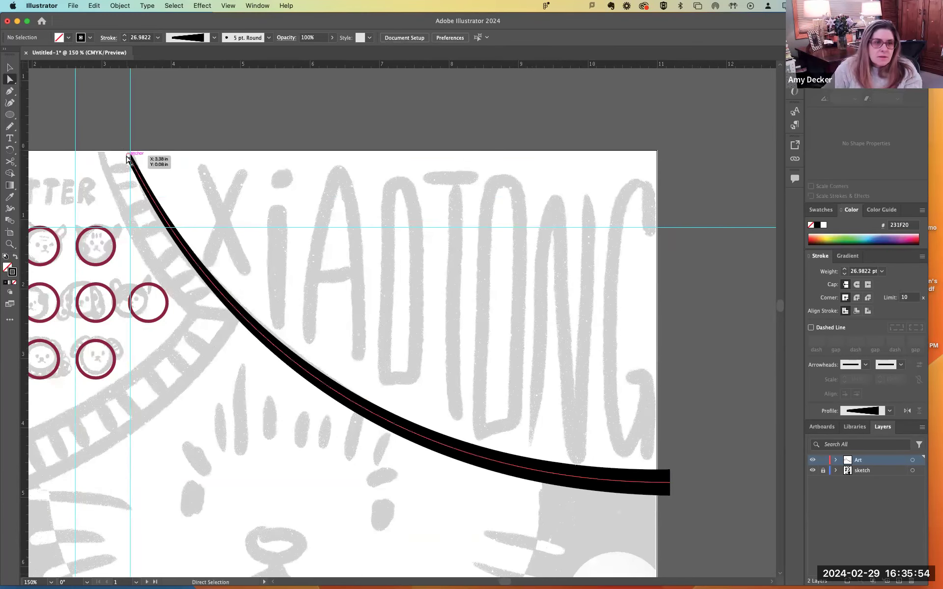
drag(128, 156, 149, 179)
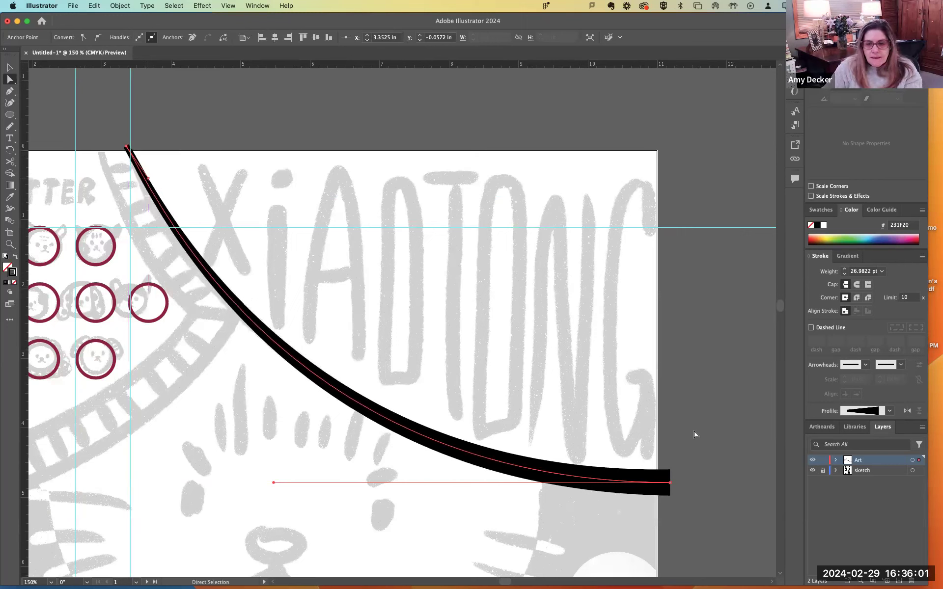
click(706, 485)
mouse_move(664, 487)
mouse_down()
mouse_move(676, 455)
mouse_move(665, 487)
mouse_up()
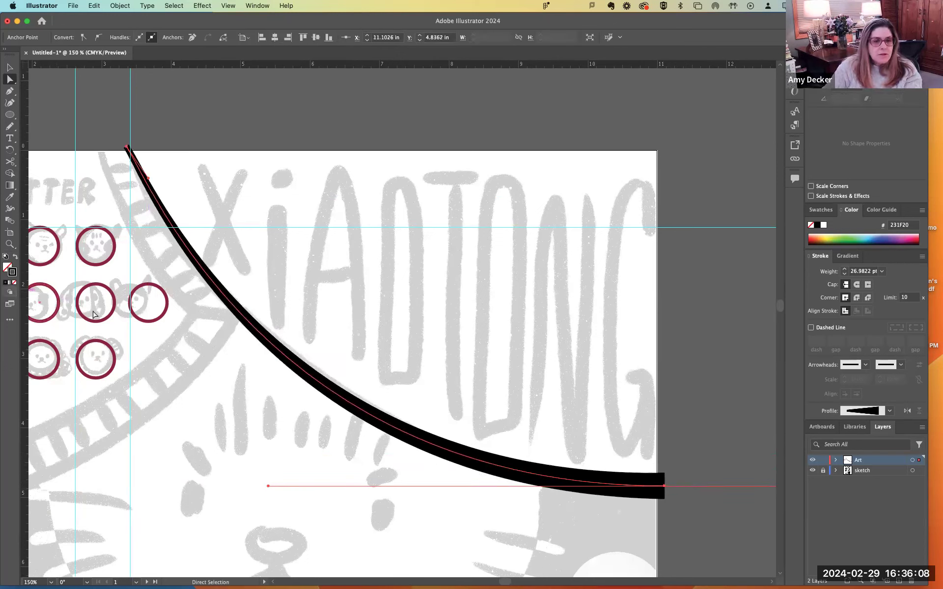
Step: Narrow the arc's right end to about 19.35 pt with the Width tool
click(8, 173)
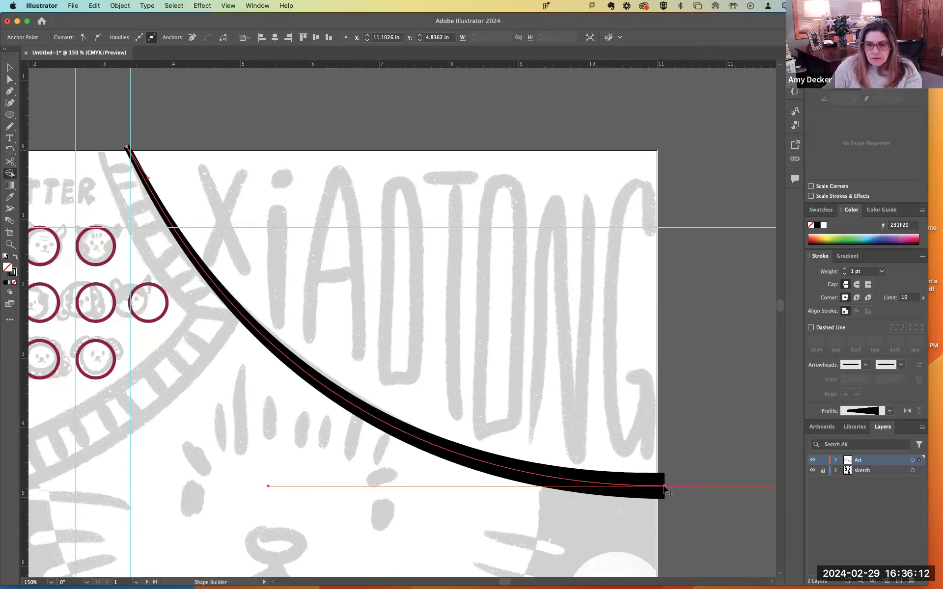
key(a)
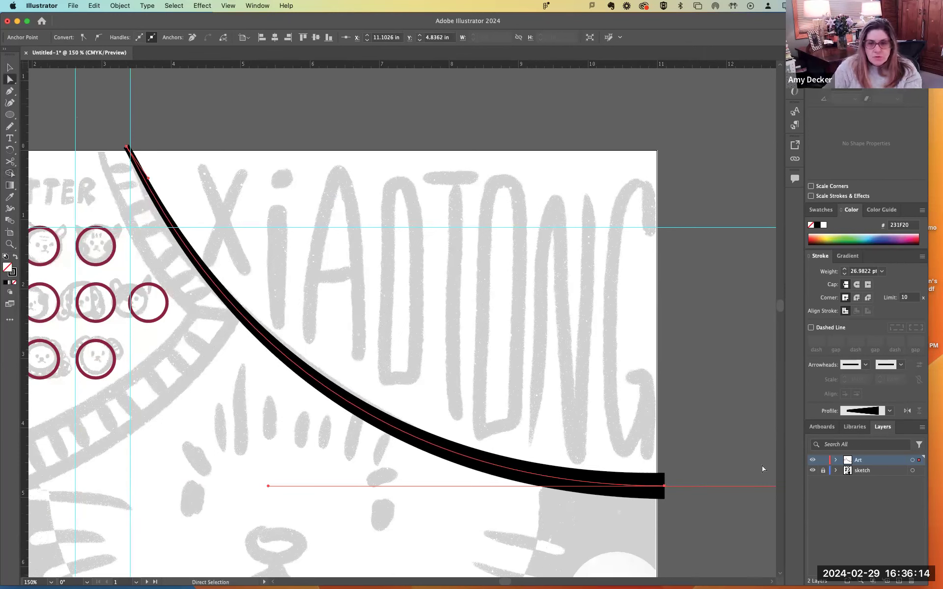
click(701, 470)
click(665, 487)
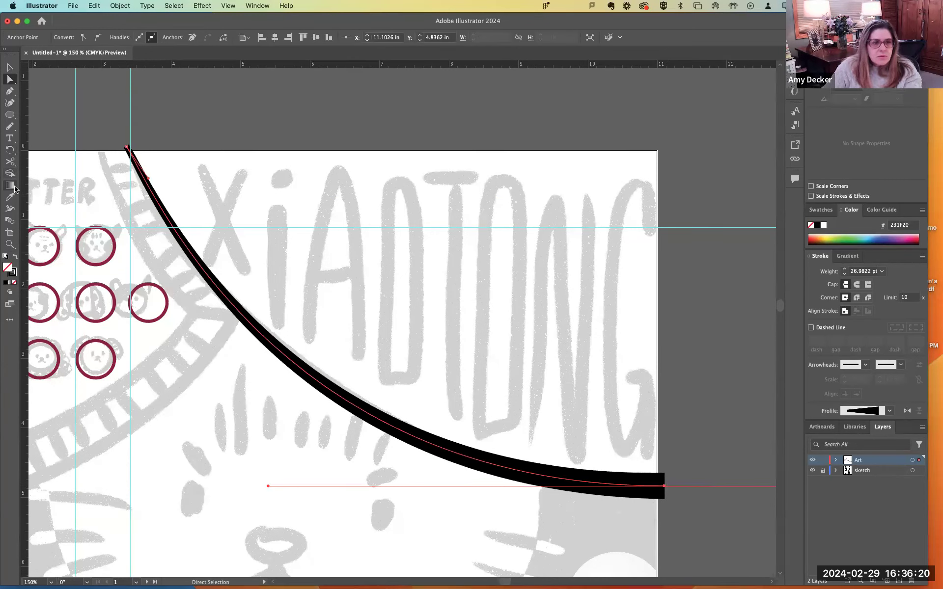
click(10, 209)
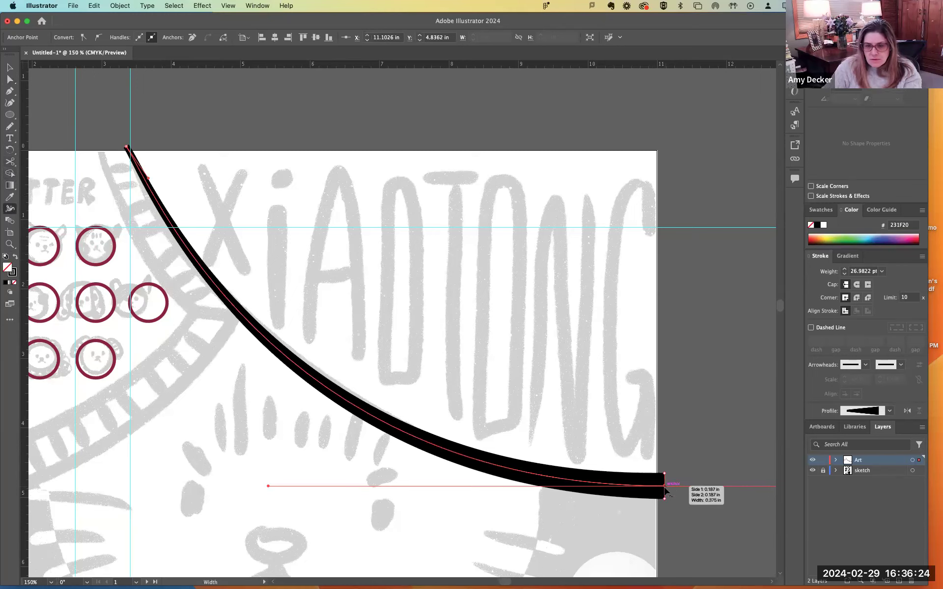
drag(666, 489, 666, 497)
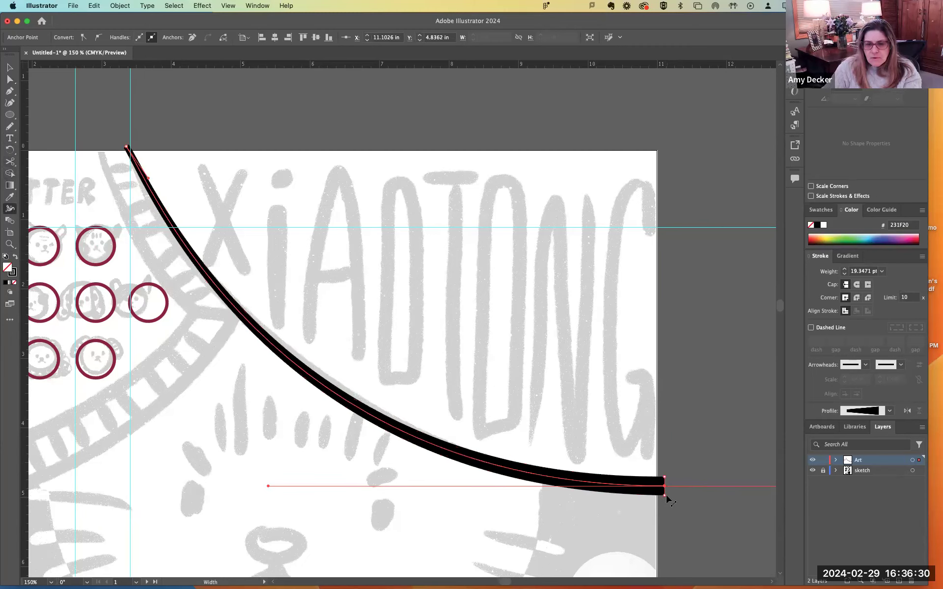
Step: Raise the left handle of the arc's right end anchor slightly to fit the curve to the sketched band
click(11, 78)
click(158, 110)
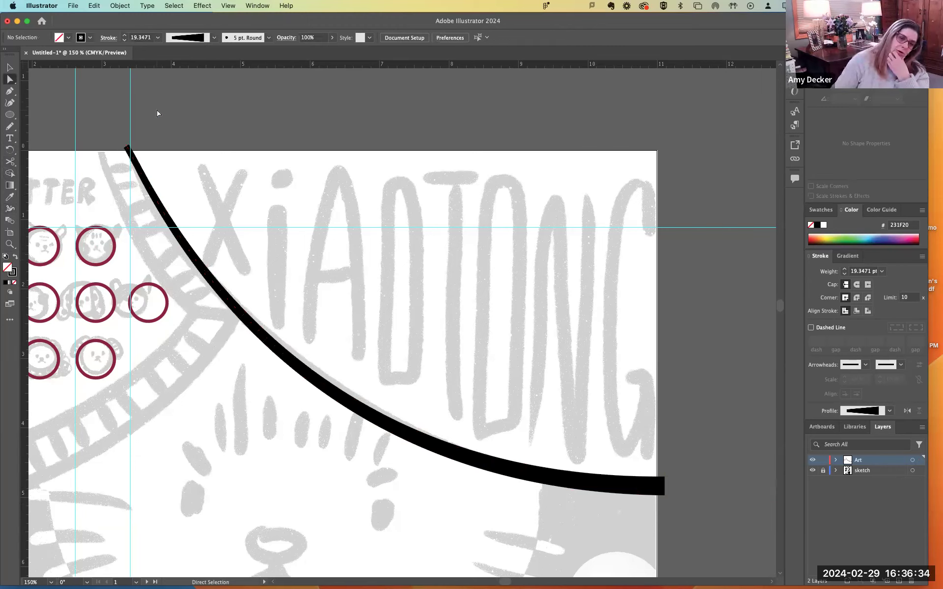
click(359, 411)
mouse_move(268, 484)
mouse_down()
mouse_move(281, 450)
mouse_move(263, 485)
mouse_move(269, 477)
mouse_up()
click(736, 499)
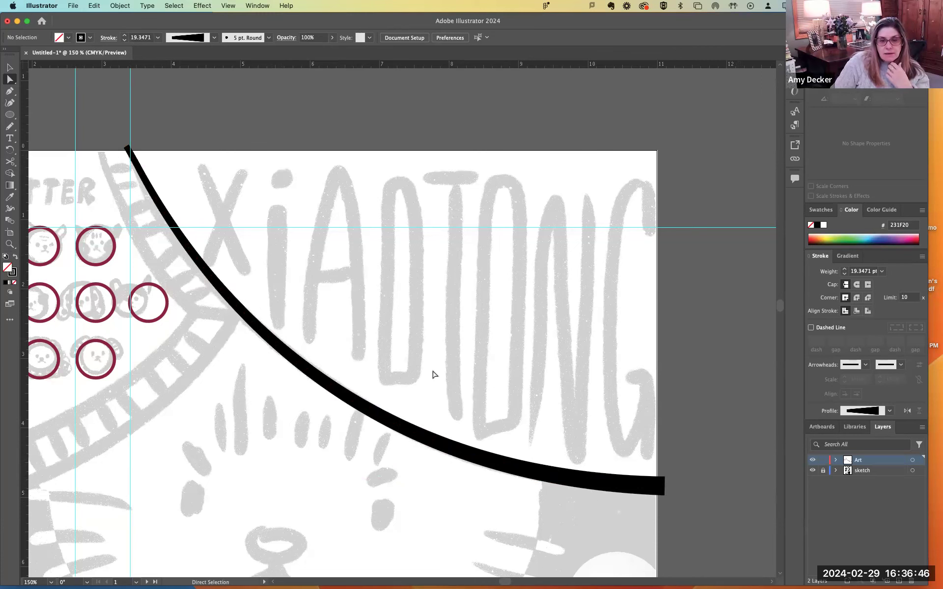
Step: Examine the finished arc and the remaining curves and characters of the sketch below it
scroll(375, 268, down, 10)
scroll(375, 267, left, 5)
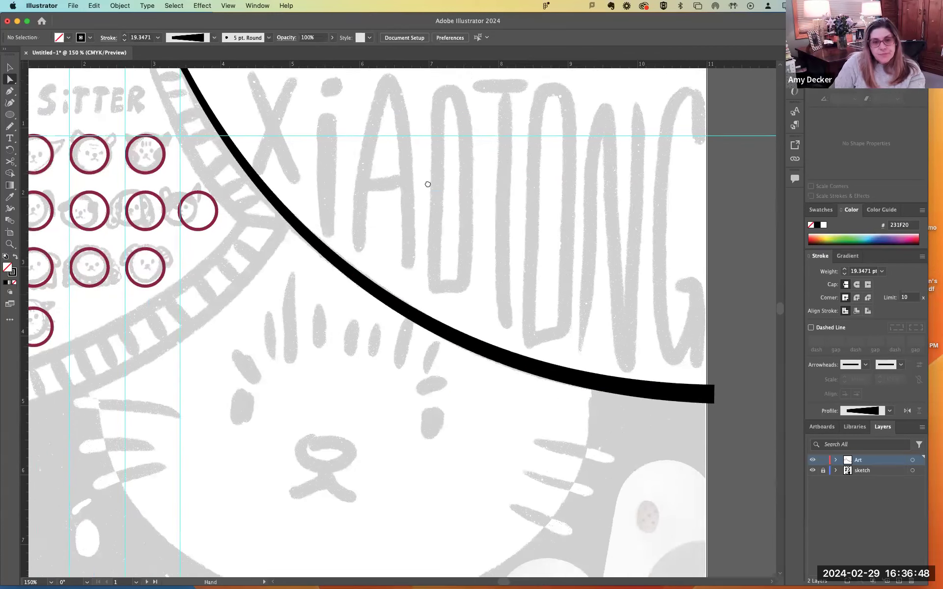
scroll(443, 312, down, 5)
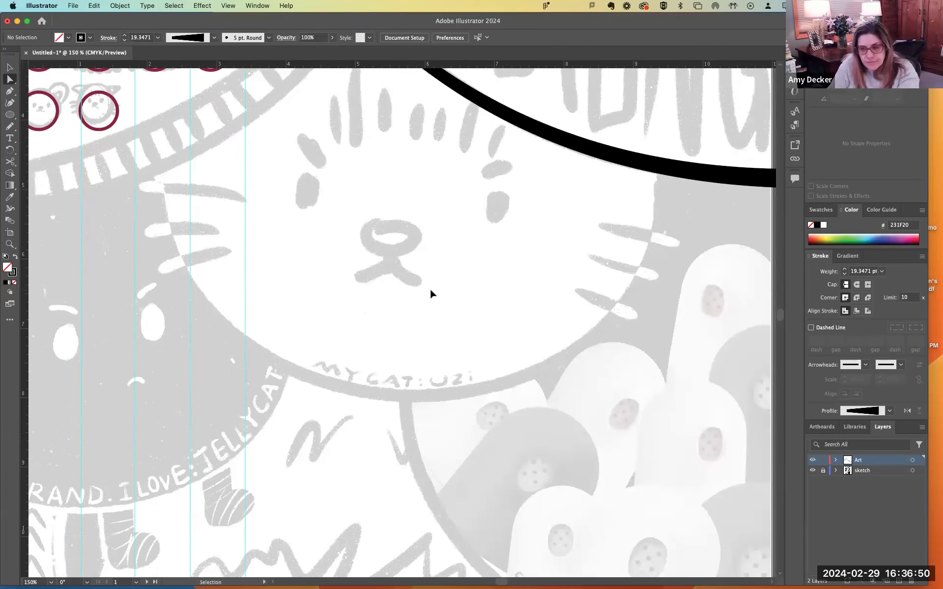
key(super+minus)
key(super+minus)
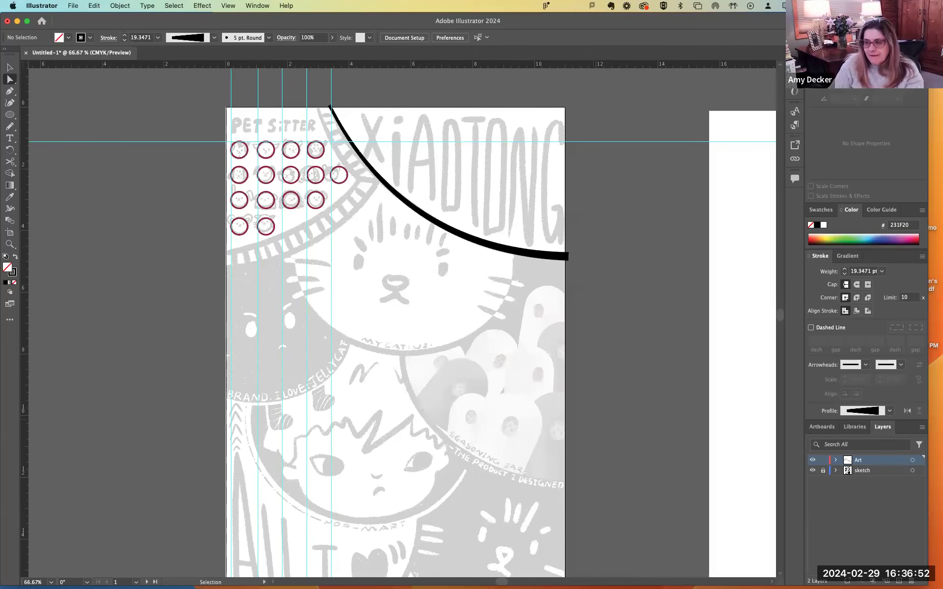
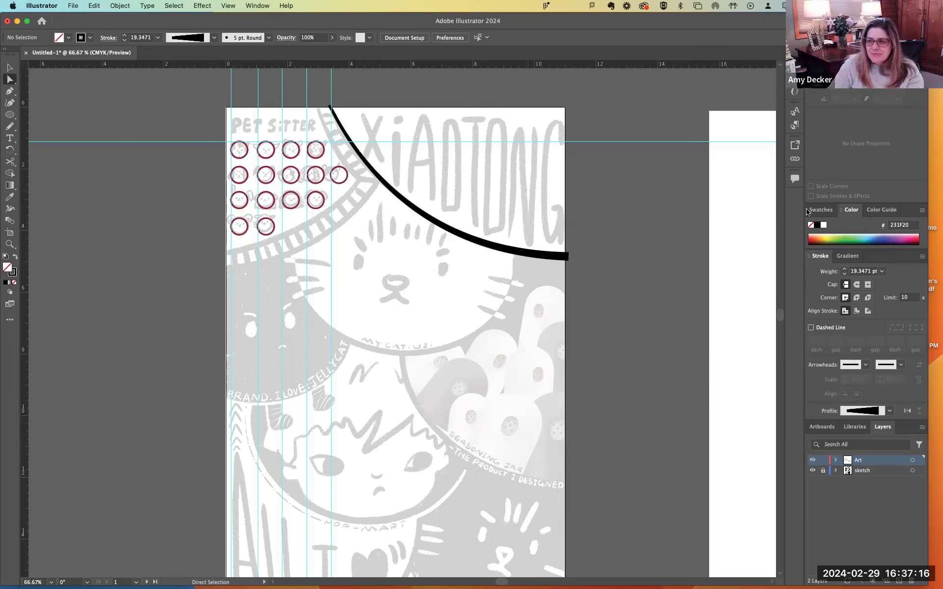
scroll(510, 276, down, 4)
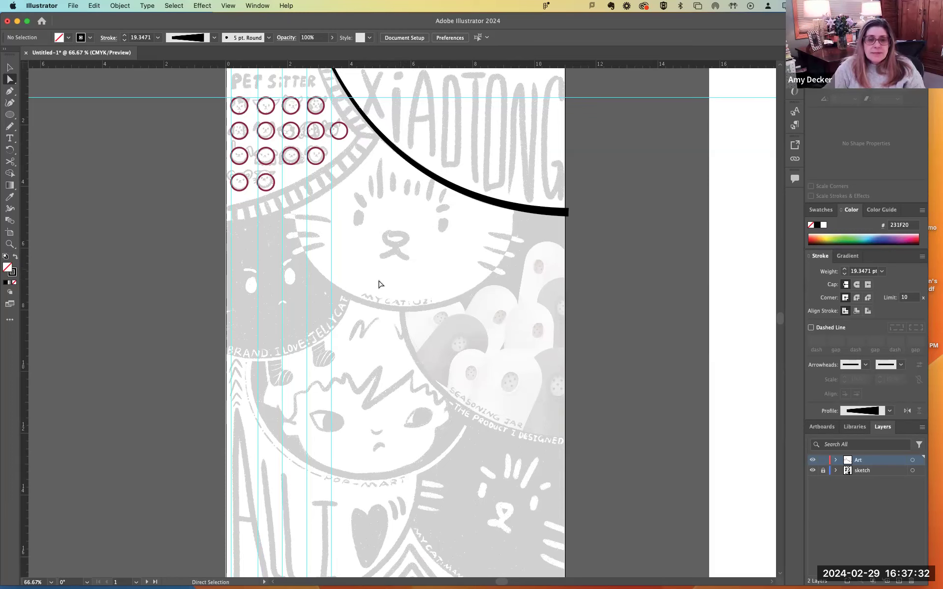
scroll(337, 241, up, 2)
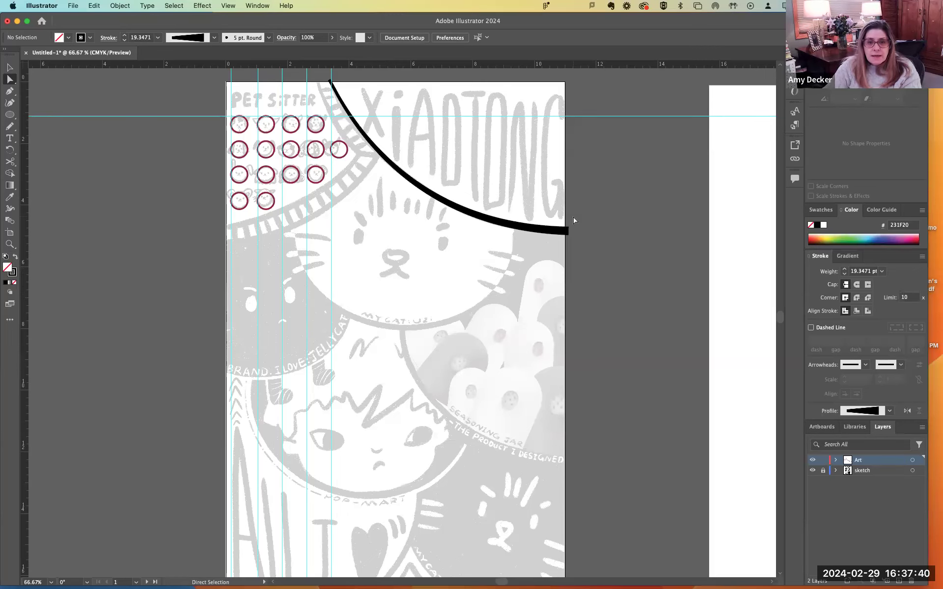
scroll(256, 276, up, 1)
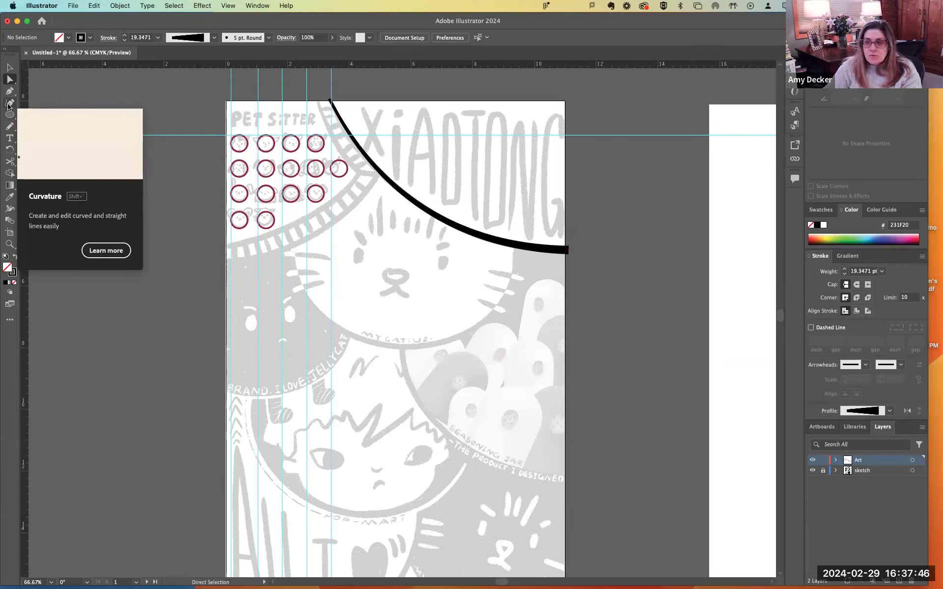
Step: Try tracing the inner edge of the striped border around the pet faces with the Pencil tool
click(14, 127)
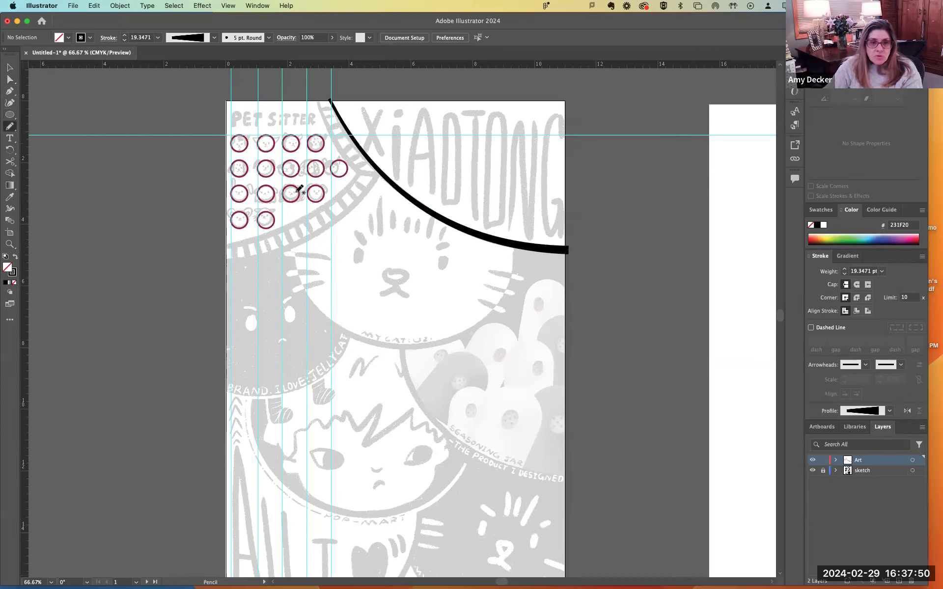
mouse_move(230, 241)
mouse_down()
mouse_move(287, 224)
mouse_move(358, 178)
mouse_move(361, 156)
mouse_up()
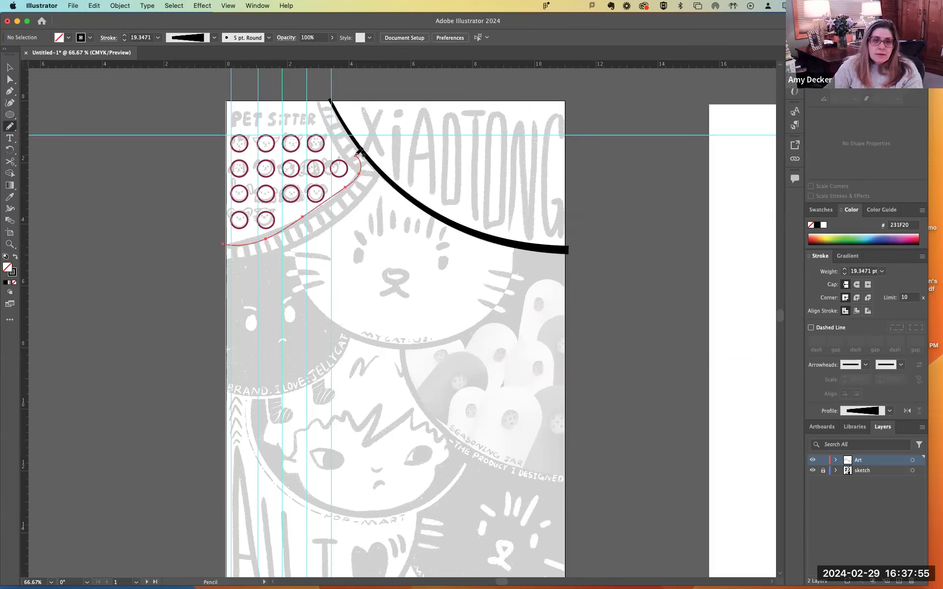
super+click(379, 184)
Step: Trace the large cat's nose as an oval about 0.74 by 0.51 in and its mouth about 0.93 by 0.40 in with the Pencil tool
key(super+equal)
key(super+equal)
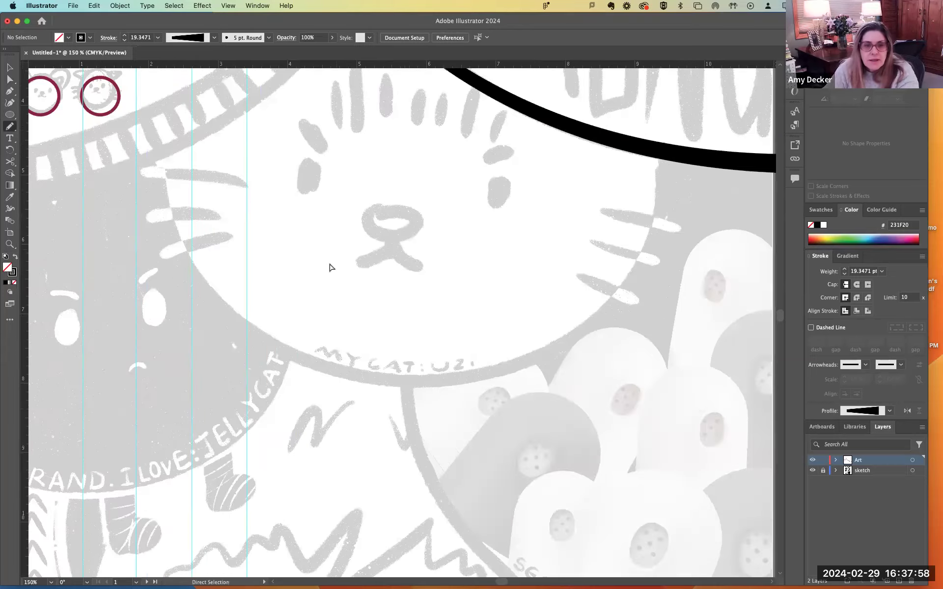
scroll(373, 305, up, 5)
mouse_move(391, 342)
mouse_down()
mouse_move(389, 331)
mouse_move(348, 328)
mouse_move(347, 350)
mouse_move(378, 358)
mouse_move(394, 345)
mouse_move(391, 330)
mouse_up()
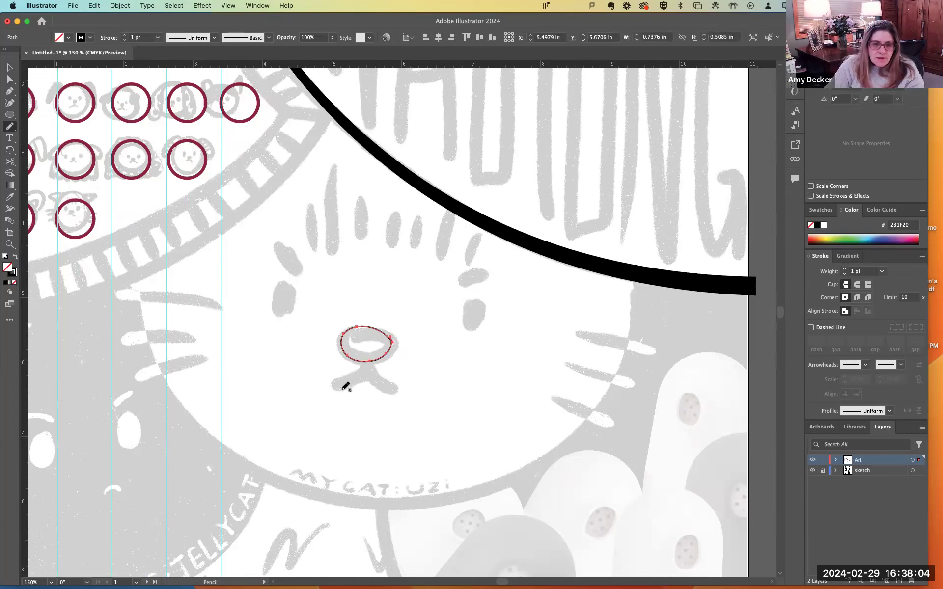
mouse_move(336, 387)
mouse_down()
mouse_move(370, 361)
mouse_move(399, 390)
mouse_up()
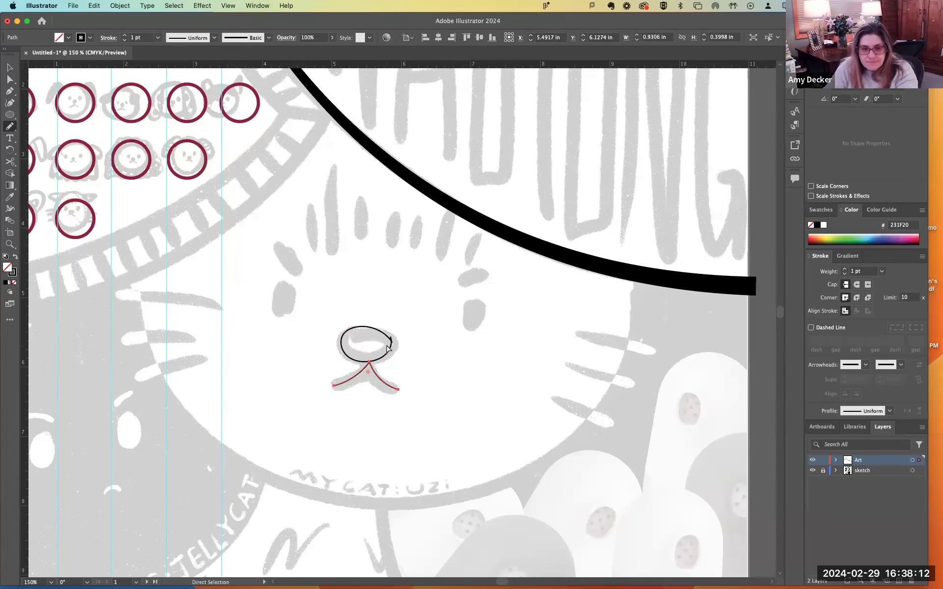
Step: Set the stroke weight of the large cat's mouth to 5 pt
key(super+equal)
key(super+equal)
key(super+equal)
key(super+equal)
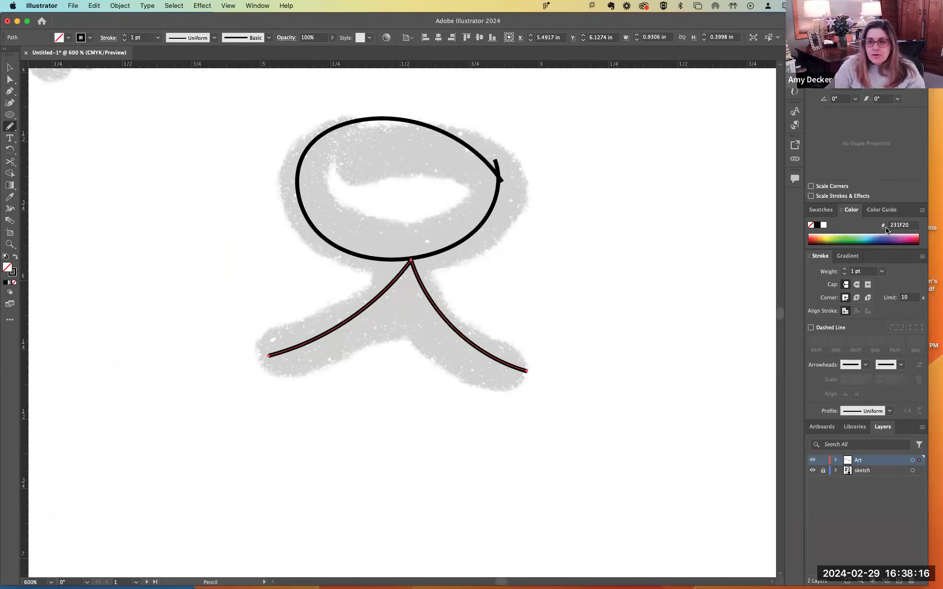
click(881, 272)
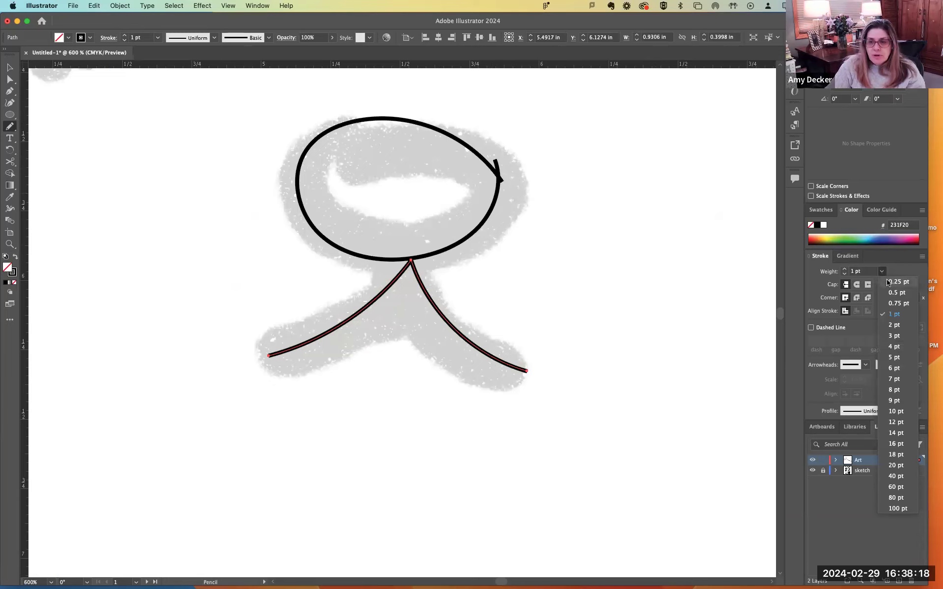
click(894, 358)
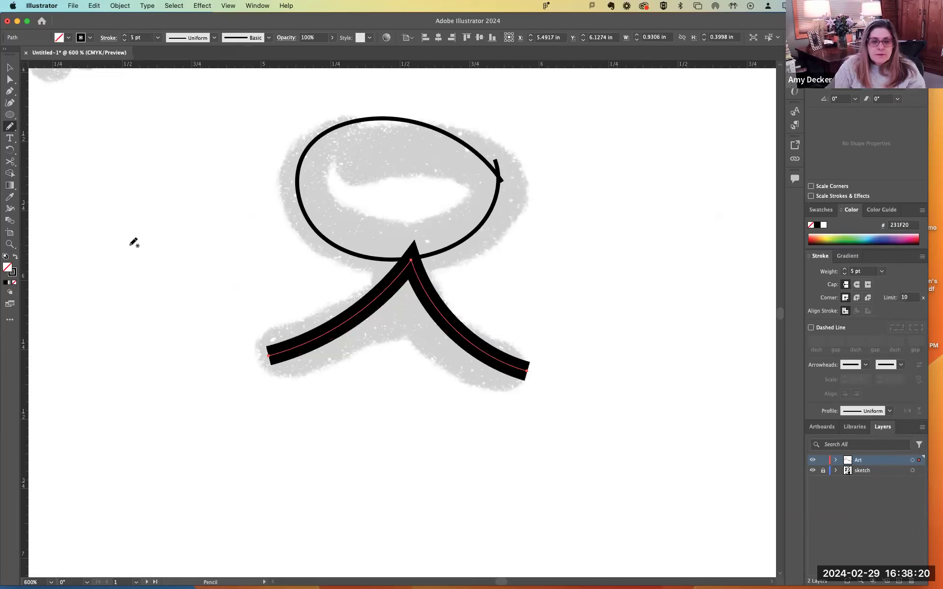
Step: Lower the mouth's peak anchor clear of the nose and pull its right end inward to fit the sketch
click(10, 79)
click(380, 314)
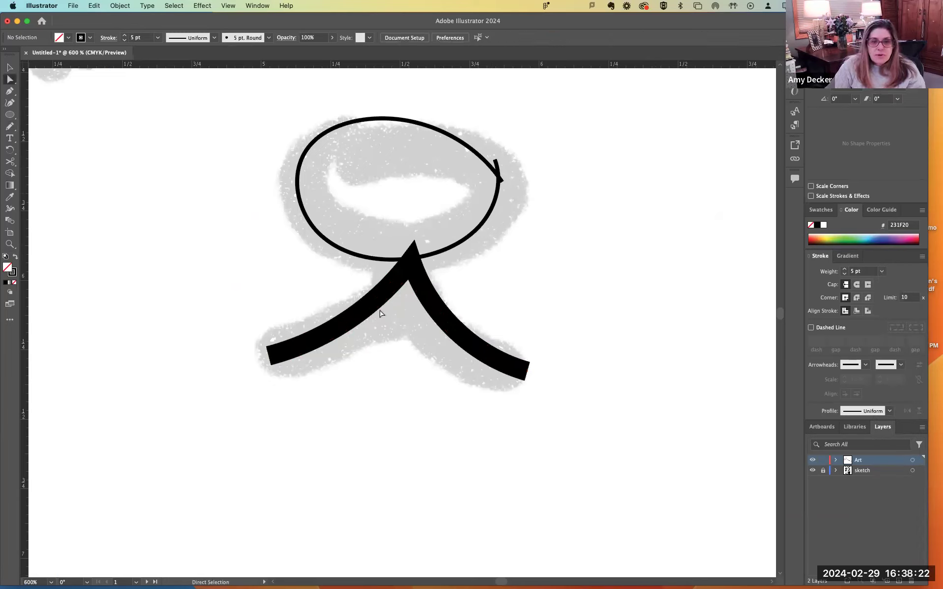
drag(411, 258, 402, 284)
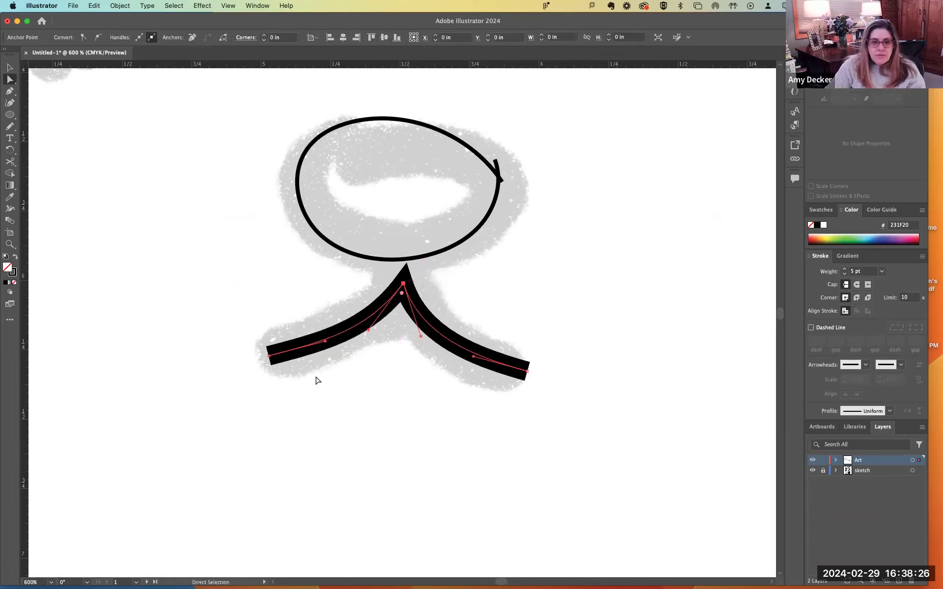
drag(529, 369, 506, 373)
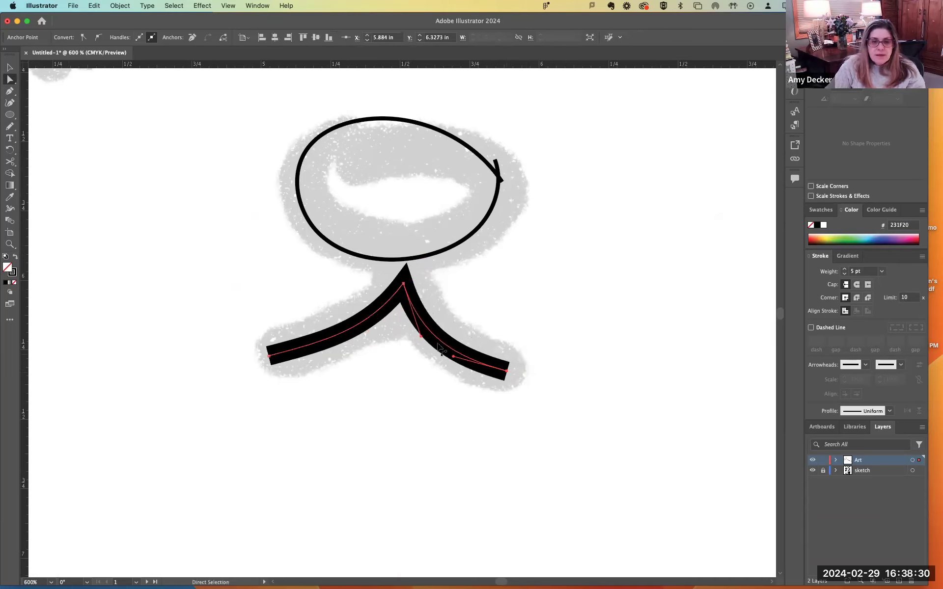
Step: Give the mouth's stroke round caps and round joins and set its weight to 10 pt
click(857, 285)
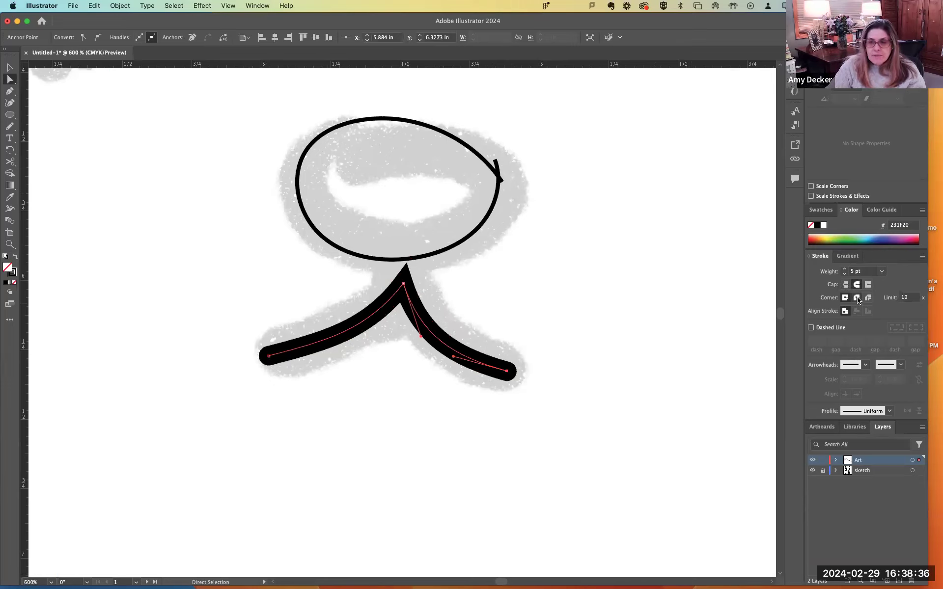
click(857, 298)
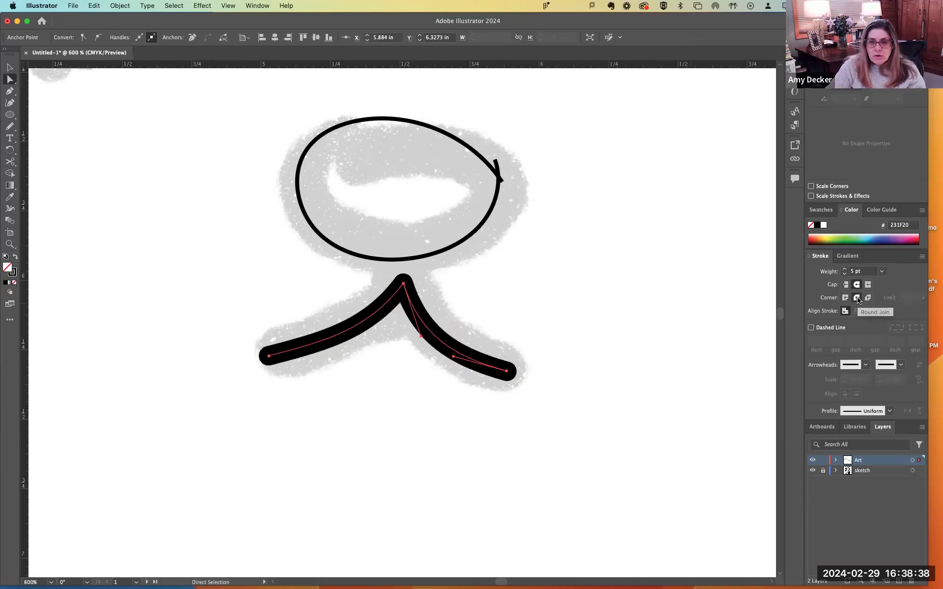
click(883, 273)
click(891, 403)
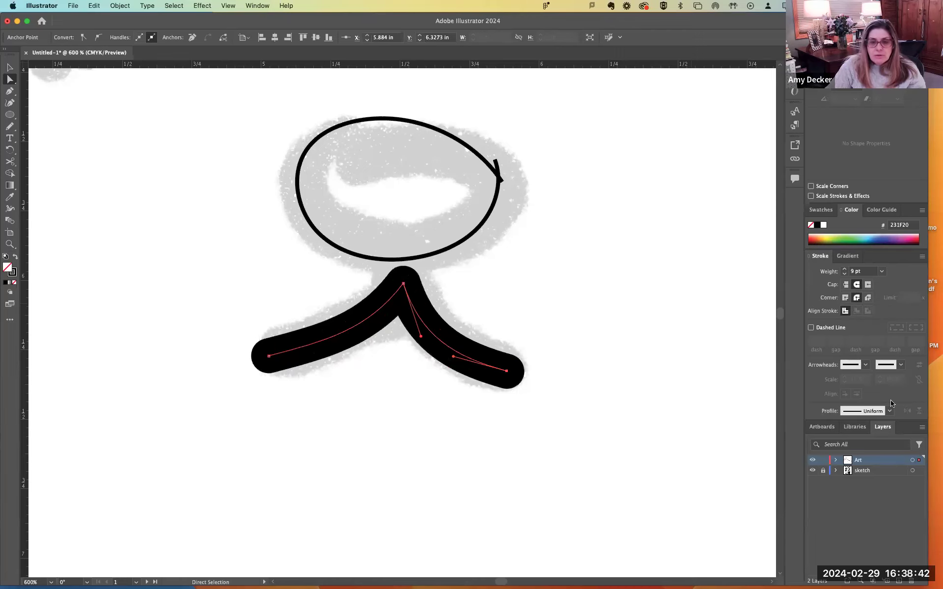
click(881, 272)
click(894, 412)
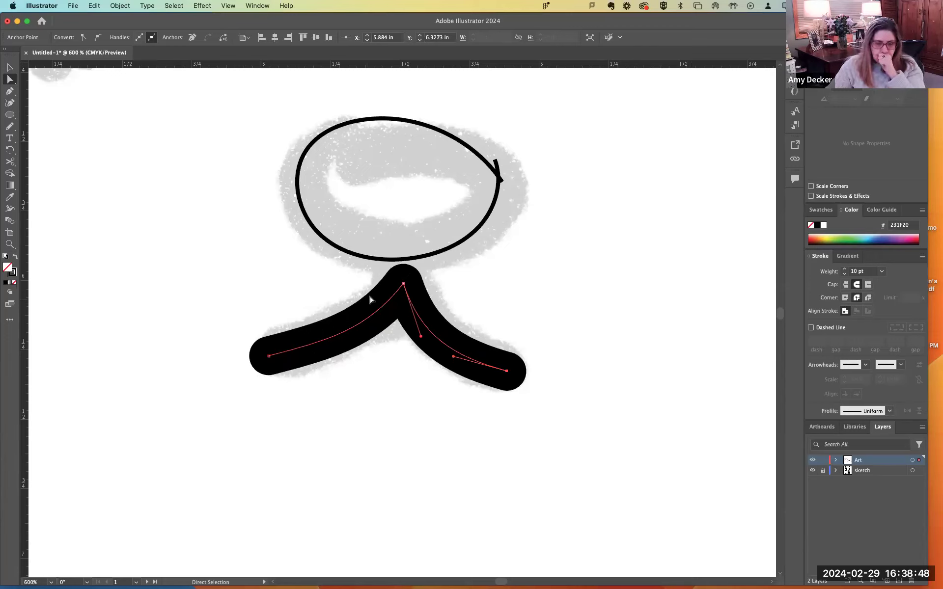
Step: Raise the mouth's peak about 0.01 in, bring its left end inward, and reshape both sides with their curve handles
drag(403, 284, 403, 279)
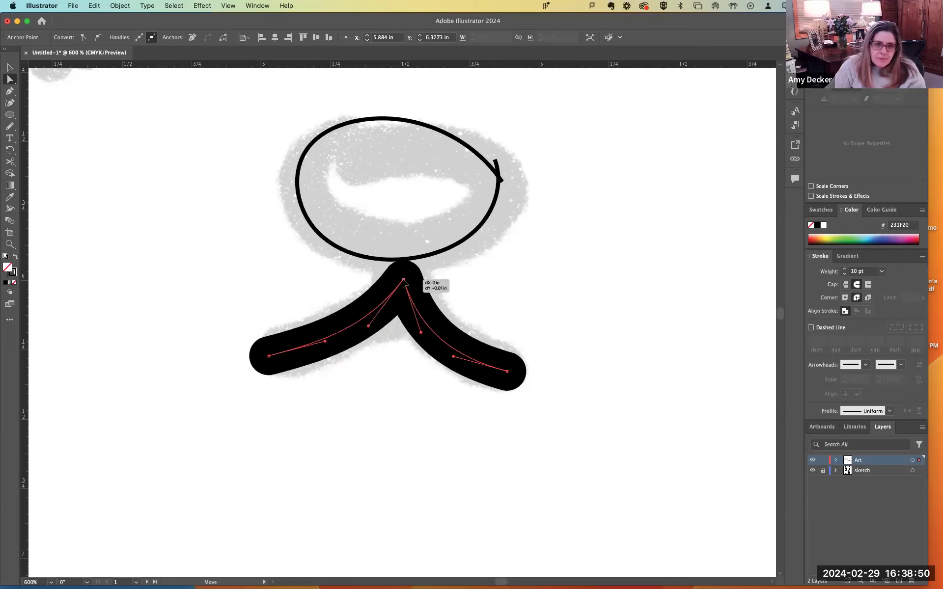
click(506, 372)
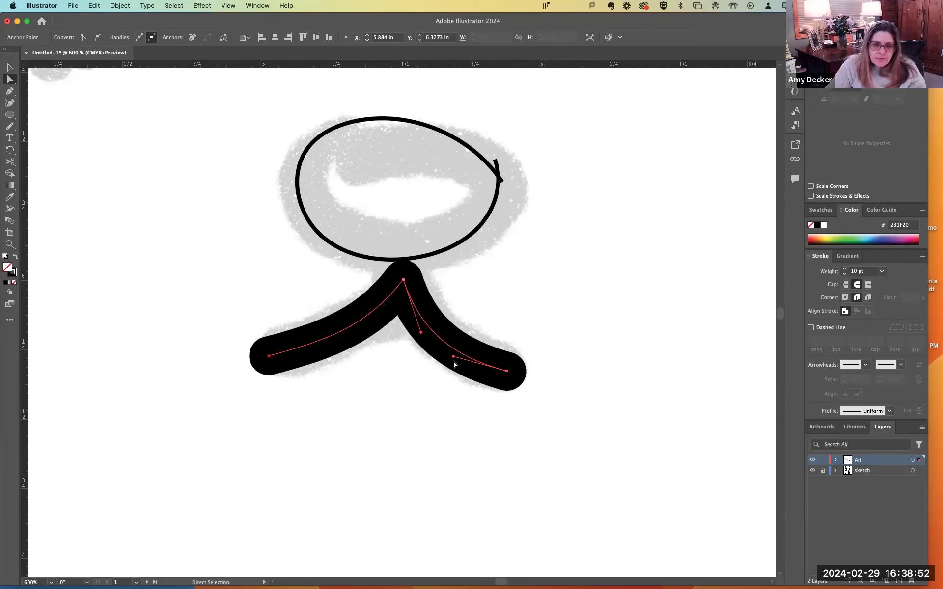
drag(453, 357, 440, 338)
mouse_move(267, 357)
mouse_down()
mouse_move(295, 342)
mouse_move(281, 353)
mouse_up()
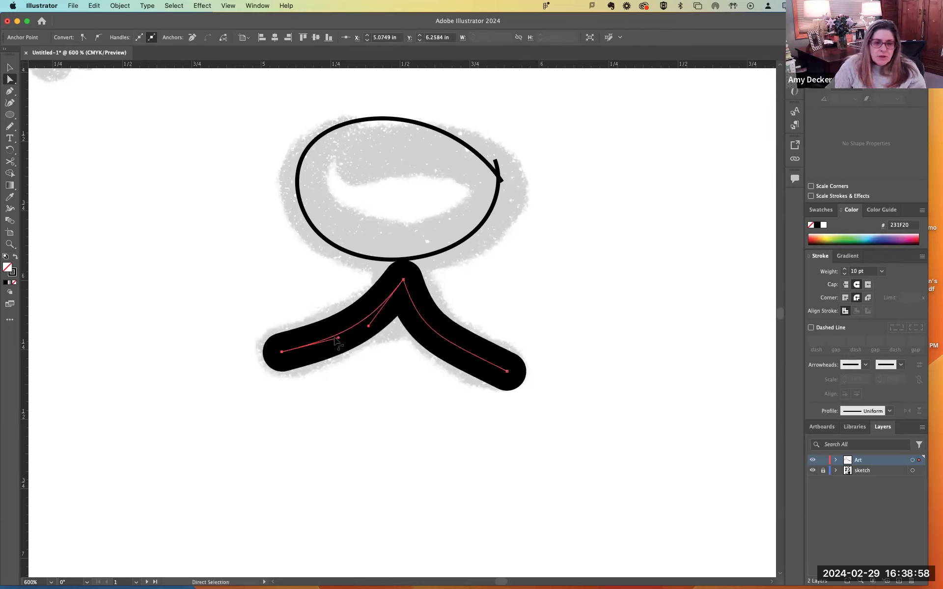
drag(340, 339, 342, 332)
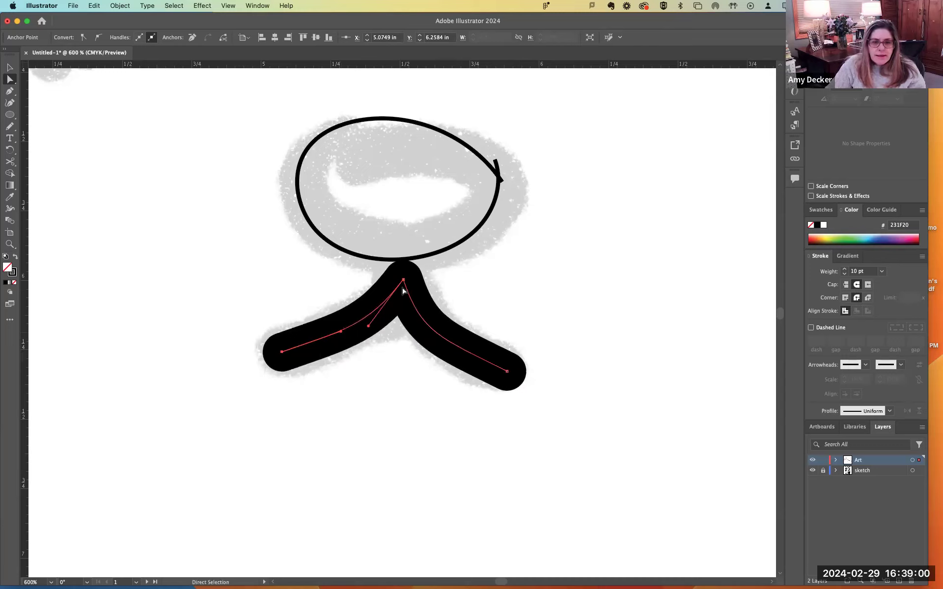
Step: Fine-tune the mouth's peak anchor to about X 5.51 in and adjust the curve handles on both sides of it
drag(403, 281, 400, 280)
drag(439, 338, 455, 350)
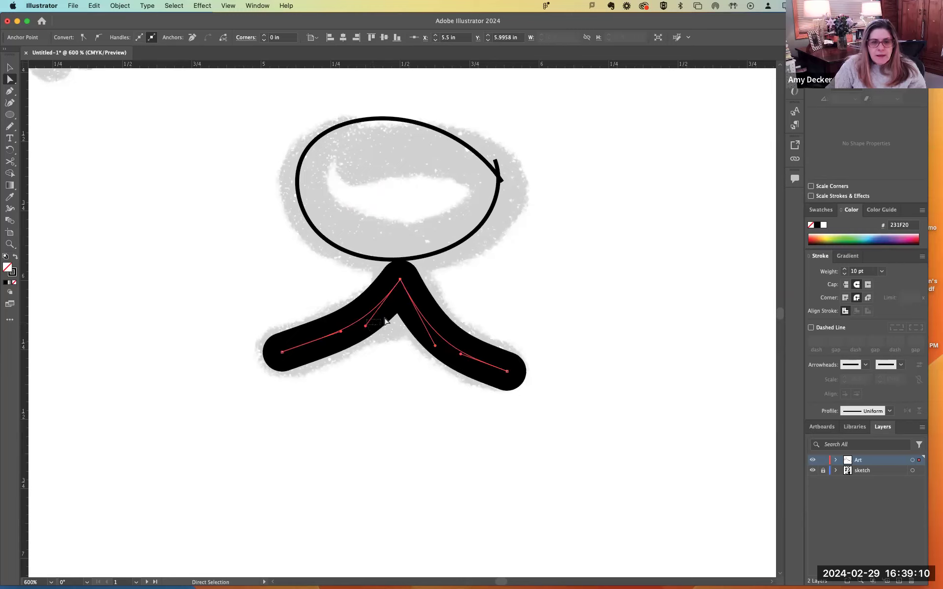
drag(385, 321, 385, 322)
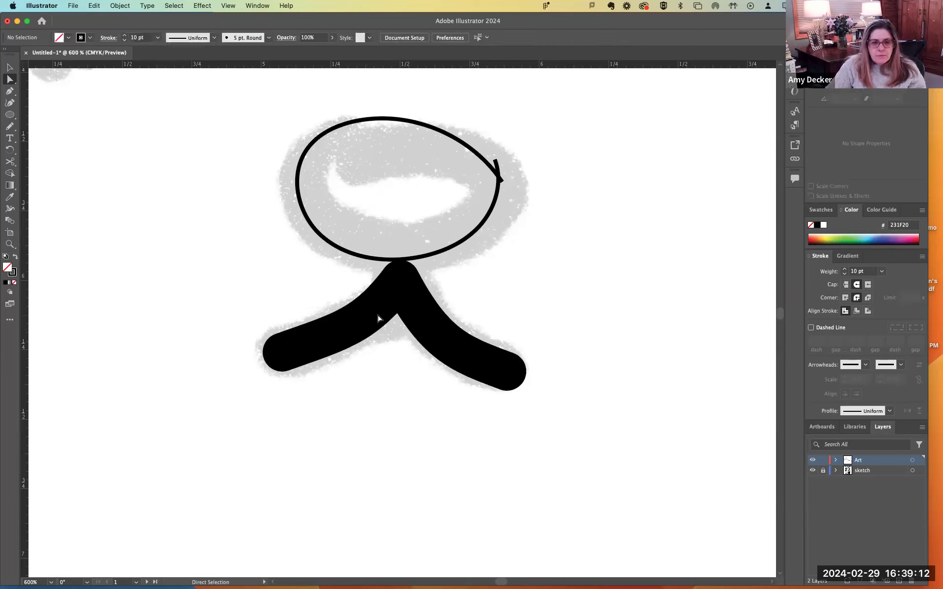
mouse_move(370, 317)
mouse_down()
mouse_move(366, 326)
mouse_move(382, 324)
mouse_move(366, 323)
mouse_up()
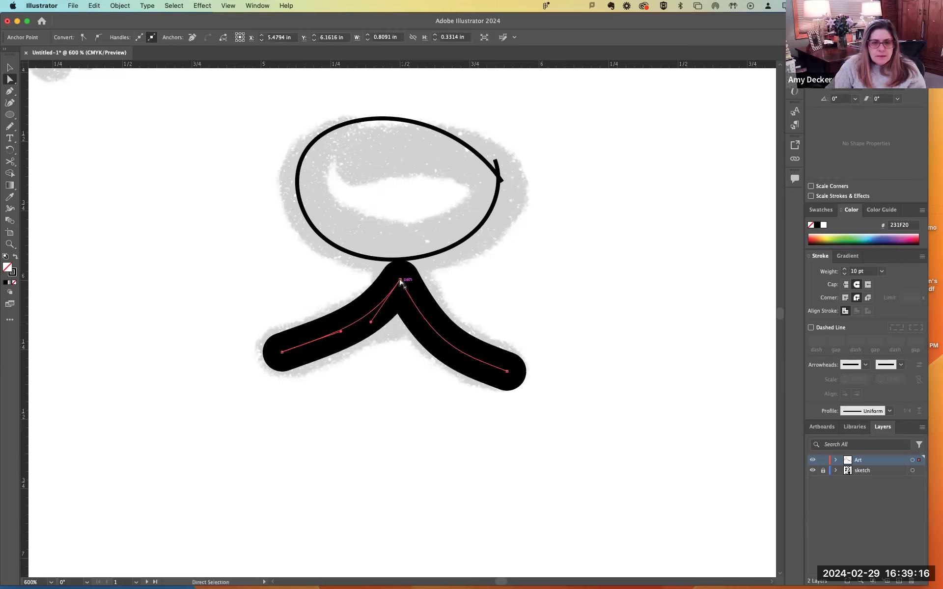
drag(401, 283, 404, 284)
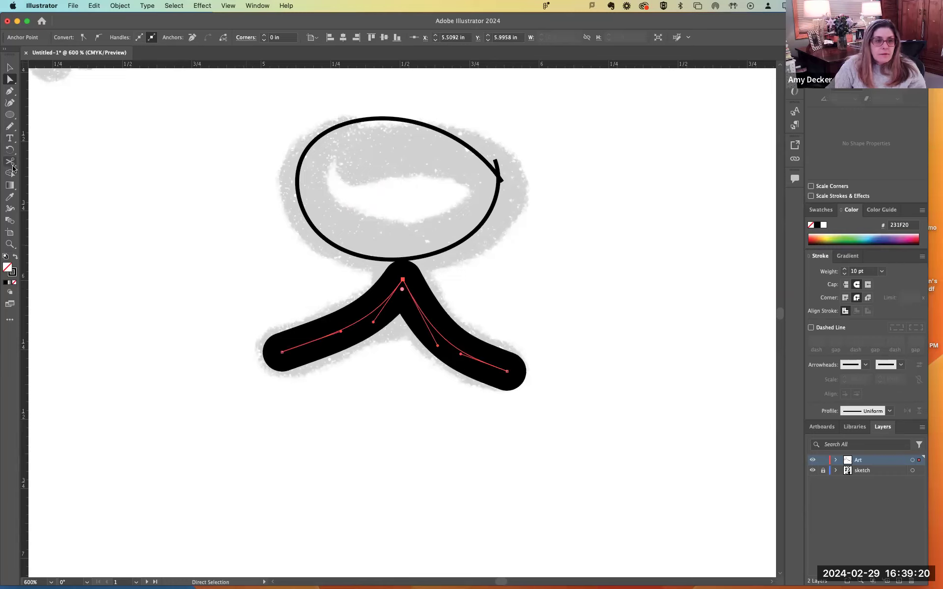
Step: Try to change the mouth's stroke thickness at its peak with the Width tool
click(10, 209)
drag(402, 284, 399, 305)
key(super+z)
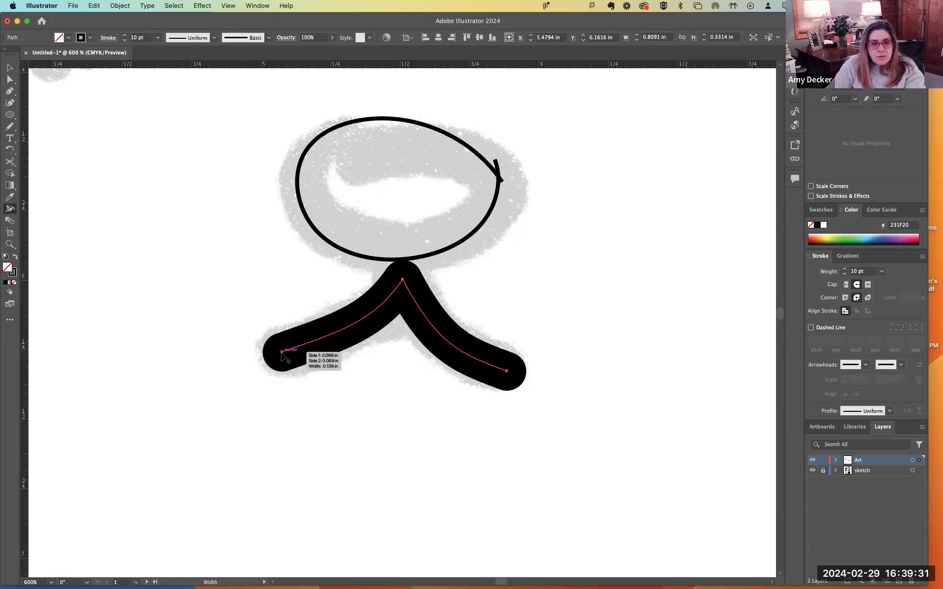
Step: Increase the whole mouth's stroke weight to 12 pt
click(11, 70)
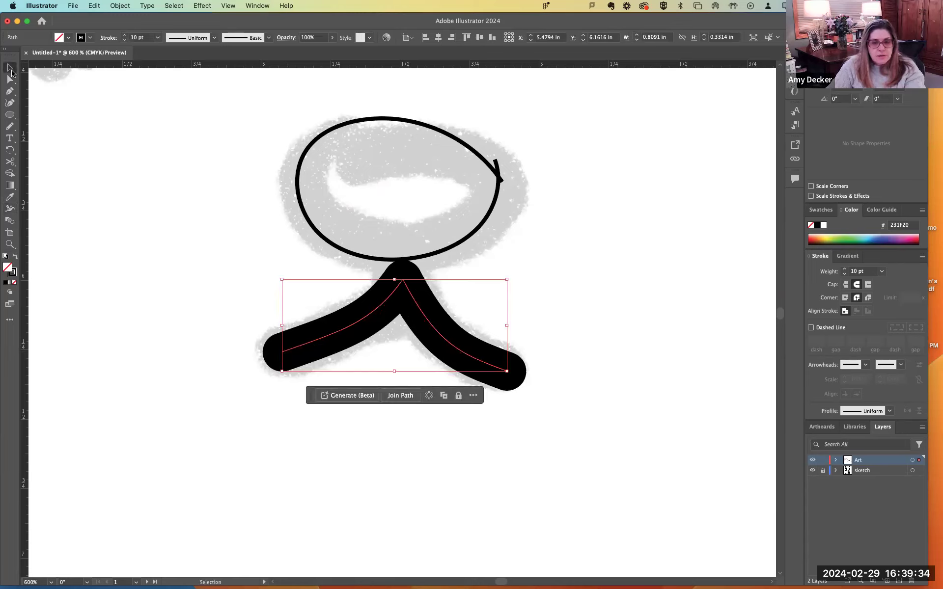
click(846, 270)
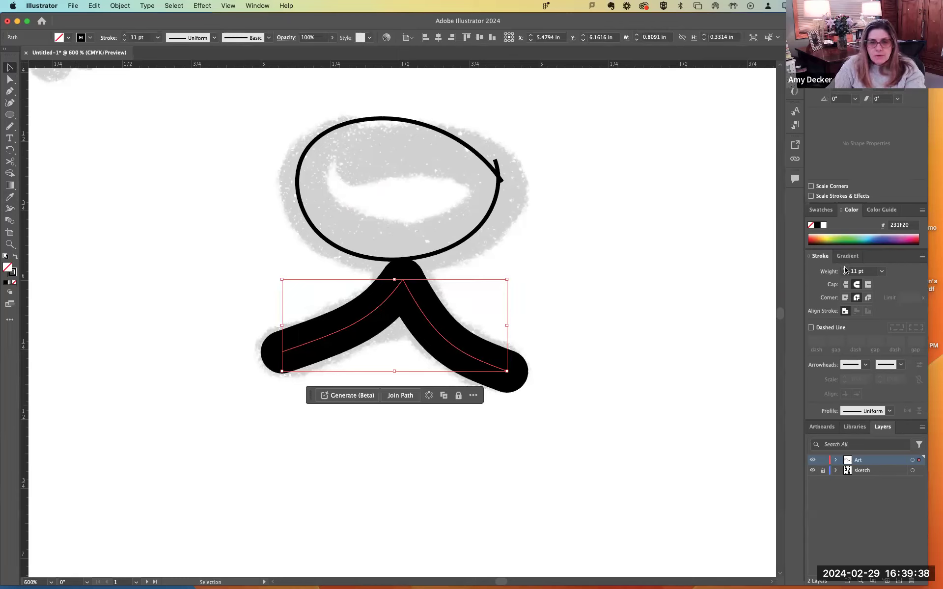
click(845, 269)
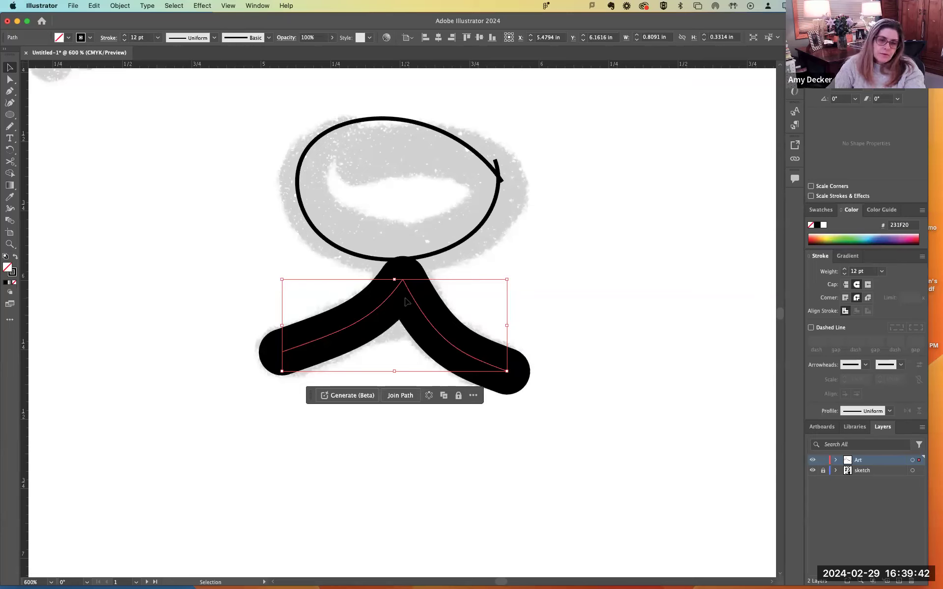
Step: Bulge the right side of the nose outline outward near its overlapping ends
click(372, 256)
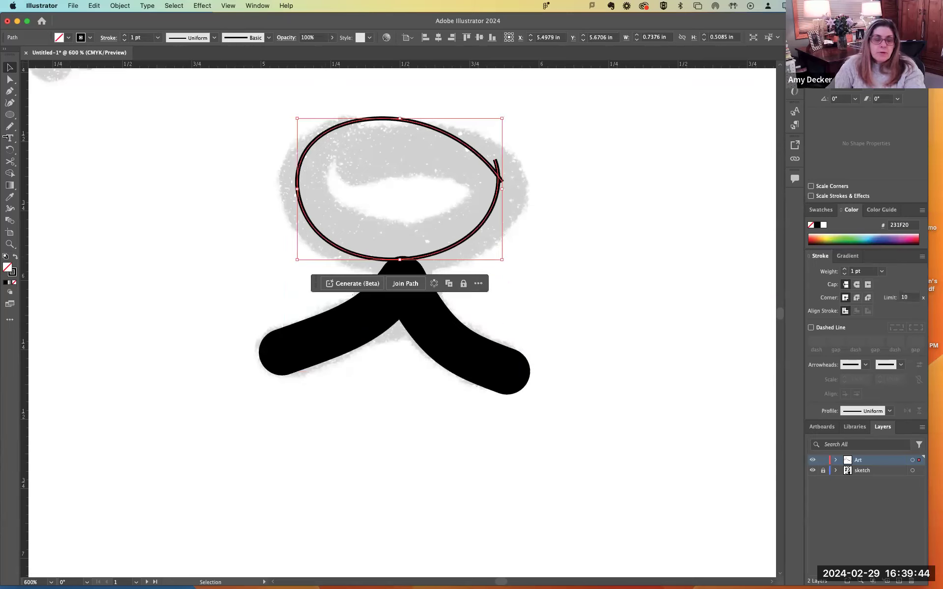
click(10, 79)
click(252, 120)
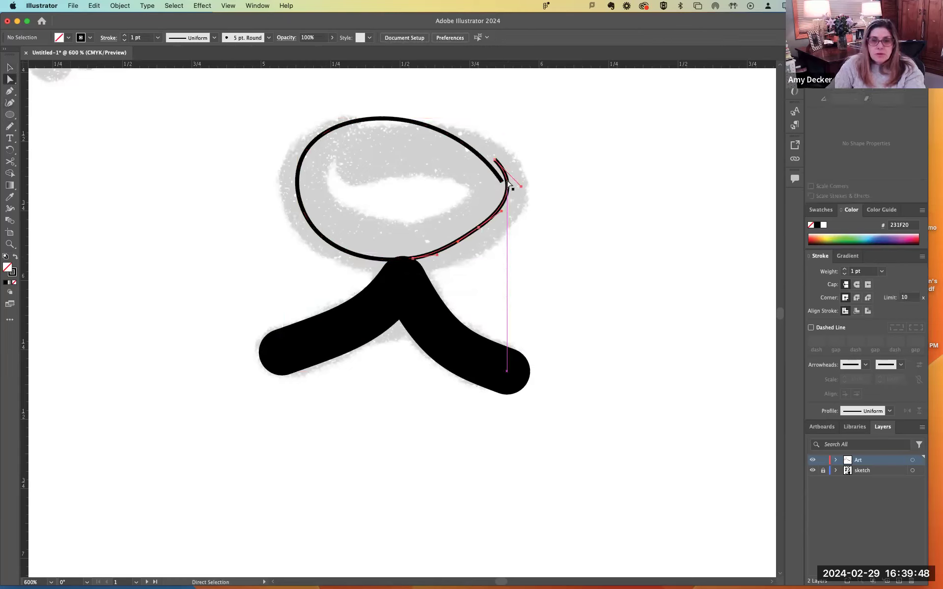
click(508, 185)
key(super+z)
key(super+z)
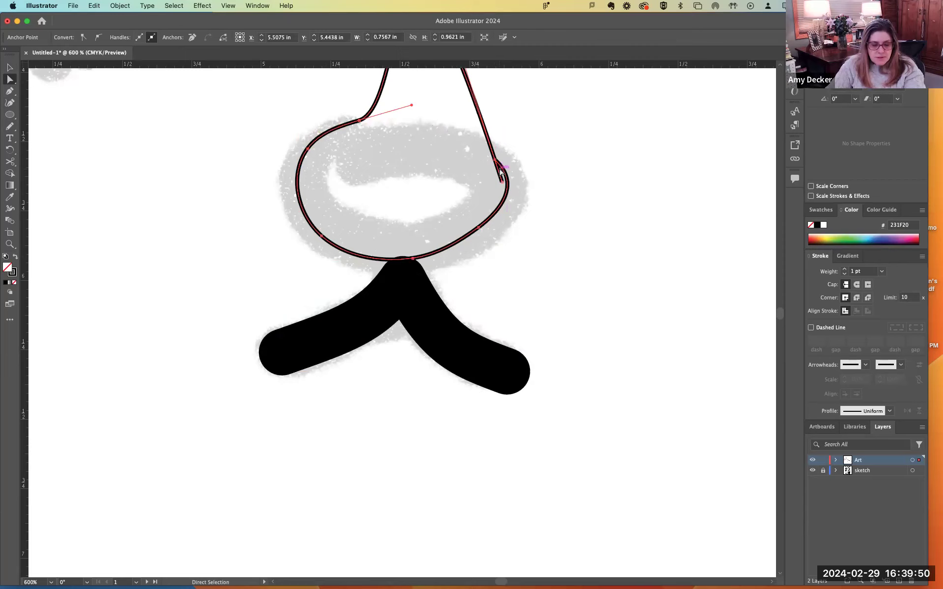
key(super+shift+z)
key(super+shift+z)
click(505, 167)
click(497, 160)
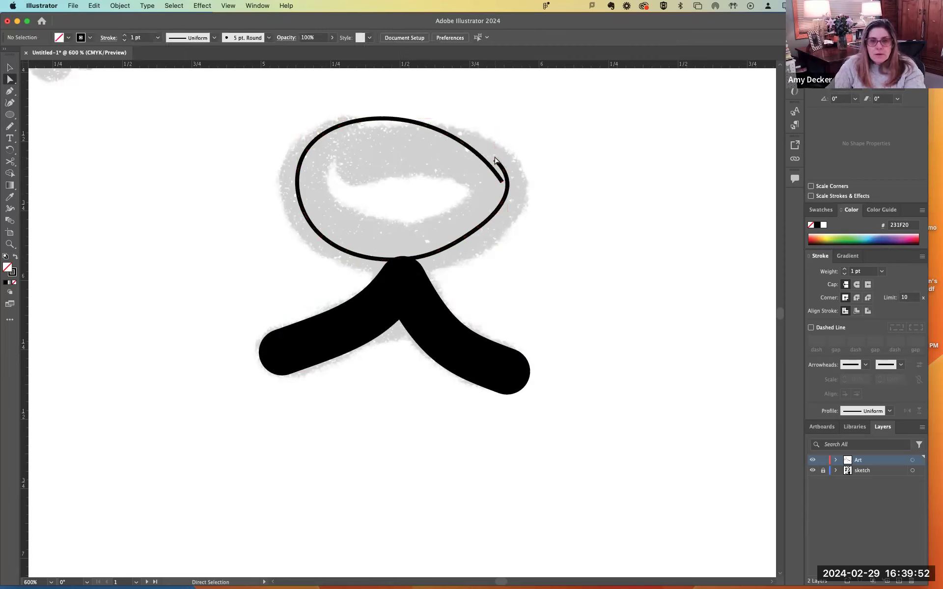
Step: Move the nose outline's loose end onto its other end, then shift the meeting point to about X 5.81 in, Y 5.54 in
drag(496, 161, 501, 181)
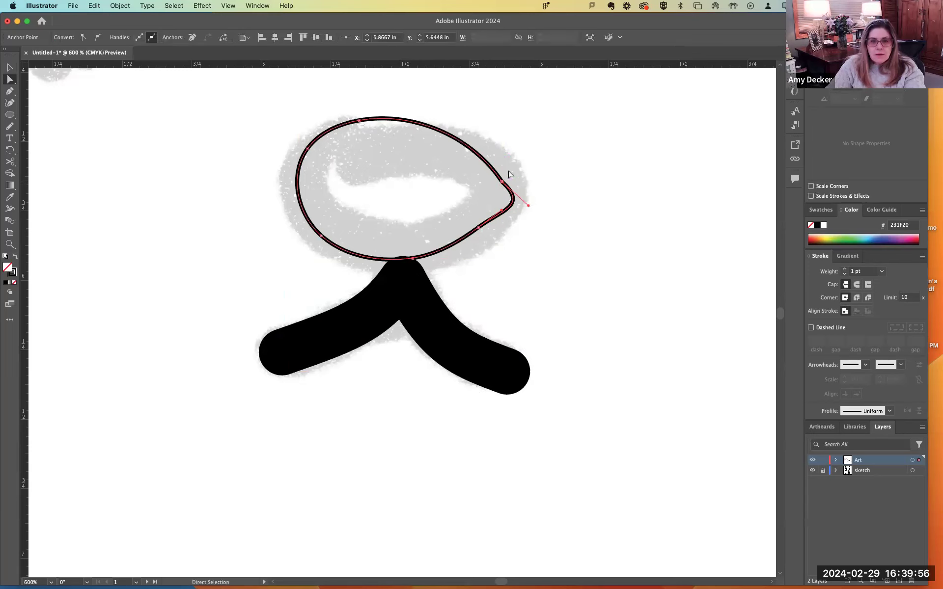
click(486, 191)
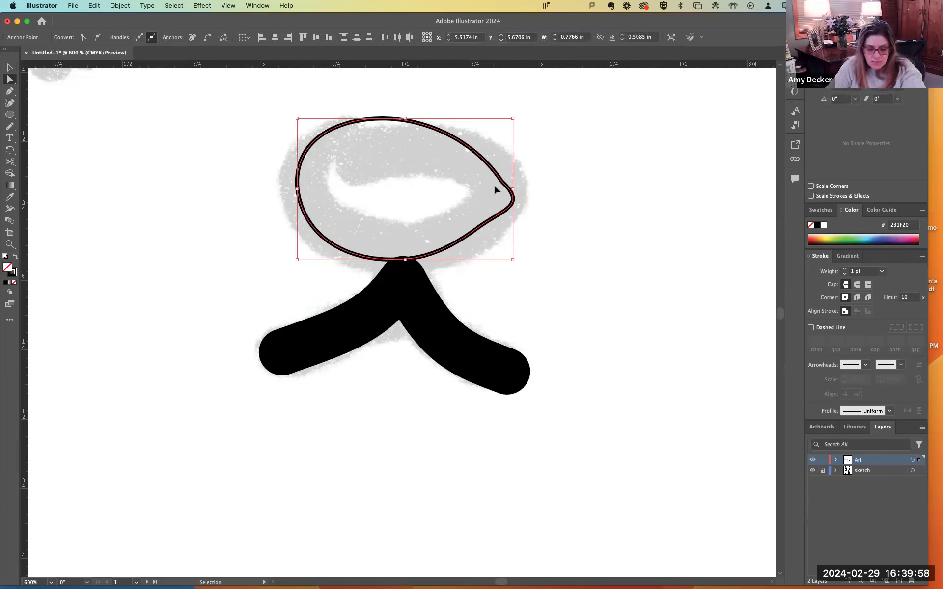
click(513, 189)
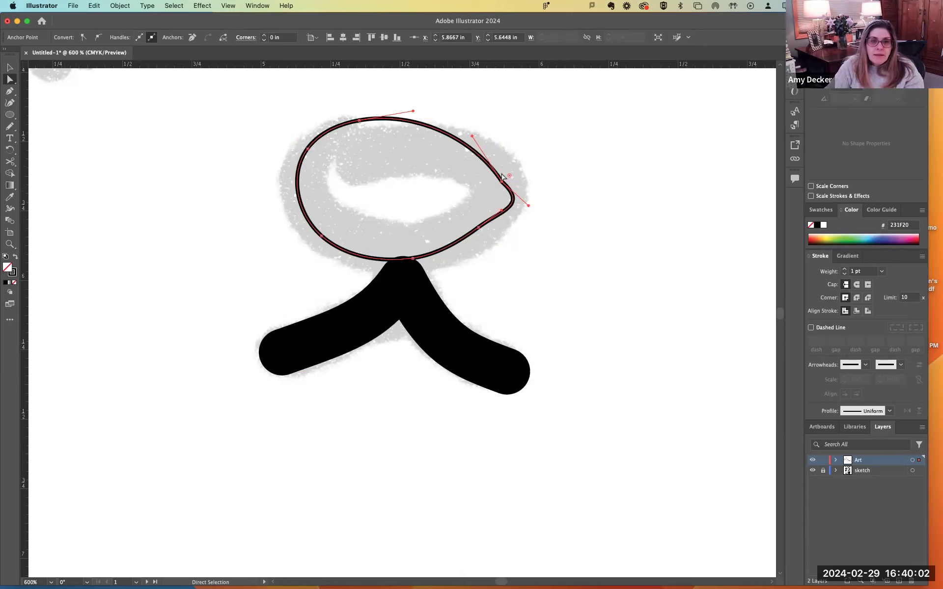
drag(505, 182, 486, 152)
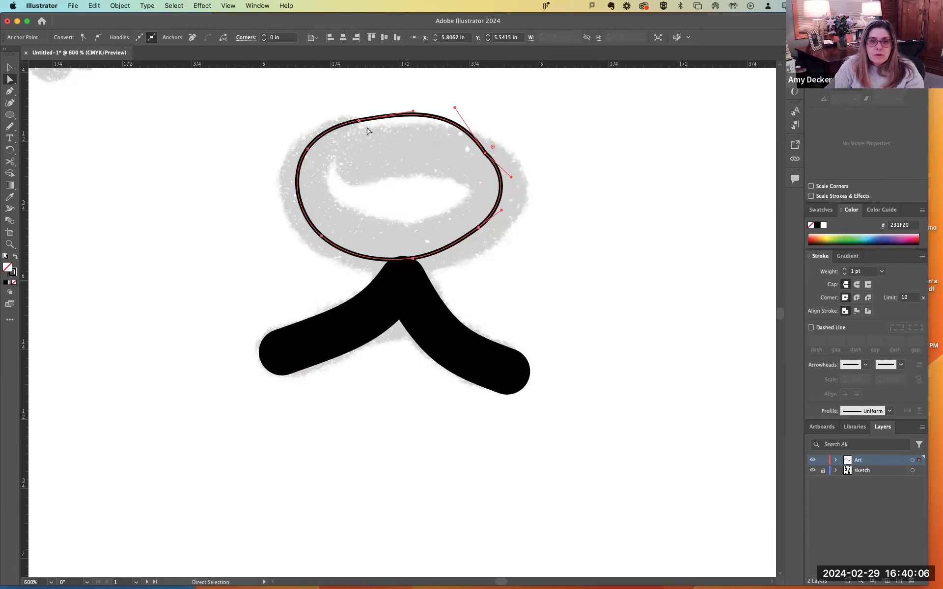
Step: Lower the nose's upper-left anchor about 0.06 in and shift its right anchor to about X 5.83 in, Y 5.57 in
drag(362, 129, 369, 134)
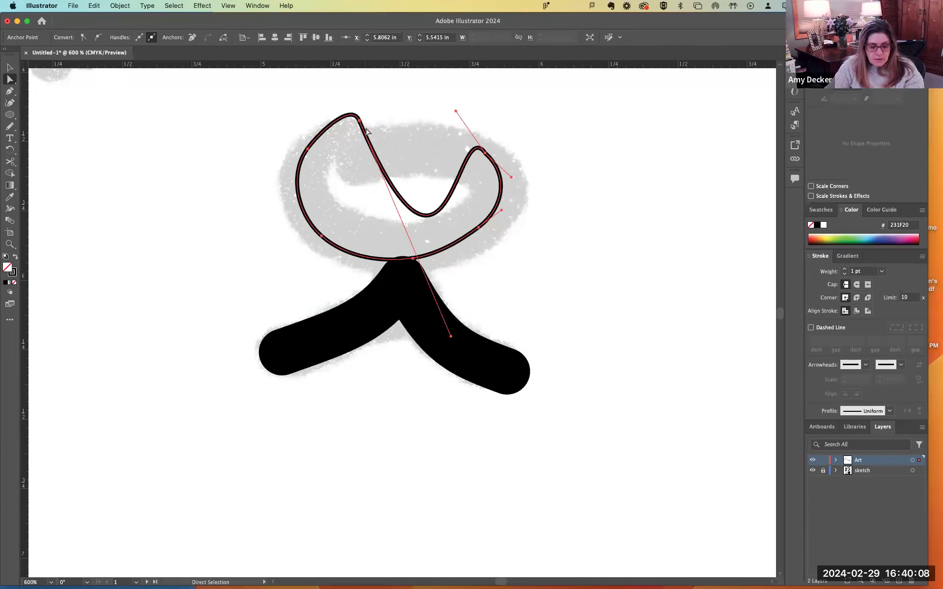
key(super+z)
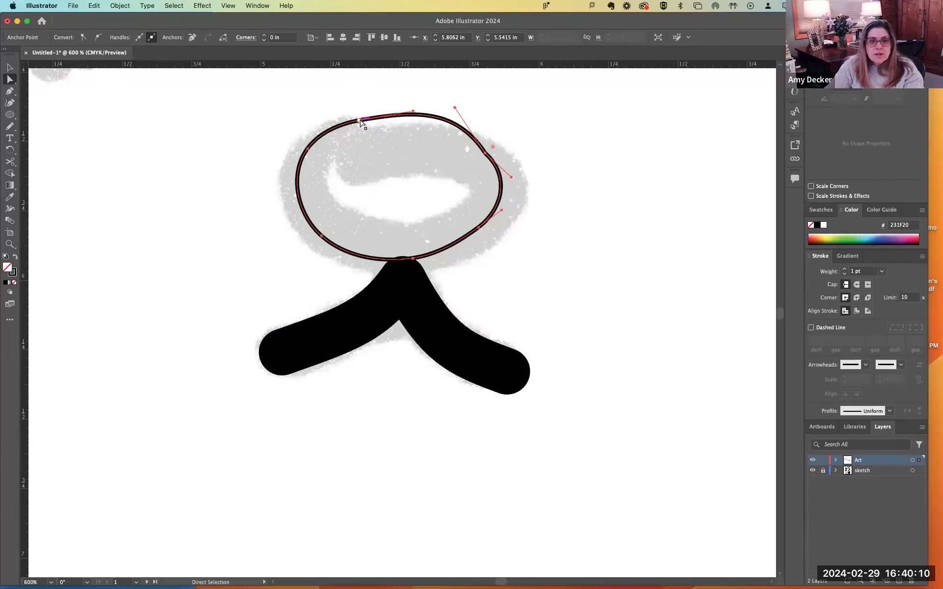
drag(358, 121, 360, 140)
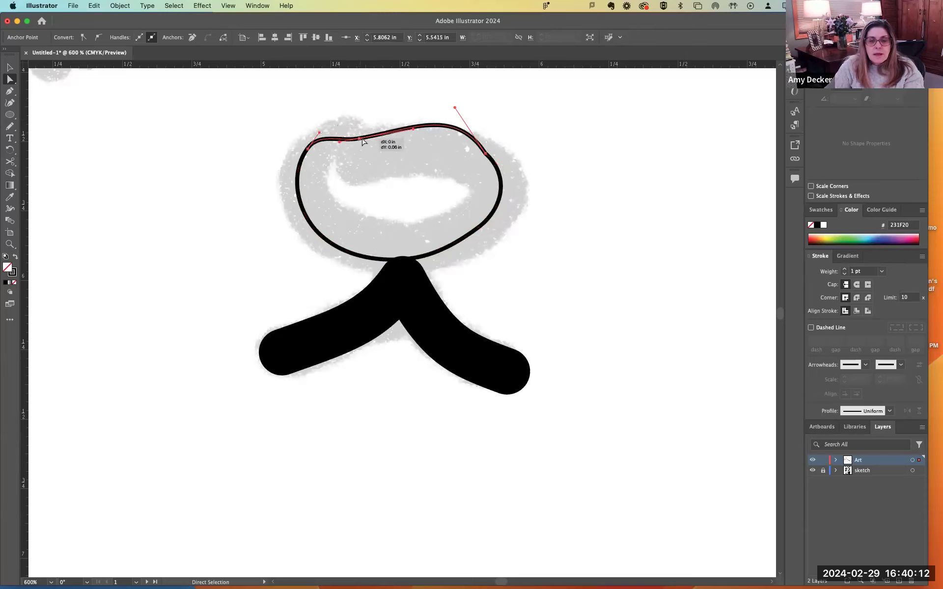
mouse_move(487, 154)
mouse_down()
mouse_move(505, 166)
mouse_move(489, 162)
mouse_up()
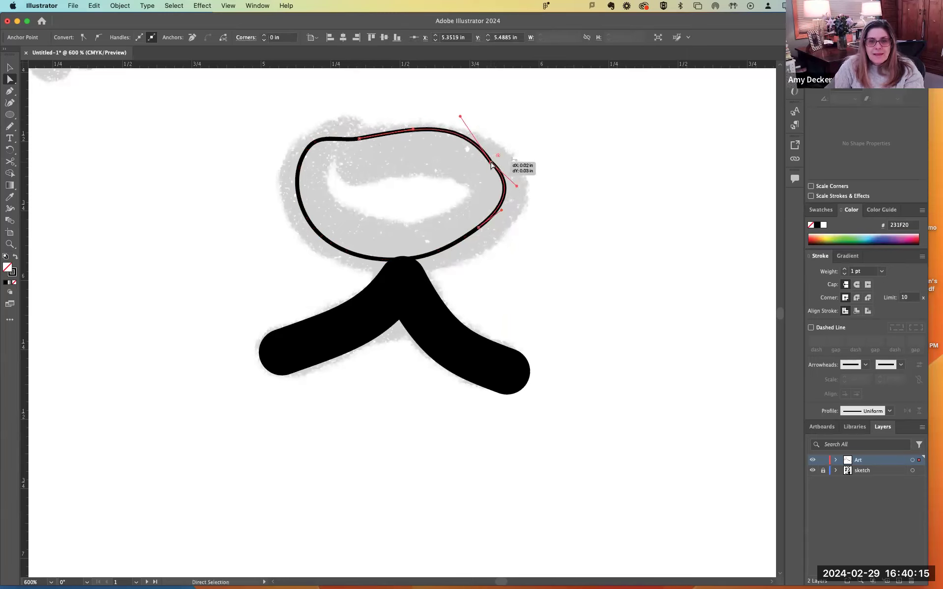
Step: Redraw the nose outline's right, top and left edges with the Pencil tool, making the shape about 0.74 × 0.47 in
click(14, 127)
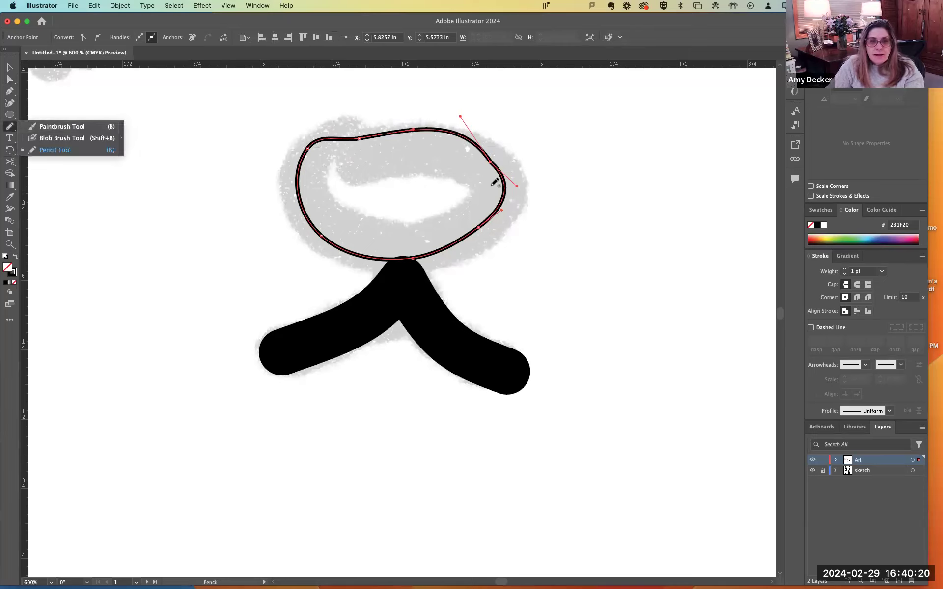
click(496, 208)
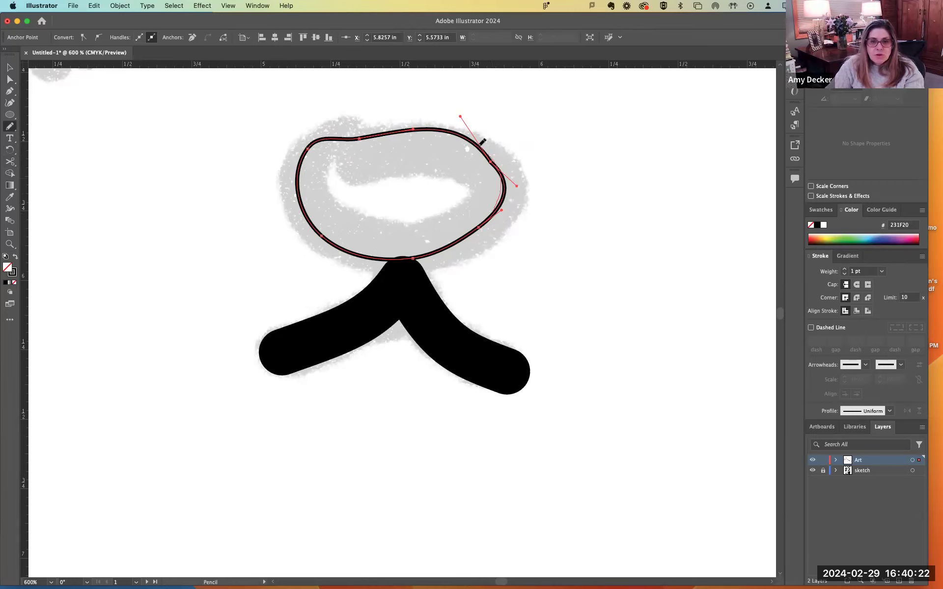
drag(388, 129, 325, 140)
mouse_move(294, 182)
mouse_down()
mouse_move(302, 215)
mouse_move(323, 237)
mouse_up()
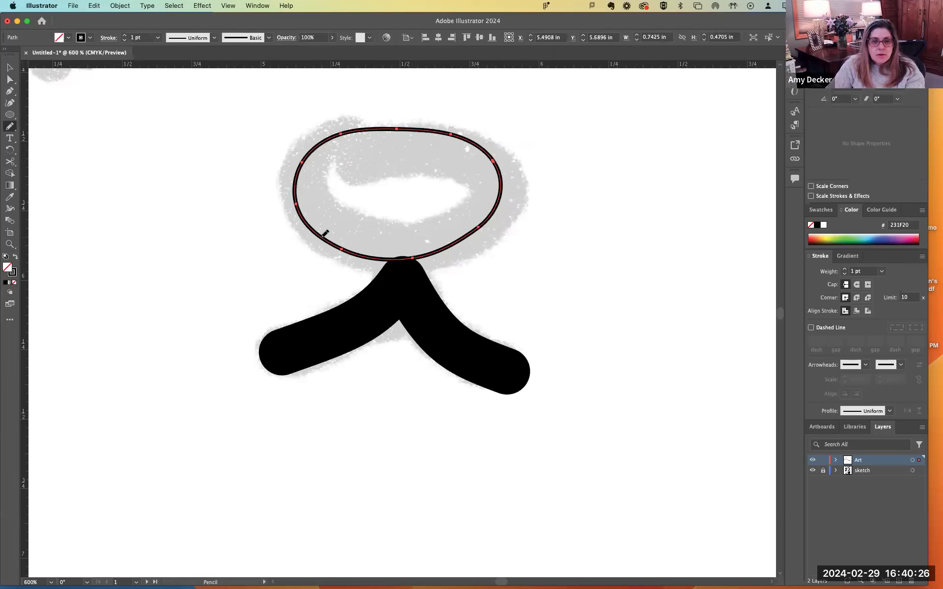
Step: Try a flatter pencil redraw of the nose's top and right edges, and undo it
drag(321, 141, 393, 137)
drag(454, 150, 497, 177)
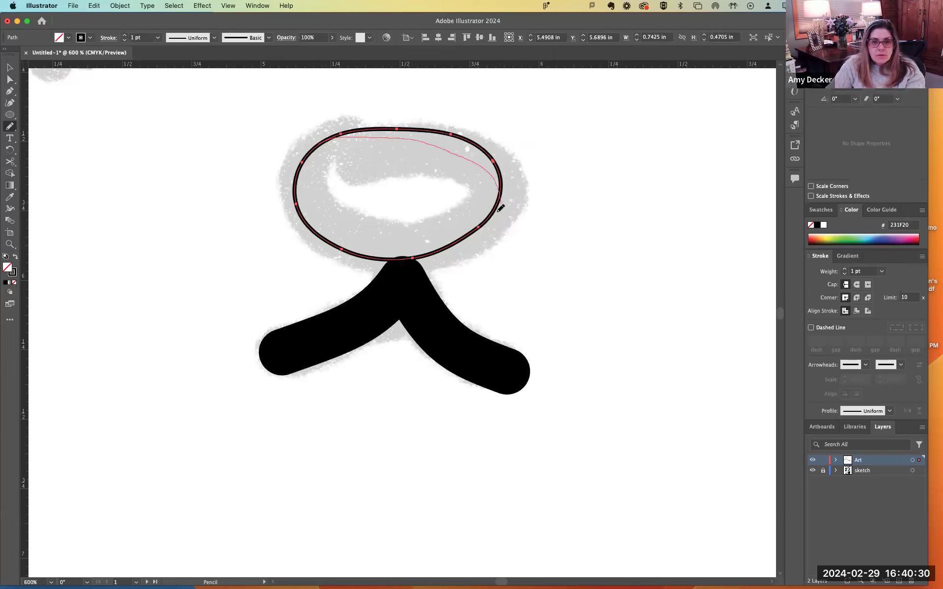
drag(483, 227, 466, 236)
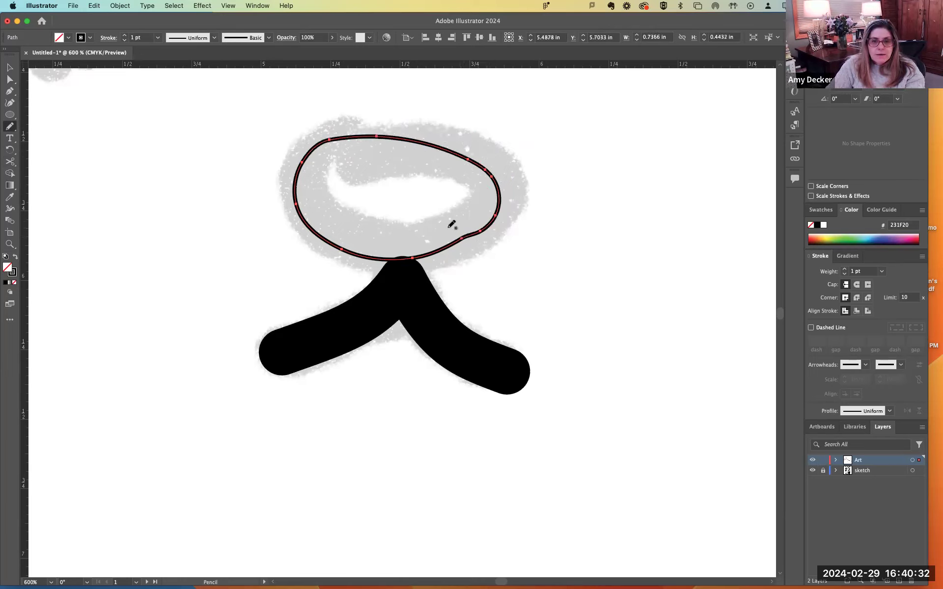
key(super+z)
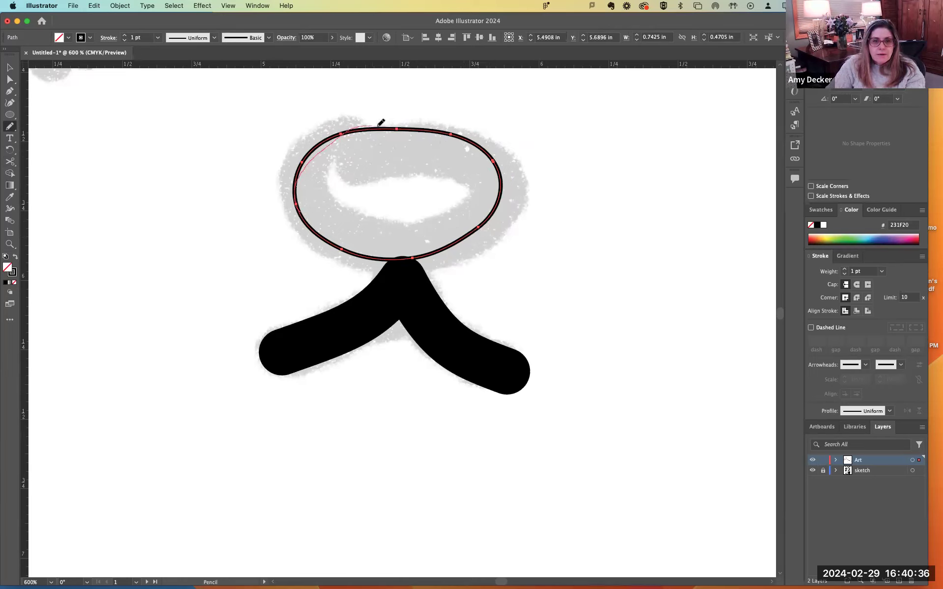
Step: Redraw the nose outline's left side and top edge with the Pencil tool so the shape is about 0.73 × 0.46 in
drag(408, 126, 408, 127)
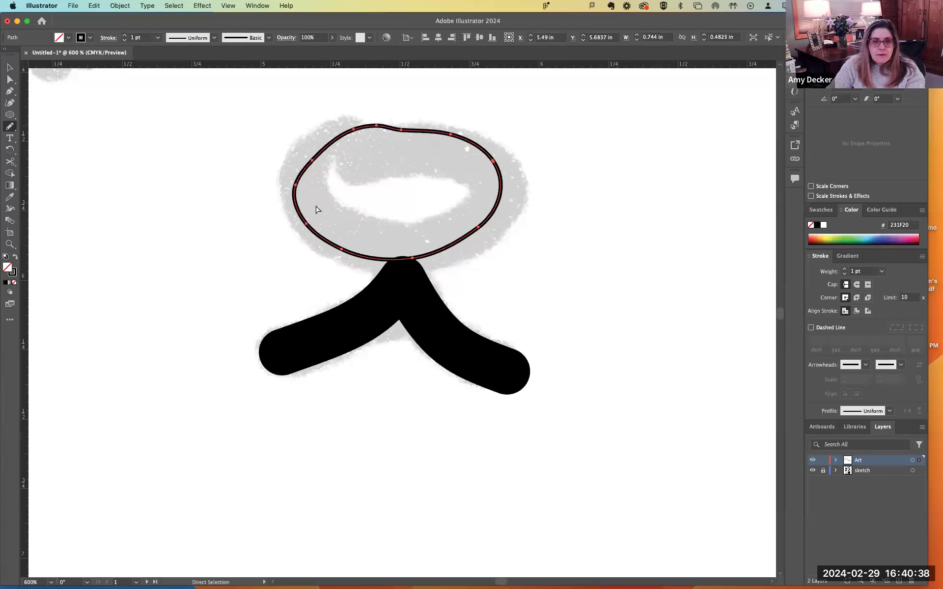
drag(308, 221, 303, 164)
drag(361, 130, 421, 130)
drag(476, 140, 479, 143)
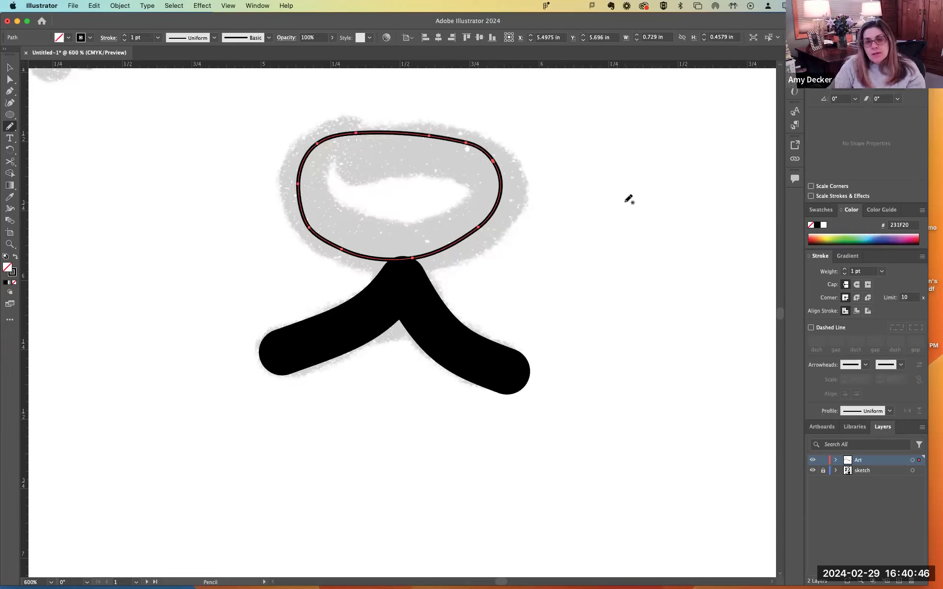
Step: Raise the nose outline's stroke weight to 20 pt and align the stroke to the inside of the path
click(844, 270)
click(845, 270)
click(845, 270)
click(844, 270)
click(845, 270)
click(846, 270)
click(846, 270)
click(845, 269)
click(845, 270)
click(845, 270)
click(845, 269)
click(846, 270)
click(846, 269)
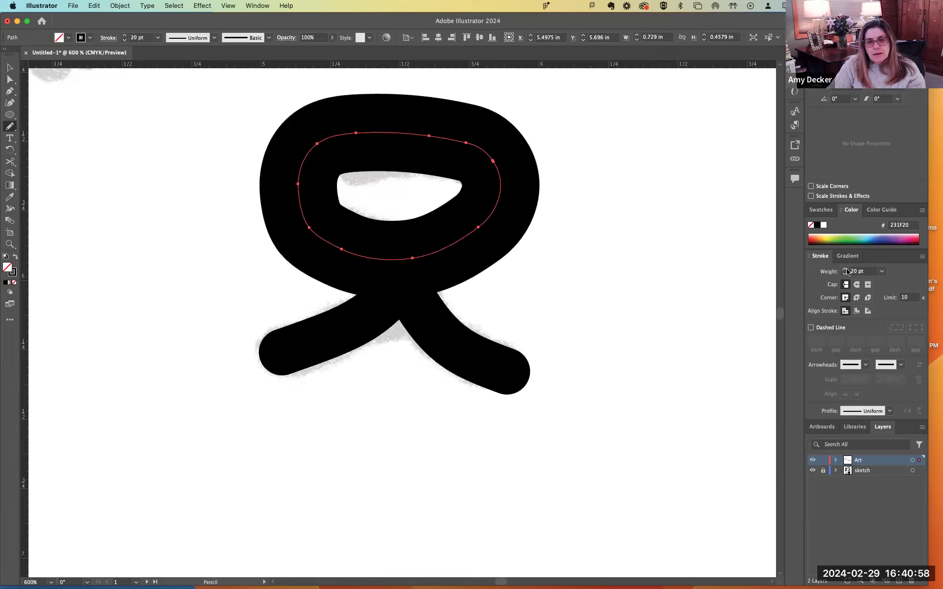
click(857, 311)
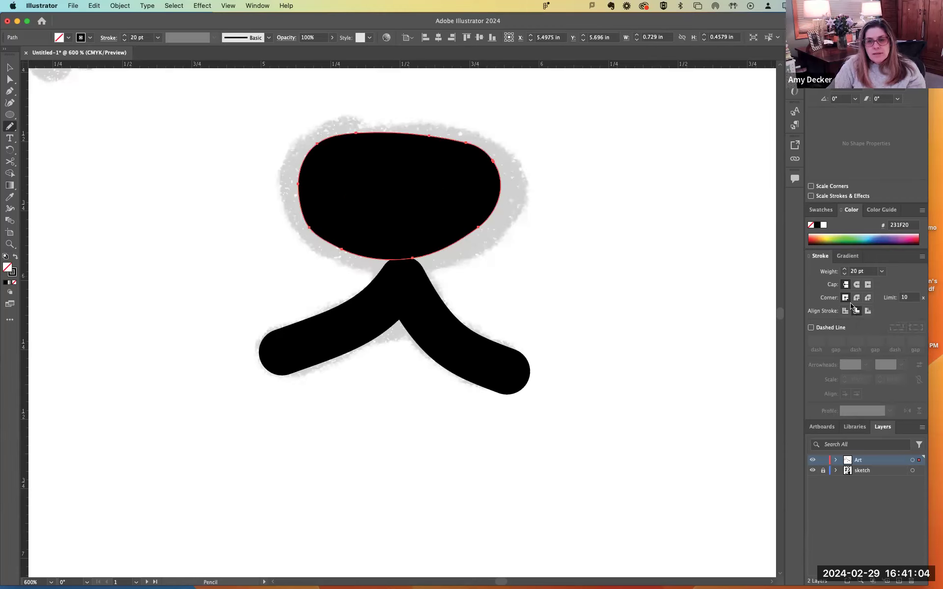
Step: Enlarge the nose to about 0.87 × 0.55 in over the sketch and remove its stroke
click(10, 68)
drag(347, 170, 336, 157)
drag(490, 249, 542, 274)
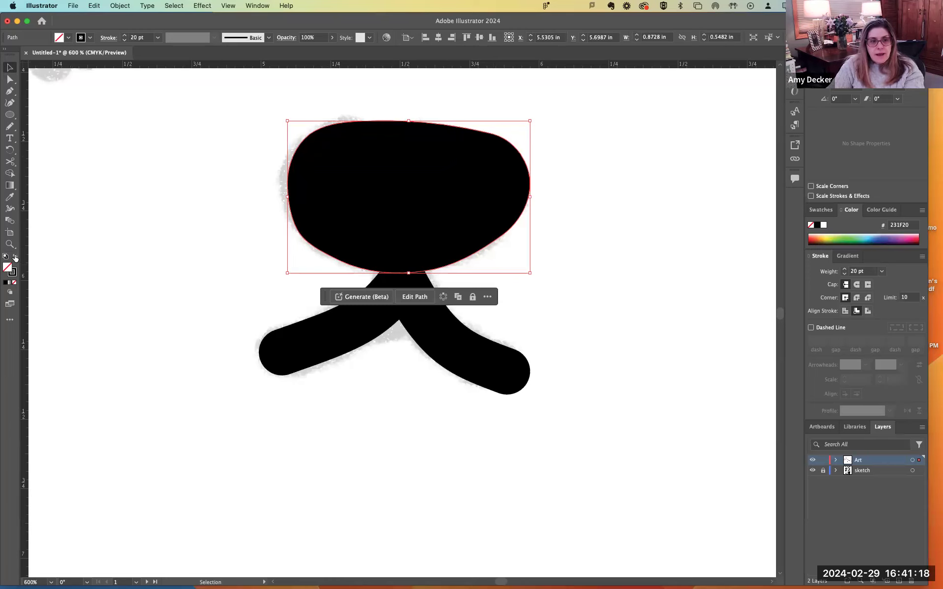
click(15, 284)
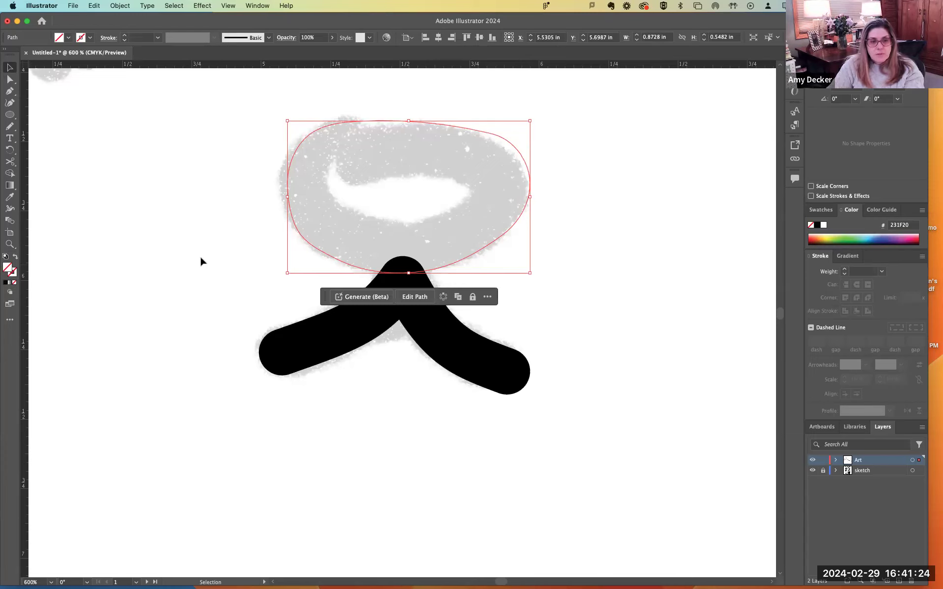
Step: Try to fill the nose shape with black 000000, with near-black 0C0C0C, and once more through the Color Picker
double_click(10, 267)
text(000000)
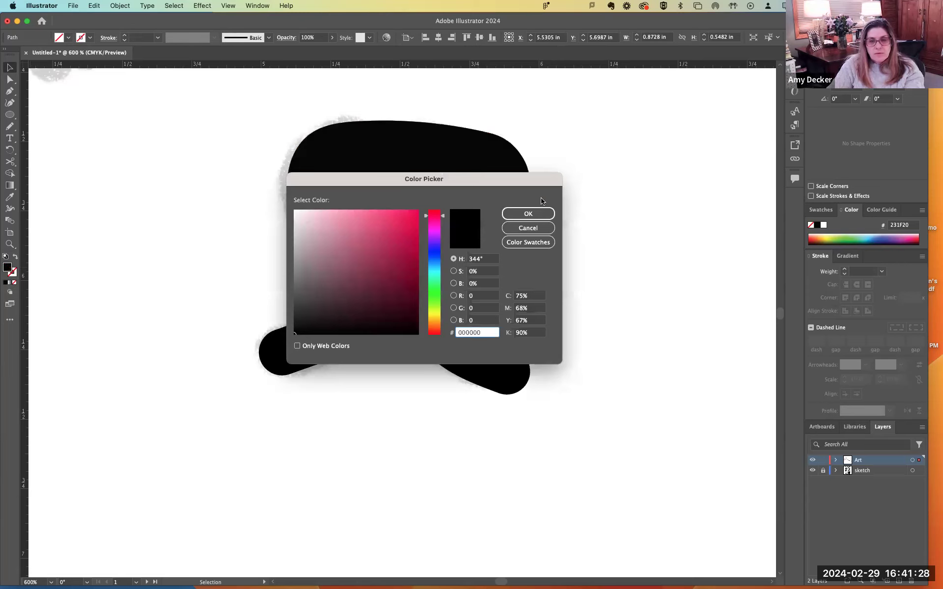
click(535, 215)
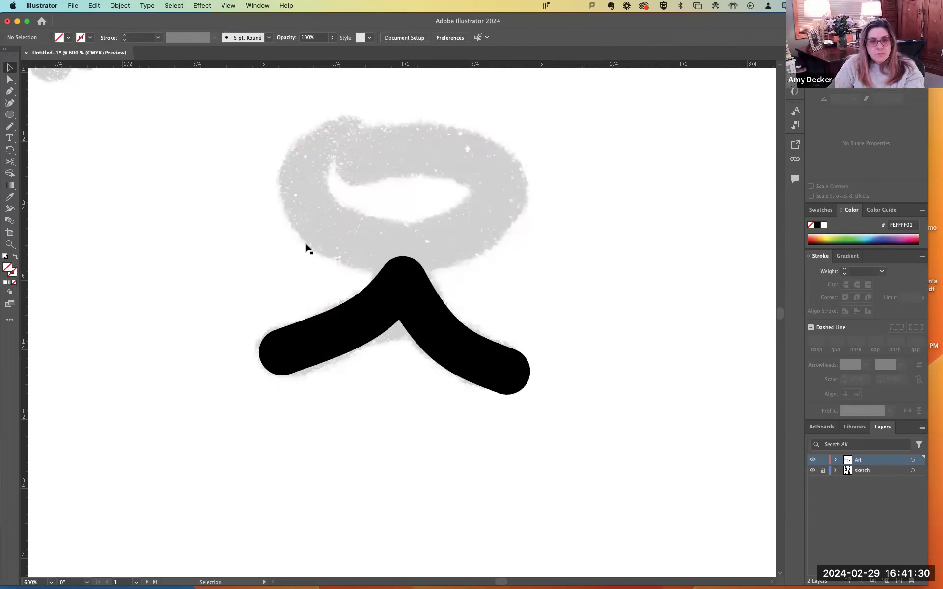
click(357, 202)
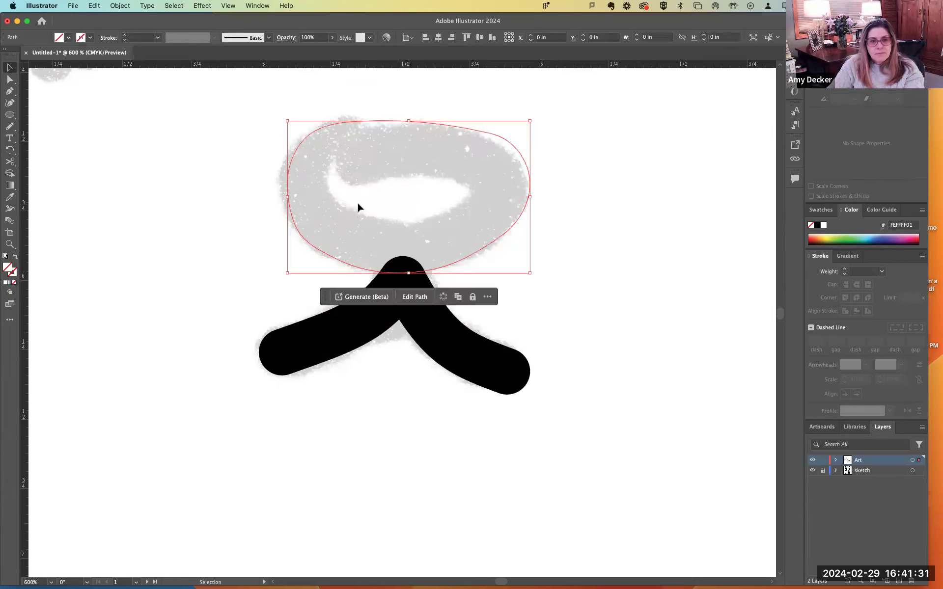
double_click(5, 270)
click(296, 333)
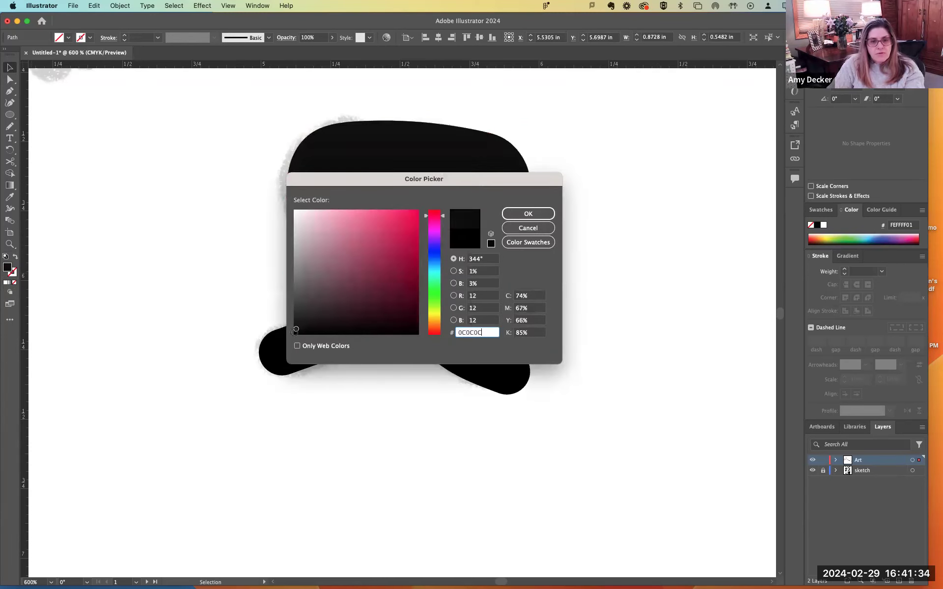
click(528, 214)
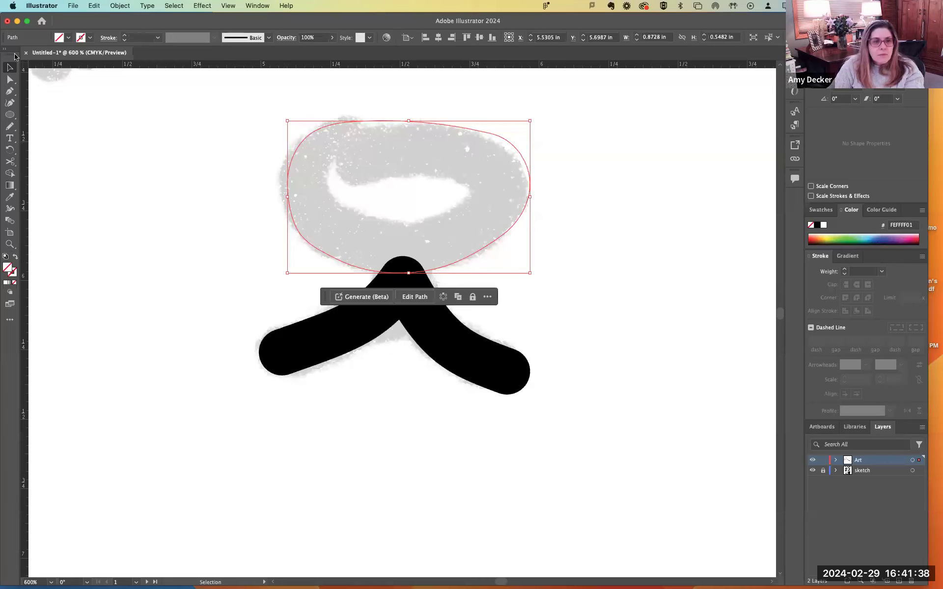
click(525, 256)
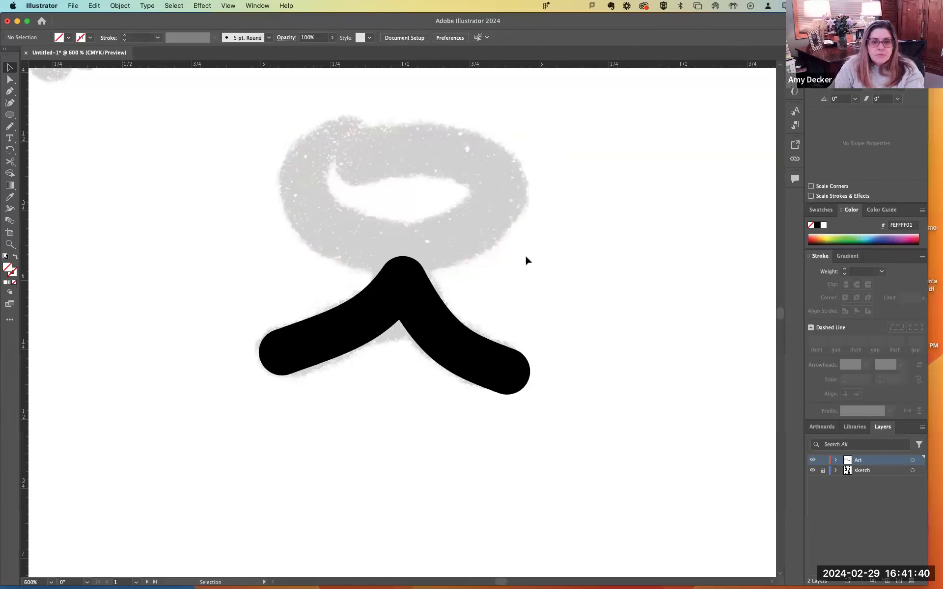
click(532, 209)
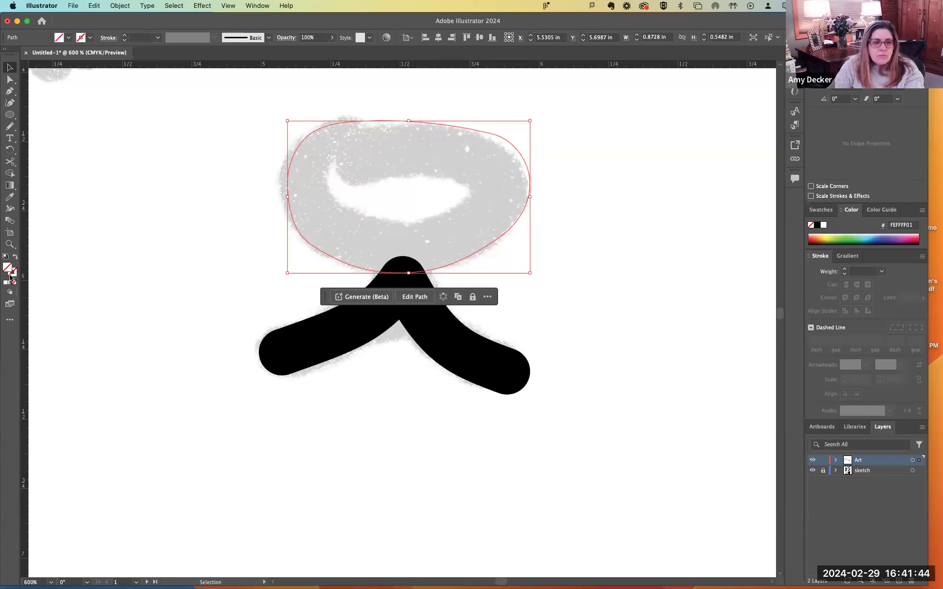
double_click(8, 268)
click(531, 218)
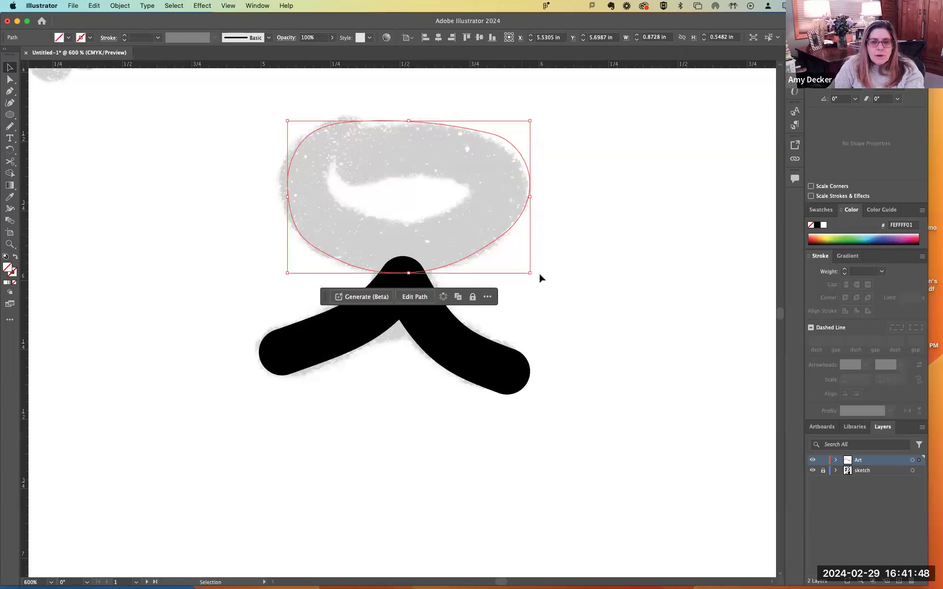
Step: Widen the nose shape to about 0.88 in, keeping its height
mouse_move(530, 273)
mouse_down()
mouse_move(516, 261)
mouse_move(536, 276)
mouse_up()
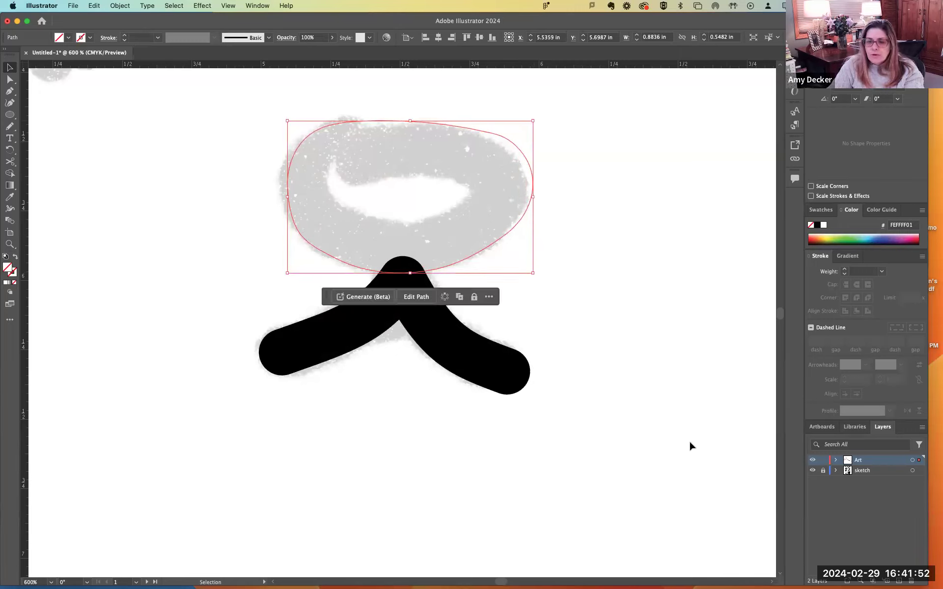
Step: Try to fill the nose with the rose color AA506A
double_click(7, 269)
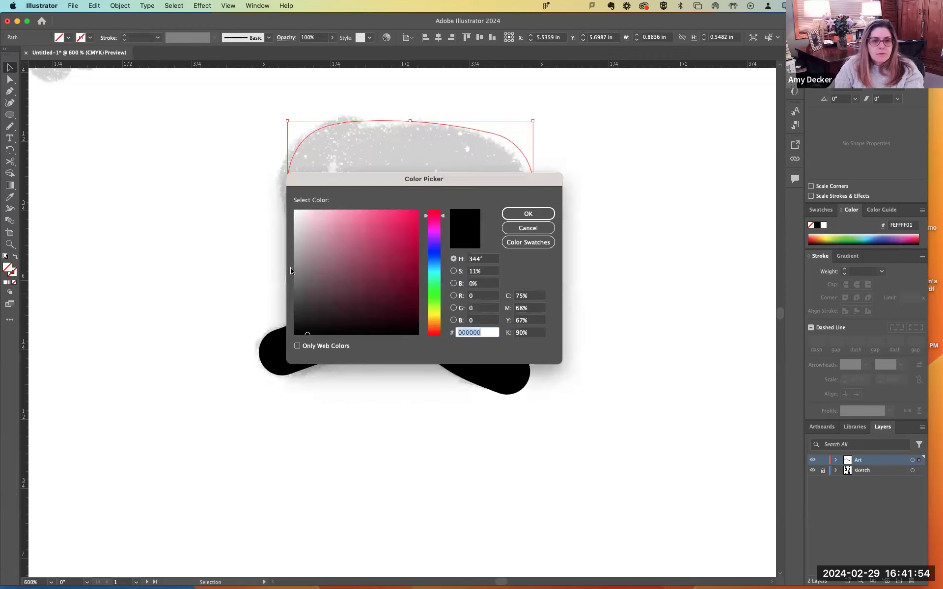
text(AA506A)
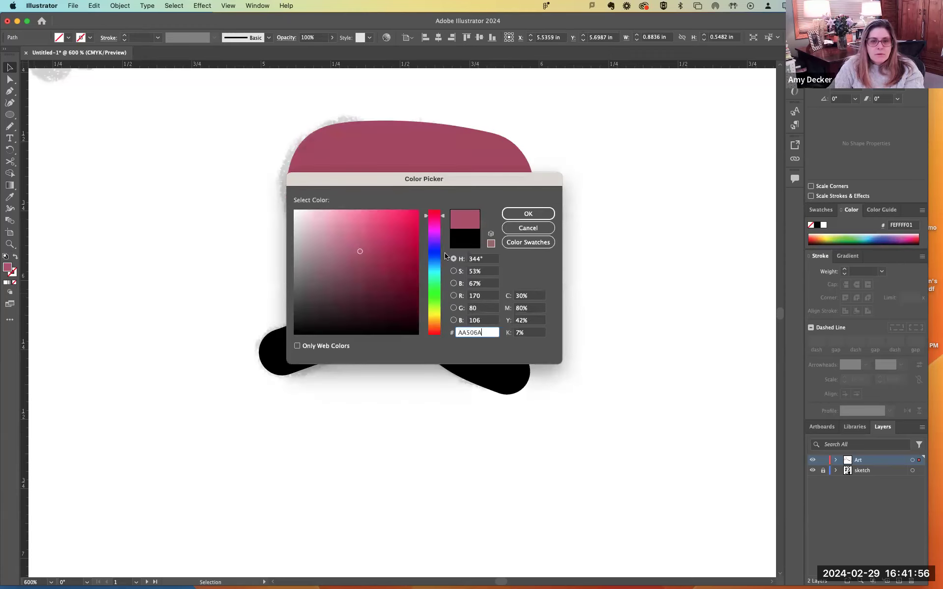
click(518, 213)
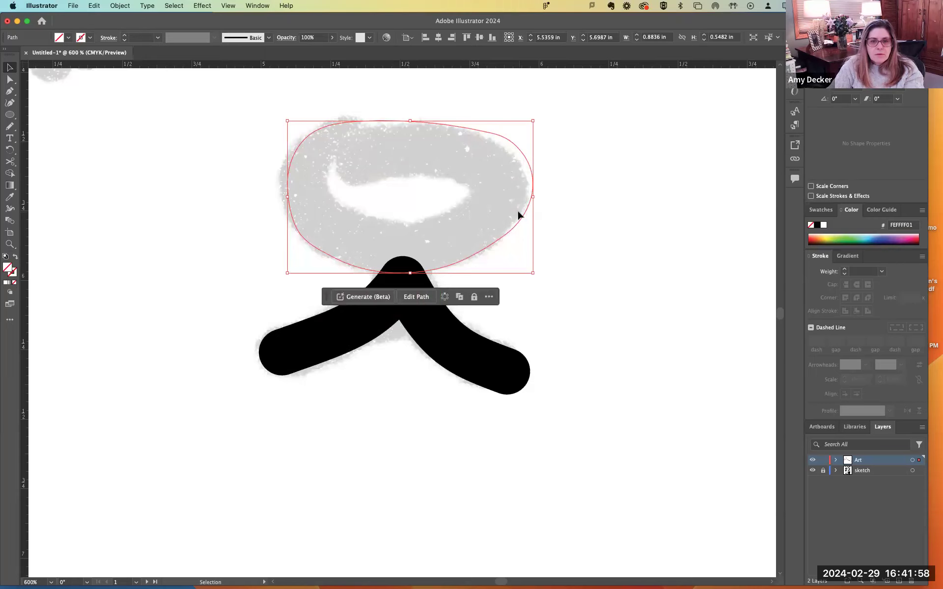
Step: Fill the nose with near-black 070707 and deselect it
double_click(8, 268)
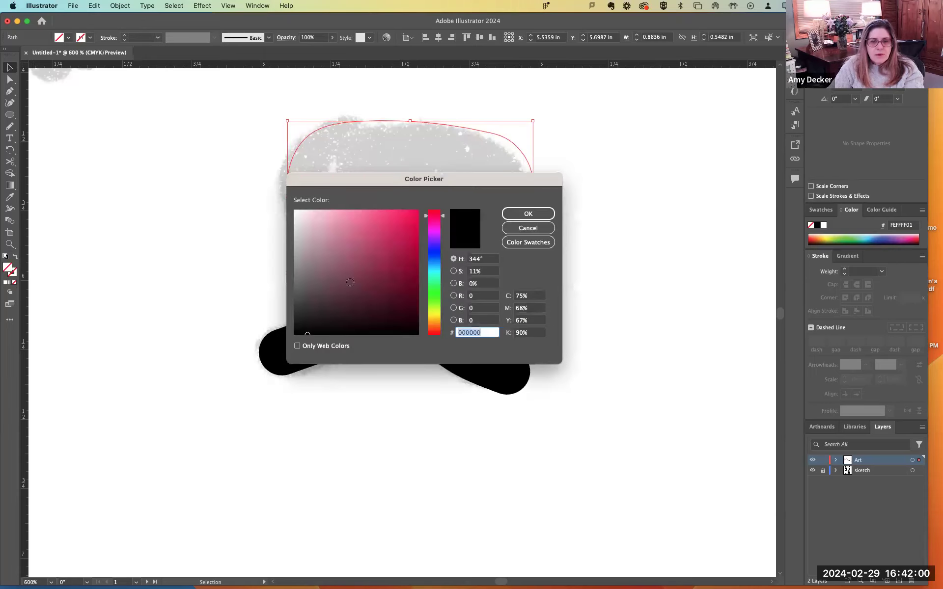
click(350, 288)
mouse_move(373, 322)
mouse_down()
mouse_move(416, 332)
mouse_move(295, 331)
mouse_up()
click(528, 214)
click(632, 235)
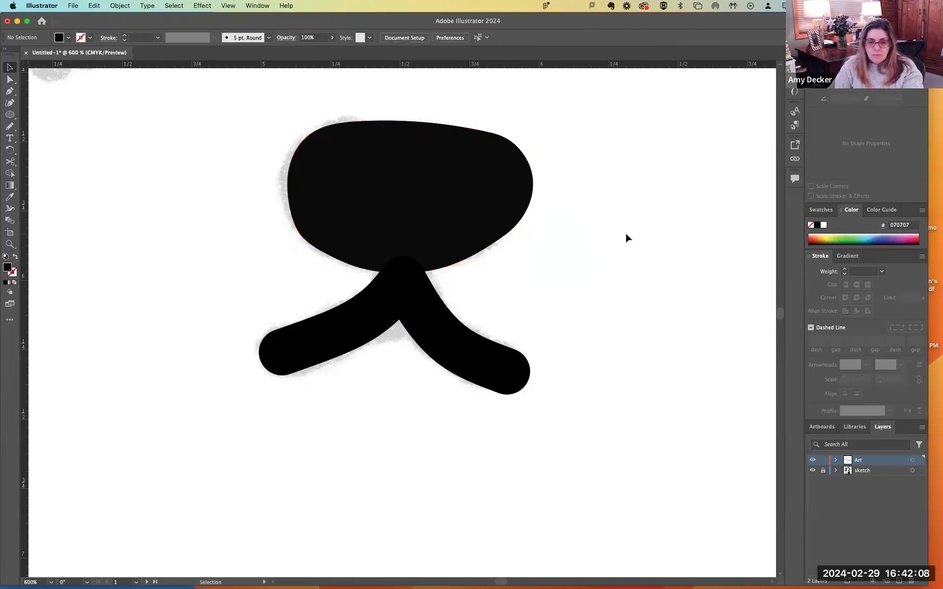
Step: Examine the nose and mouth against the cat's face, the tapered arc and the upper part of the poster sketch
key(super+minus)
key(super+minus)
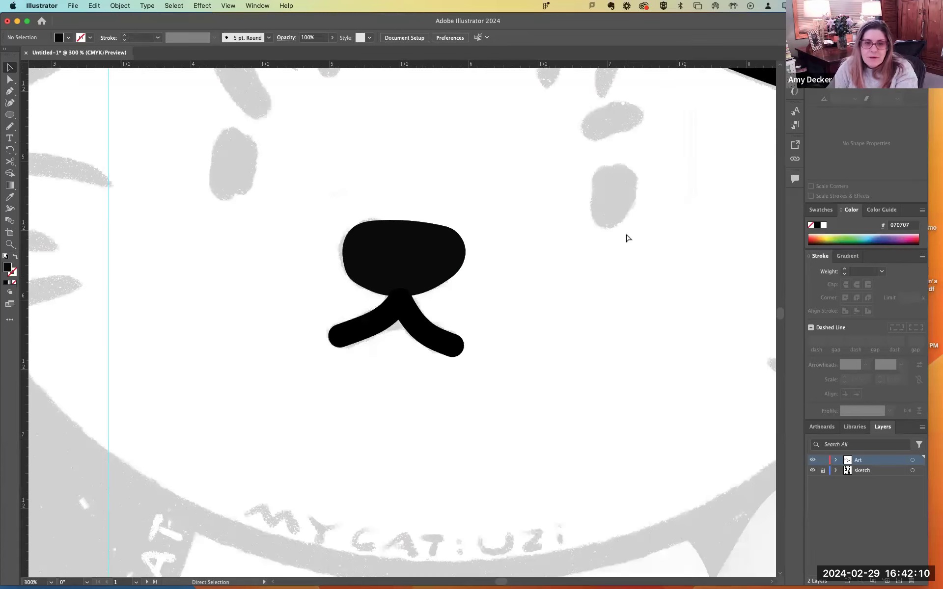
key(super+minus)
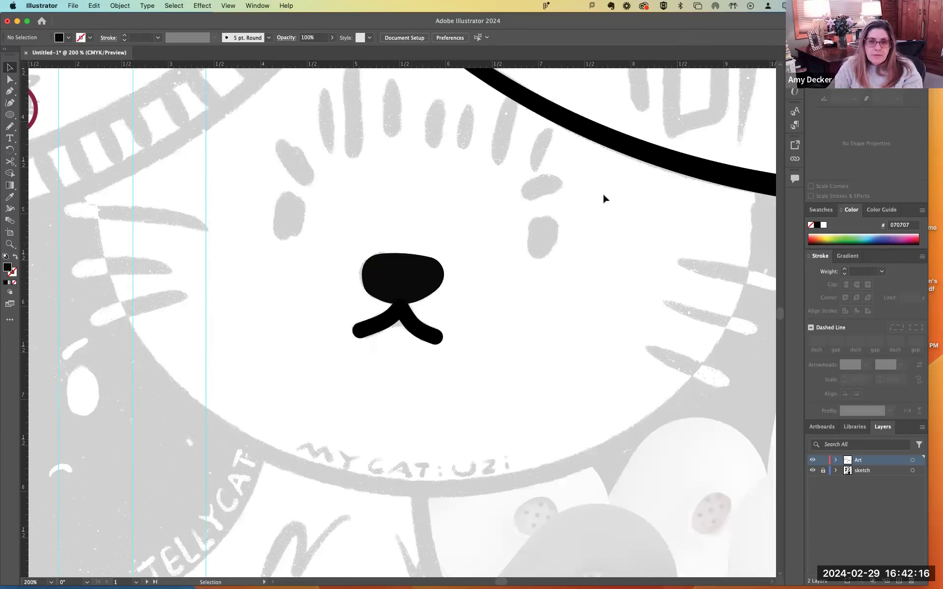
scroll(387, 216, up, 4)
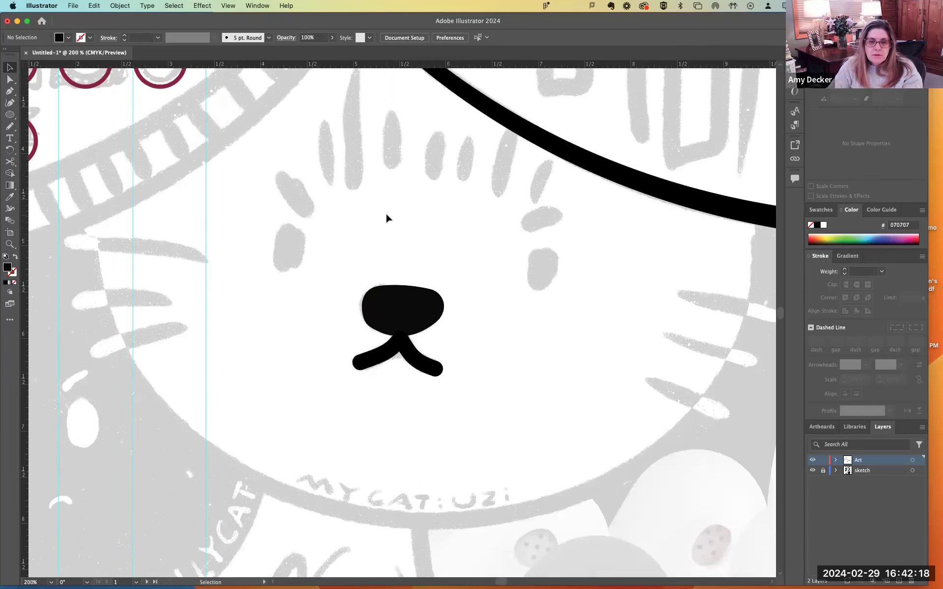
key(super+minus)
key(super+minus)
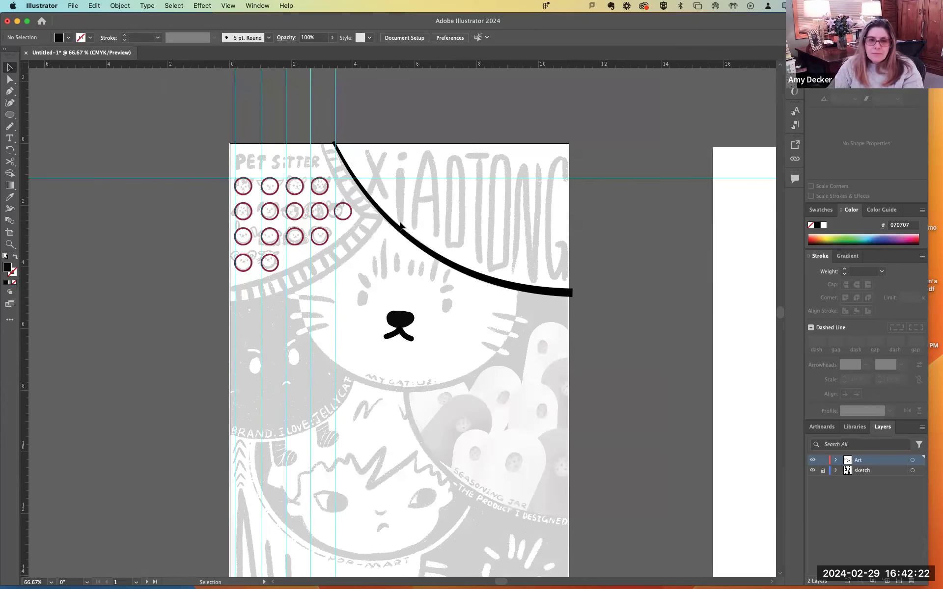
scroll(401, 226, up, 8)
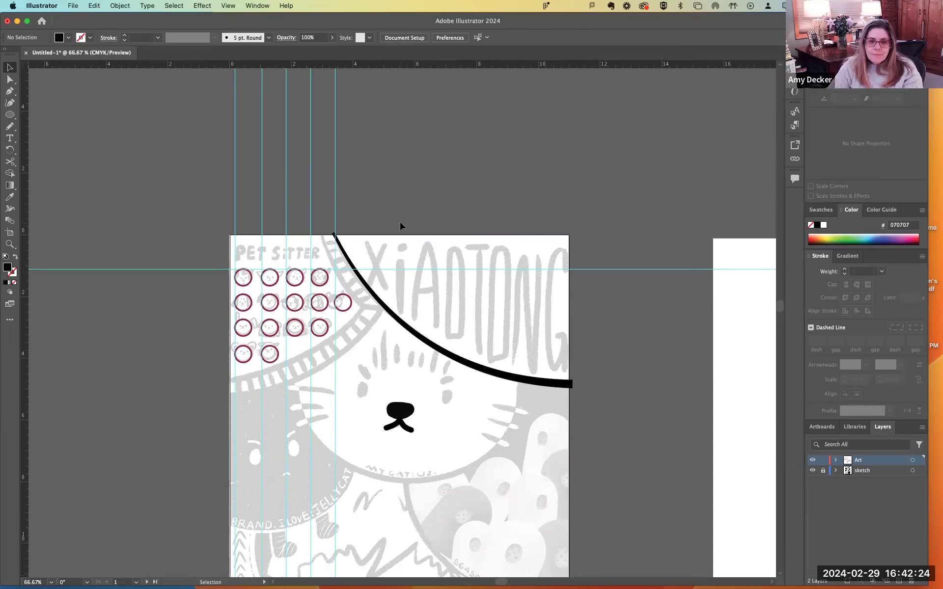
key(super+equal)
key(super+equal)
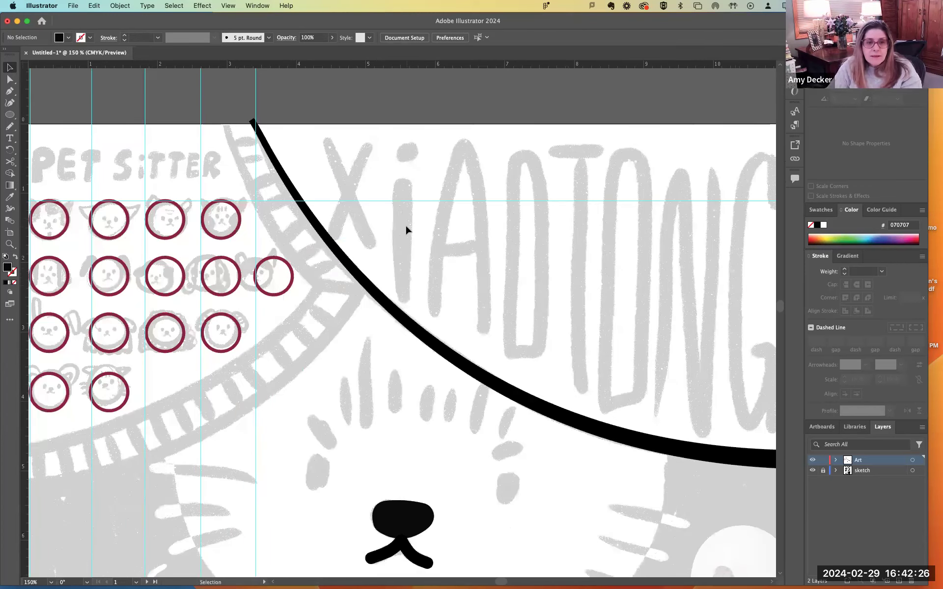
scroll(405, 223, down, 3)
scroll(406, 229, down, 5)
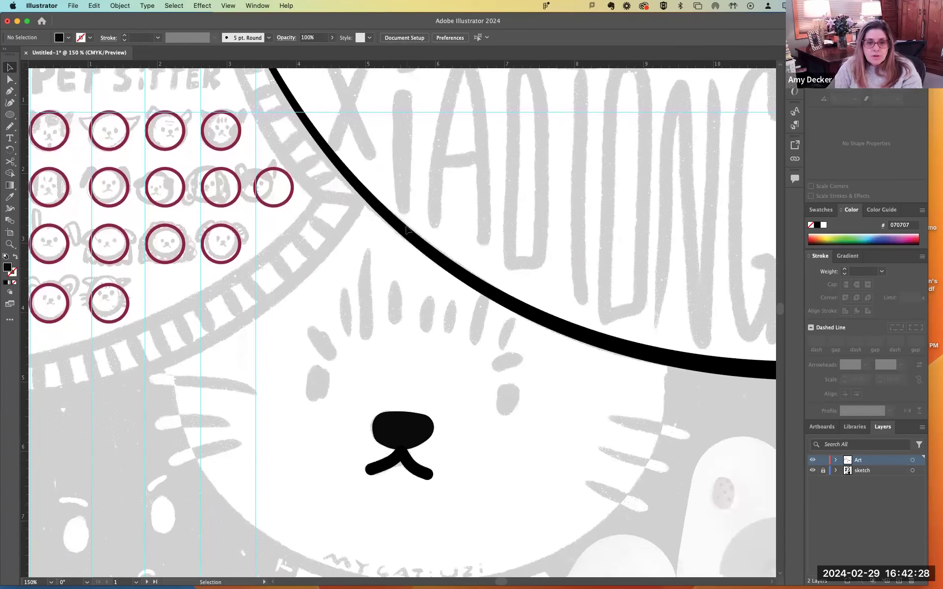
scroll(405, 224, down, 2)
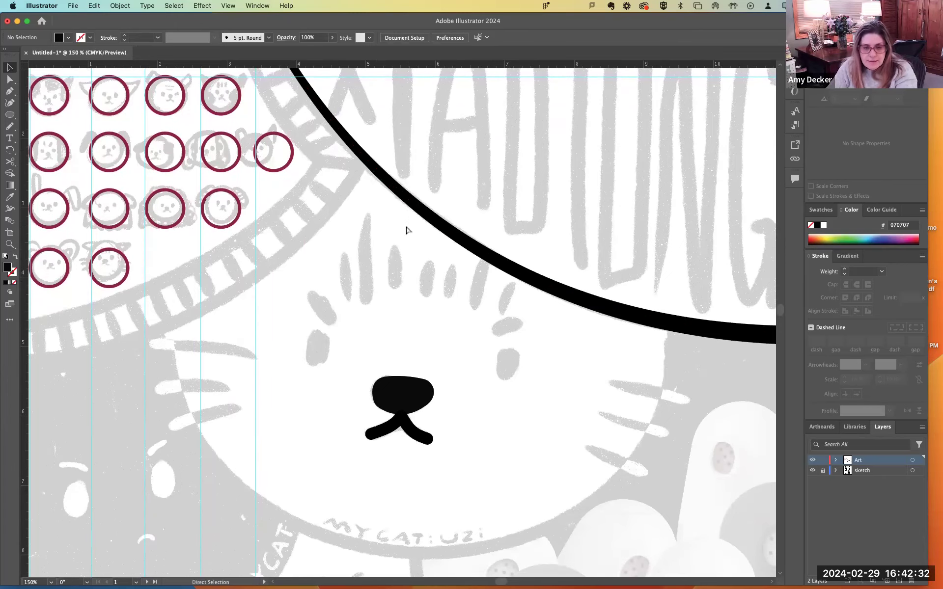
key(super+minus)
scroll(406, 229, down, 3)
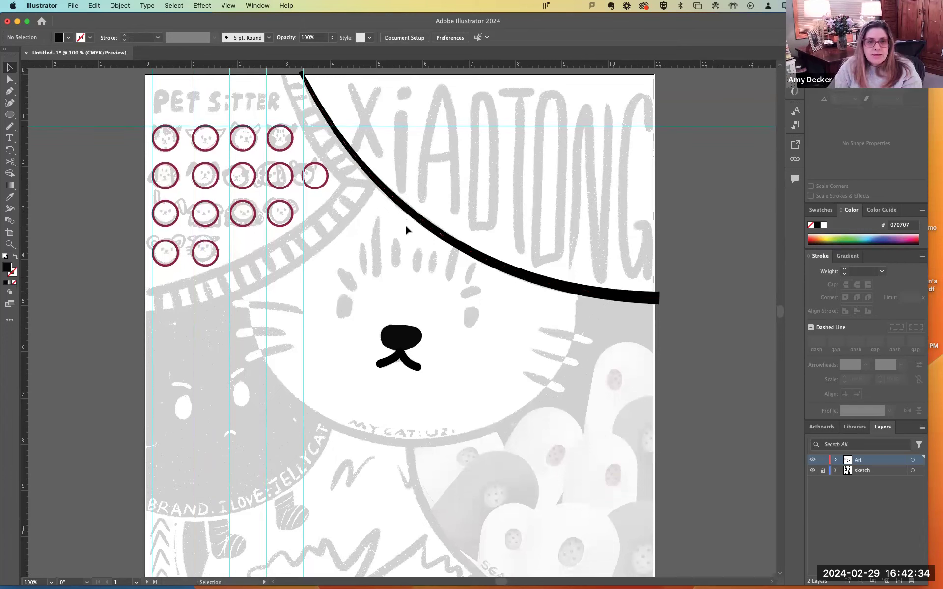